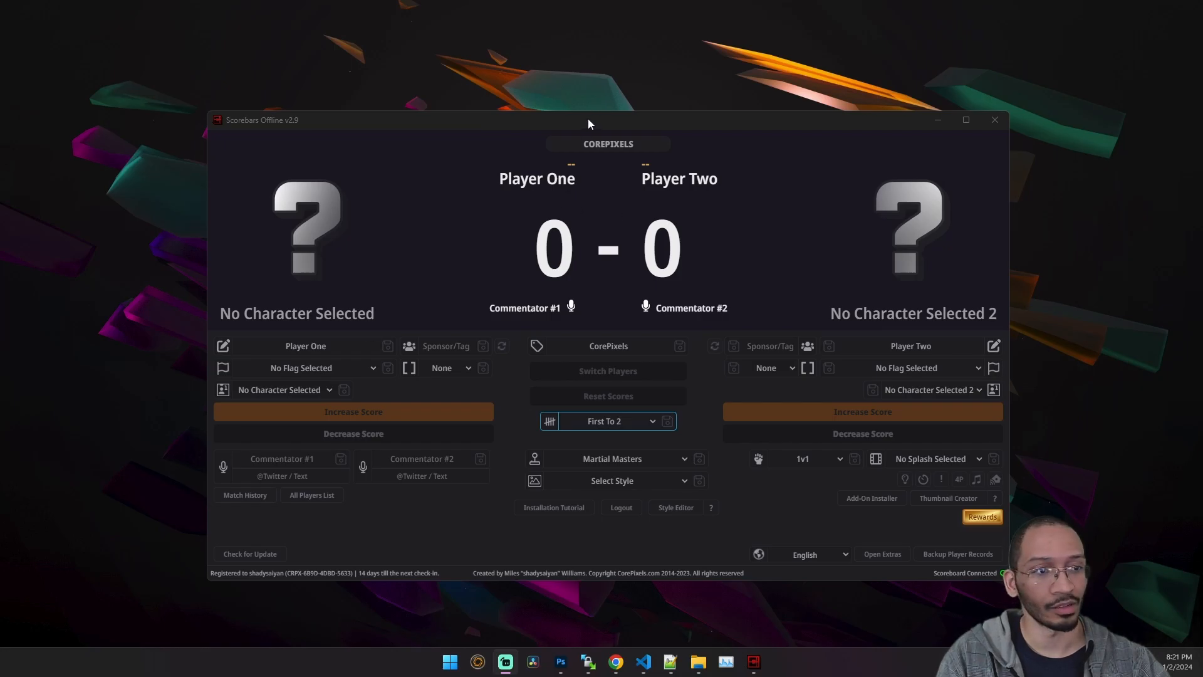
Open the Thumbnail Creator and position its settings window over the empty canvas.
left_click_drag(589, 118, 587, 96)
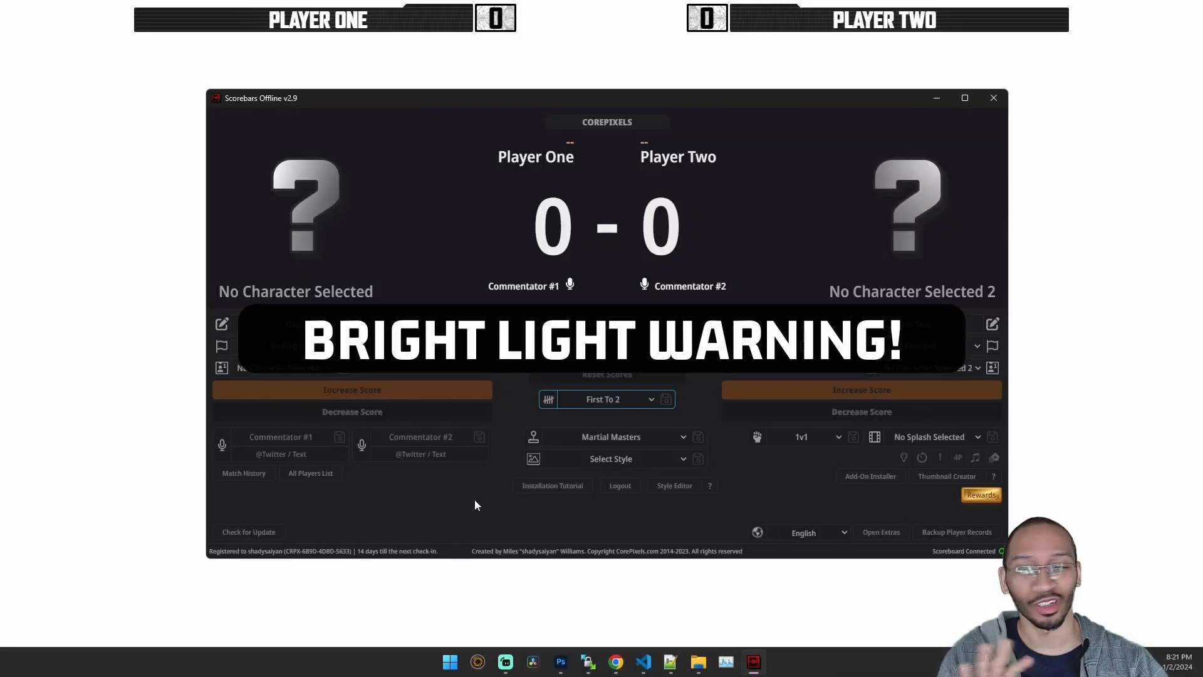
left_click(947, 477)
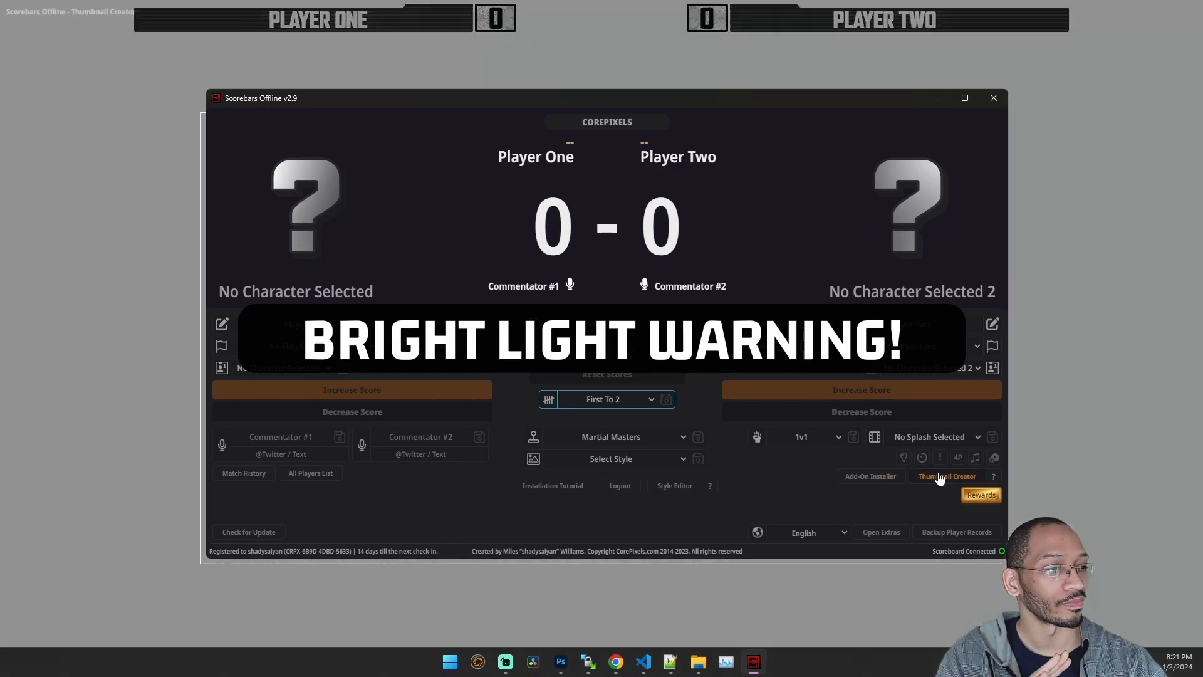
left_click_drag(691, 96, 9, 119)
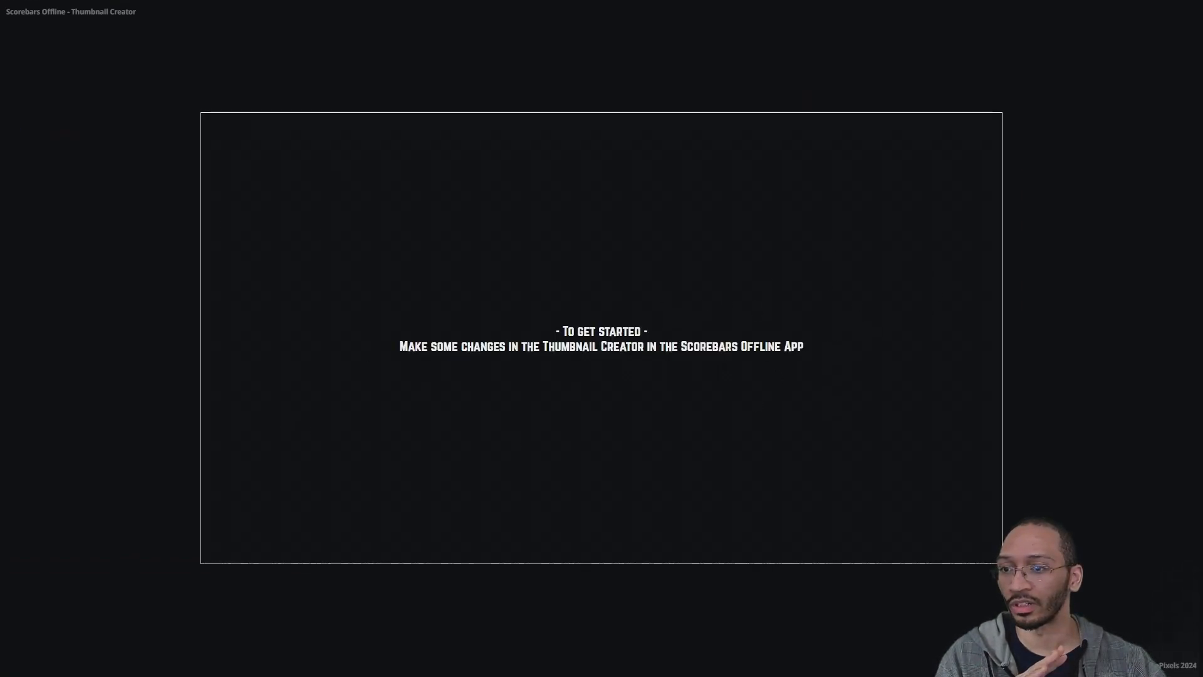
left_click_drag(0, 146, 669, 147)
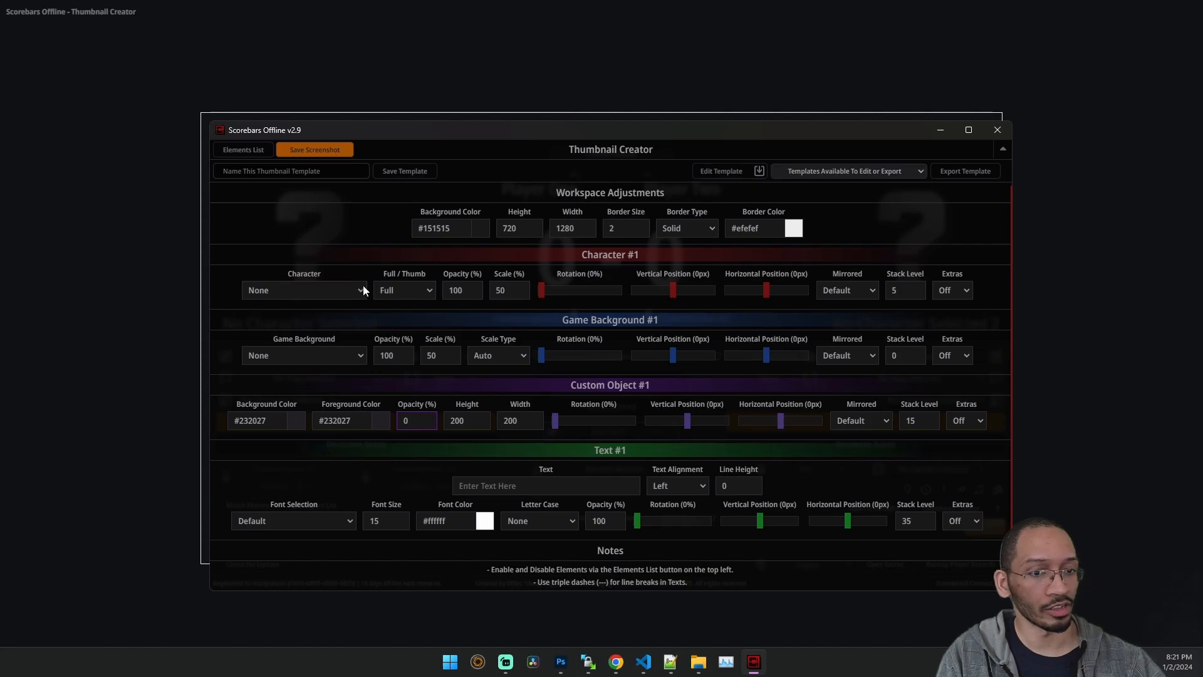
Check the character and Full/Thumb choices for Character #1, and turn on its Extras.
left_click(364, 288)
left_click(372, 270)
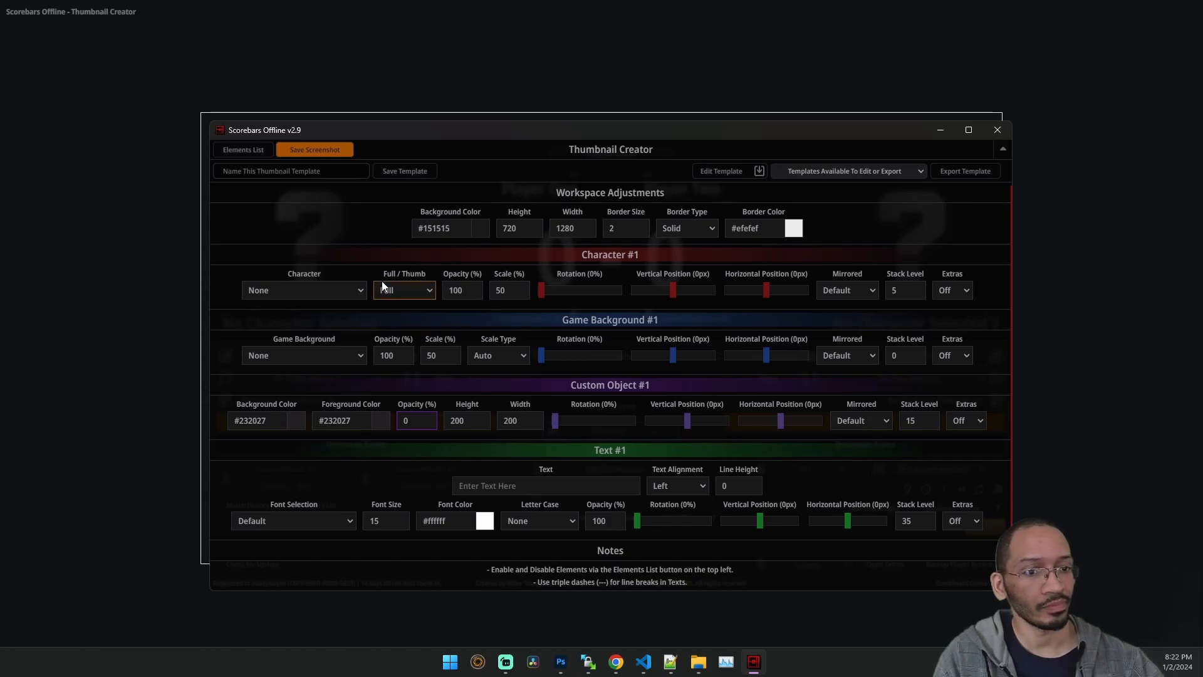
left_click(401, 291)
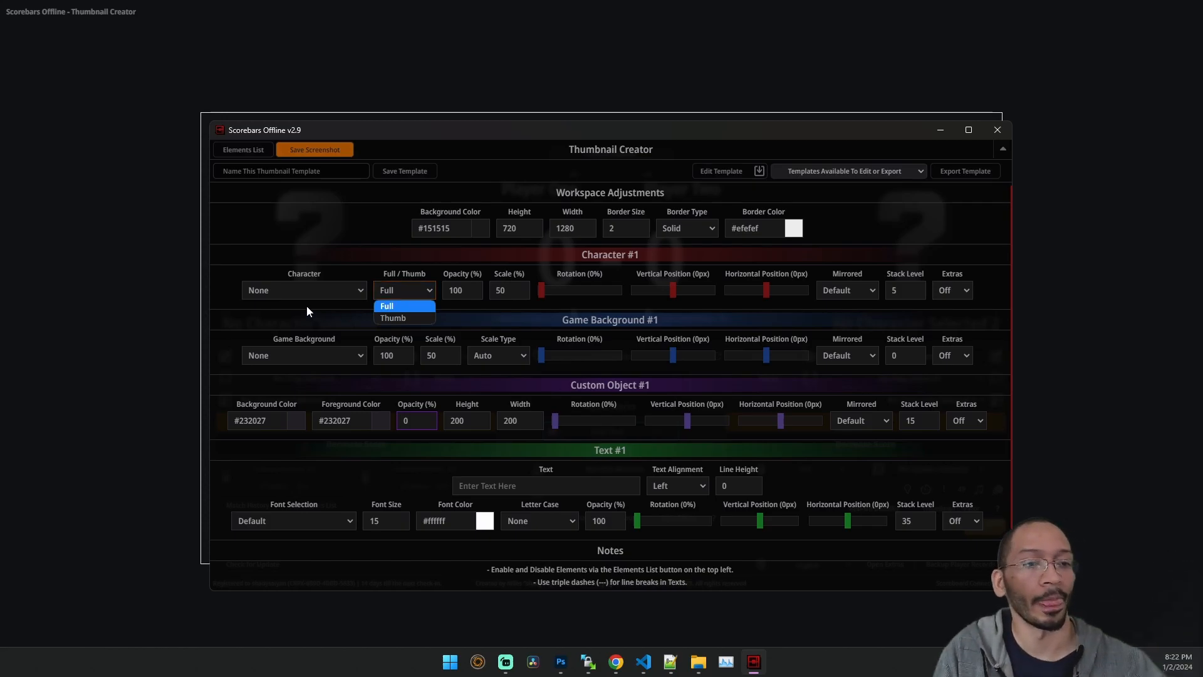
left_click(412, 247)
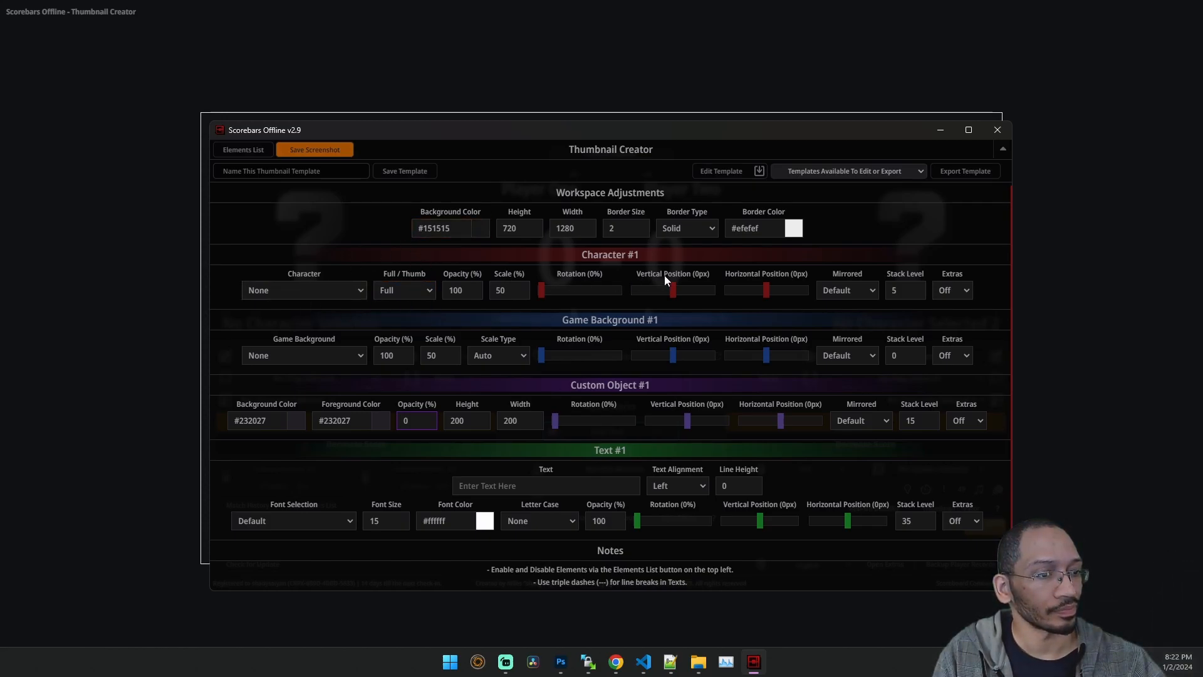
left_click(963, 290)
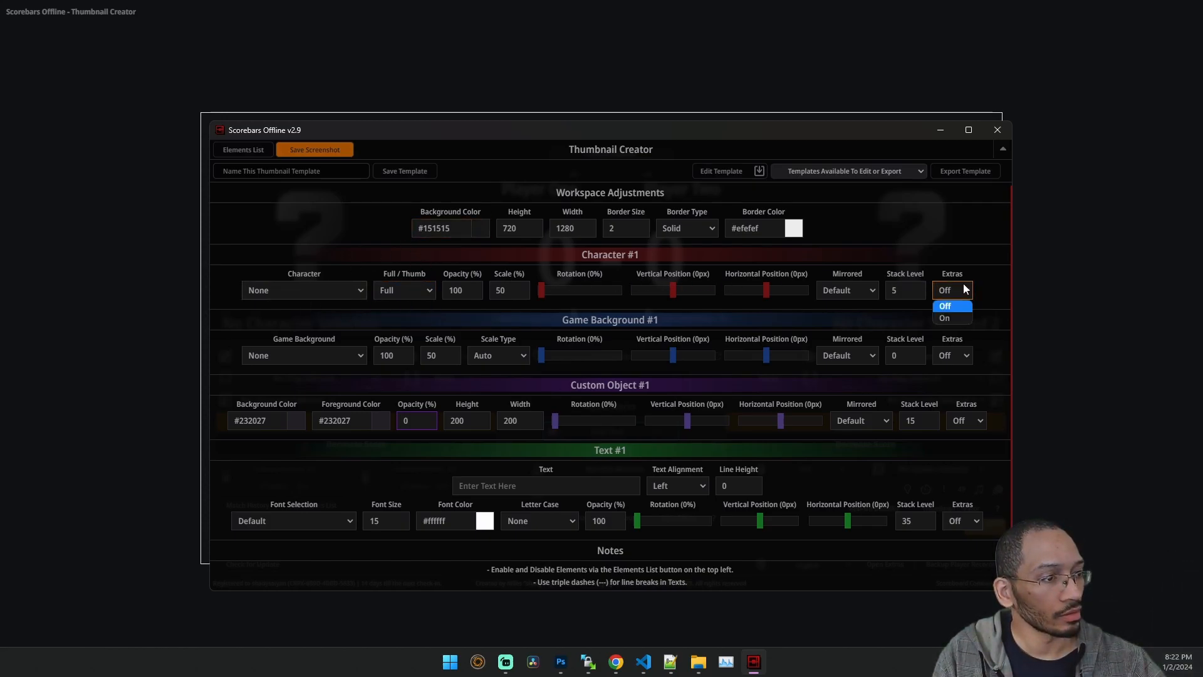
left_click(953, 318)
Reposition the settings window around the preview and set Character #1's horizontal position to 83 px.
left_click_drag(761, 134, 0, 134)
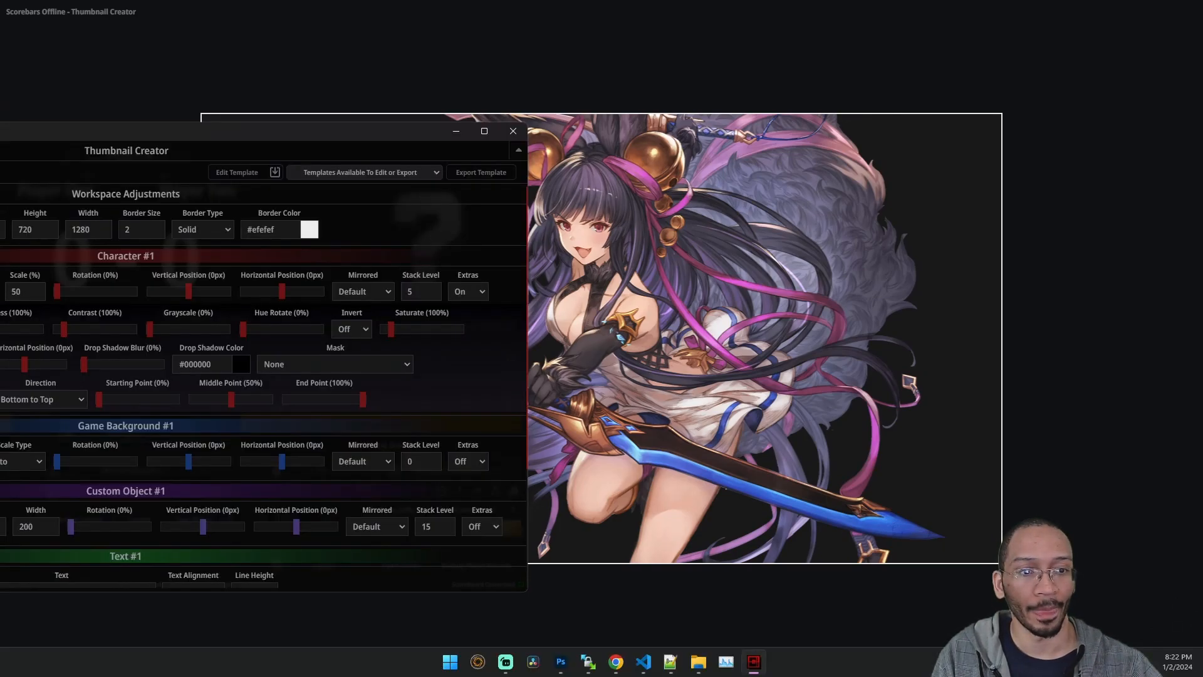
left_click_drag(48, 126, 377, 113)
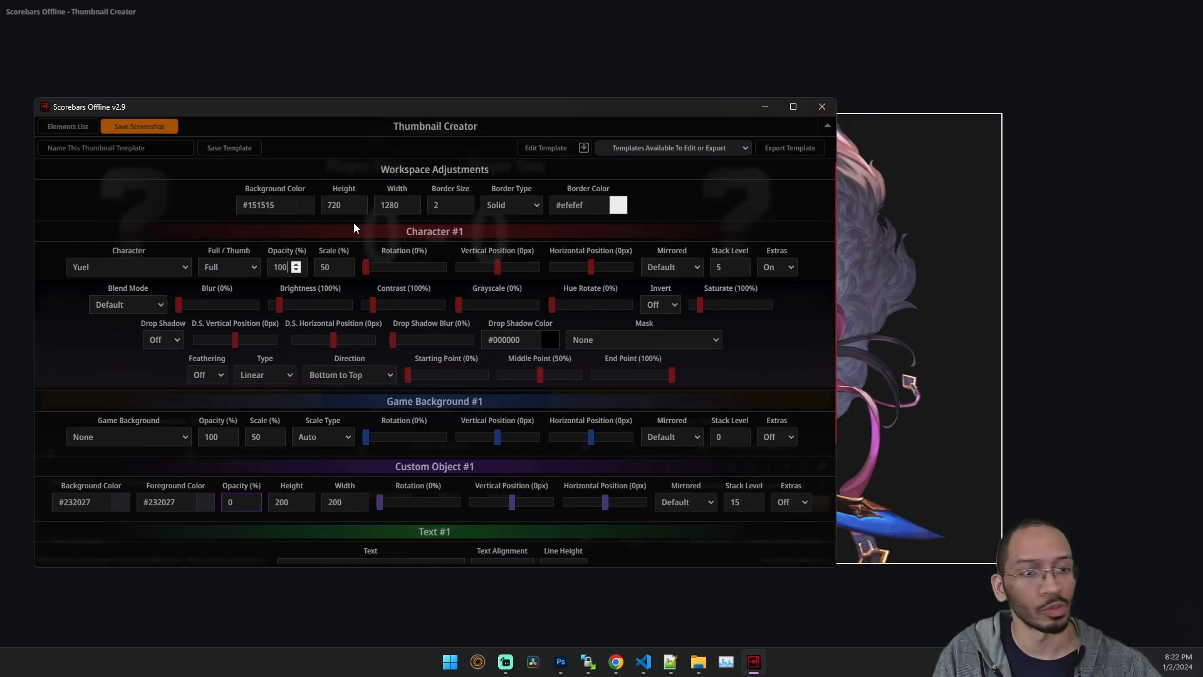
left_click_drag(405, 268, 341, 273)
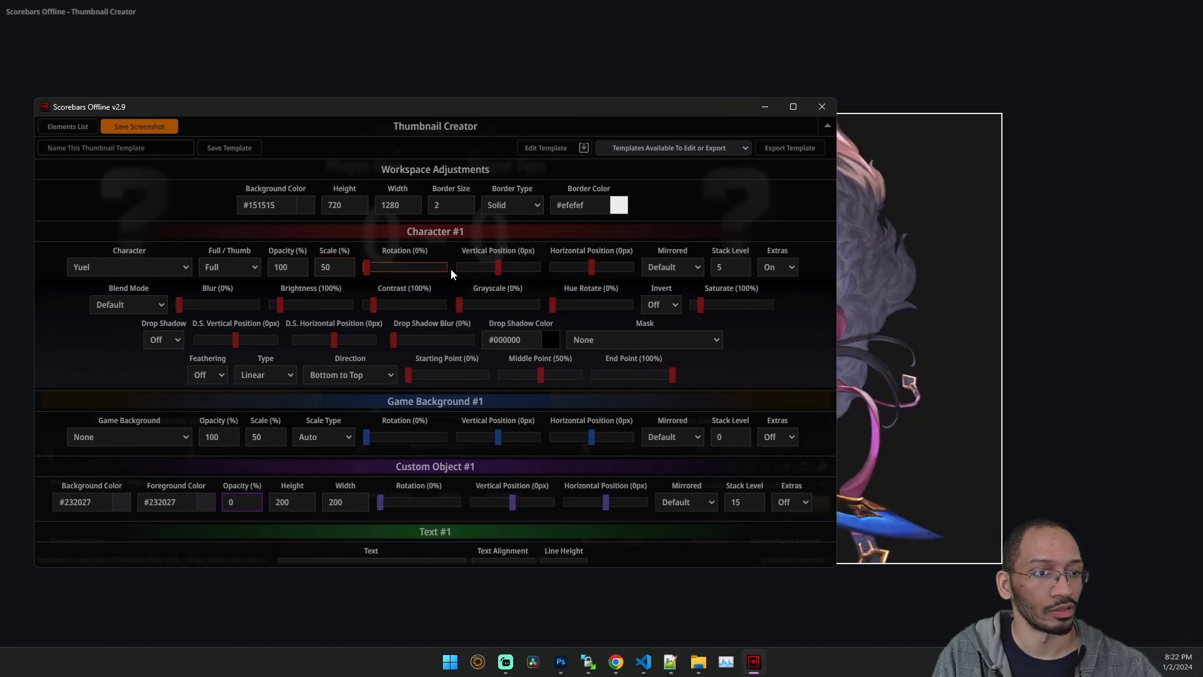
left_click_drag(591, 269, 593, 268)
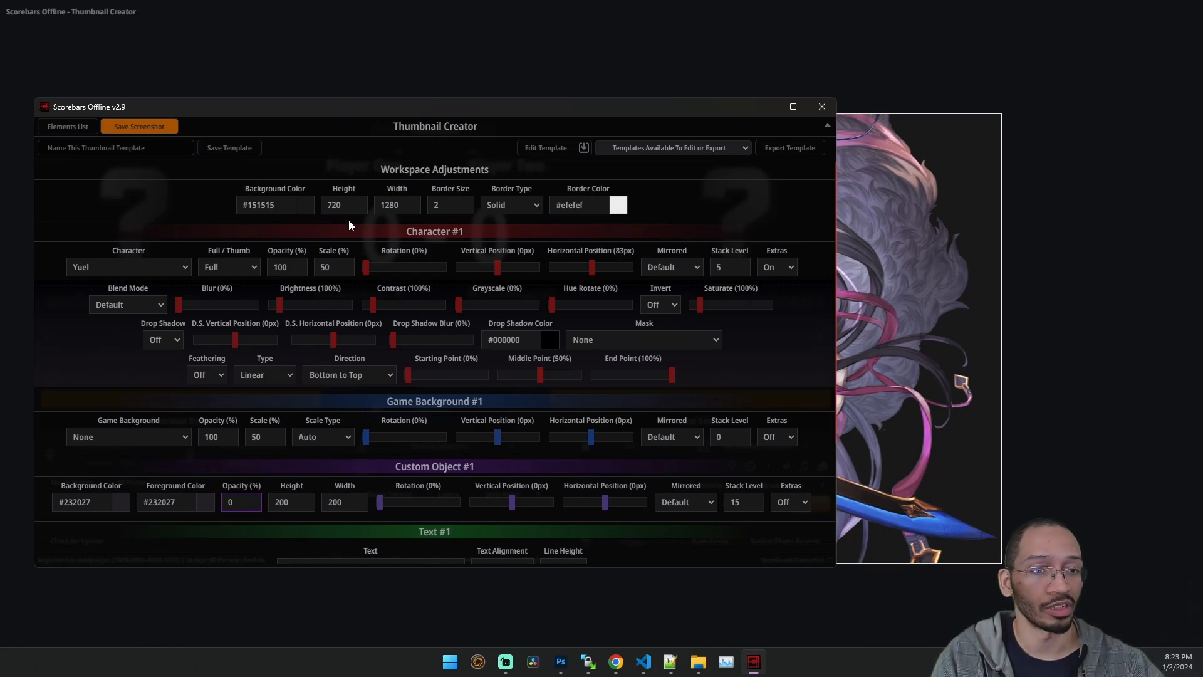
Try a workspace height of 721 and restore it to 720.
left_click(355, 202)
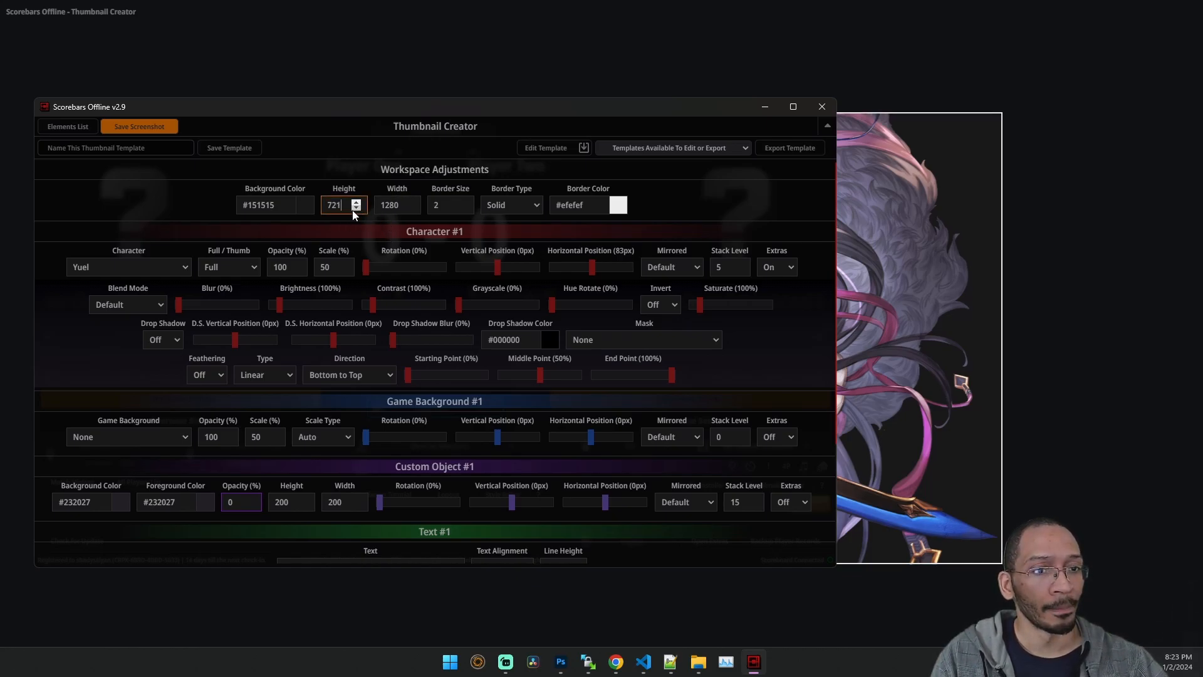
left_click(356, 209)
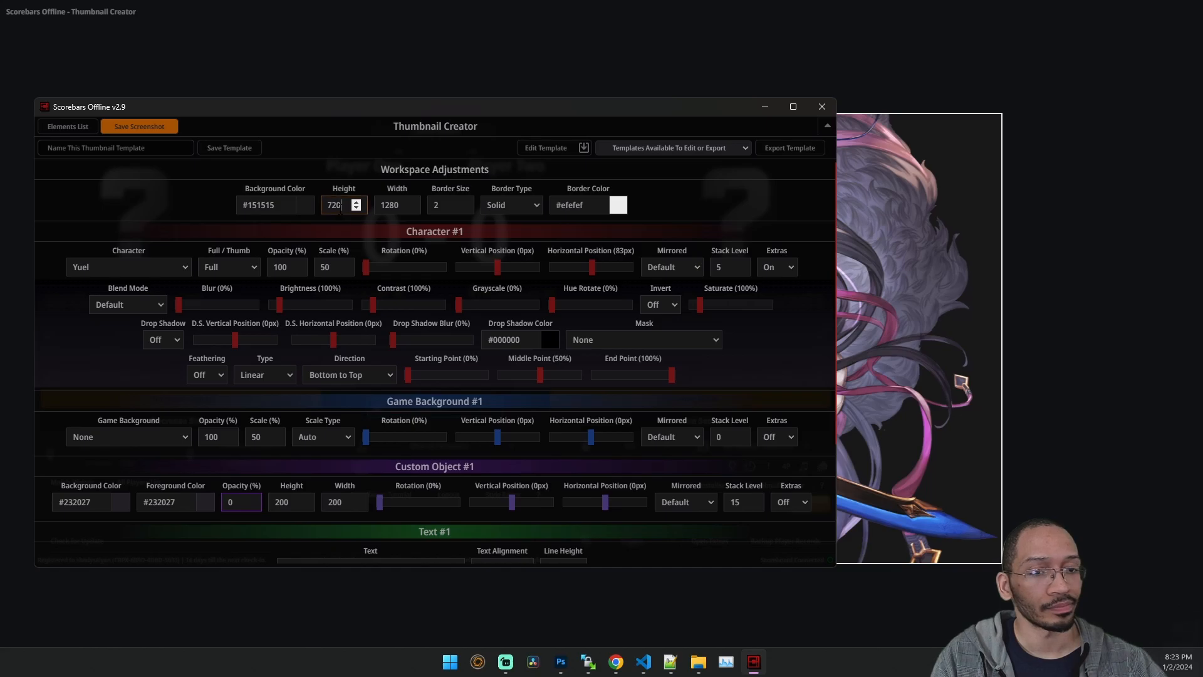
left_click_drag(342, 205, 309, 208)
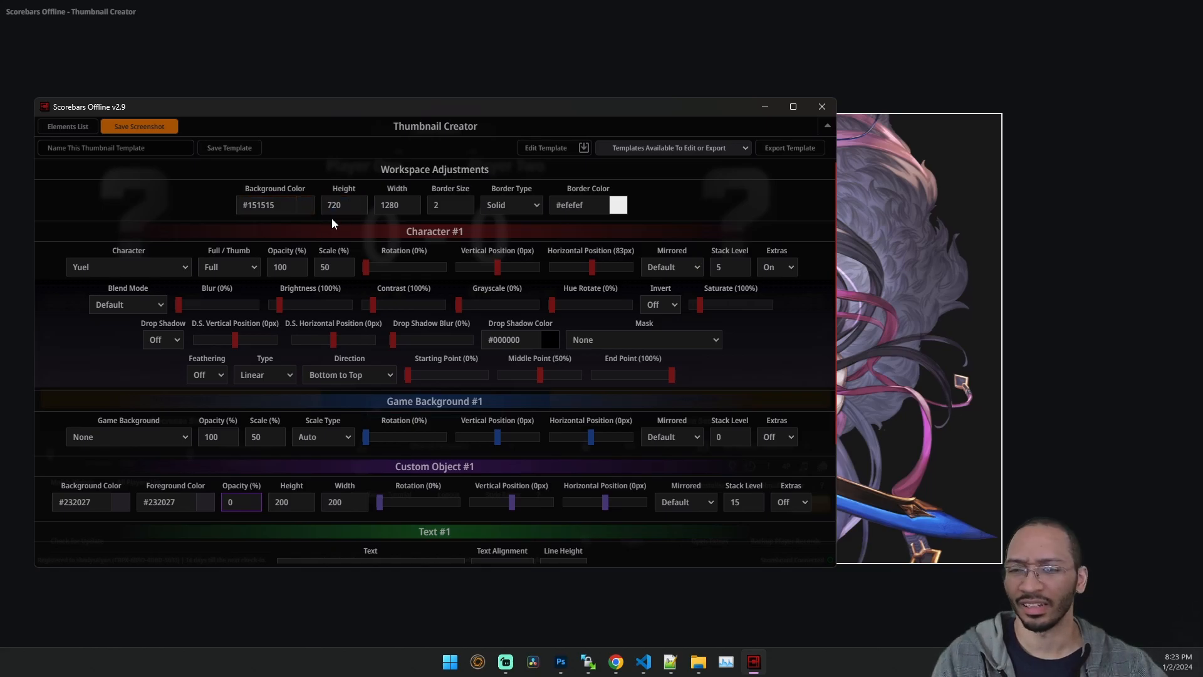
Try the red #c20404 as the workspace background color and restore it to #151515.
left_click(277, 209)
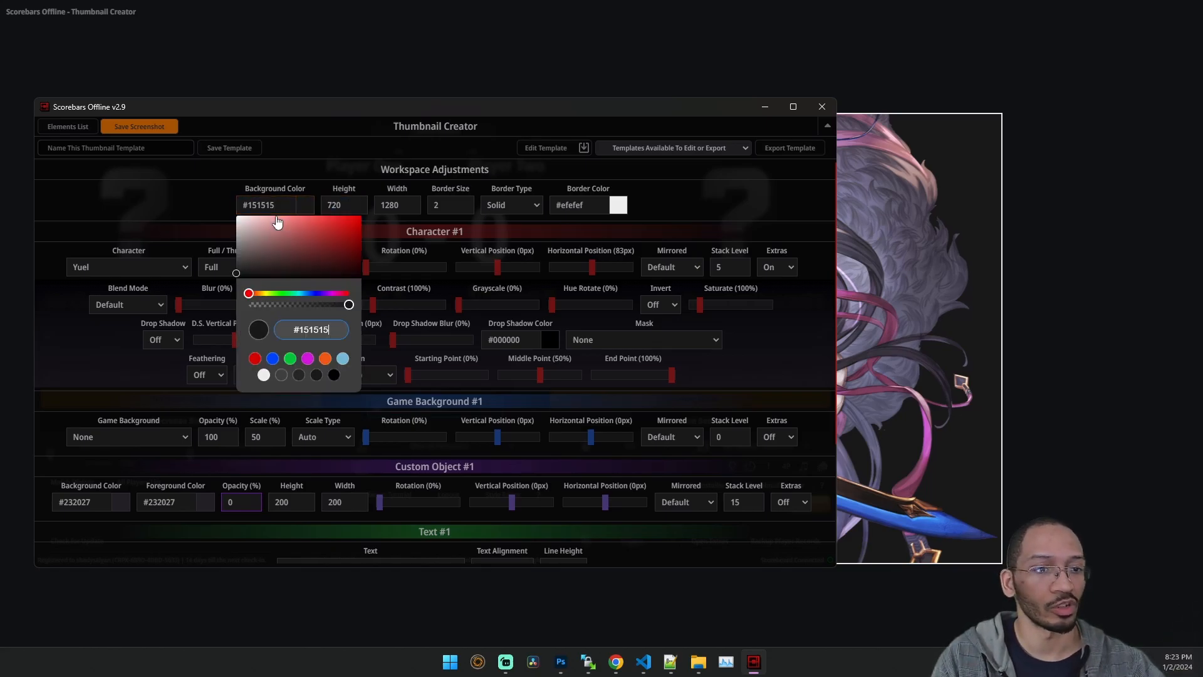
left_click(359, 232)
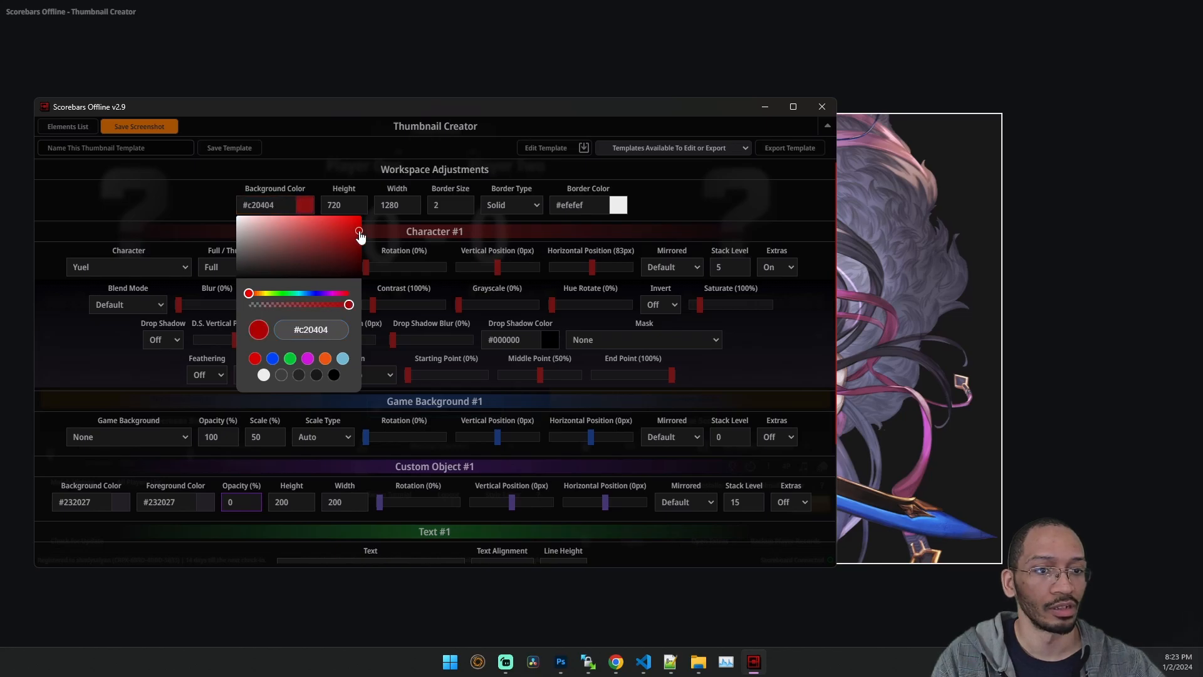
left_click(190, 228)
left_click(253, 211)
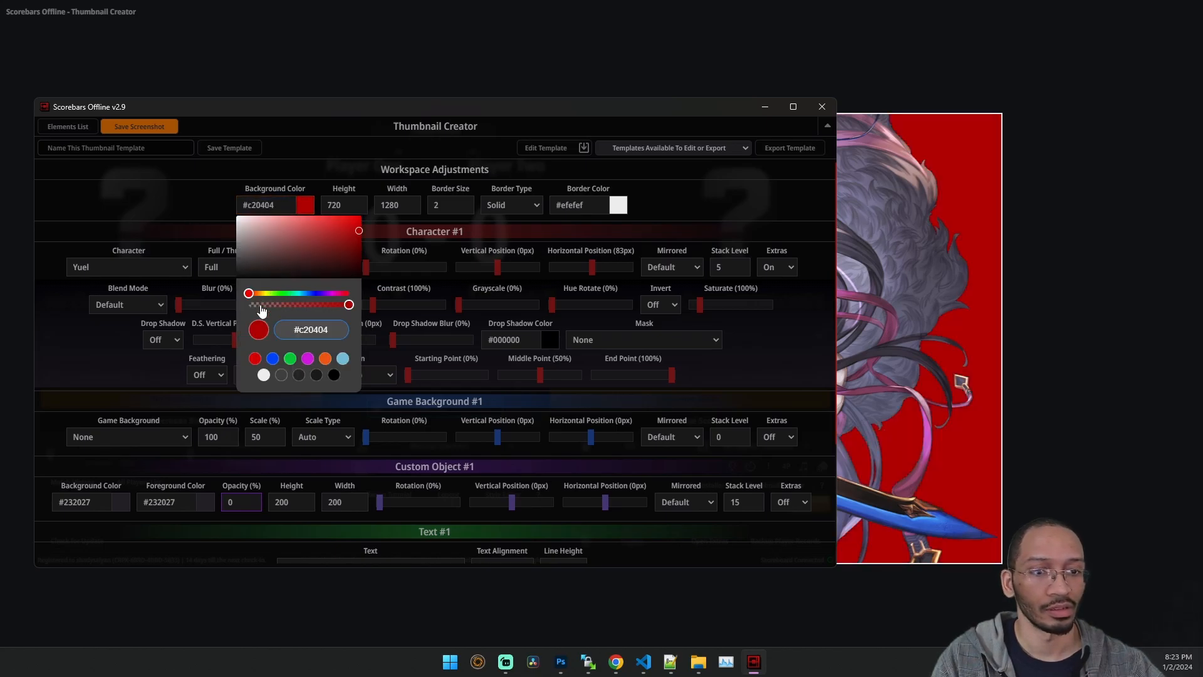
left_click(298, 375)
left_click(317, 375)
left_click(193, 195)
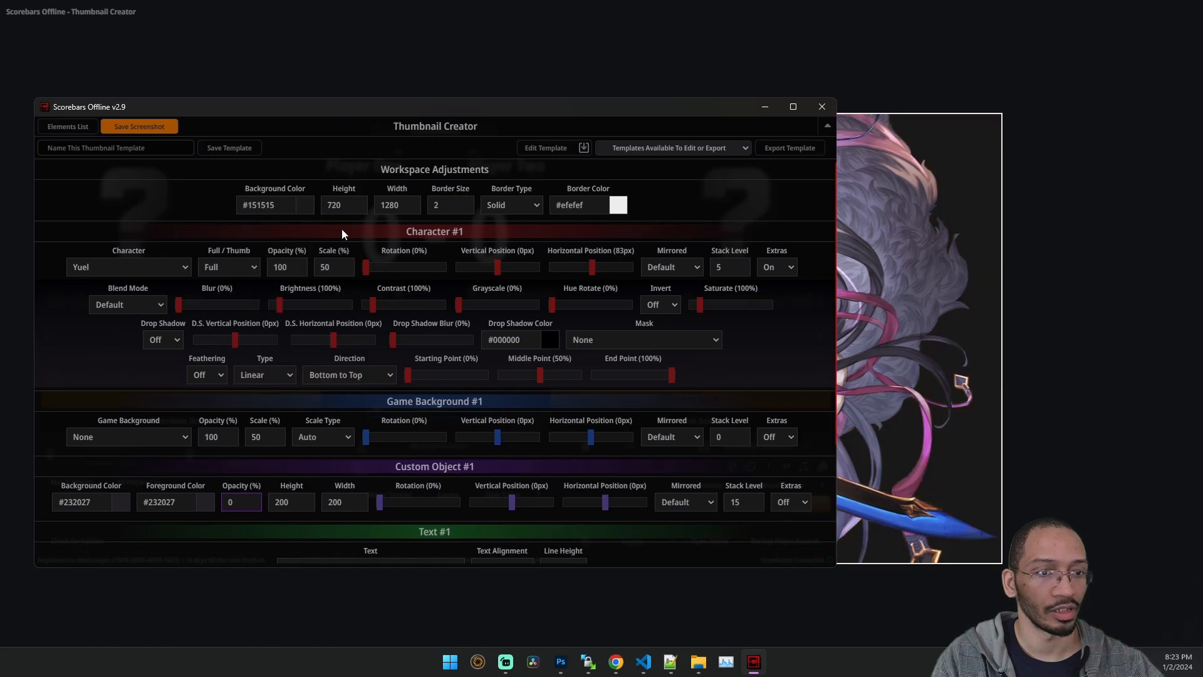
Try the Dashed and Double border types on the workspace, ending on Dashed.
left_click(502, 210)
left_click(506, 218)
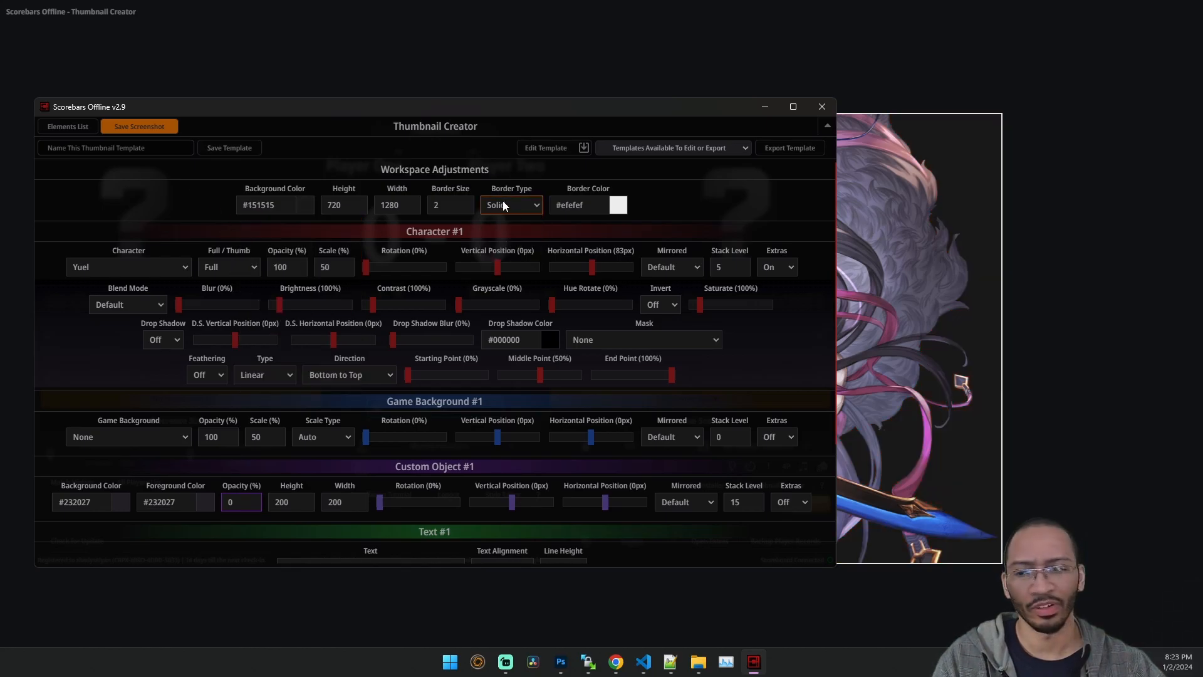
left_click(503, 207)
left_click(499, 233)
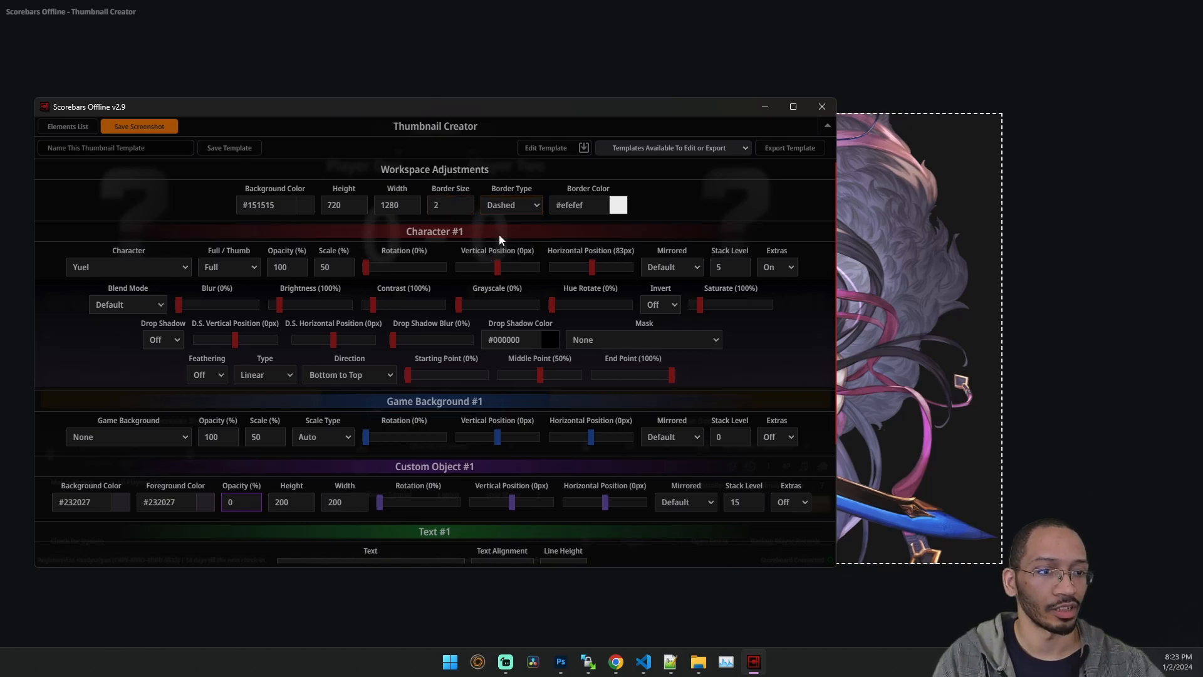
key("Down")
key("Down")
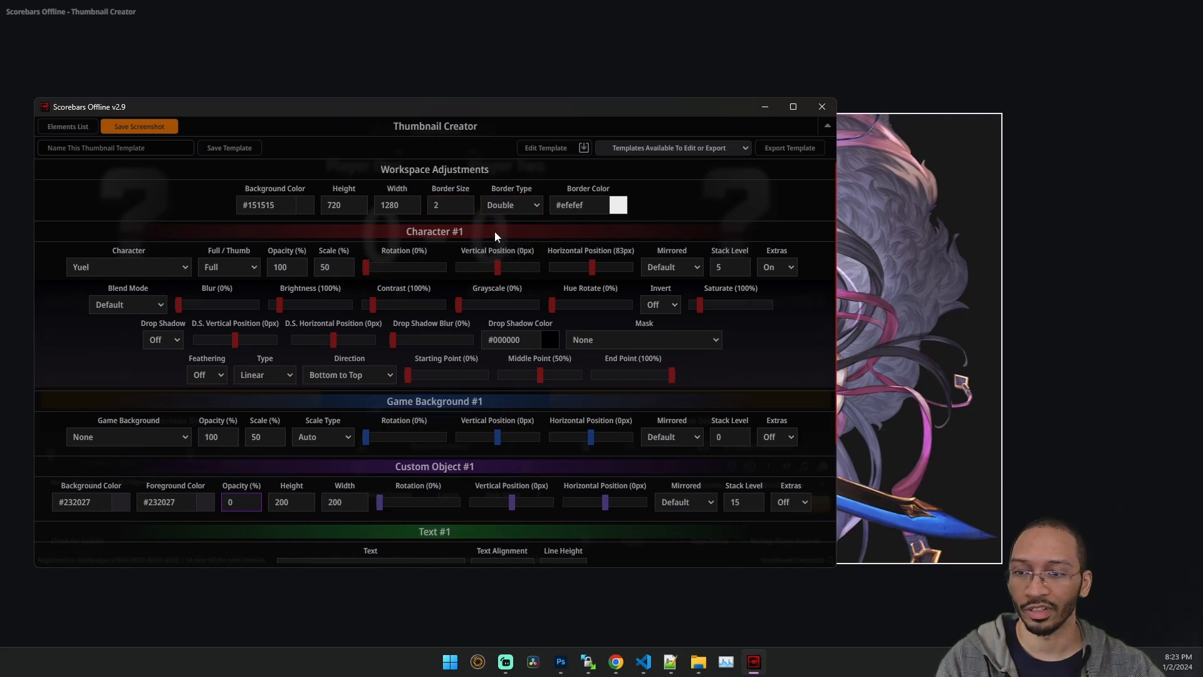
key("Up")
key("Up")
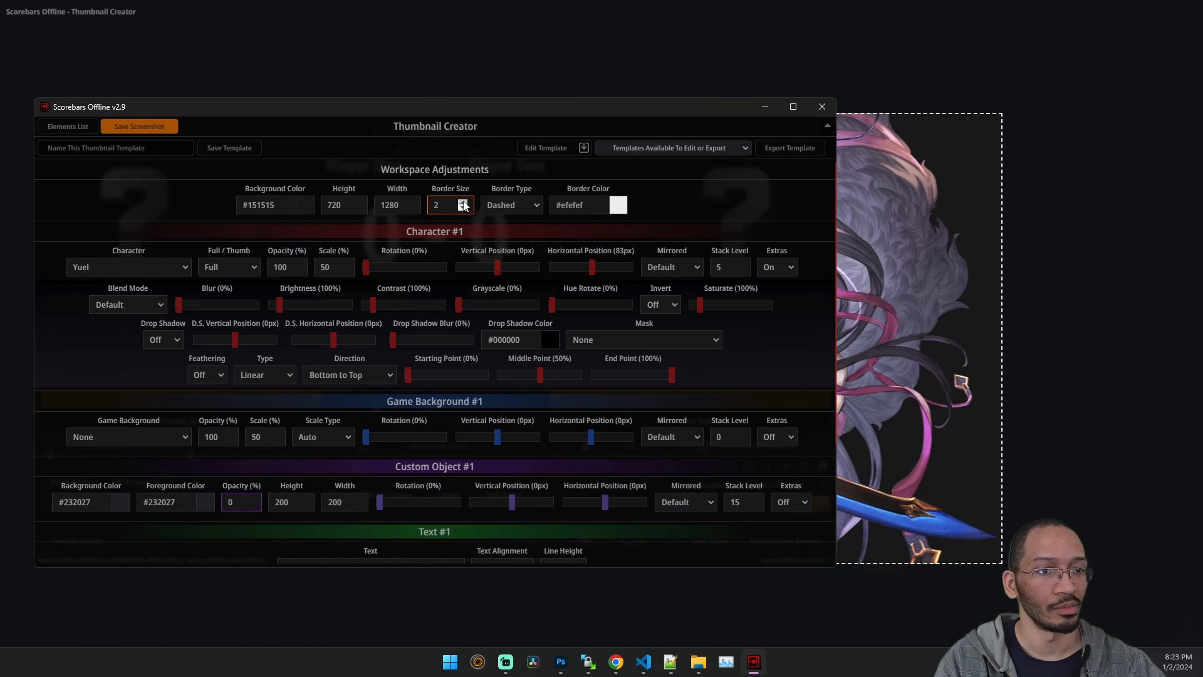
Increase the workspace border size to 26 and switch its border type back to Solid.
left_click(463, 201)
left_click(463, 201)
left_click(463, 201)
left_click(464, 202)
left_click(463, 201)
left_click(463, 201)
left_click(463, 201)
left_click(463, 201)
scroll(498, 206, "down", 1)
scroll(499, 205, "up", 3)
left_click(499, 206)
left_click(497, 221)
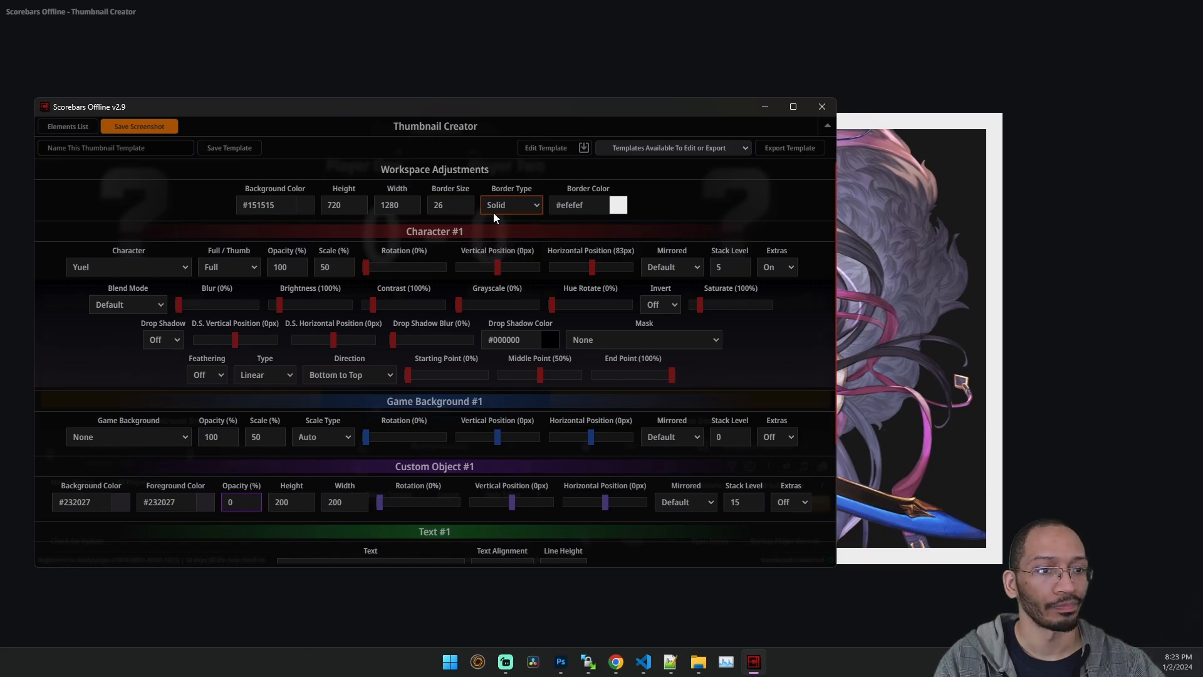
Set the workspace border size to 0 and raise it to 1, keeping the width at 1280.
left_click_drag(449, 205, 383, 205)
type("0")
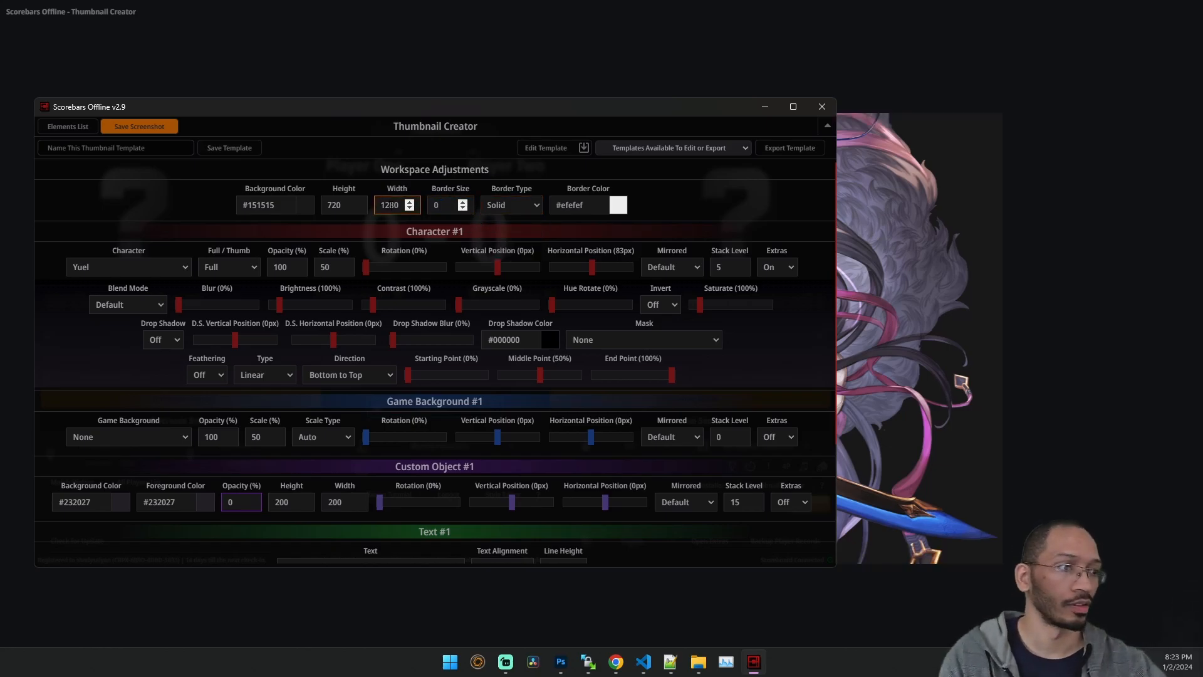
left_click(409, 203)
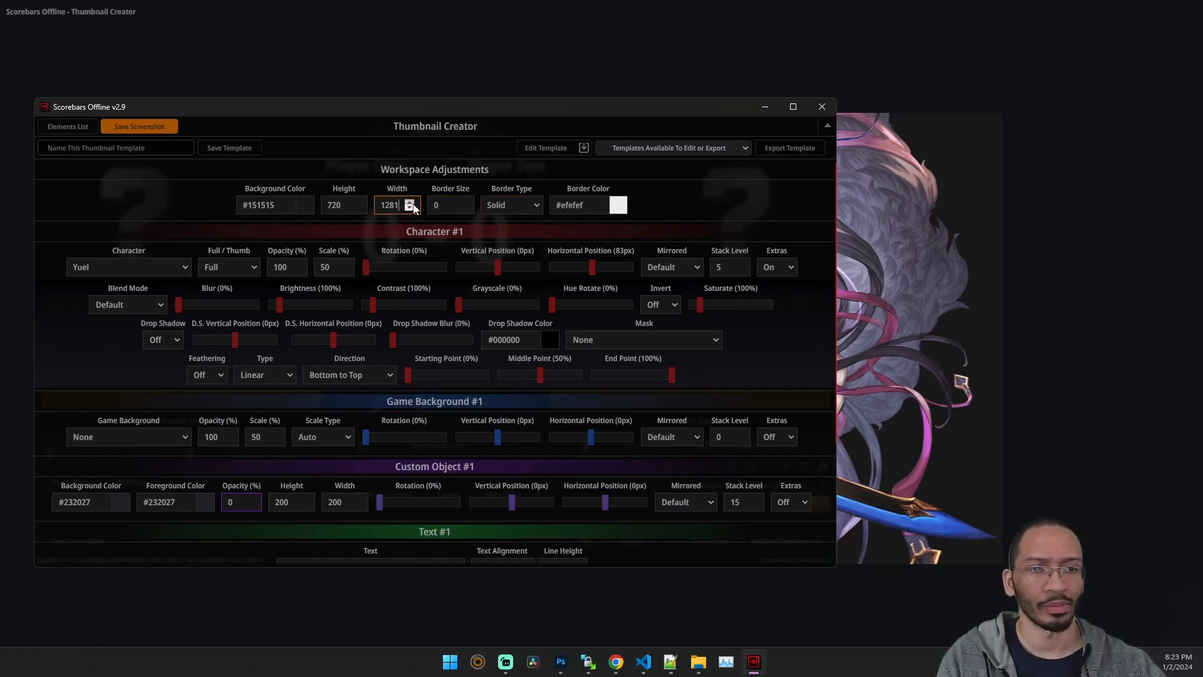
left_click(409, 210)
key("Tab")
left_click(462, 202)
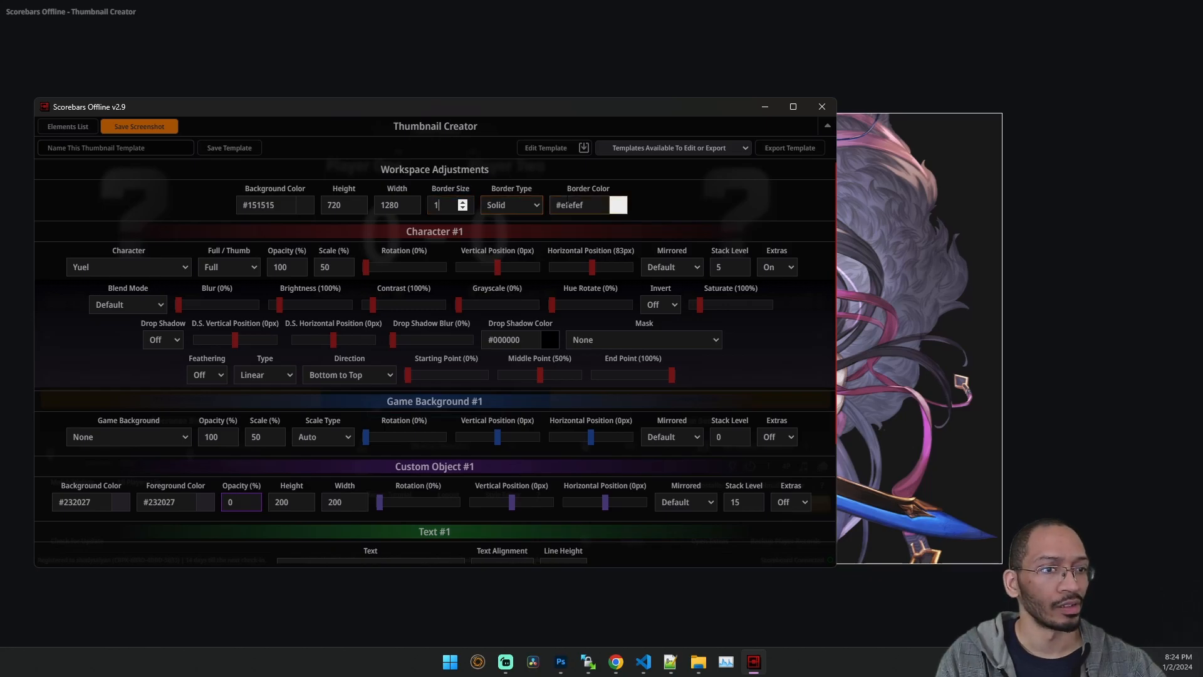
Try #ff0000 as the workspace border color and change it to white, #ffffff.
left_click(614, 205)
left_click(716, 205)
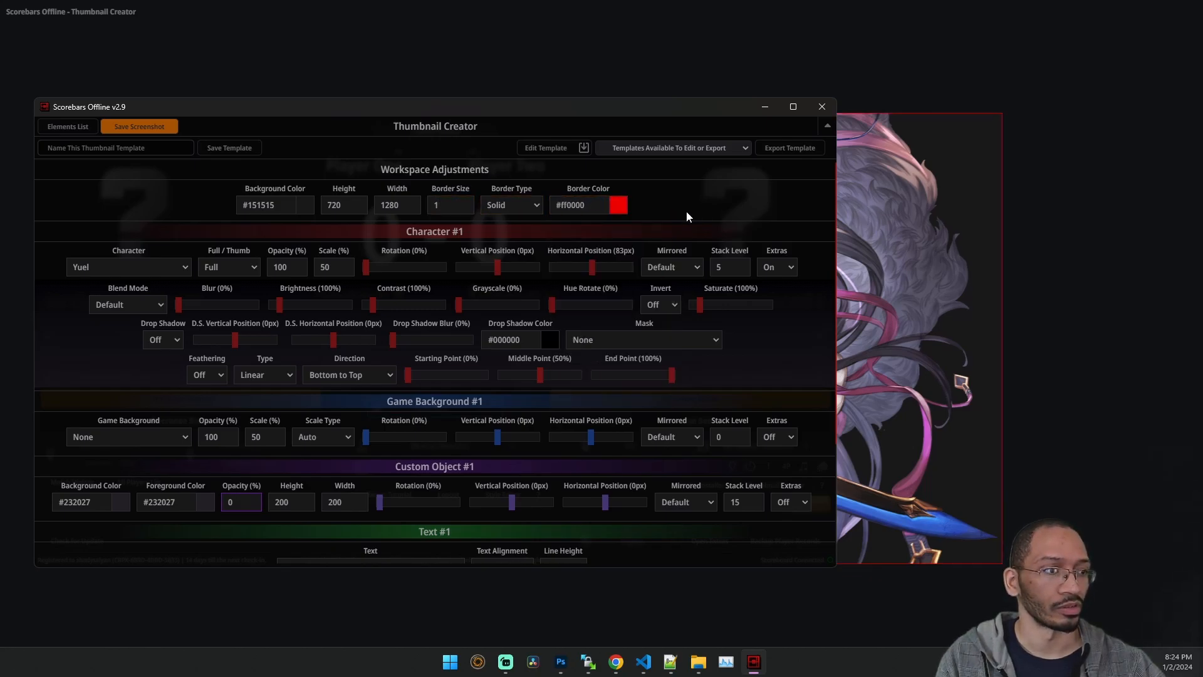
left_click(581, 205)
left_click_drag(567, 242, 546, 212)
left_click(709, 195)
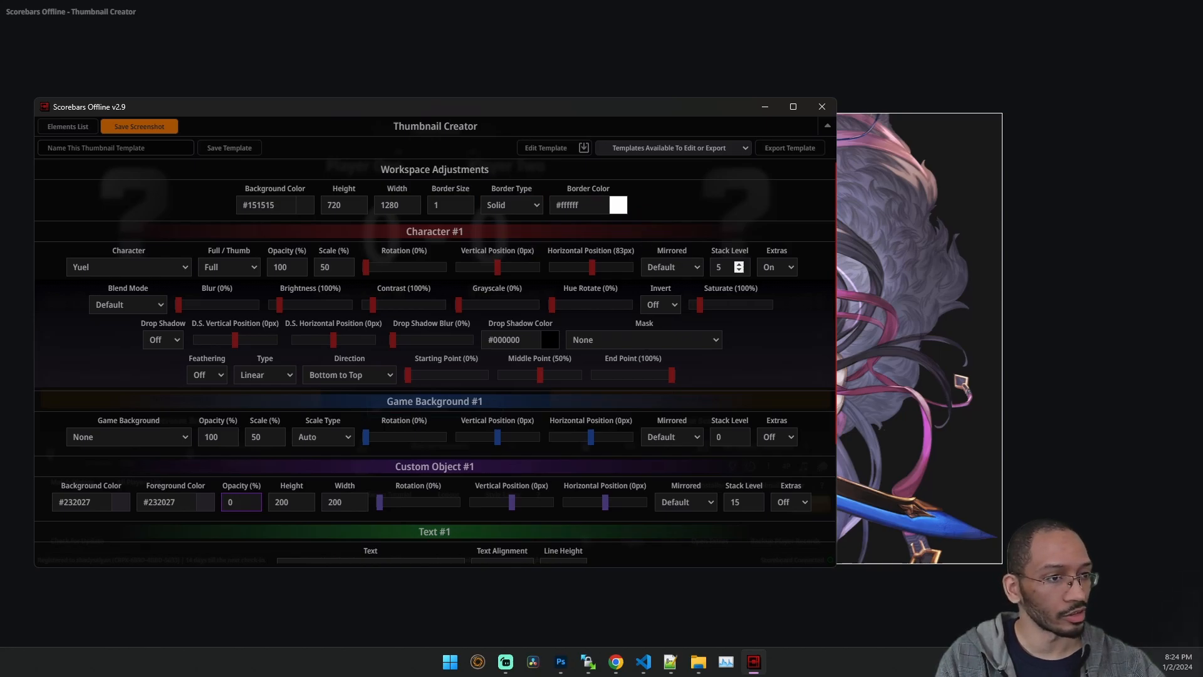
Try mirroring Character #1 beside the preview and restore its orientation to Default.
left_click(678, 267)
left_click(678, 290)
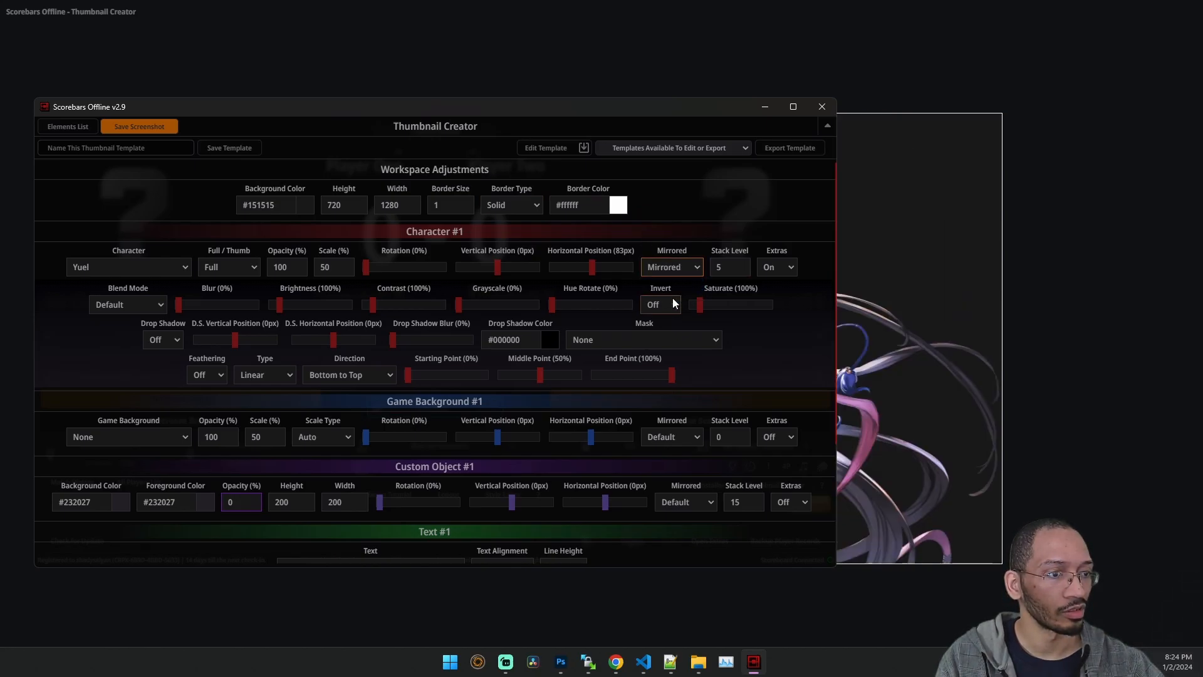
left_click_drag(462, 108, 538, 119)
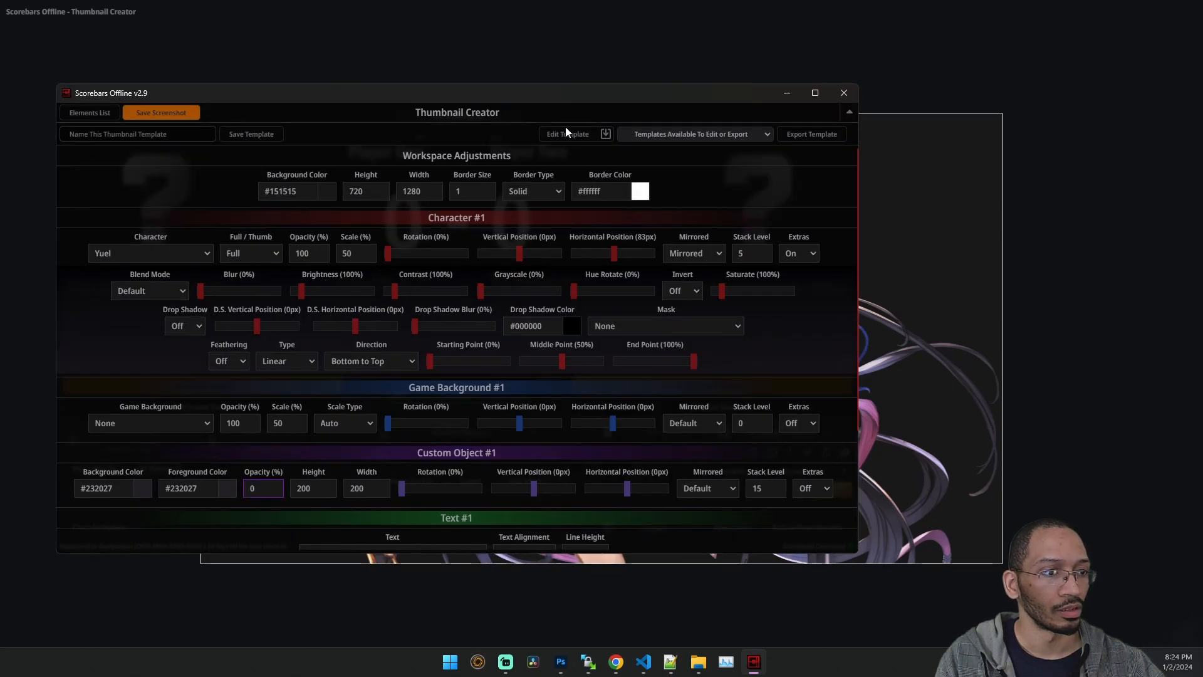
left_click_drag(646, 99, 660, 97)
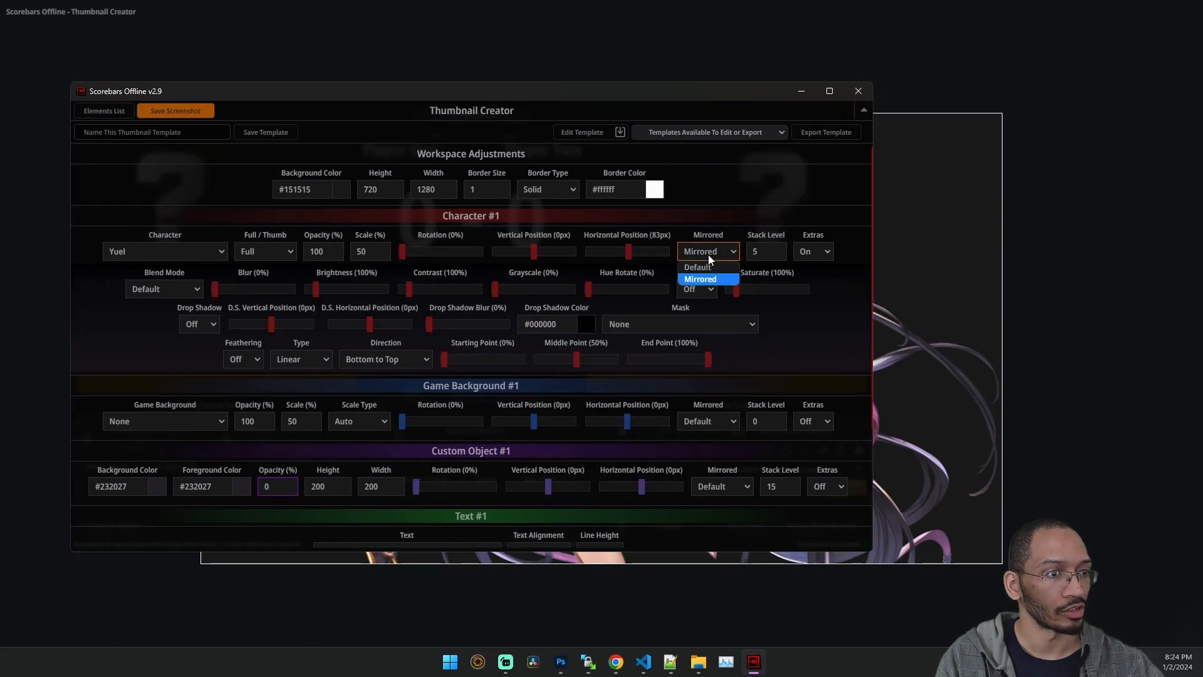
left_click(701, 267)
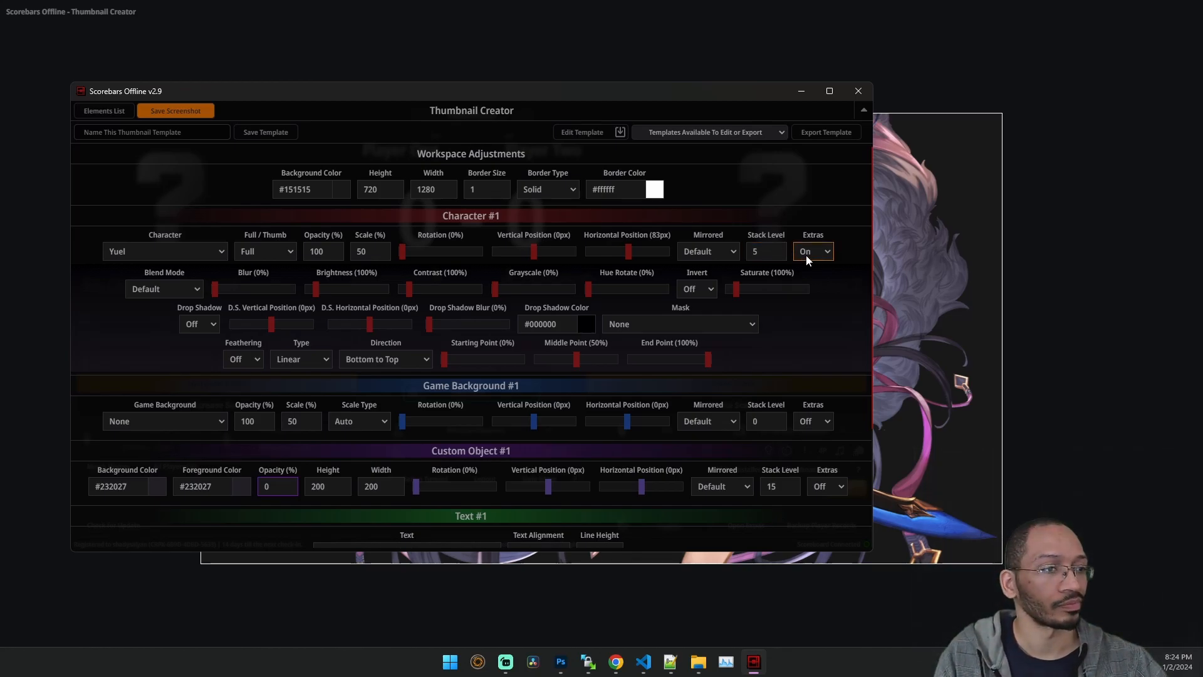
Try Character #1's blend modes from Multiply through Luminosity beside the preview and restore the mode to Default.
left_click_drag(264, 93, 933, 100)
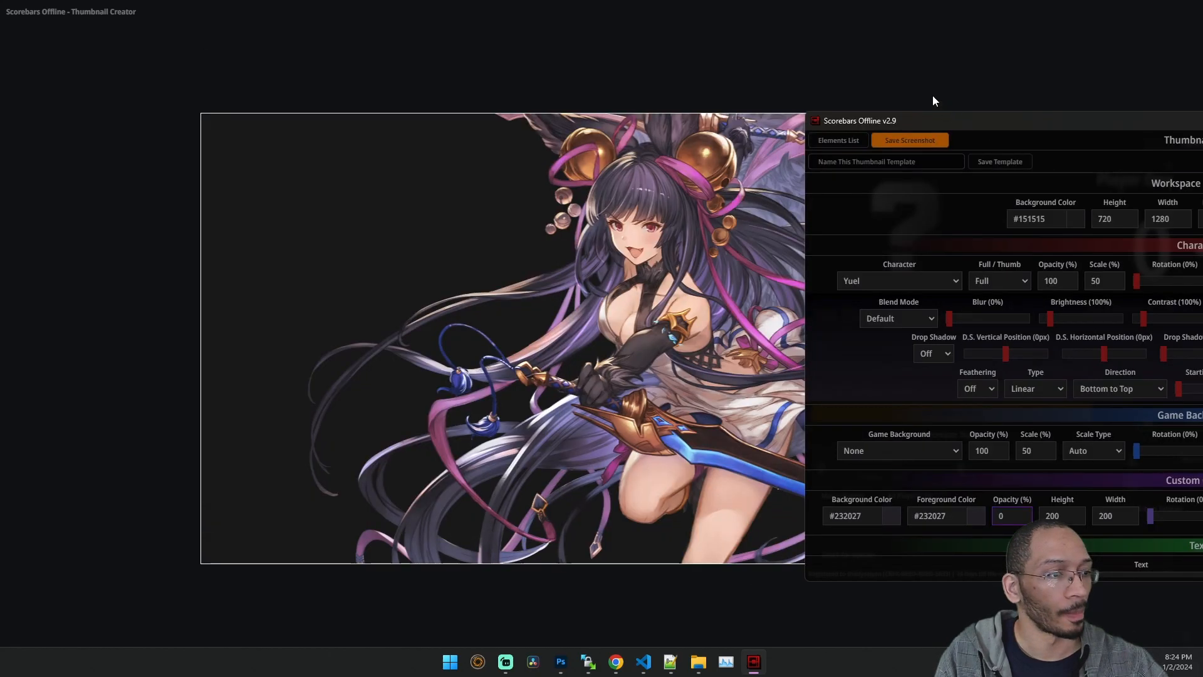
left_click(923, 316)
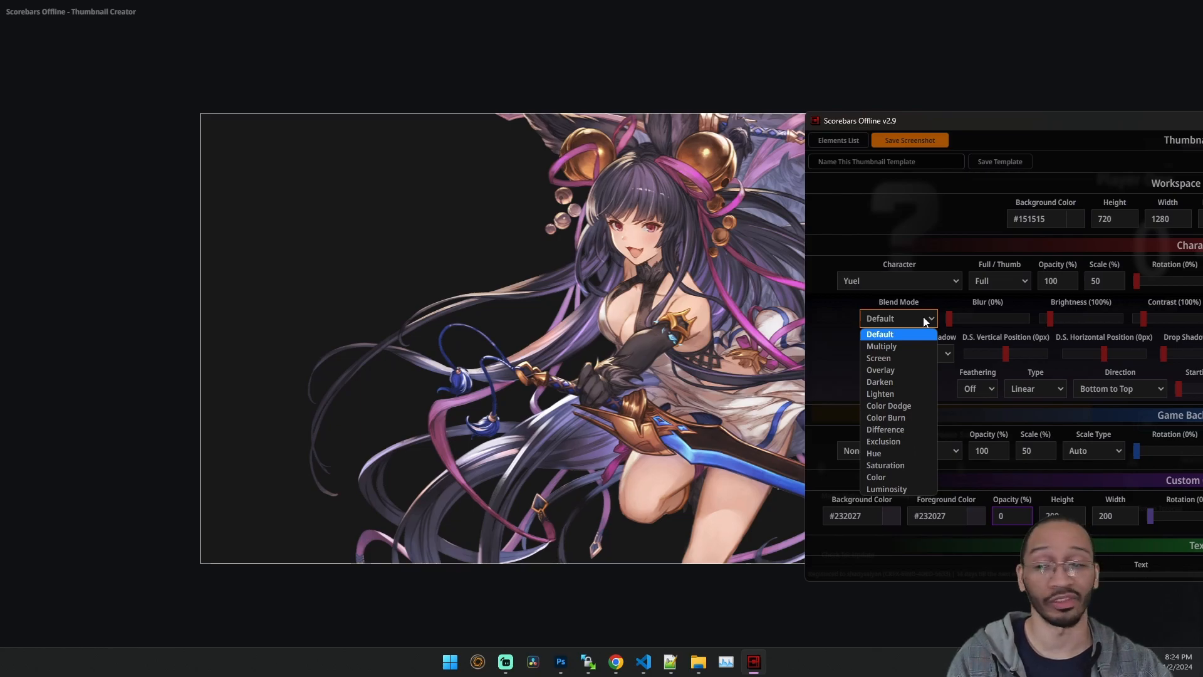
left_click(923, 317)
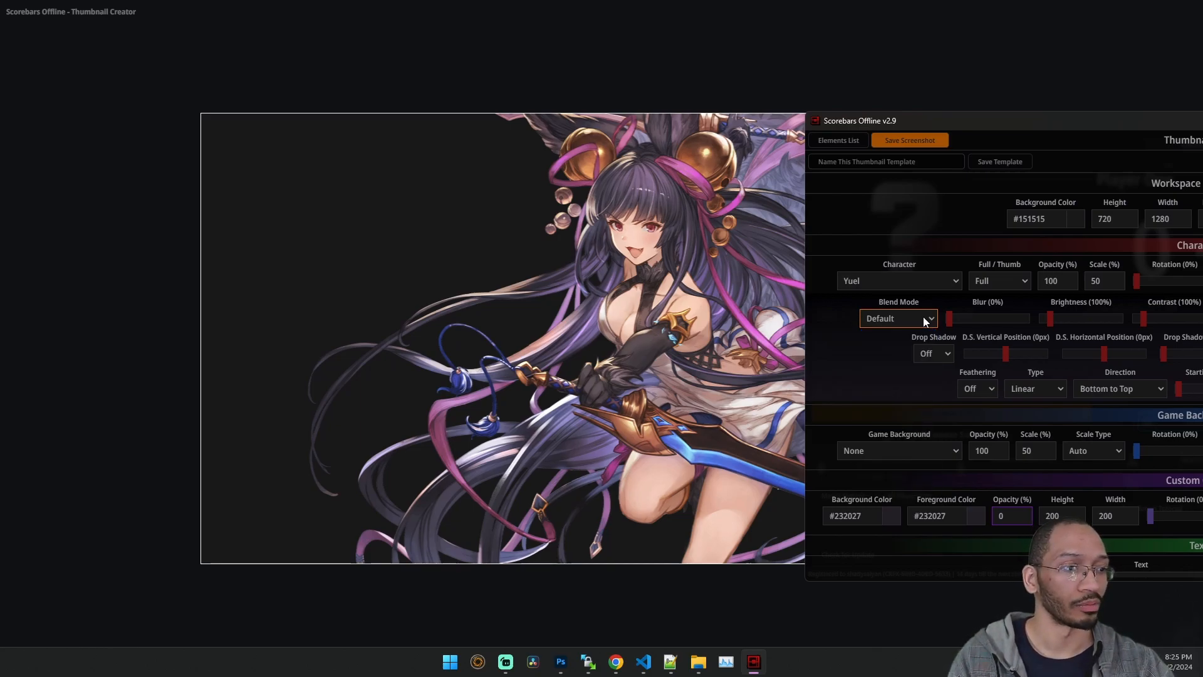
key("Down")
key("Down")
key("Down")
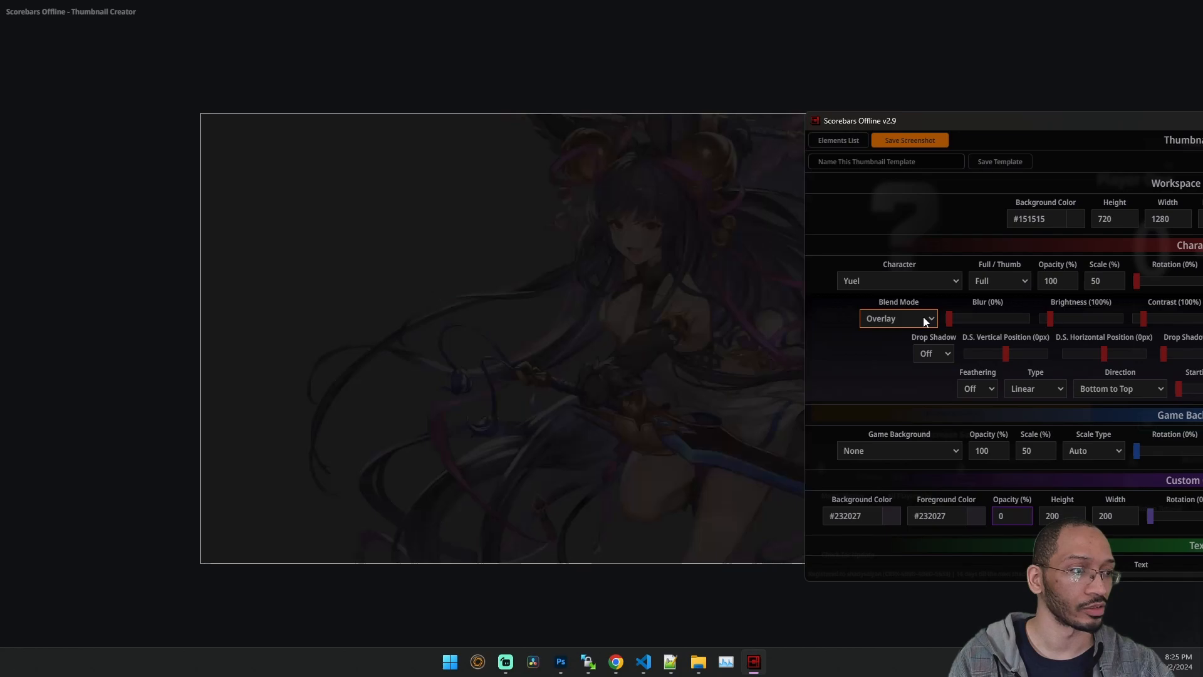
key("Down")
key("Down")
key("Down")
key("Down")
key("Down")
key("Down")
key("Down")
key("Down")
key("Down")
key("Down")
key("Down")
key("Down")
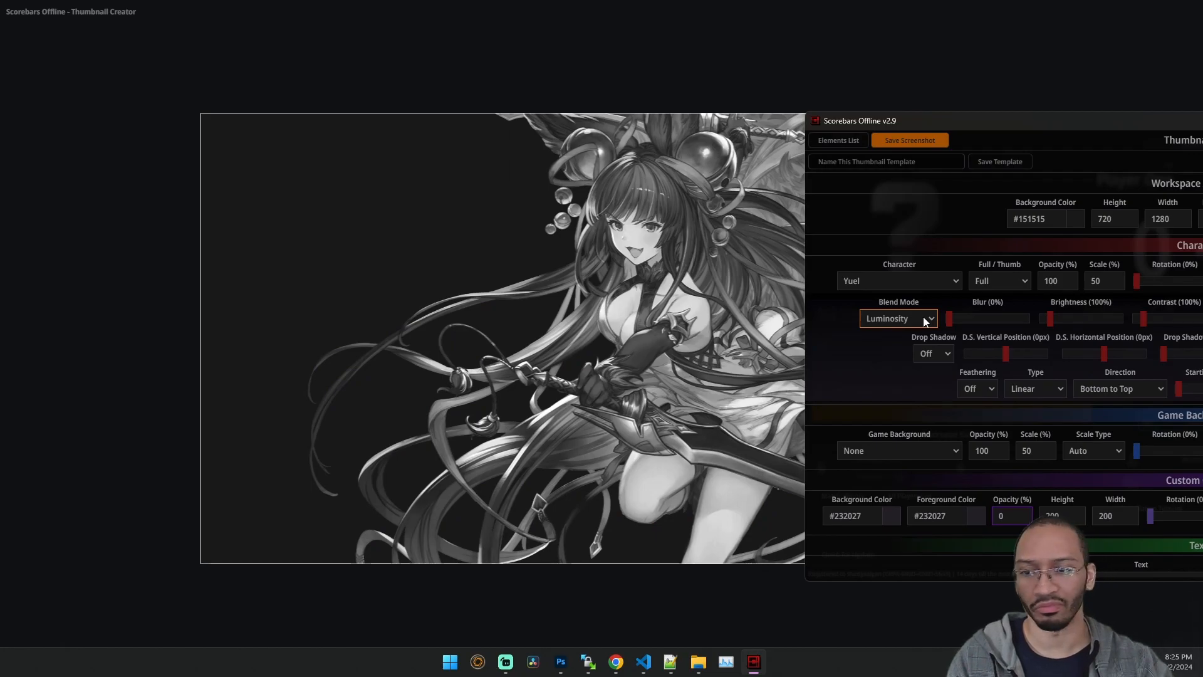
left_click(923, 317)
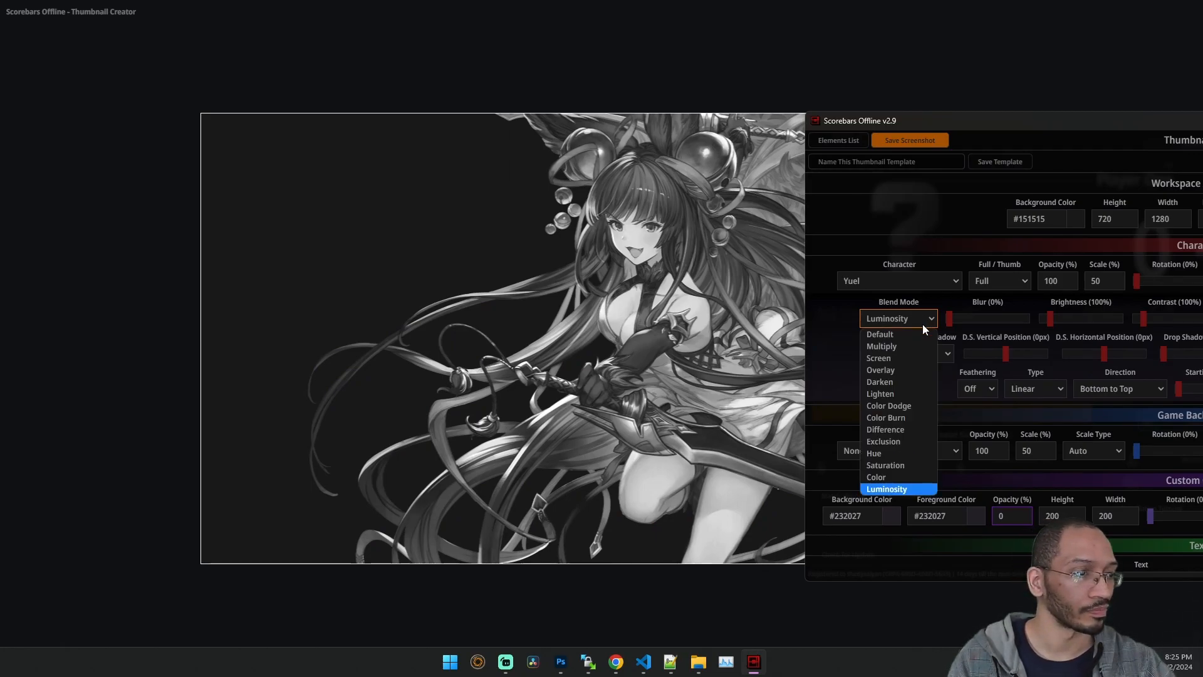
left_click(915, 334)
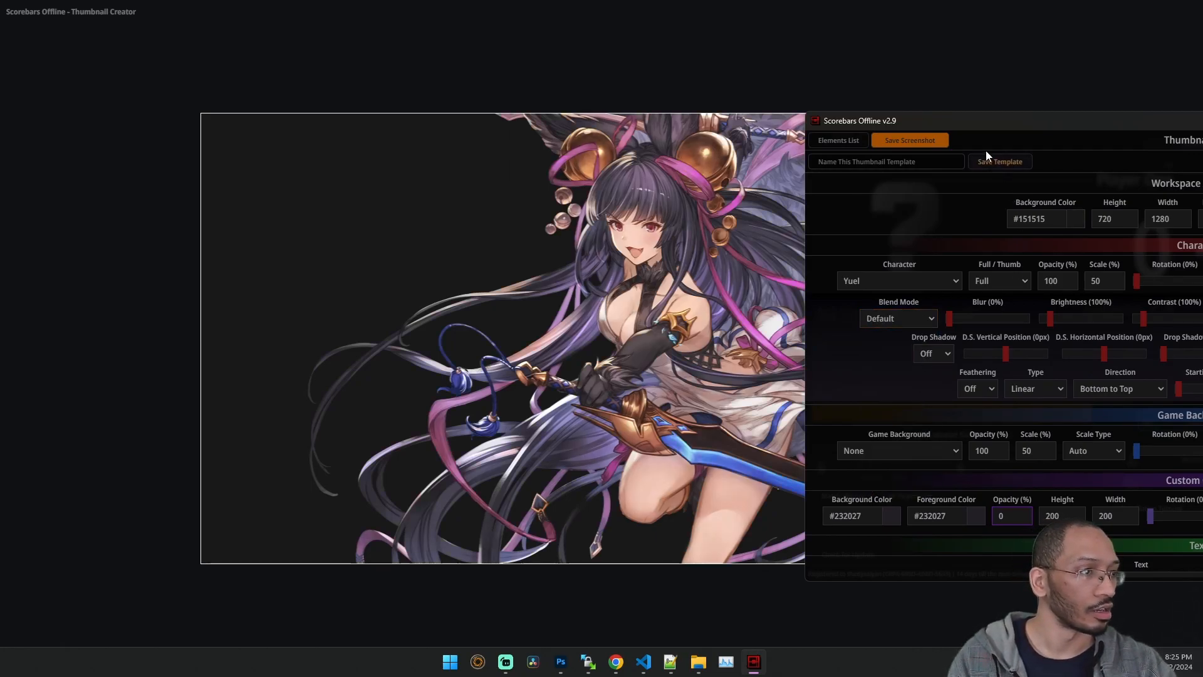
Try Character #1's blur and brightness adjustments and return them to 0% and 100%.
left_click_drag(984, 114, 851, 103)
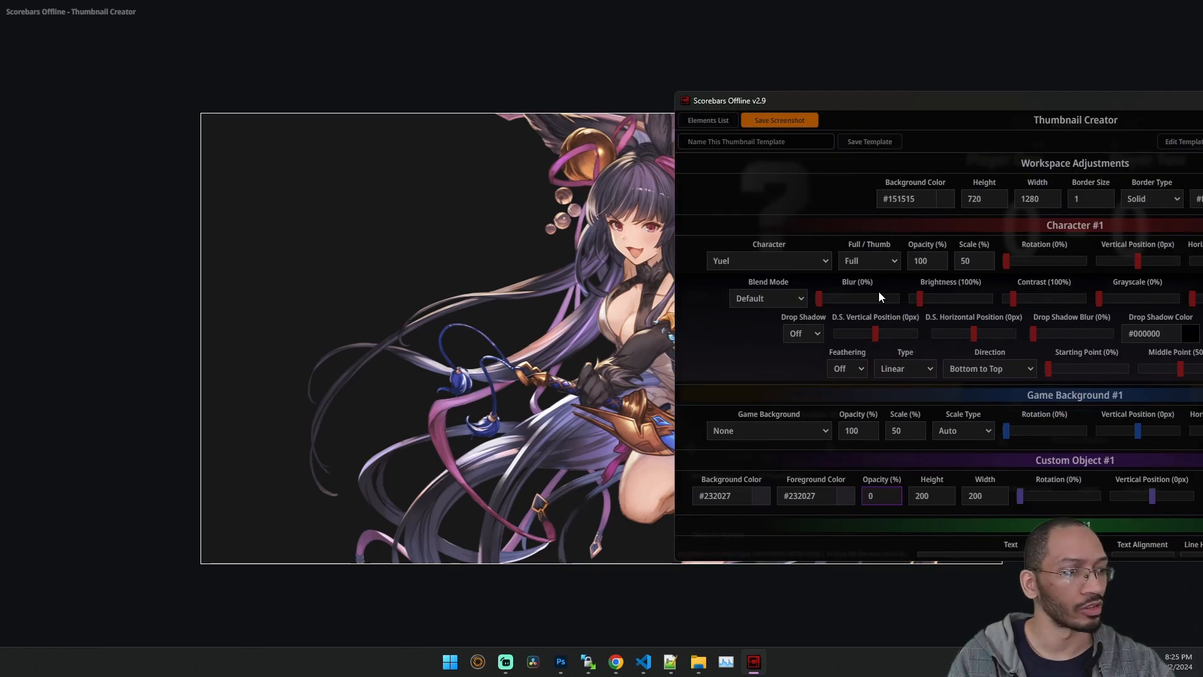
left_click_drag(849, 299, 808, 301)
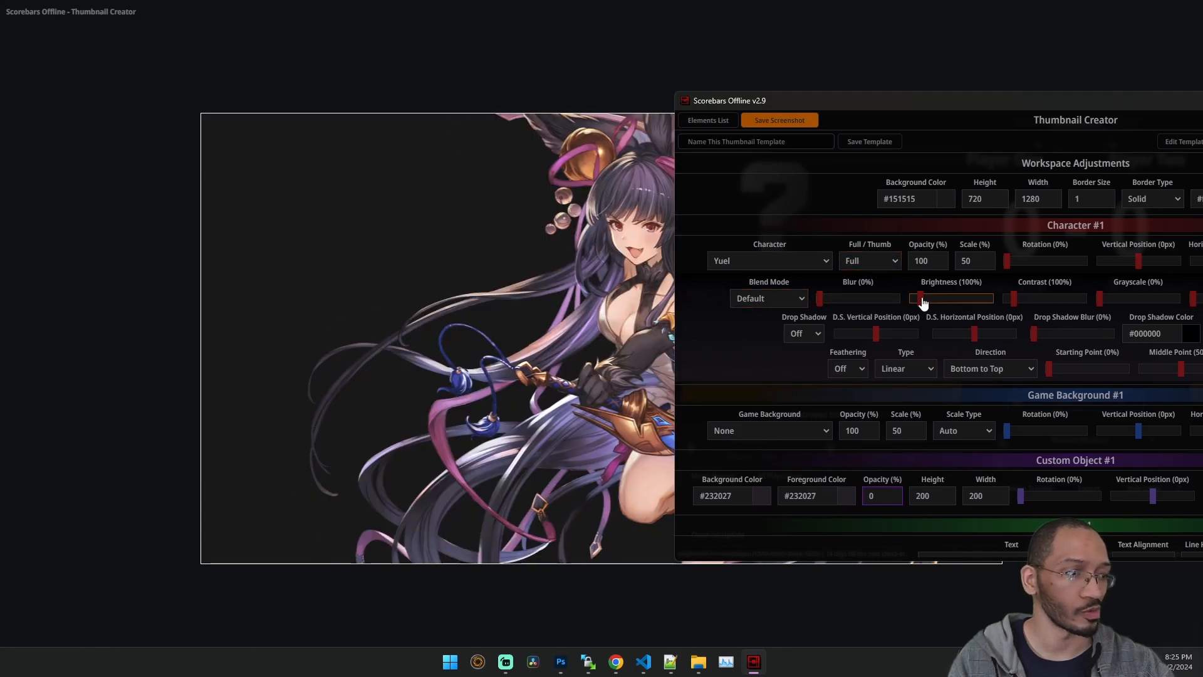
mouse_move(926, 296)
left_mouse_down()
mouse_move(953, 294)
mouse_move(921, 303)
left_mouse_up()
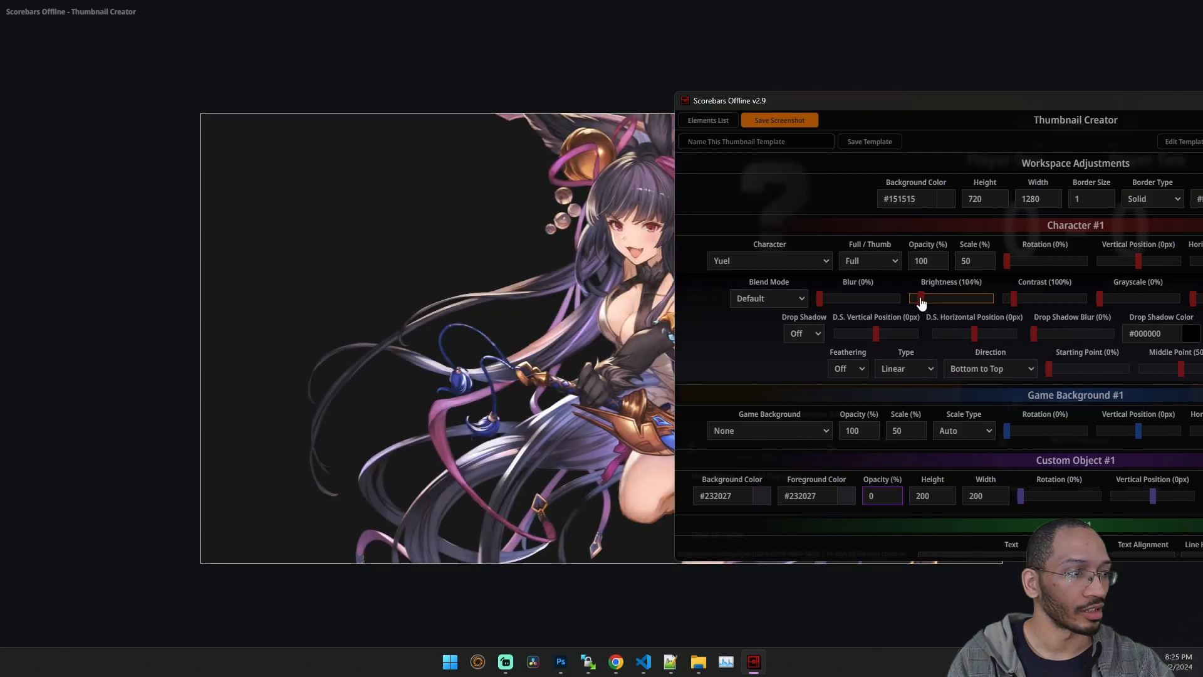
Try Character #1's grayscale and hue rotation with the preview uncovered, and return both to 0%.
left_click_drag(923, 111, 874, 194)
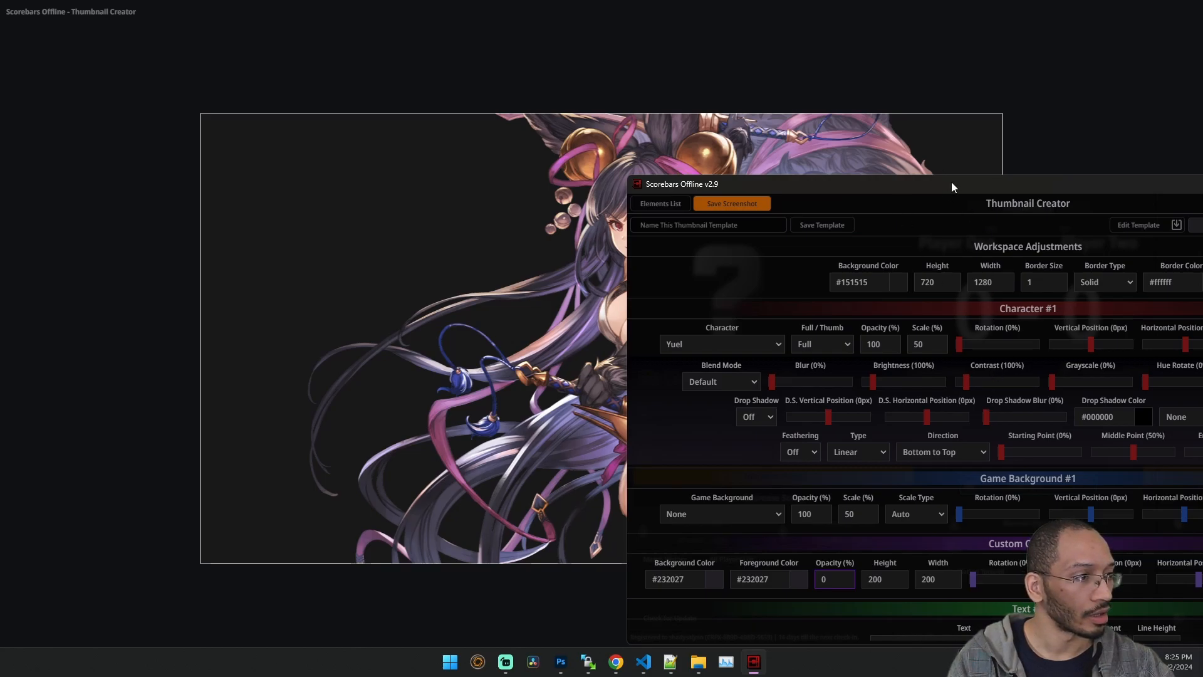
left_click_drag(952, 186, 1, 136)
left_click_drag(108, 341, 74, 336)
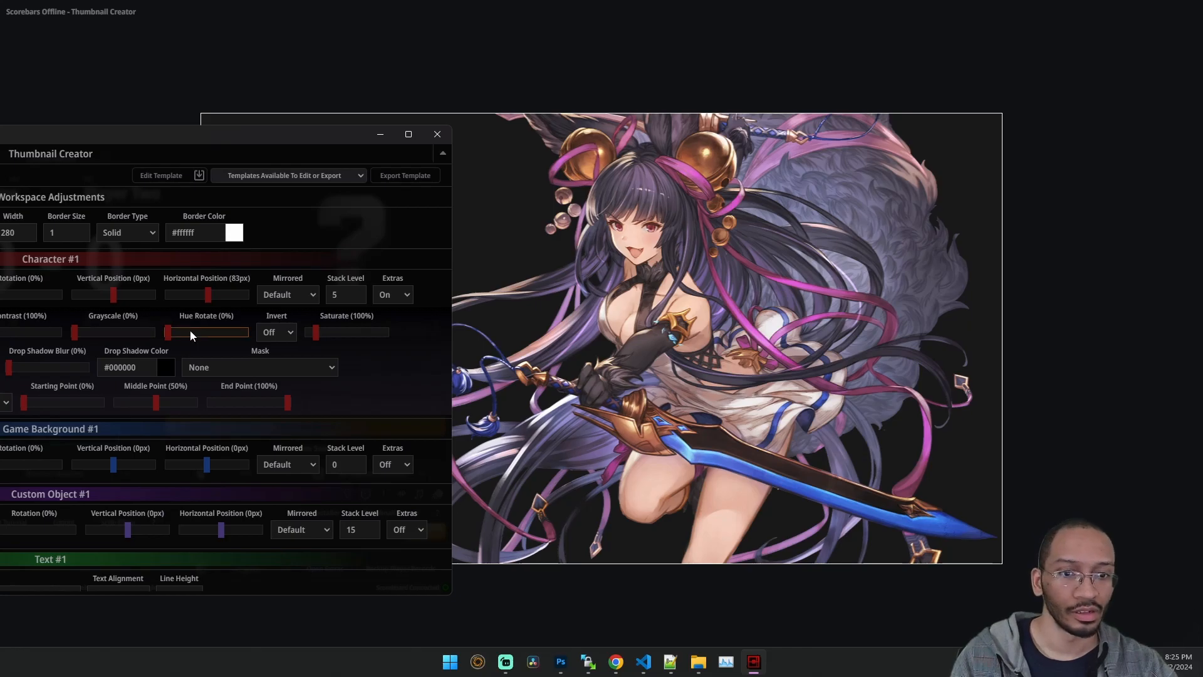
left_click_drag(191, 331, 164, 336)
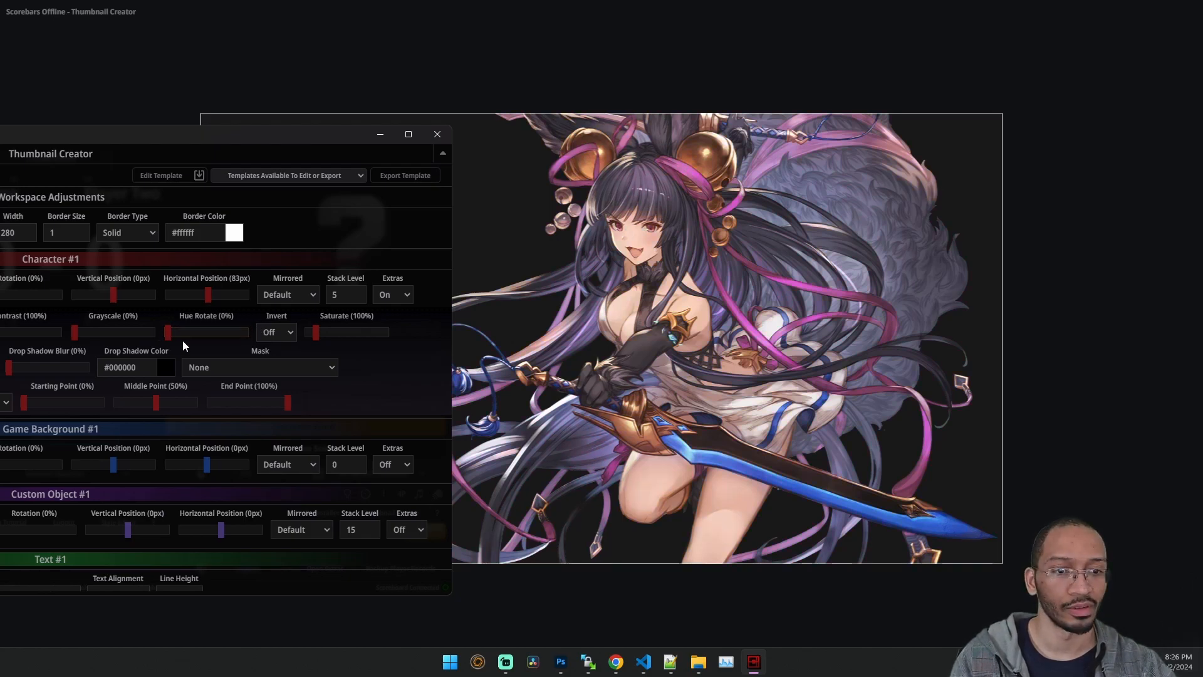
Try inverting and saturating Character #1, and restore Invert to Off and saturation to 100%.
left_click(277, 333)
left_click(276, 358)
left_click(279, 333)
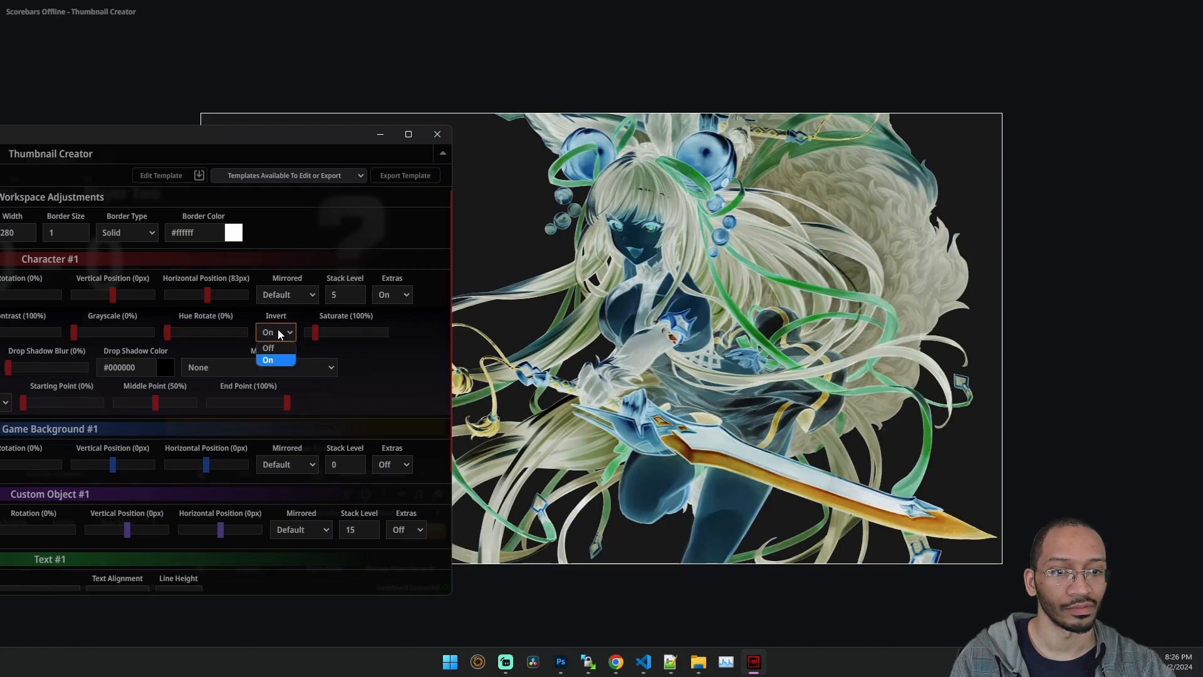
left_click(281, 349)
mouse_move(336, 340)
left_mouse_down()
mouse_move(374, 338)
mouse_move(318, 338)
left_mouse_up()
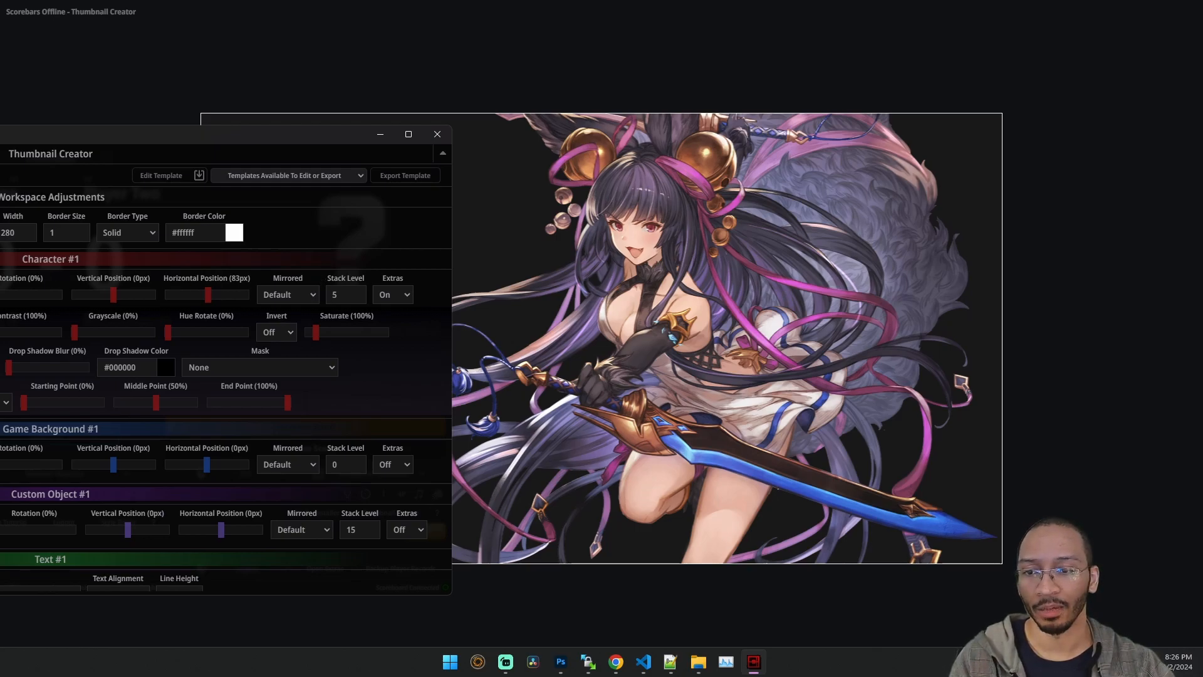
Turn on Character #1's drop shadow and set its vertical position to -10px.
left_click_drag(6, 137, 717, 139)
left_click(616, 368)
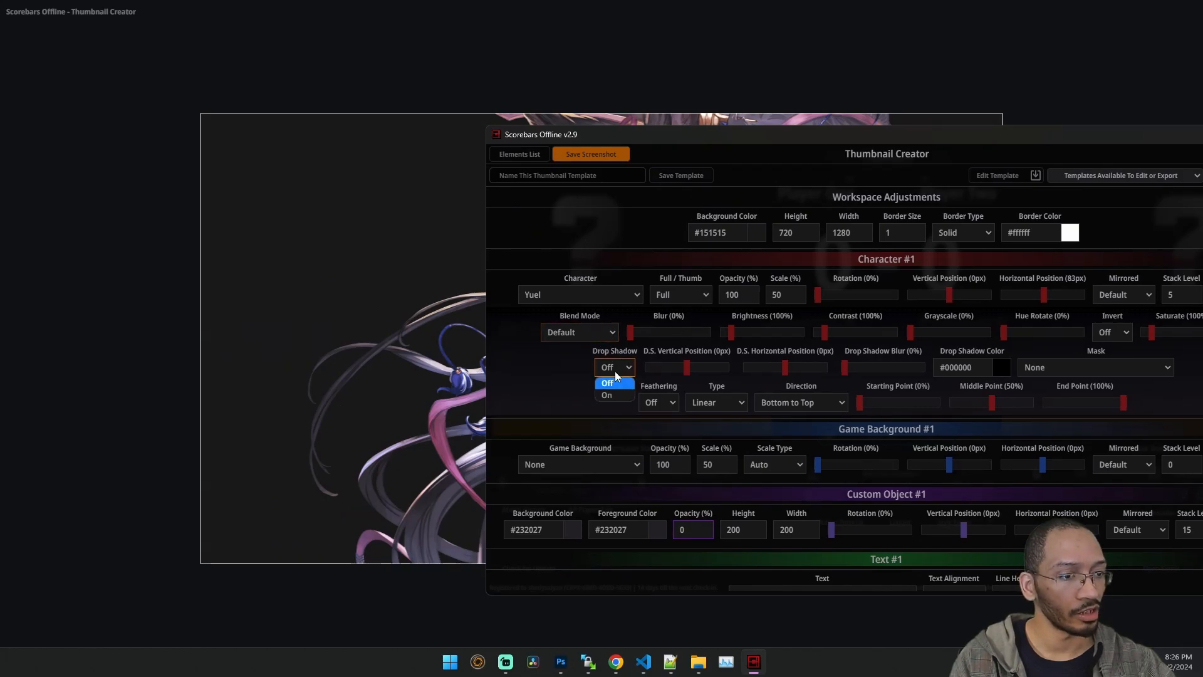
left_click_drag(600, 125, 816, 93)
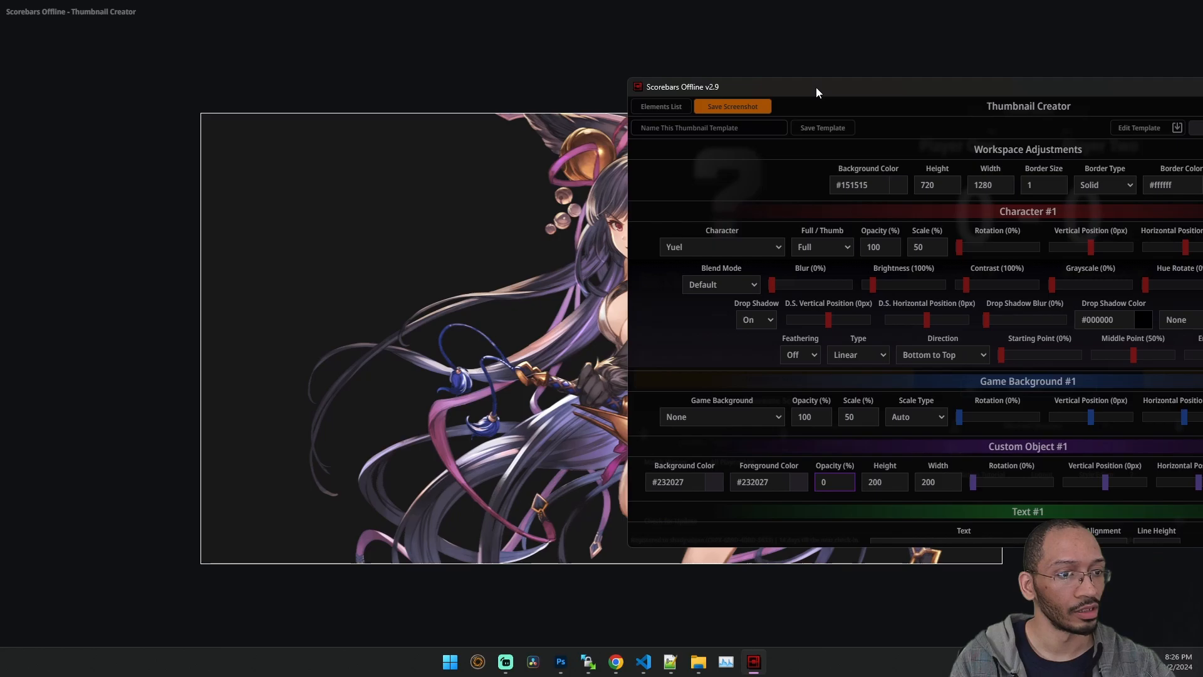
left_click_drag(831, 326, 813, 325)
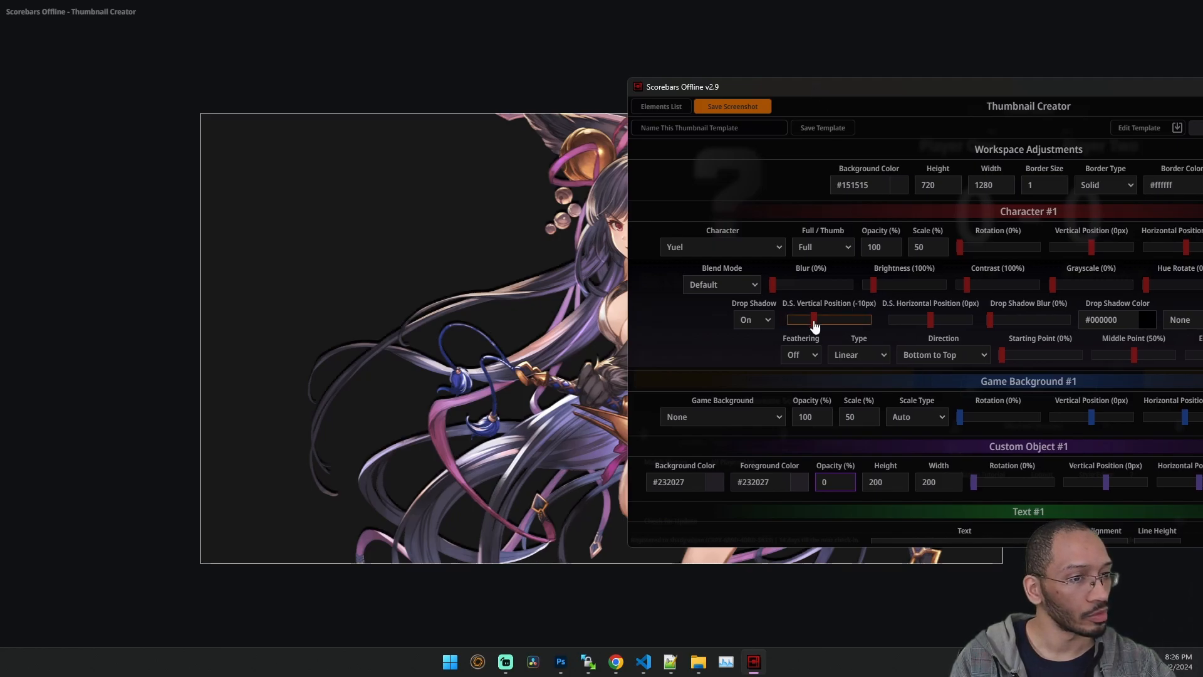
Set Character #1's drop shadow color to red, #eb0202.
left_click(1115, 321)
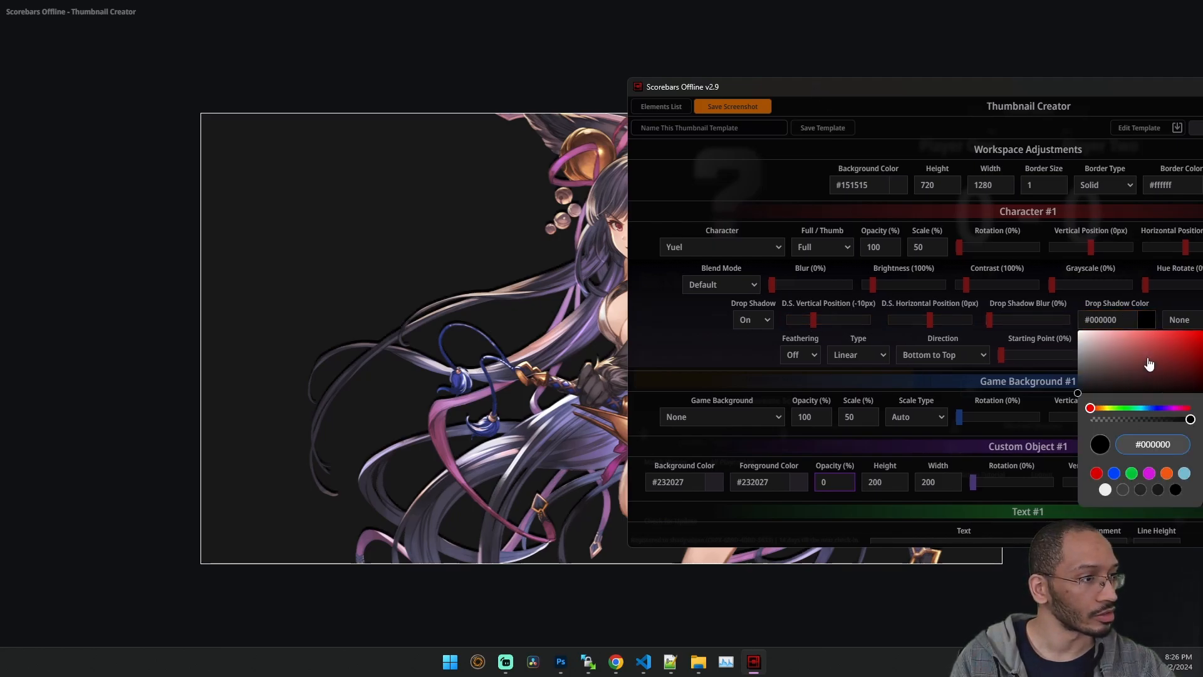
left_click(1200, 335)
left_click(744, 341)
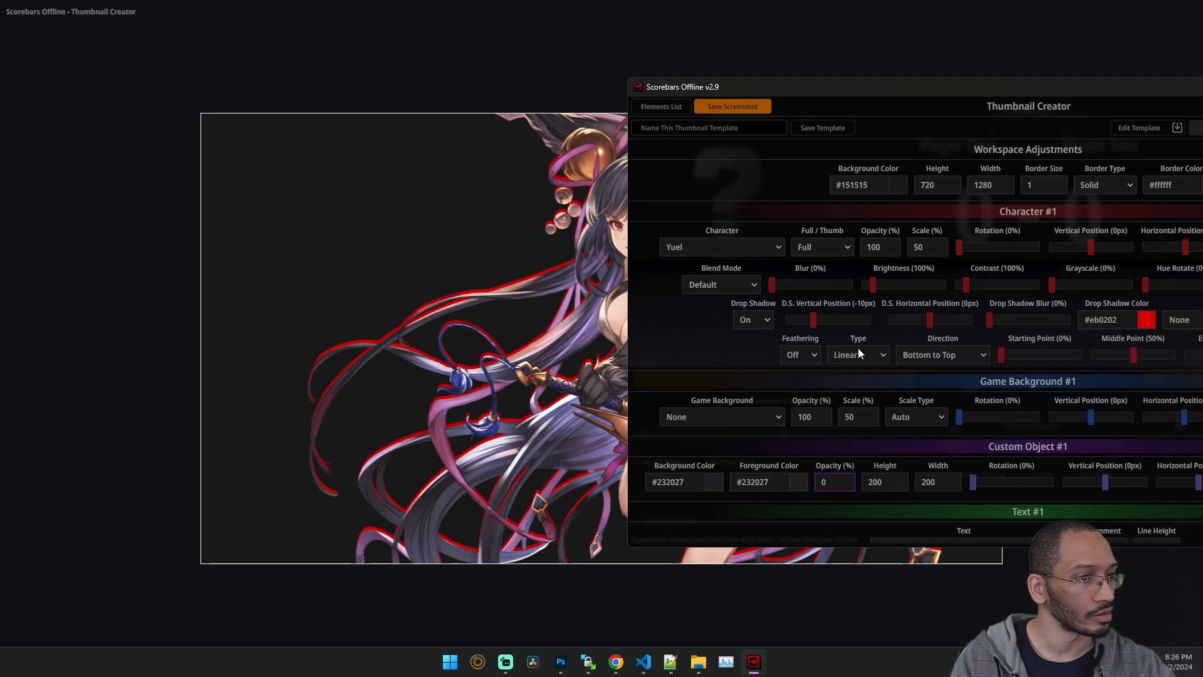
Set the drop shadow's vertical position to 3px and try its horizontal position and blur.
left_click_drag(825, 319, 835, 321)
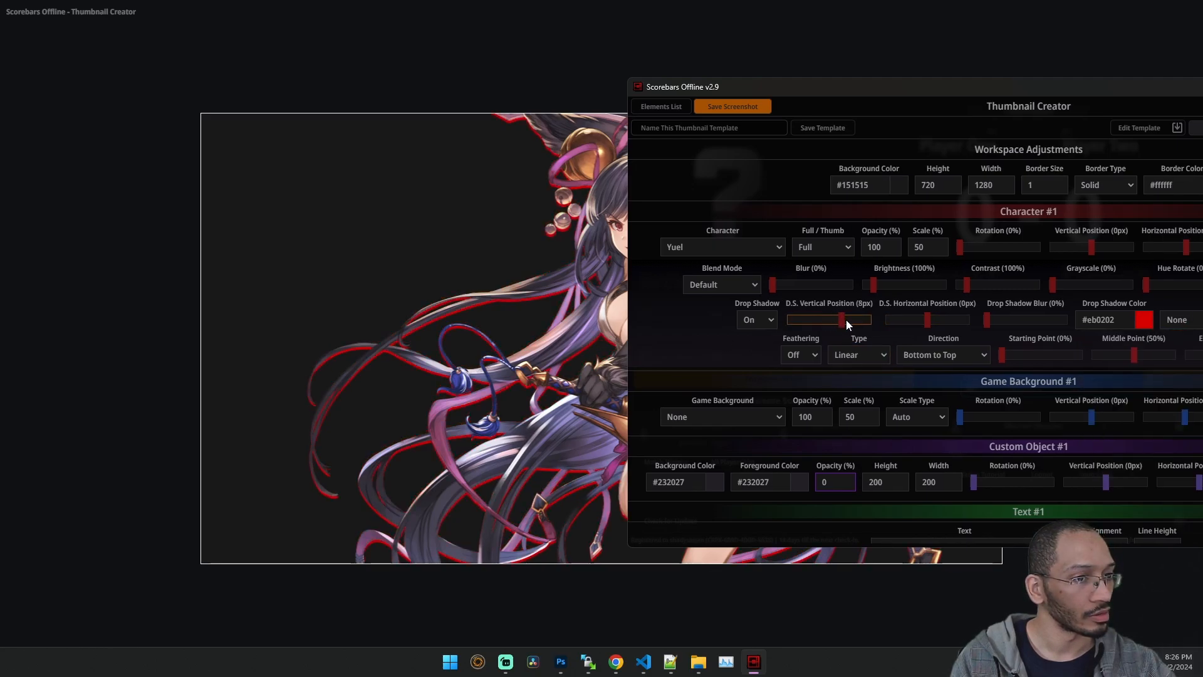
left_click(911, 323)
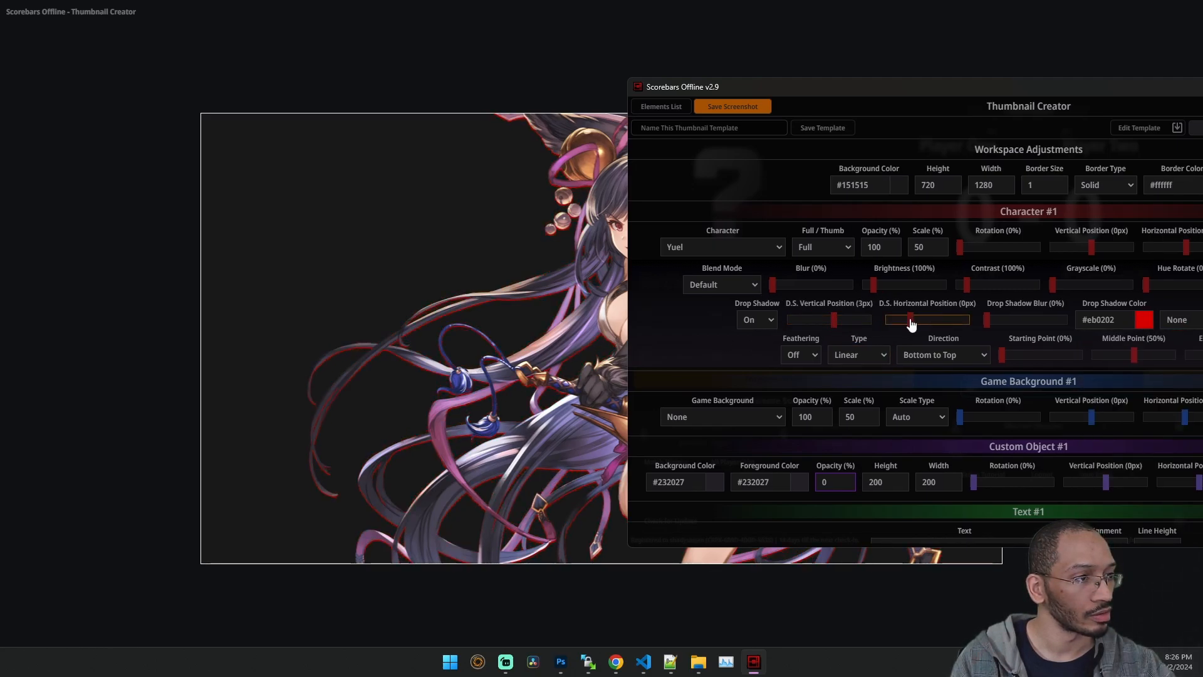
mouse_move(990, 321)
left_mouse_down()
mouse_move(1026, 322)
mouse_move(1002, 322)
left_mouse_up()
Try the Circle (S), Circle (M) and Circle (L) masks on Character #1 beside the uncovered preview.
left_click_drag(986, 89, 63, 128)
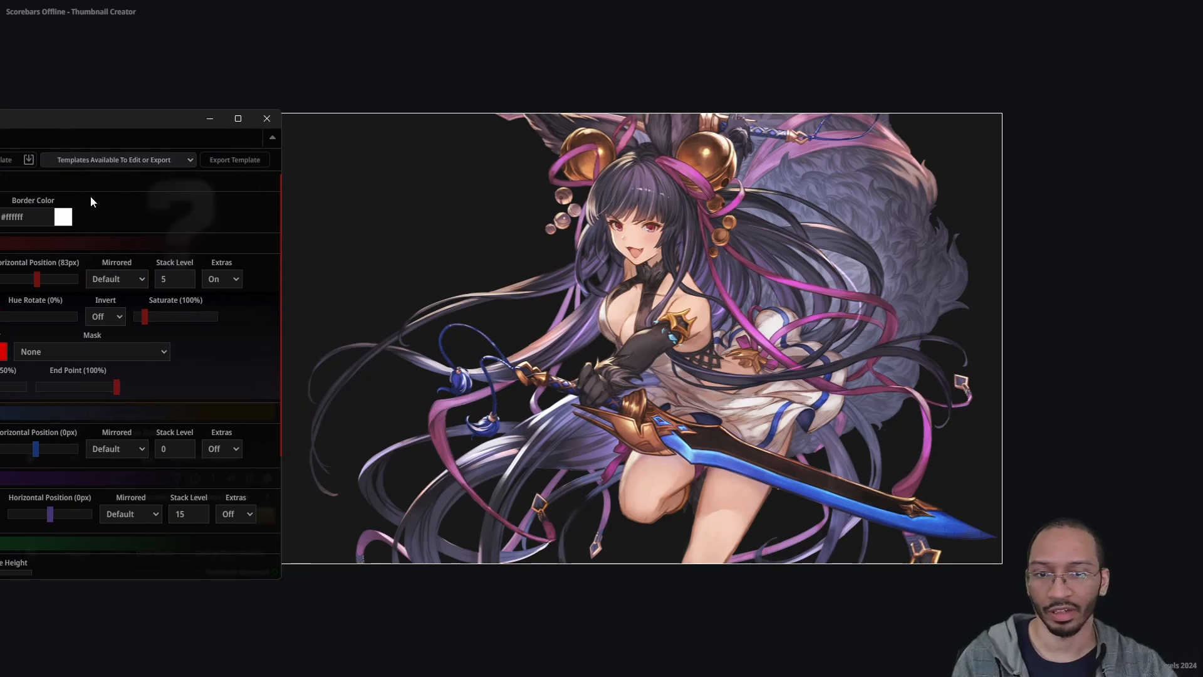
left_click(86, 353)
key("Down")
key("Return")
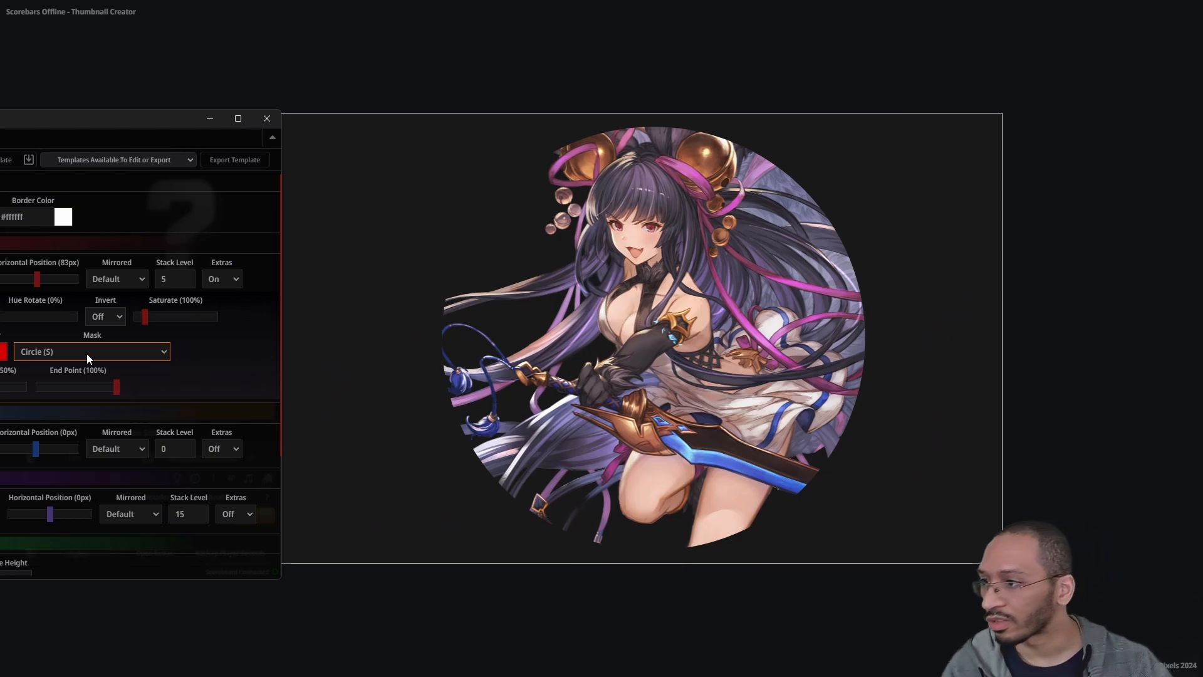
key("Down")
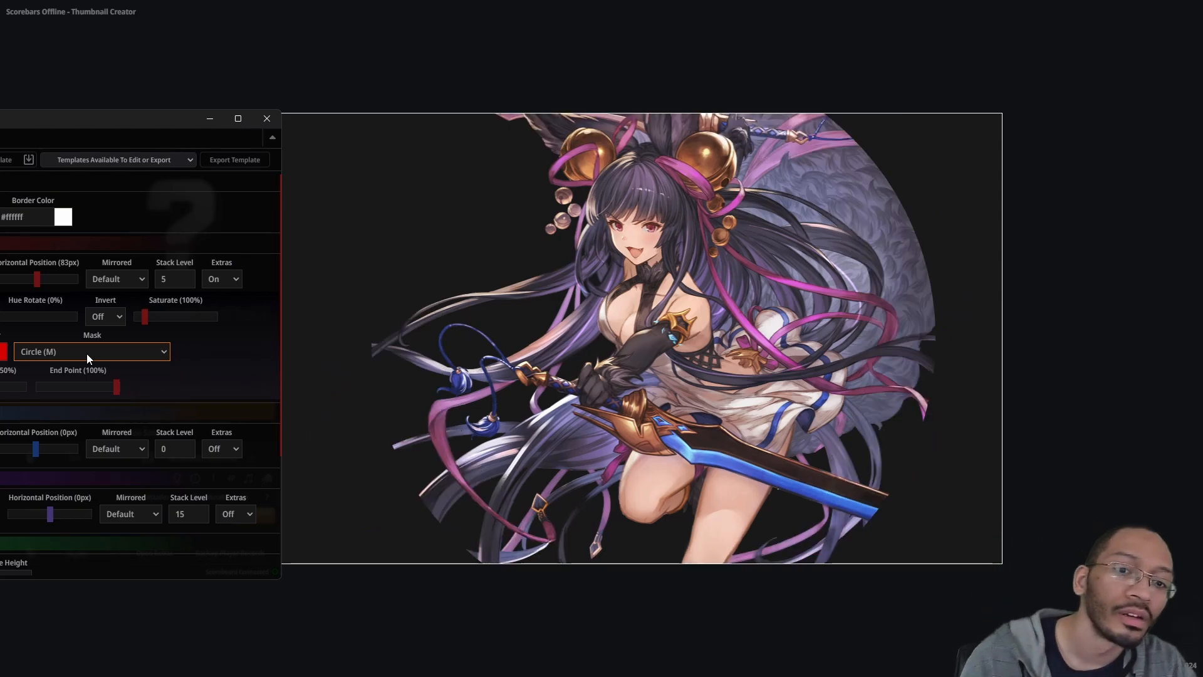
key("Up")
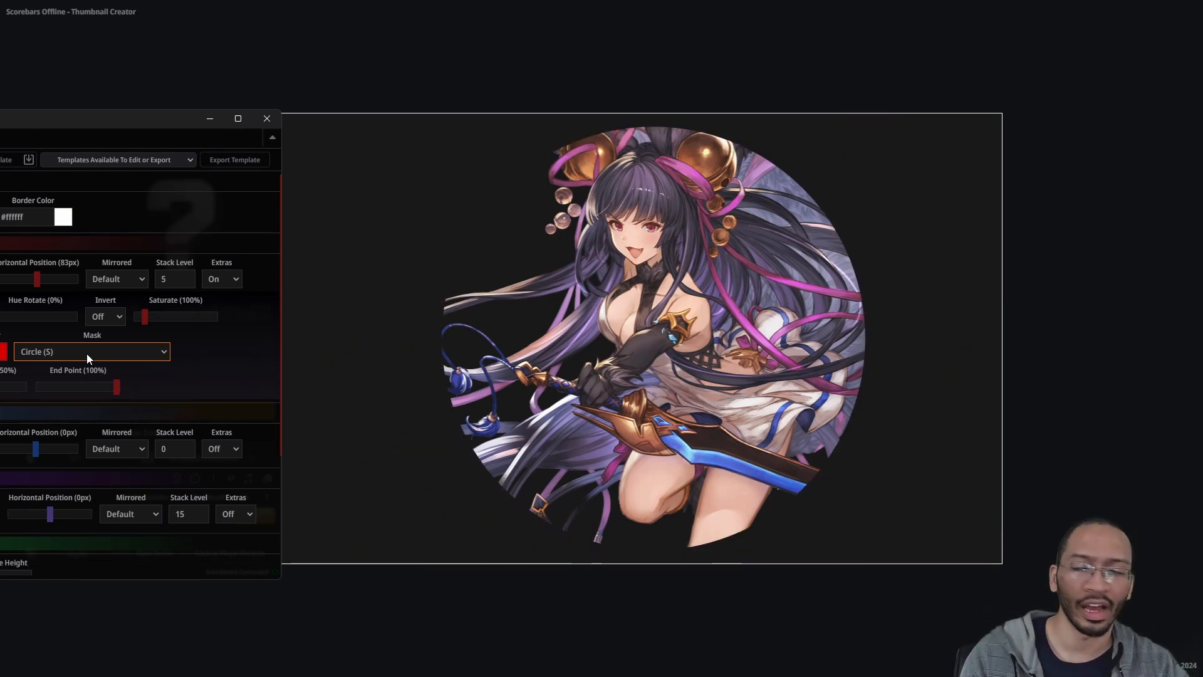
key("Up")
key("Down")
key("Down")
key("Down")
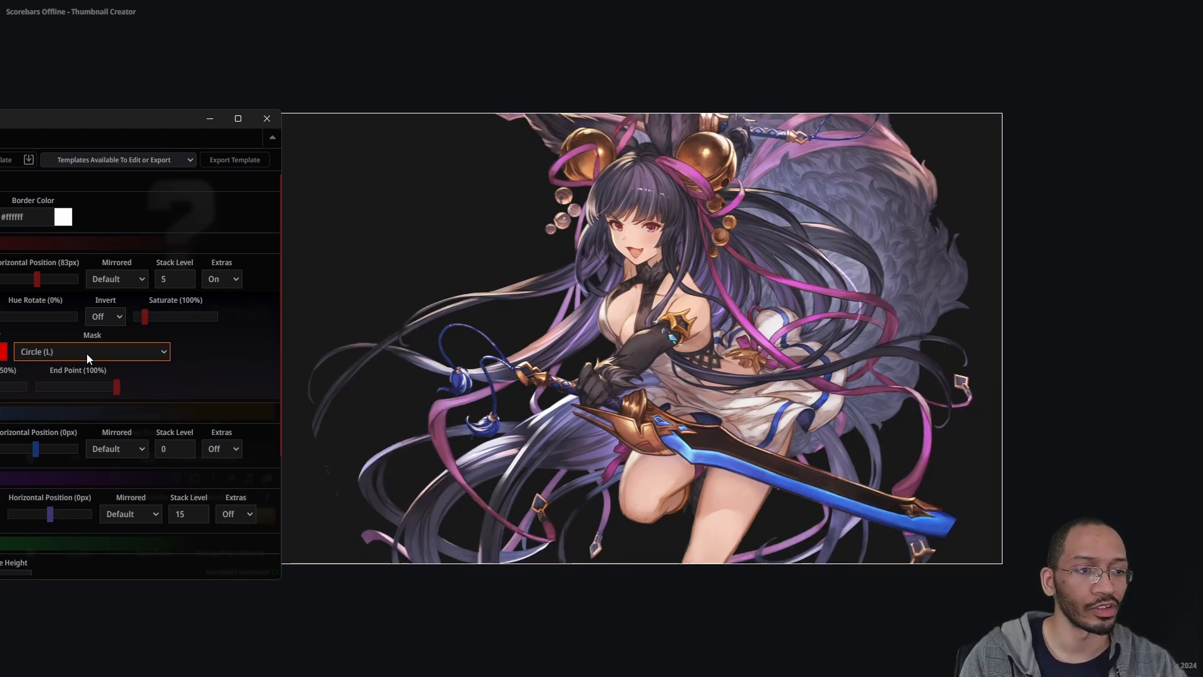
Try masks on Character #1 from the circles through Horizontal Rectangle (S) to Left Bottom Slant (M).
key("Down")
key("Down")
key("Up")
key("Up")
key("Down")
key("Down")
key("Down")
key("Down")
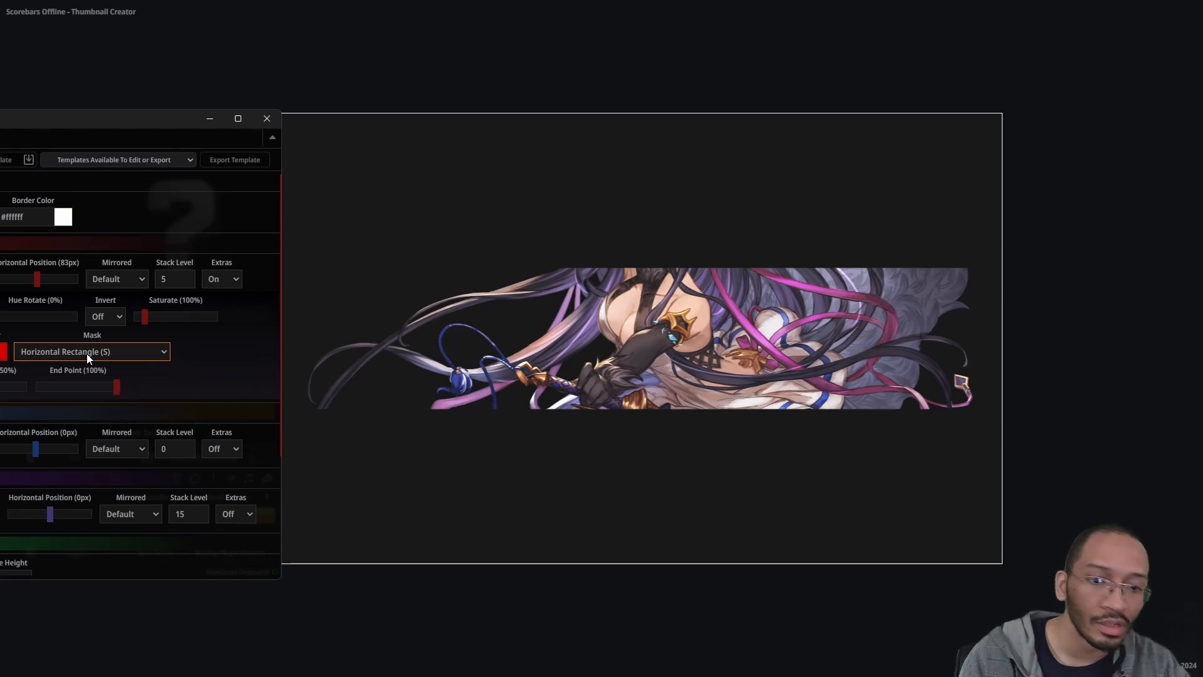
key("Down")
key("Down")
key("Down")
key("Down")
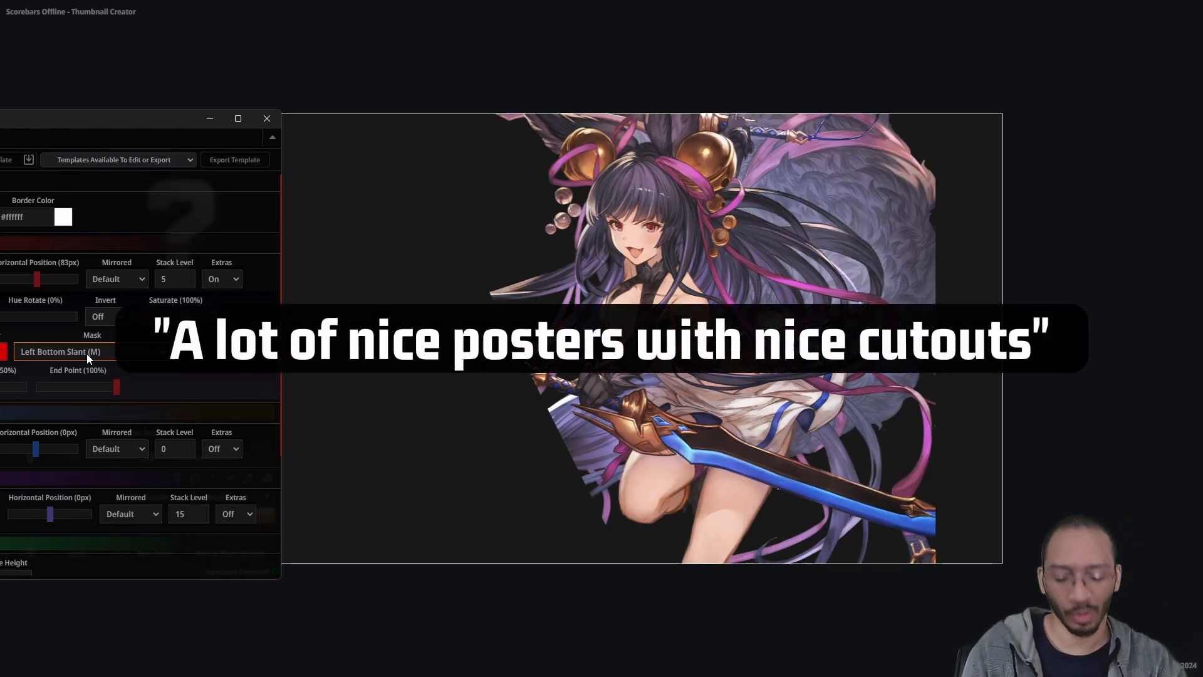
Try the Left Diagonal Rectangle (S), Left Top Slant (S) and Right Diagonal Rectangle (S) and (M) masks on Character #1.
key("Down")
key("Down")
key("Down")
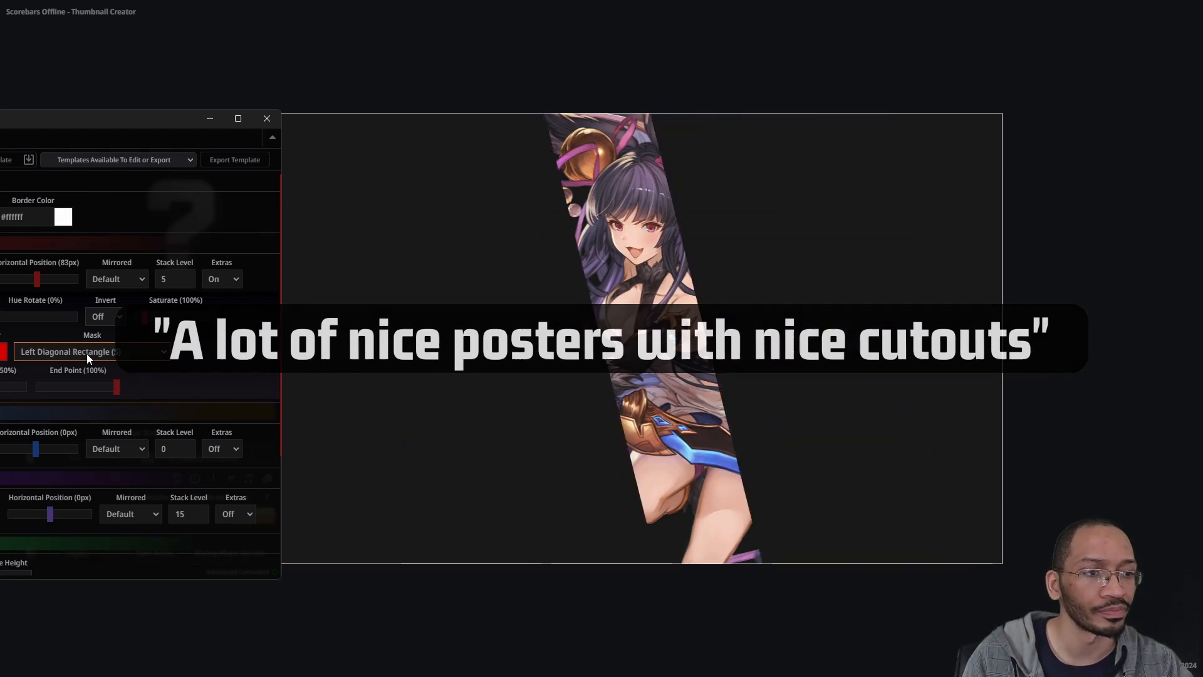
key("Down")
key("Down")
key("Down")
key("Down")
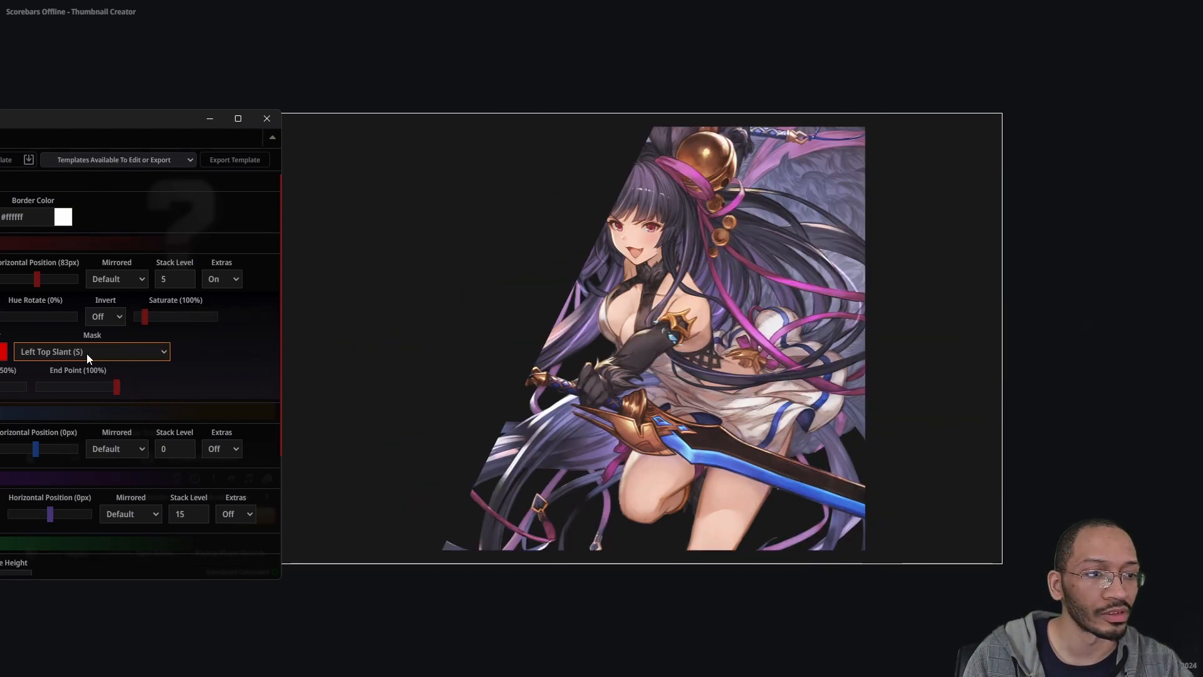
key("Down")
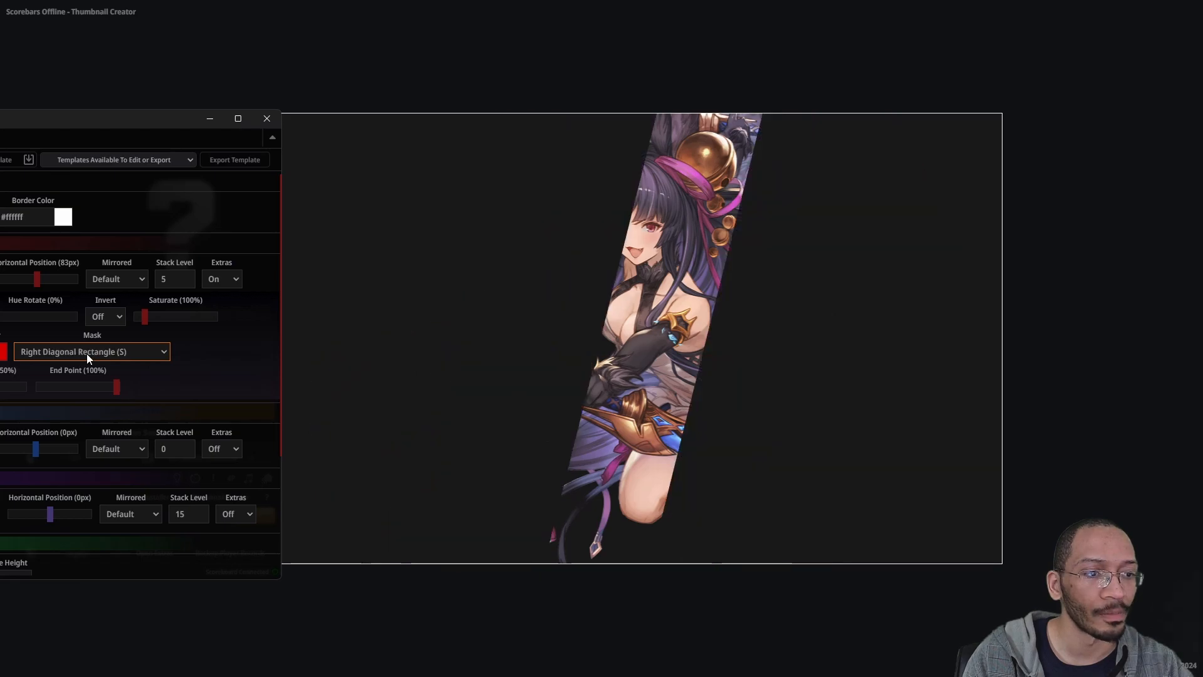
key("Down")
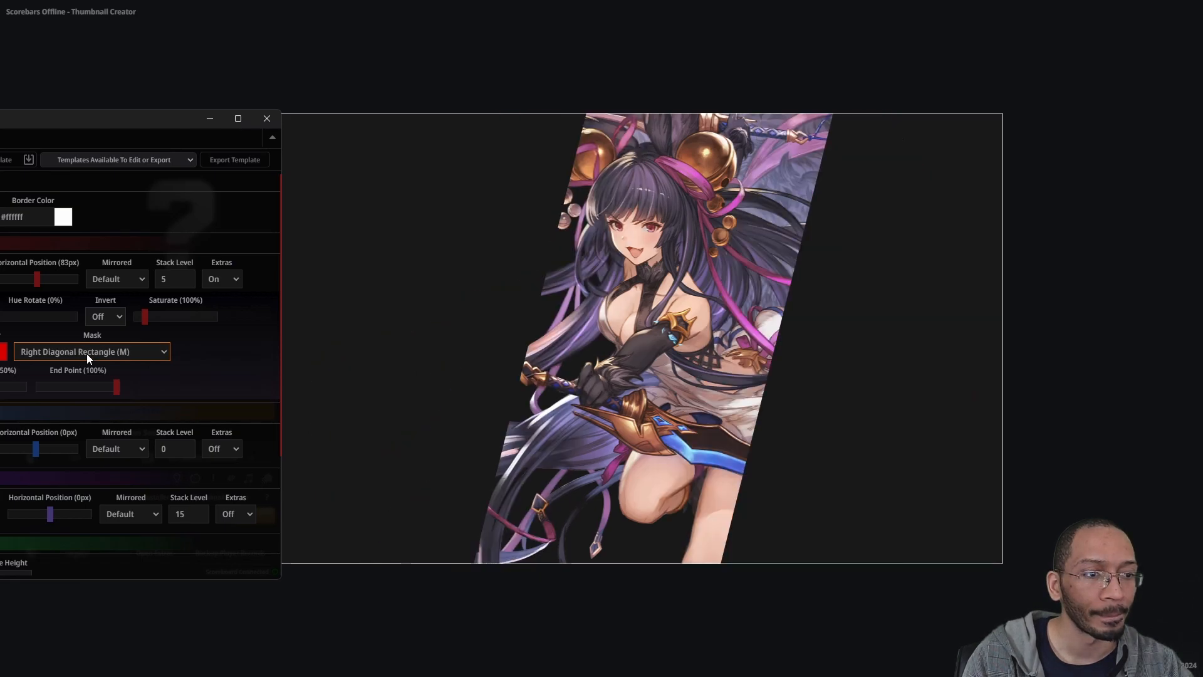
Try the Right Top Slant (L), Triangle (M) and Vertical Rectangle (L) masks on Character #1.
key("Down")
key("Down")
key("Down")
key("Down")
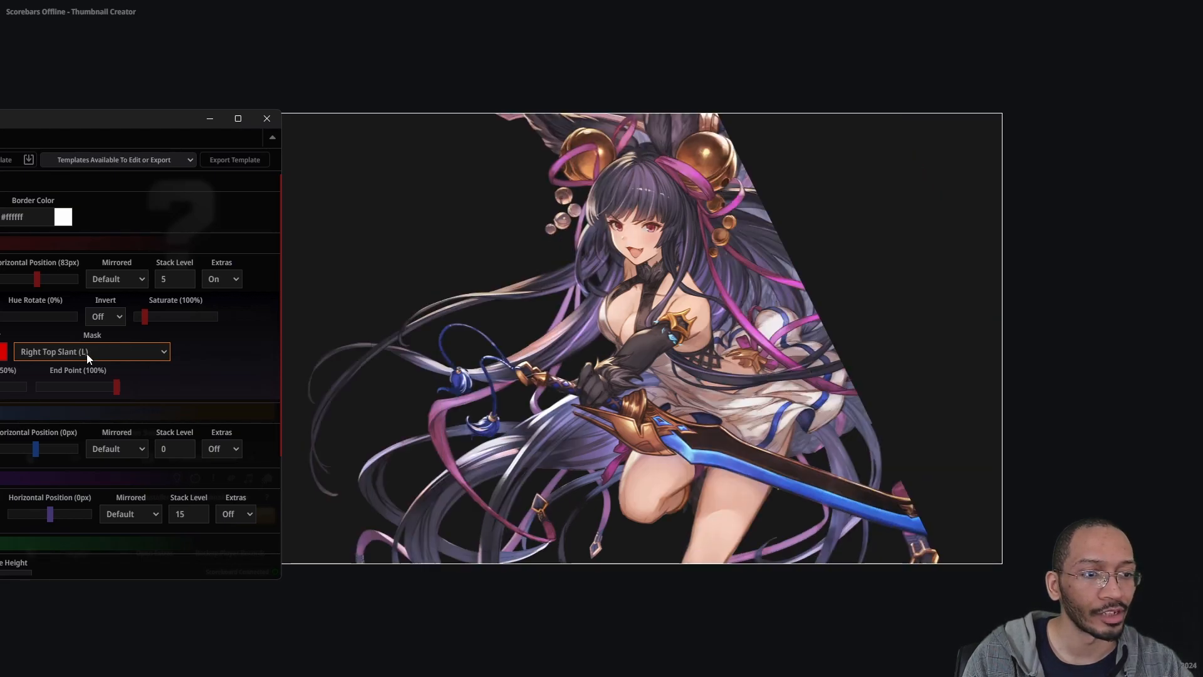
key("Down")
key("Down")
key("Down")
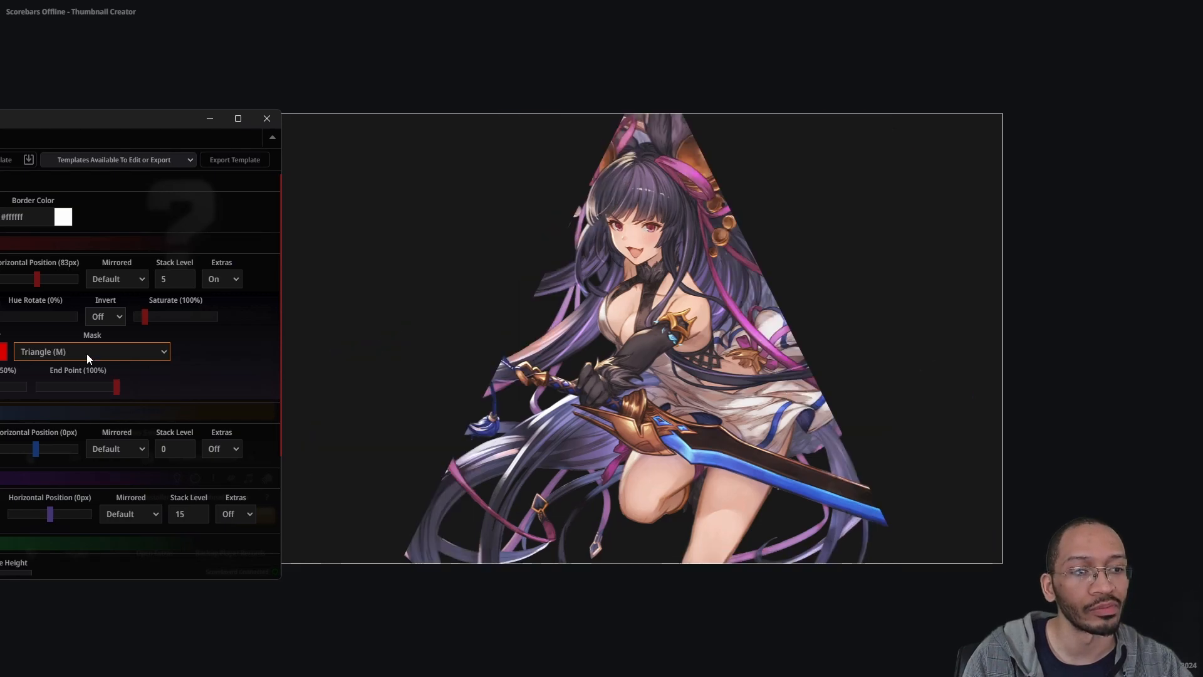
key("Down")
key("Down")
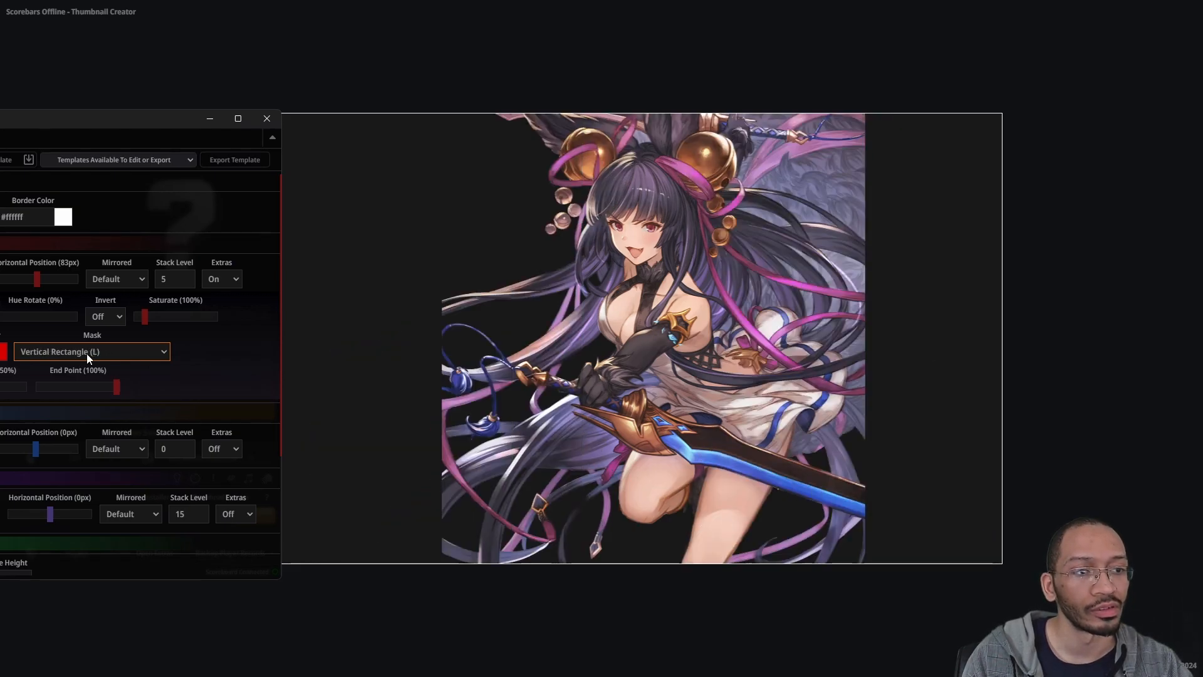
Set Character #1's mask to Right Chevron.
left_click(86, 354)
left_click(87, 354)
left_click(95, 356)
left_click(94, 366)
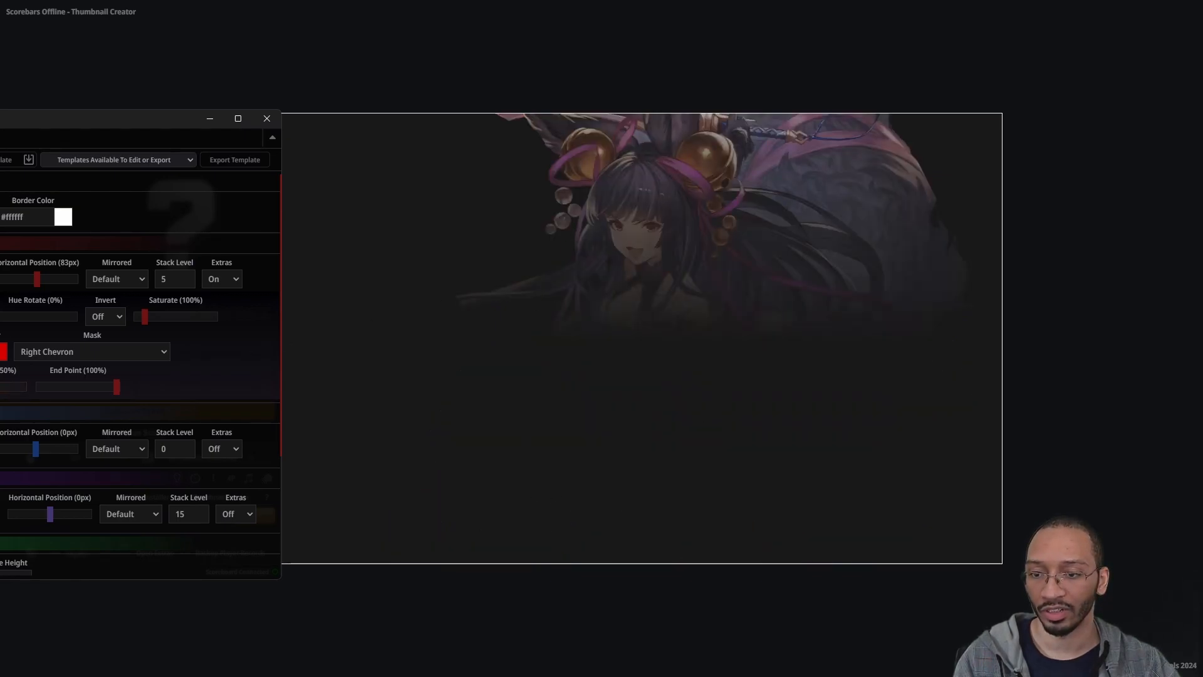
Bring Character #1's feathering settings into reach and try the Top to Bottom and Left to Right directions.
left_click_drag(13, 122, 953, 165)
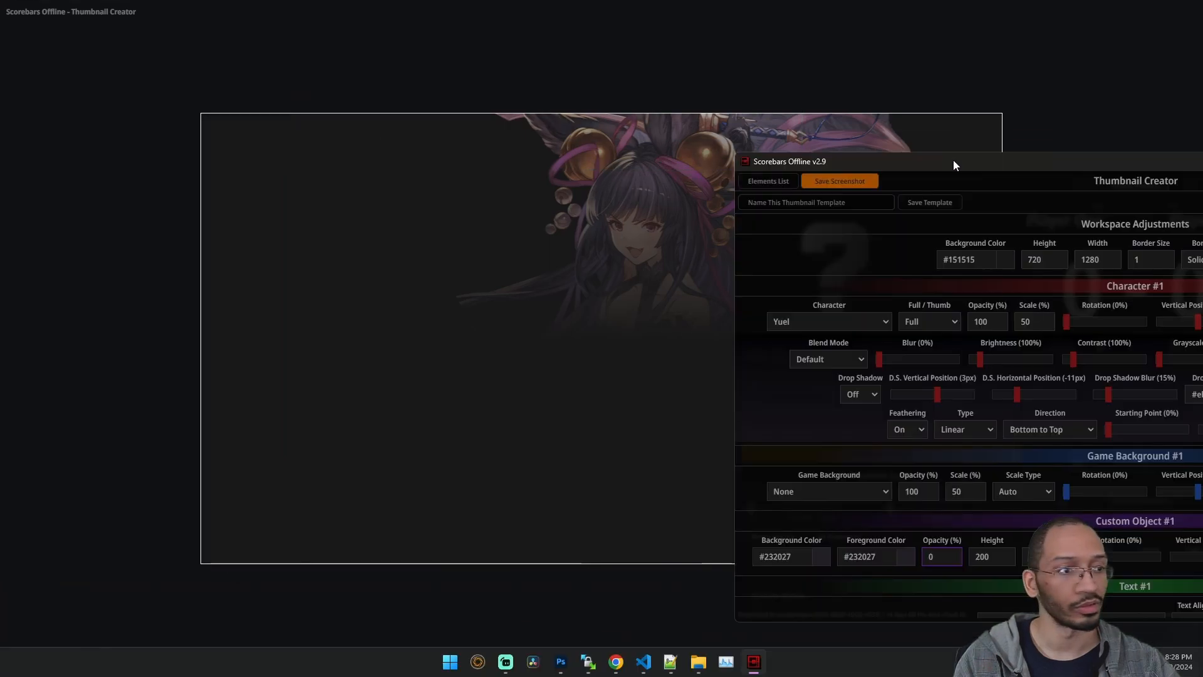
left_click(990, 434)
left_click(1032, 434)
left_click(1037, 434)
left_click(1037, 446)
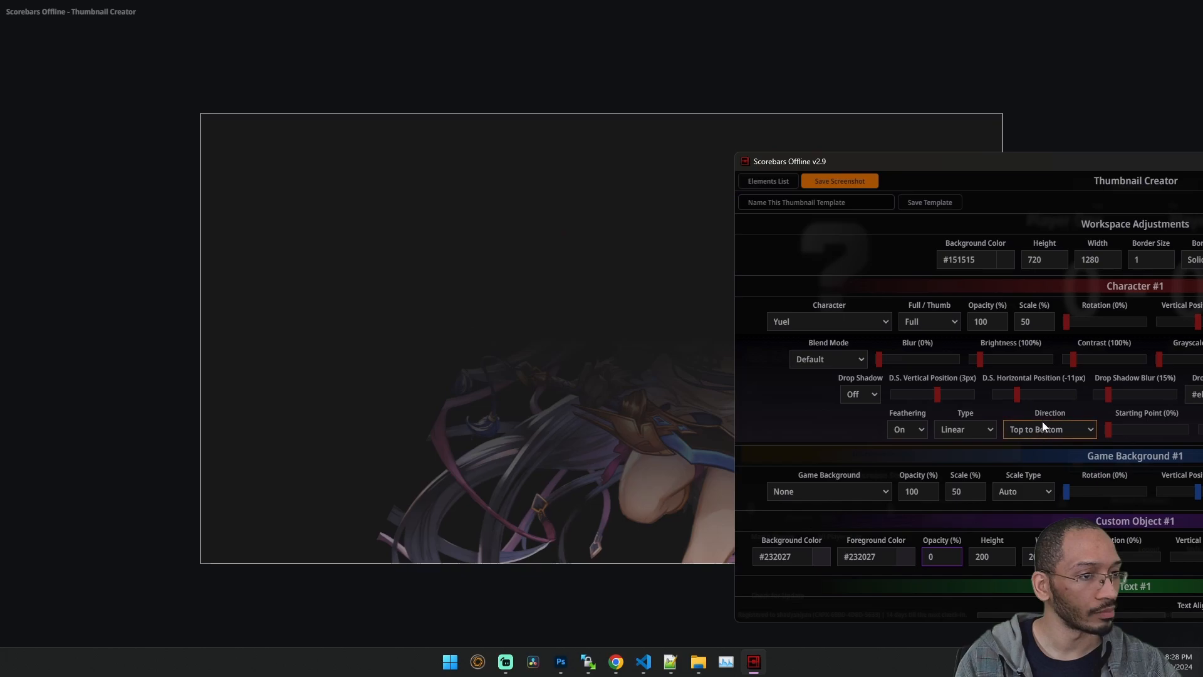
left_click(1041, 432)
left_click(1034, 469)
Try the Right to Left and Top to Bottom feathering directions, ending on Bottom to Top.
left_click(1039, 430)
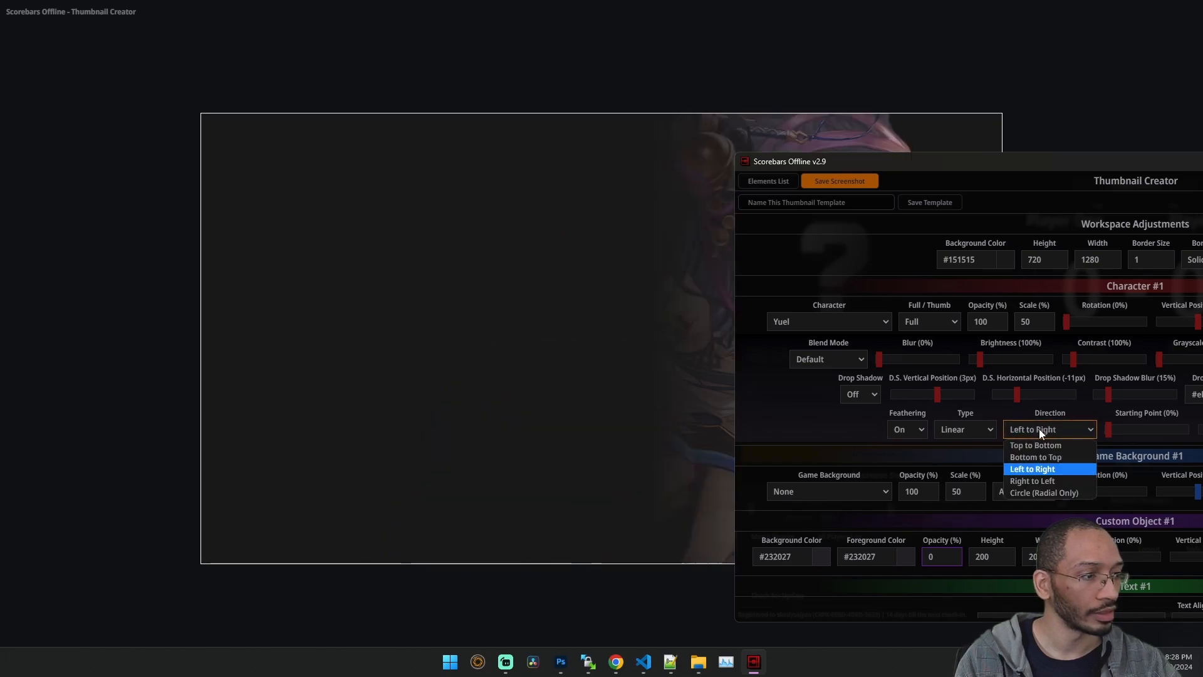
left_click(1042, 480)
left_click(1042, 430)
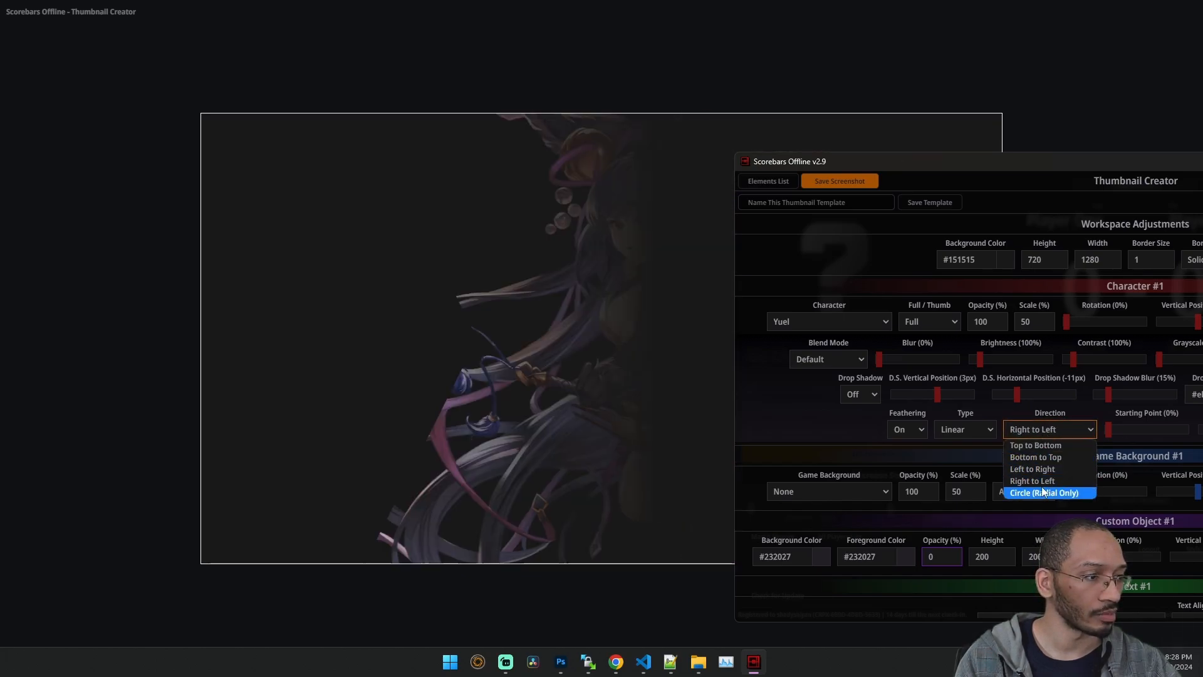
left_click(1040, 446)
left_click(1038, 429)
left_click(1040, 446)
left_click(1042, 434)
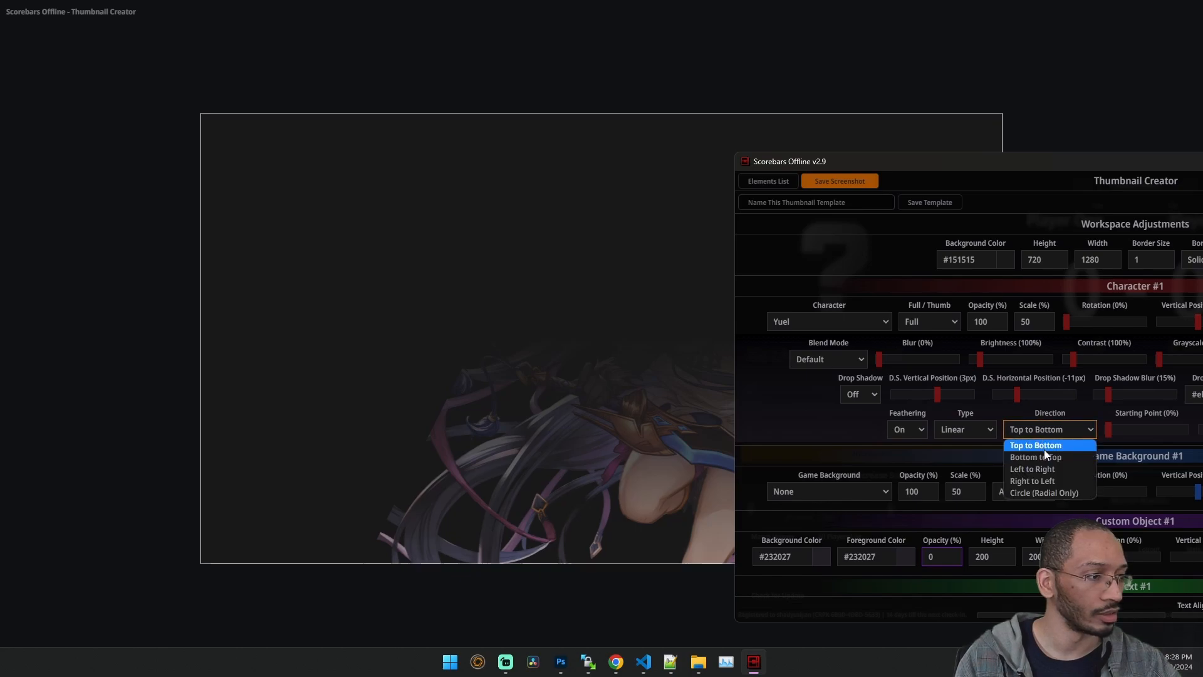
left_click(1044, 457)
Uncover the preview and adjust Character #1's feathering to a 26.8% middle point and a 75.6% end point.
left_click_drag(977, 163, 942, 156)
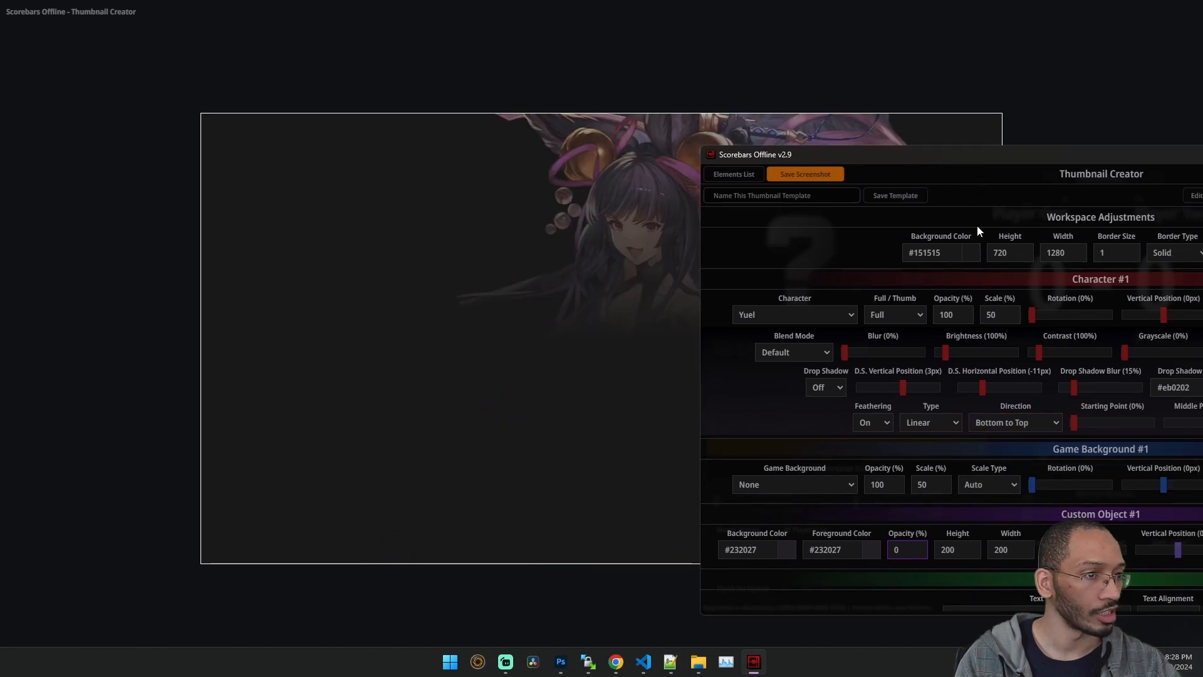
left_click(996, 143)
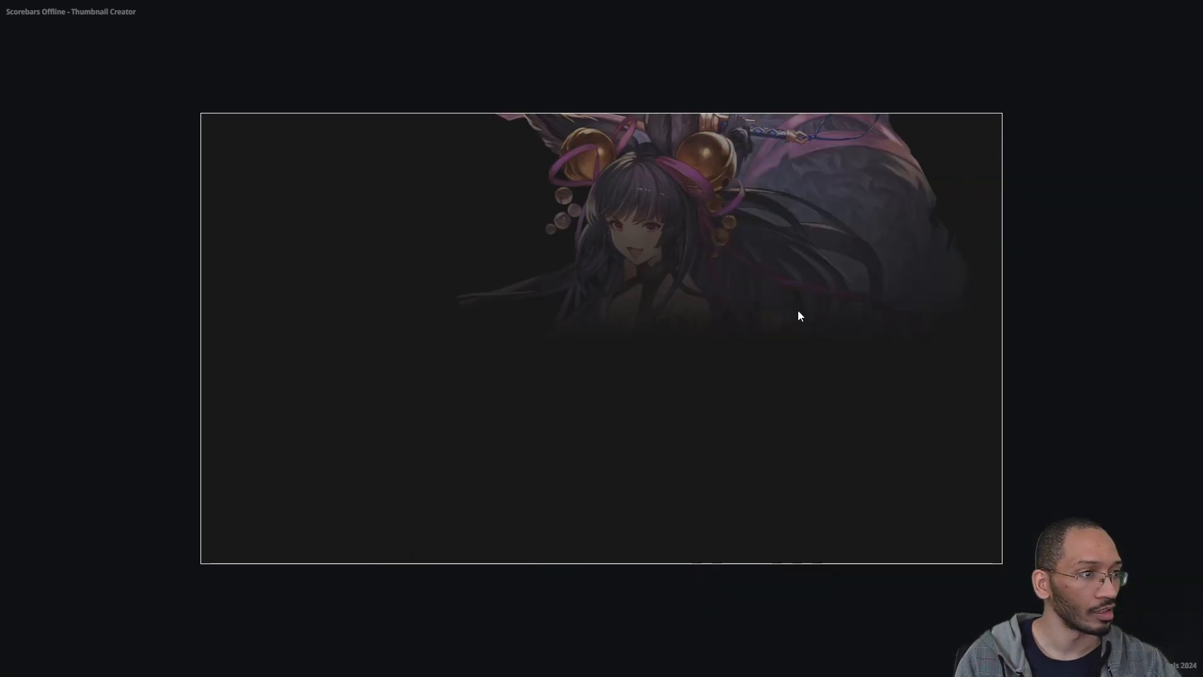
key("alt+Tab")
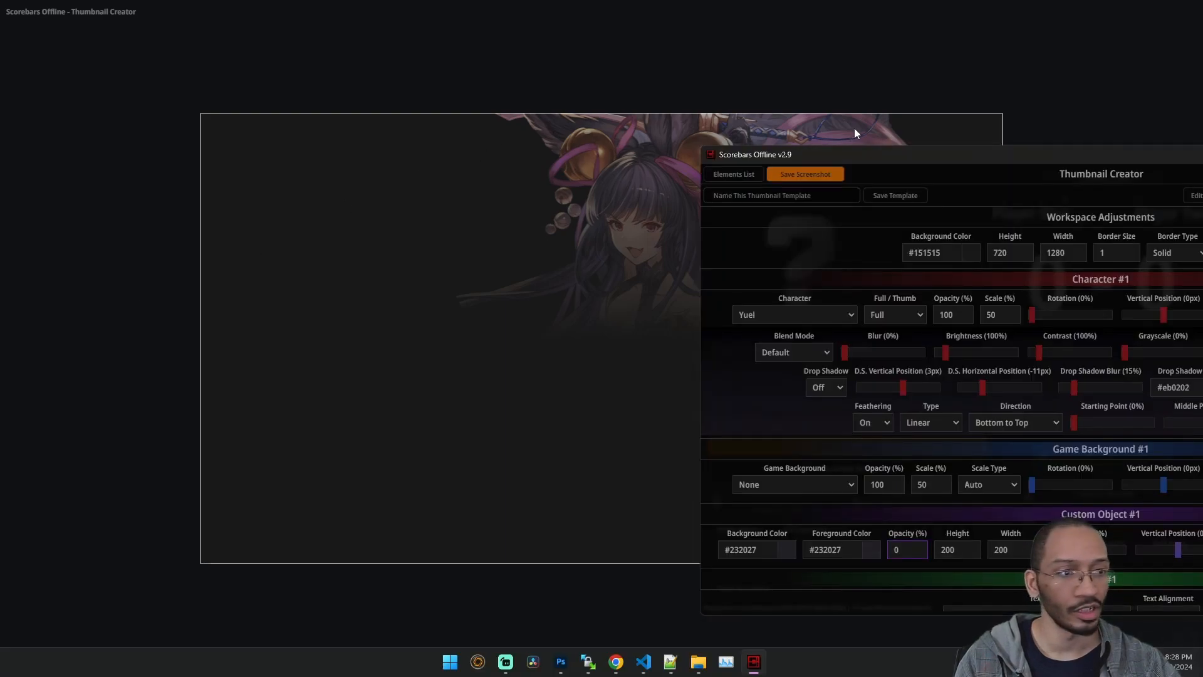
left_click_drag(868, 151, 0, 112)
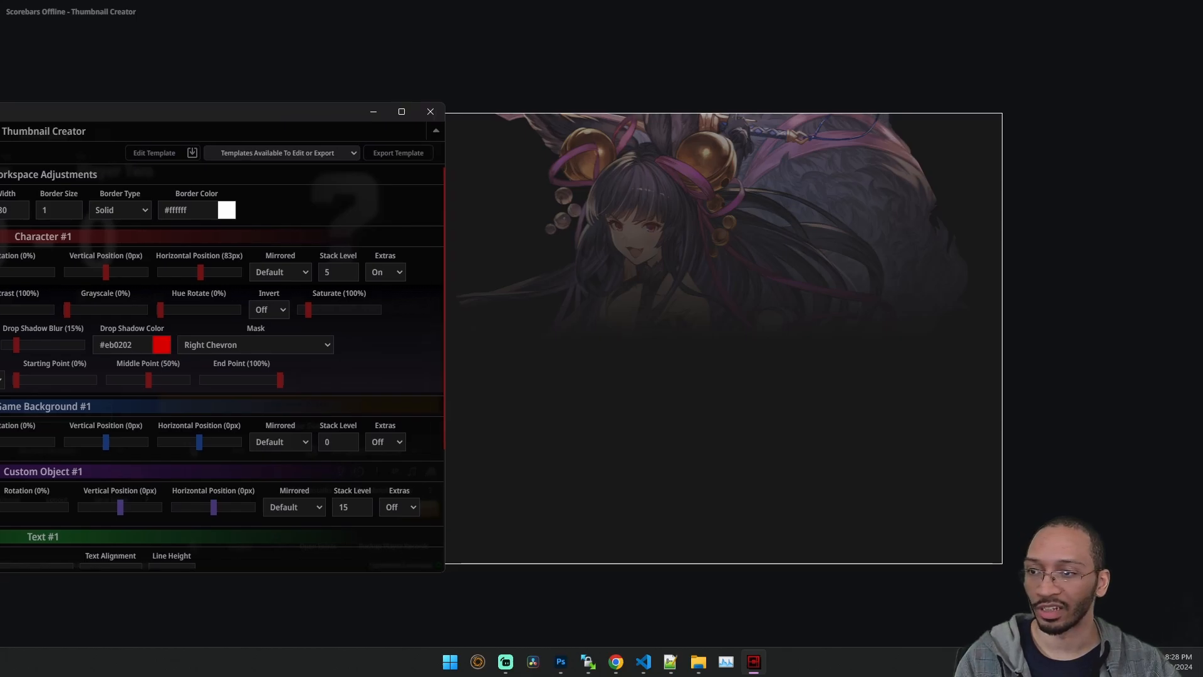
left_click(252, 380)
left_click_drag(251, 380, 252, 386)
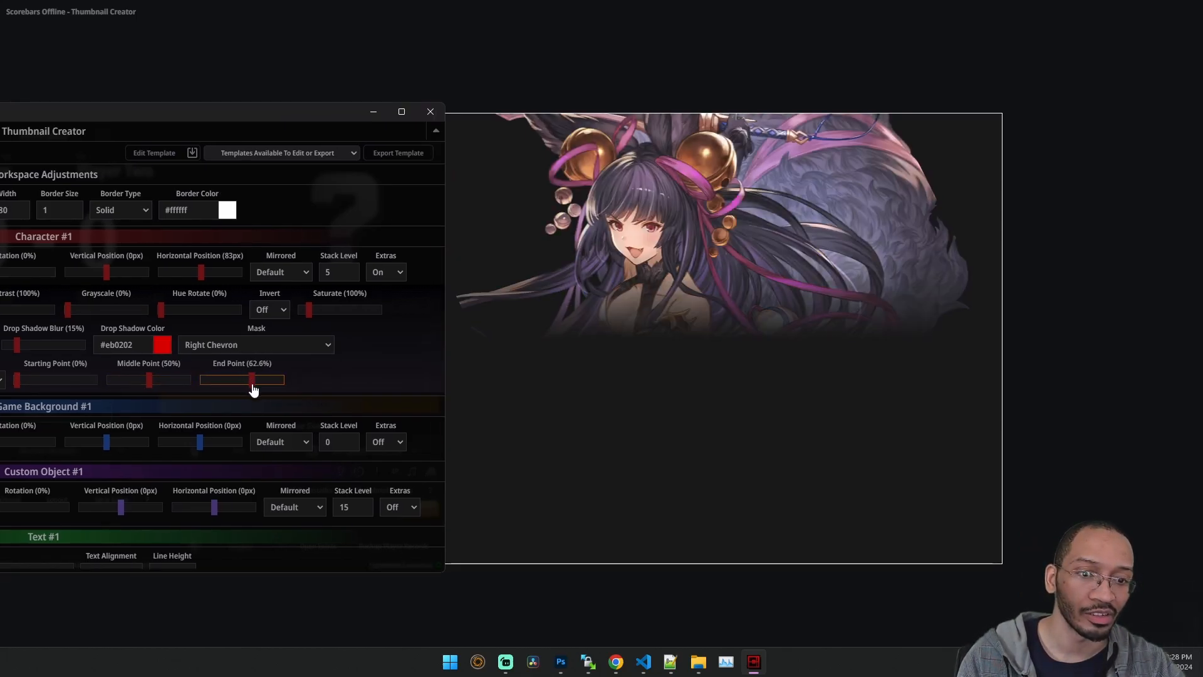
left_click_drag(148, 386, 123, 383)
left_click(243, 381)
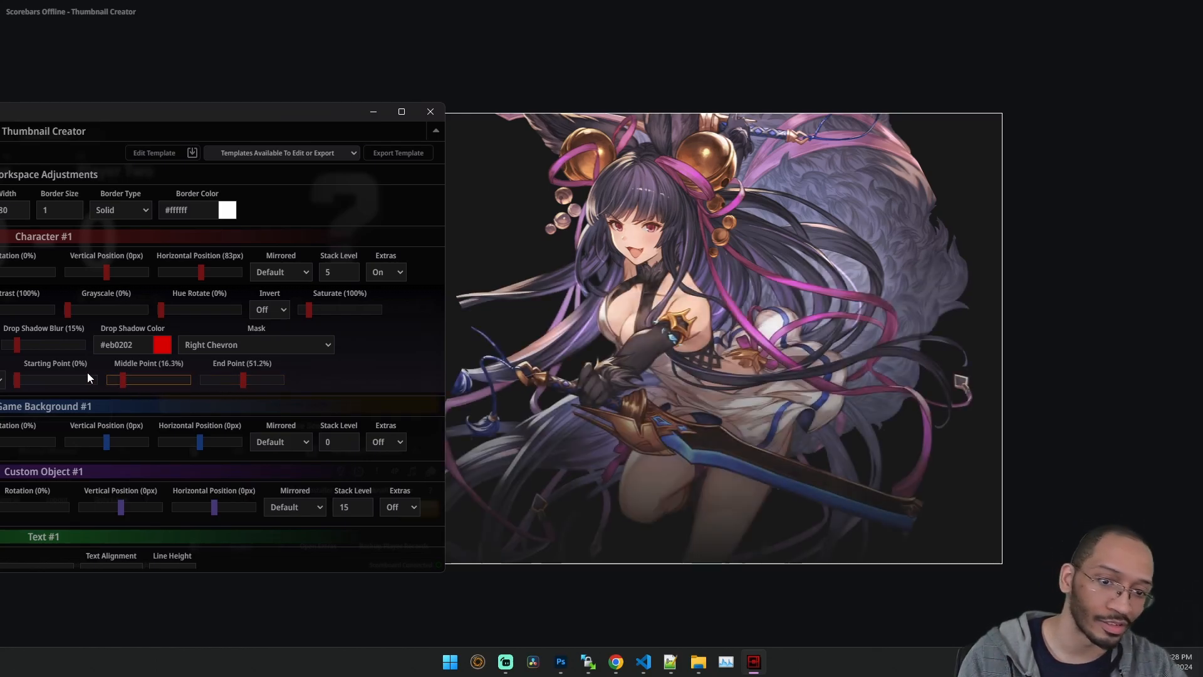
left_click_drag(237, 381, 262, 381)
left_click_drag(137, 381, 129, 383)
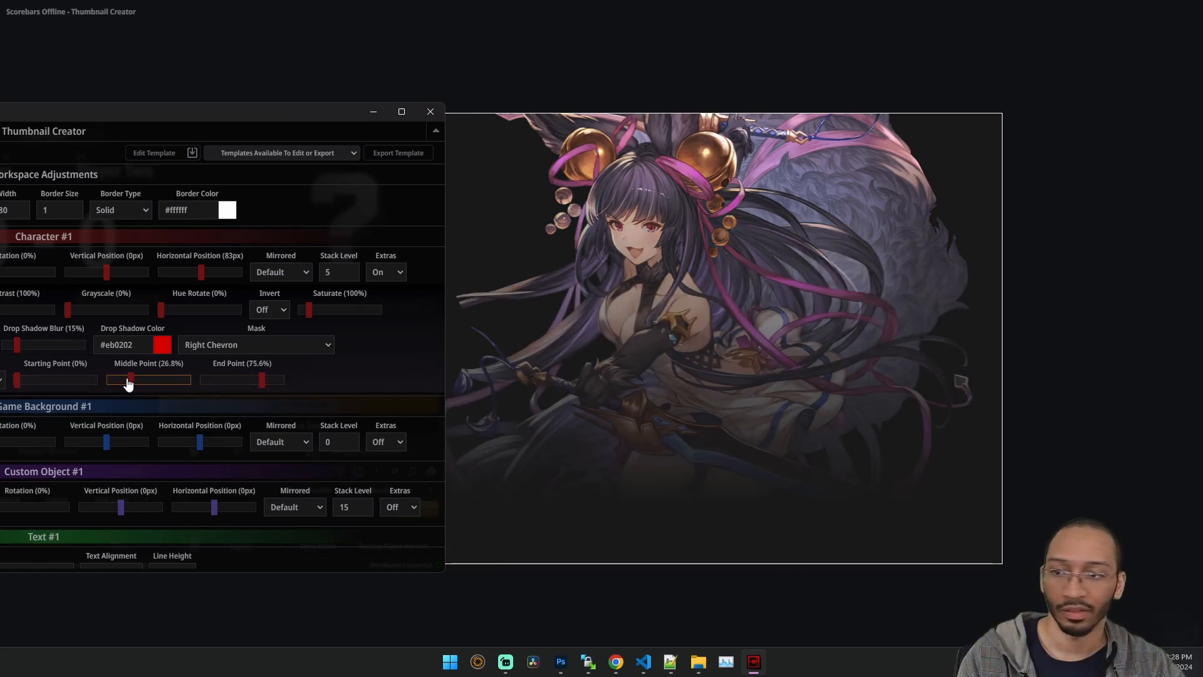
Try other feathering directions on Character #1 and switch the feathering to Radial with the Circle (Radial Only) direction.
key("Escape")
key("Down")
key("Down")
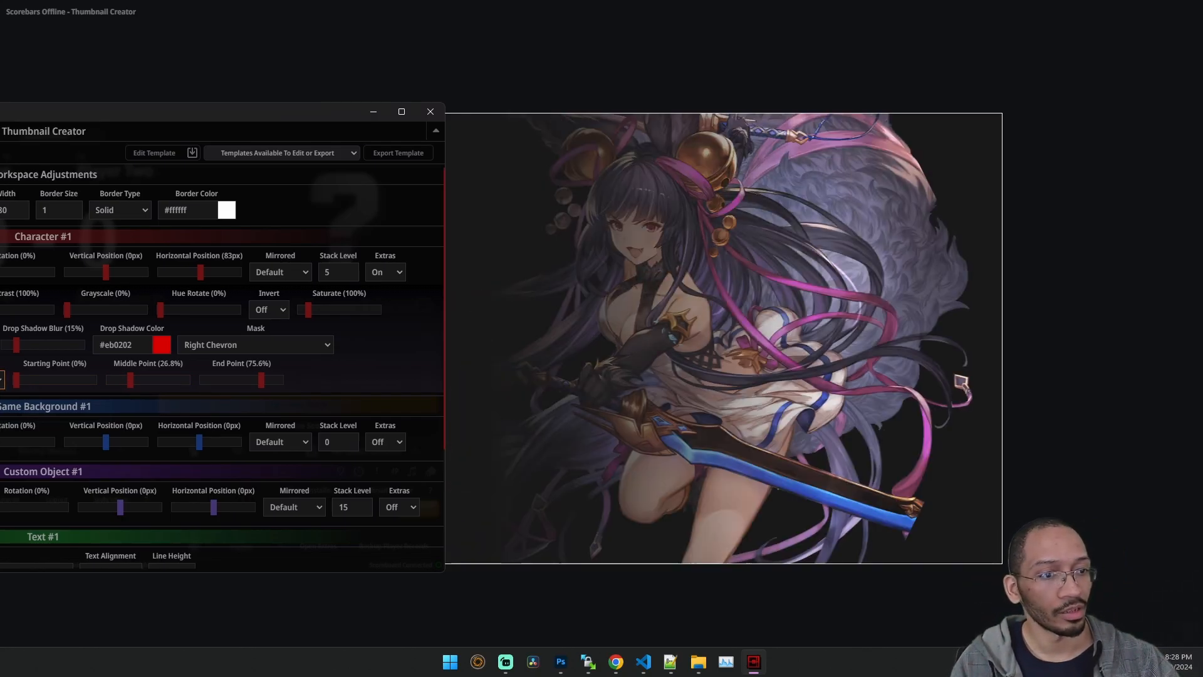
key("Down")
key("Down")
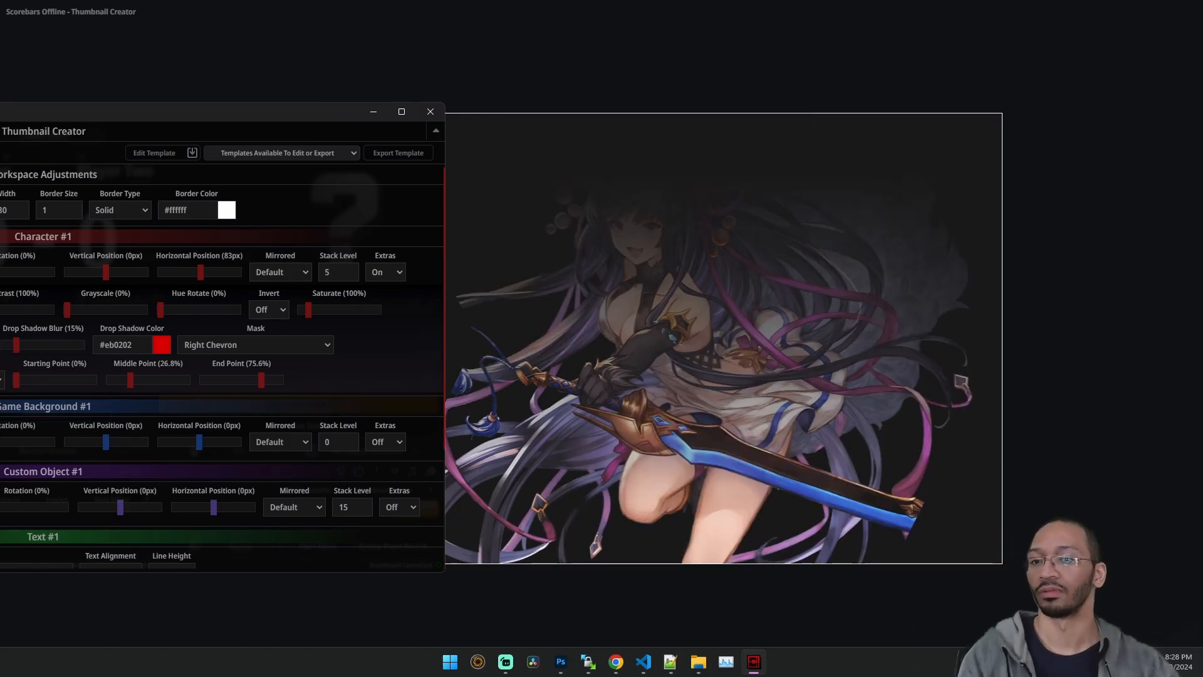
key("Down")
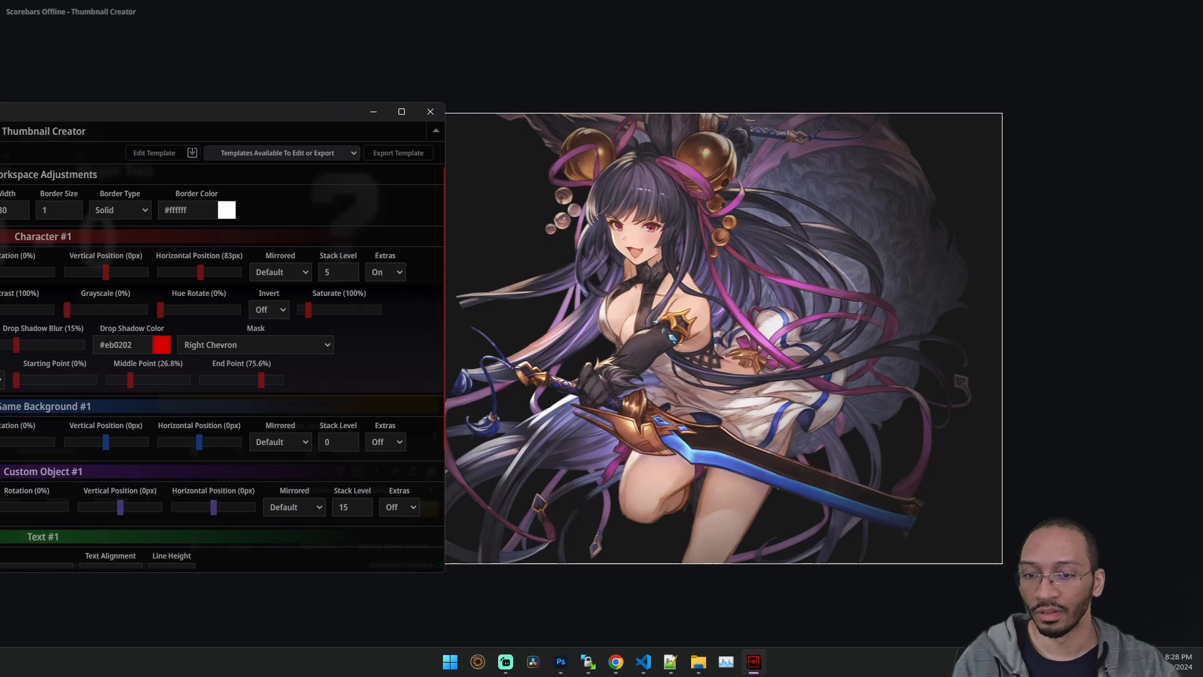
Set the radial feathering's middle point to 22% and its end point to 57.7%.
left_click(237, 381)
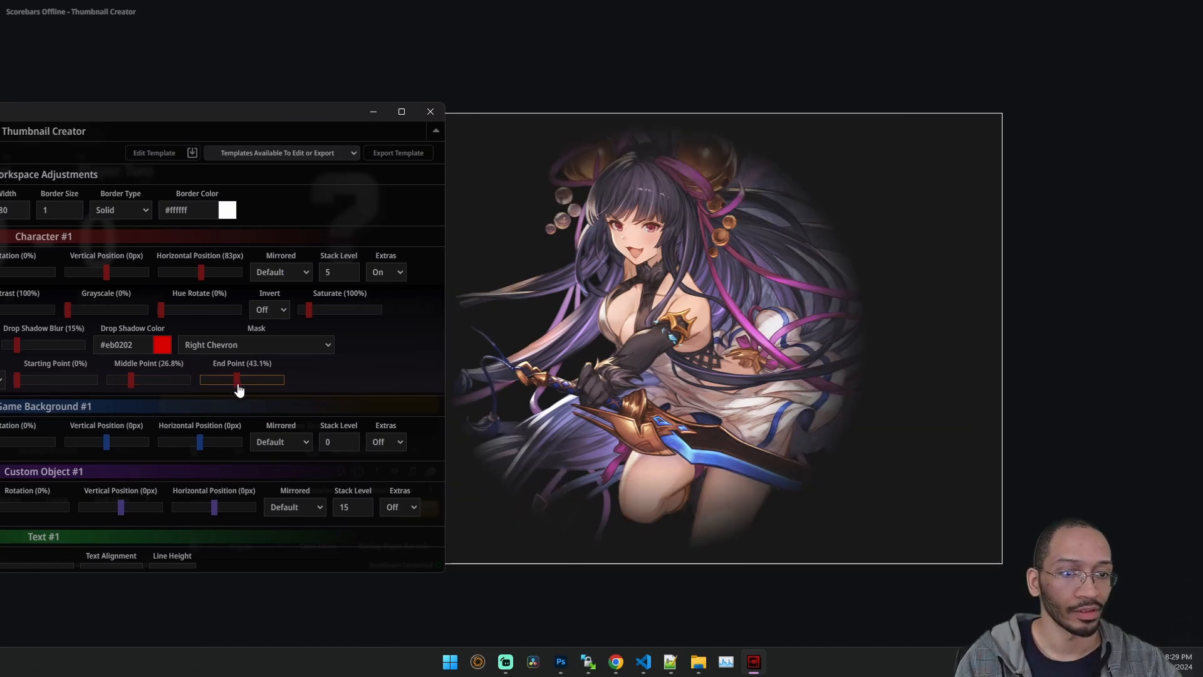
left_click_drag(156, 382, 127, 383)
left_click(247, 380)
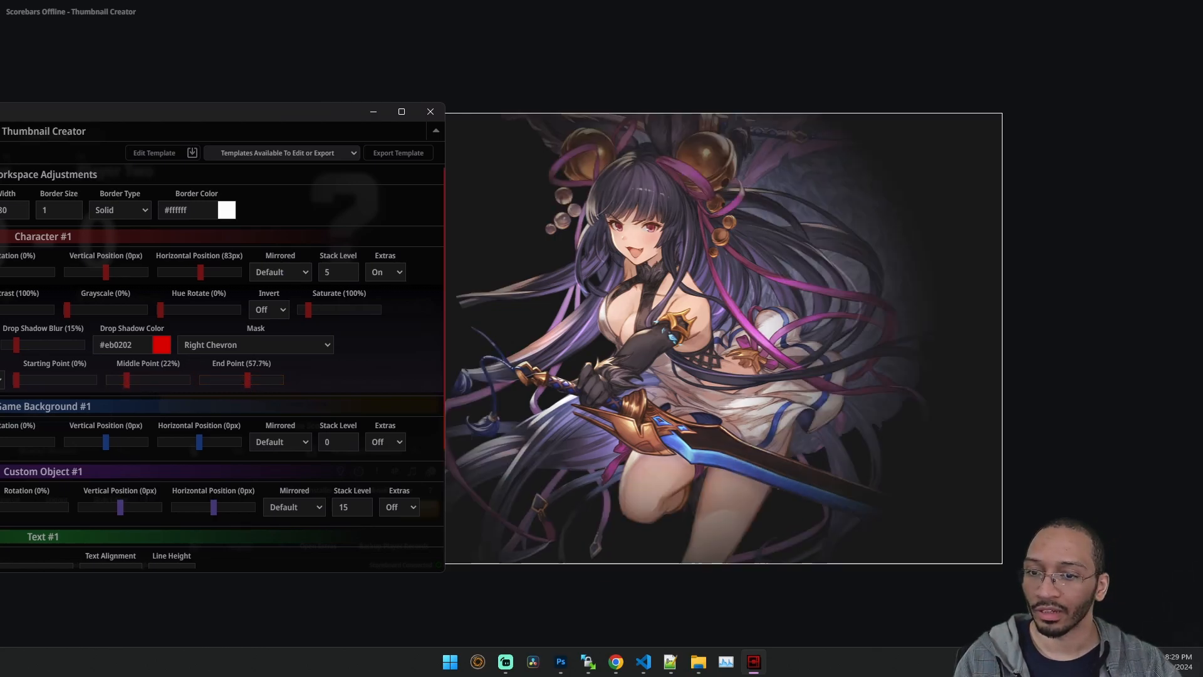
Bring the settings window back into full view and set Character #1's extras to Off.
left_click_drag(157, 111, 502, 137)
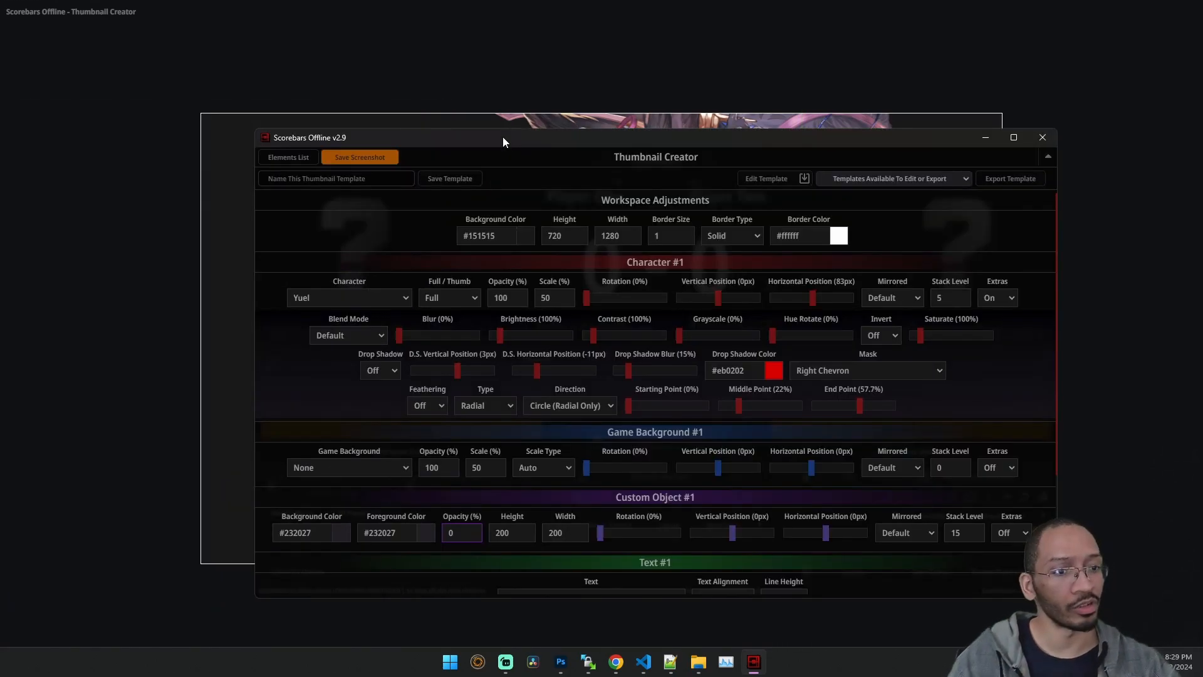
left_click(996, 298)
left_click(990, 314)
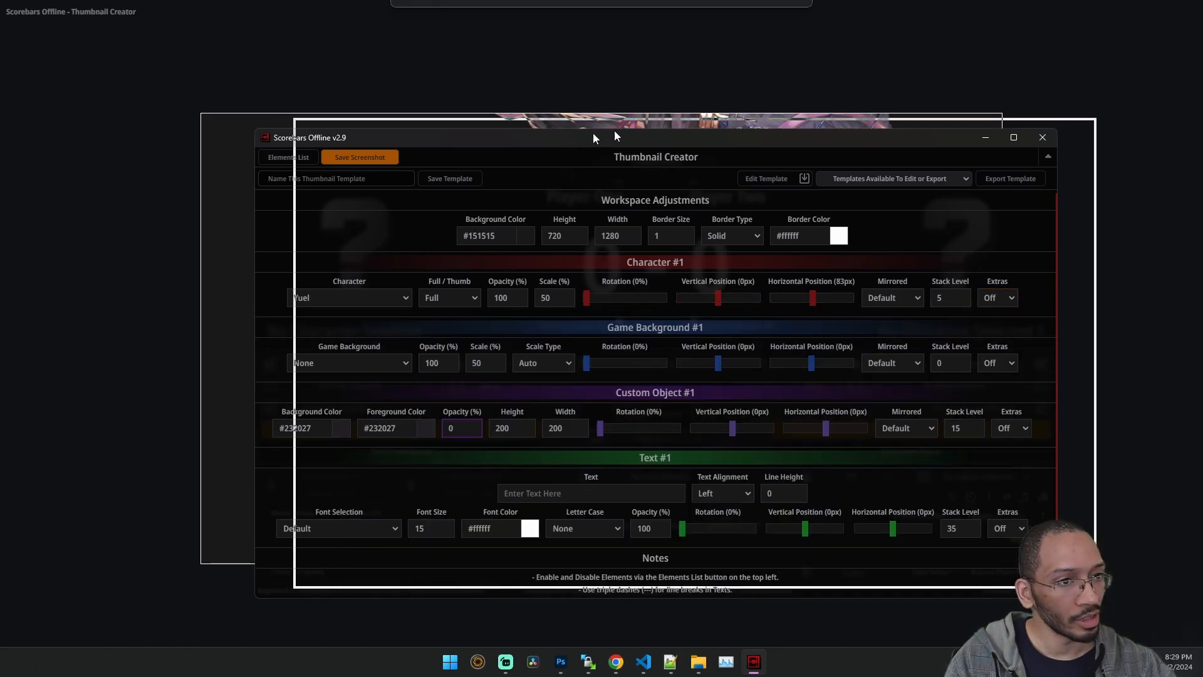
Choose a Granblue Fantasy: Versus image for Game Background #1.
left_click_drag(589, 133, 778, 124)
left_click(552, 354)
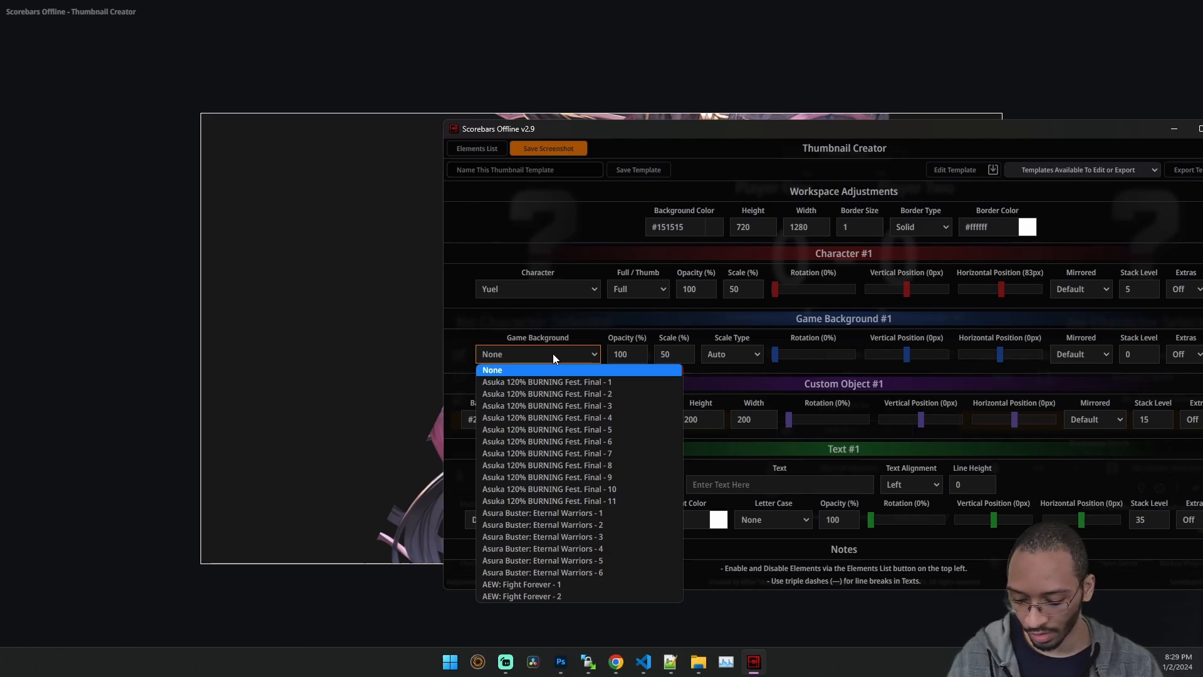
key("g")
key("Down")
key("Down")
key("Down")
key("Down")
key("Down")
key("Down")
key("Down")
key("Down")
key("Down")
key("Down")
key("Down")
key("Down")
key("Down")
key("Down")
key("Return")
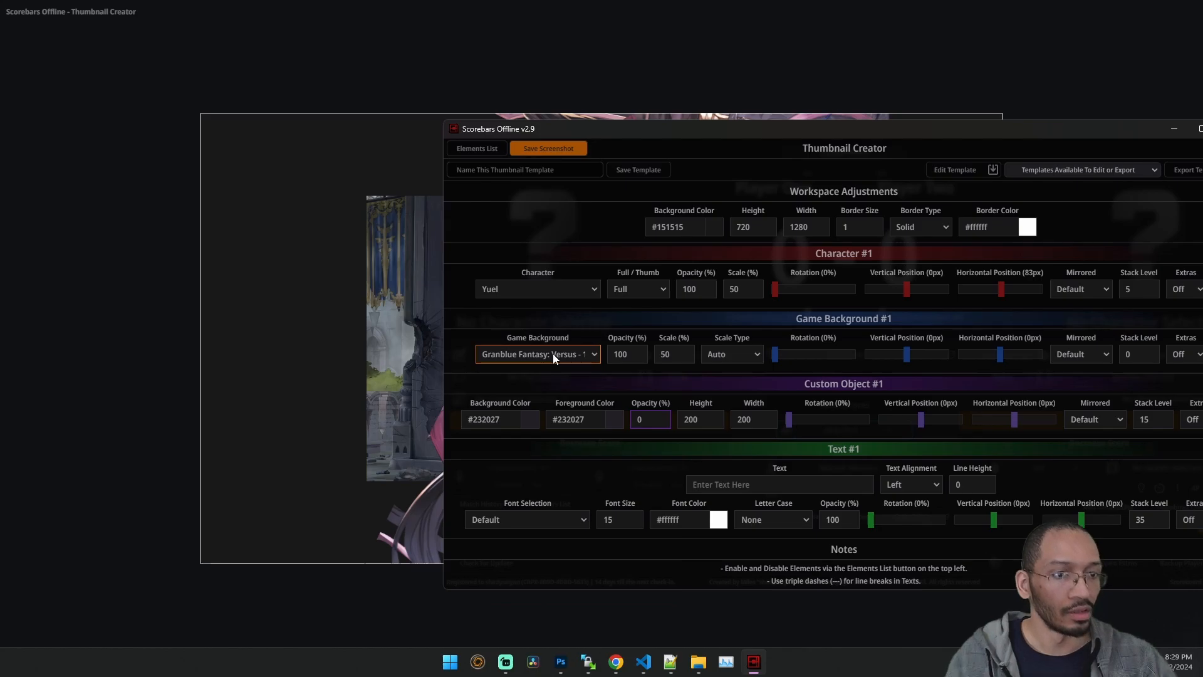
Uncover more of the preview and set Game Background #1's scale to 98%.
left_click_drag(638, 129, 819, 120)
left_click(805, 340)
left_click(812, 313)
left_click_drag(894, 342, 854, 348)
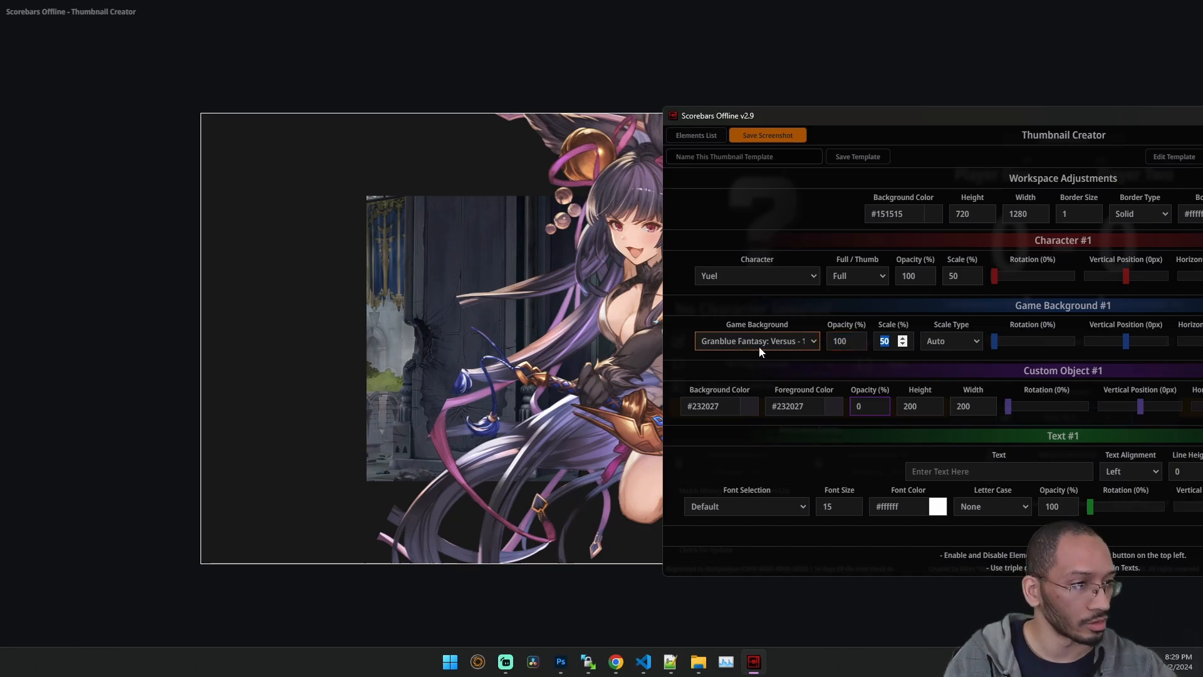
left_click(904, 343)
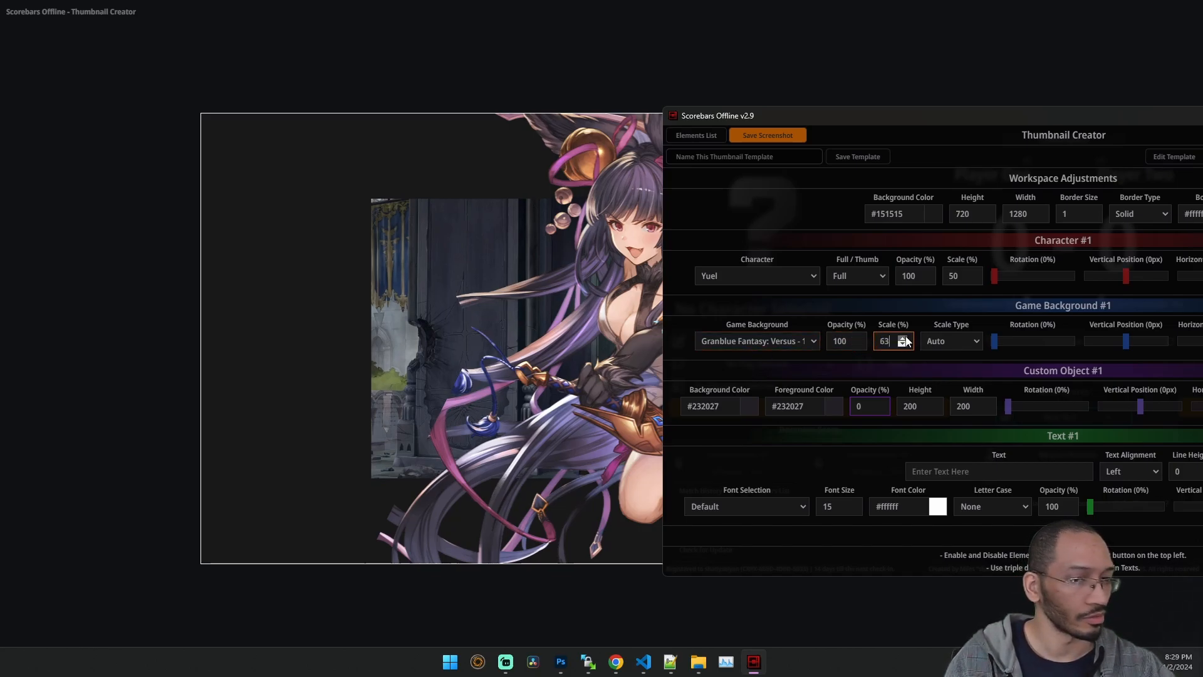
left_click(903, 339)
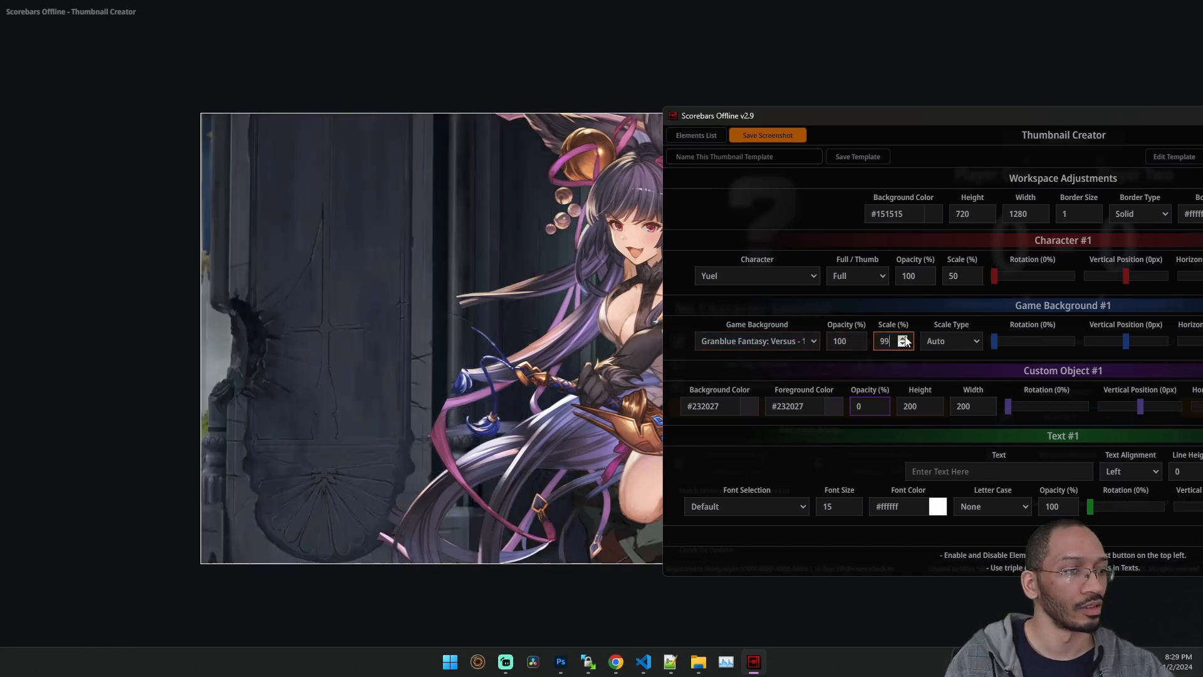
left_click(903, 344)
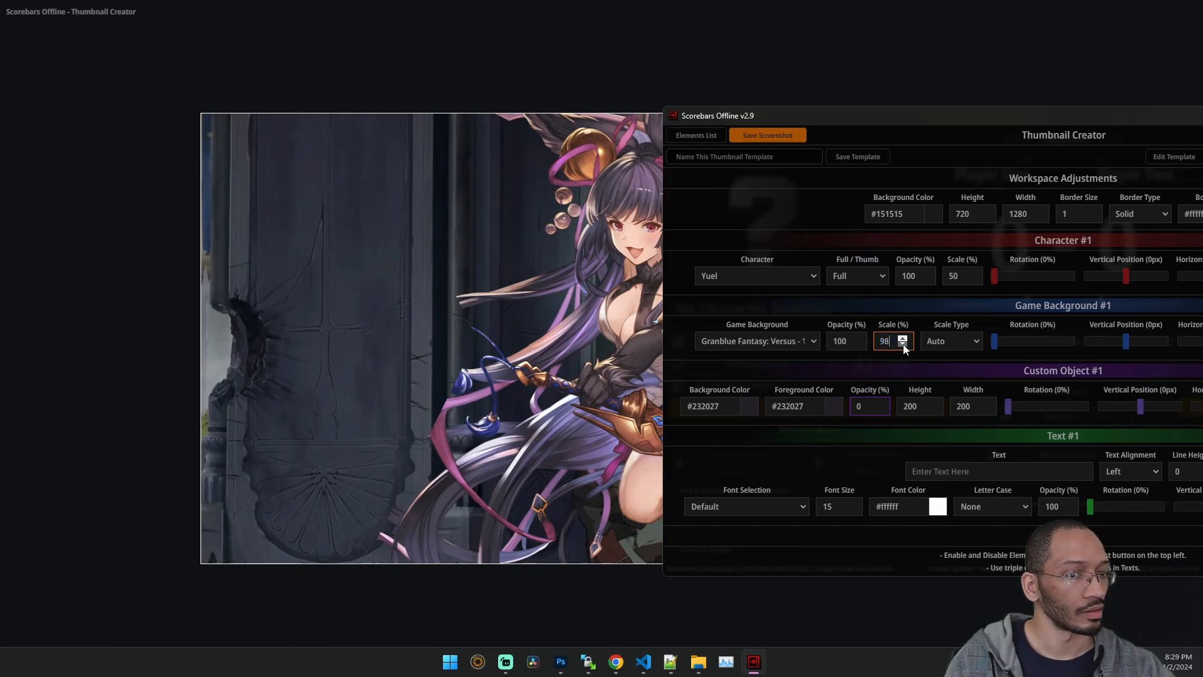
Set Game Background #1's blur to 5% through its extras, and collapse the extras by setting them to Off.
left_click_drag(880, 121, 582, 119)
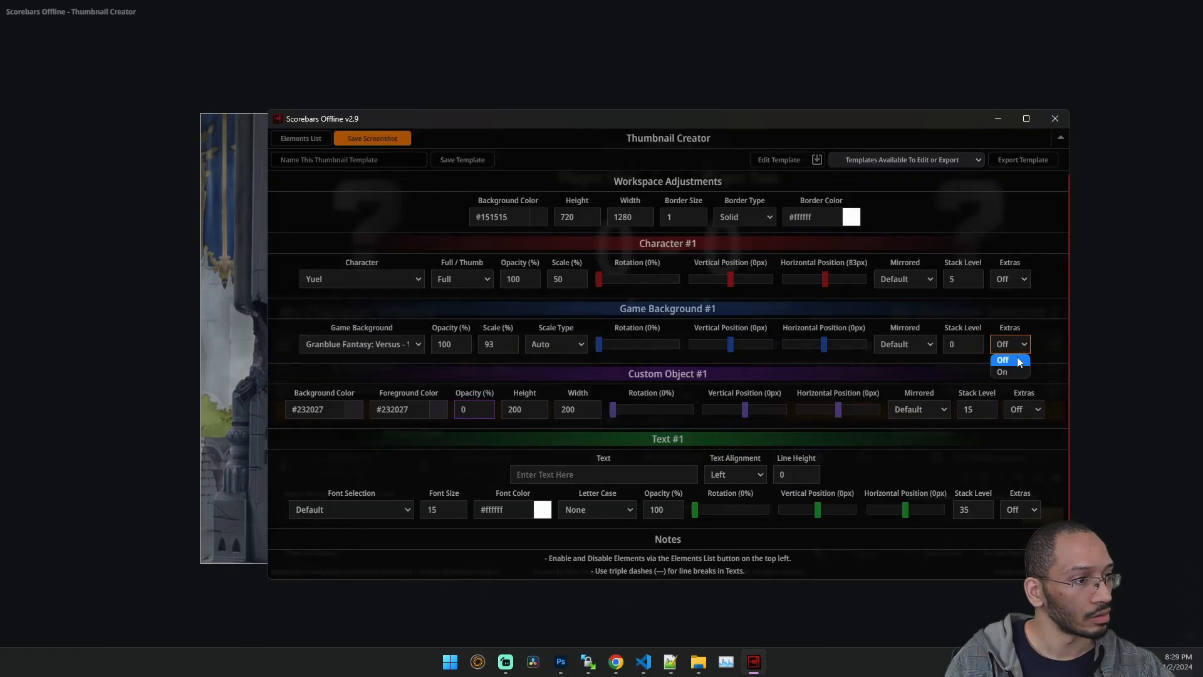
left_click(1017, 371)
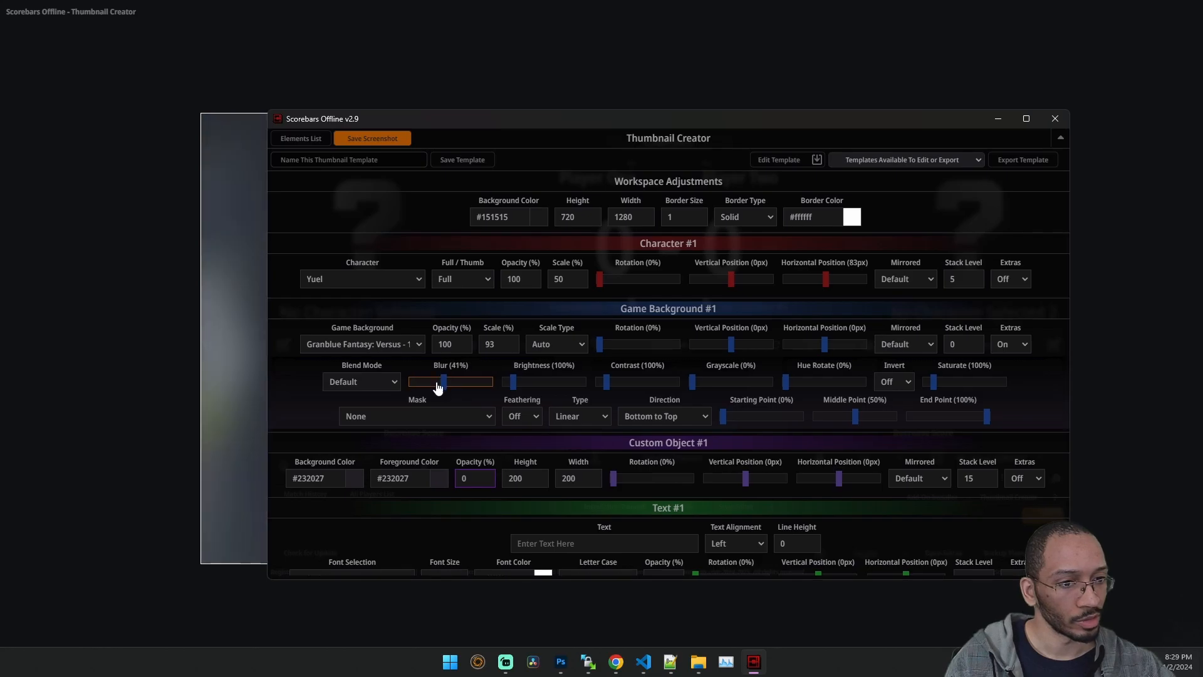
left_click(413, 384)
left_click_drag(415, 390, 416, 390)
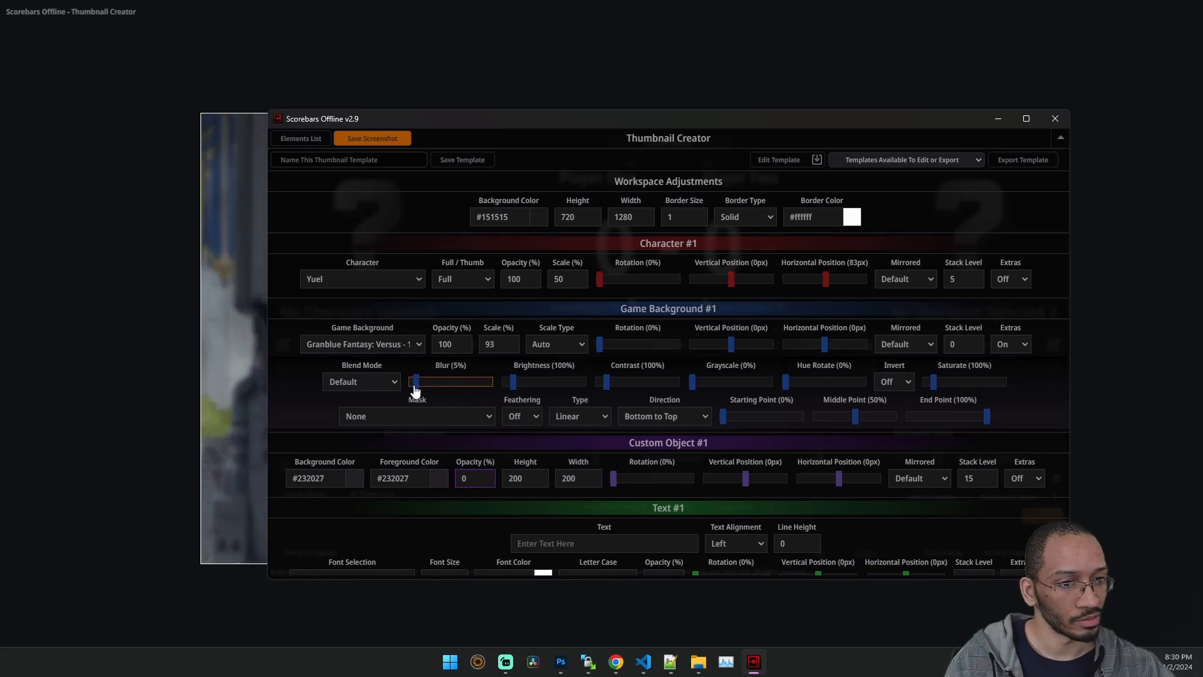
left_click_drag(432, 123, 360, 131)
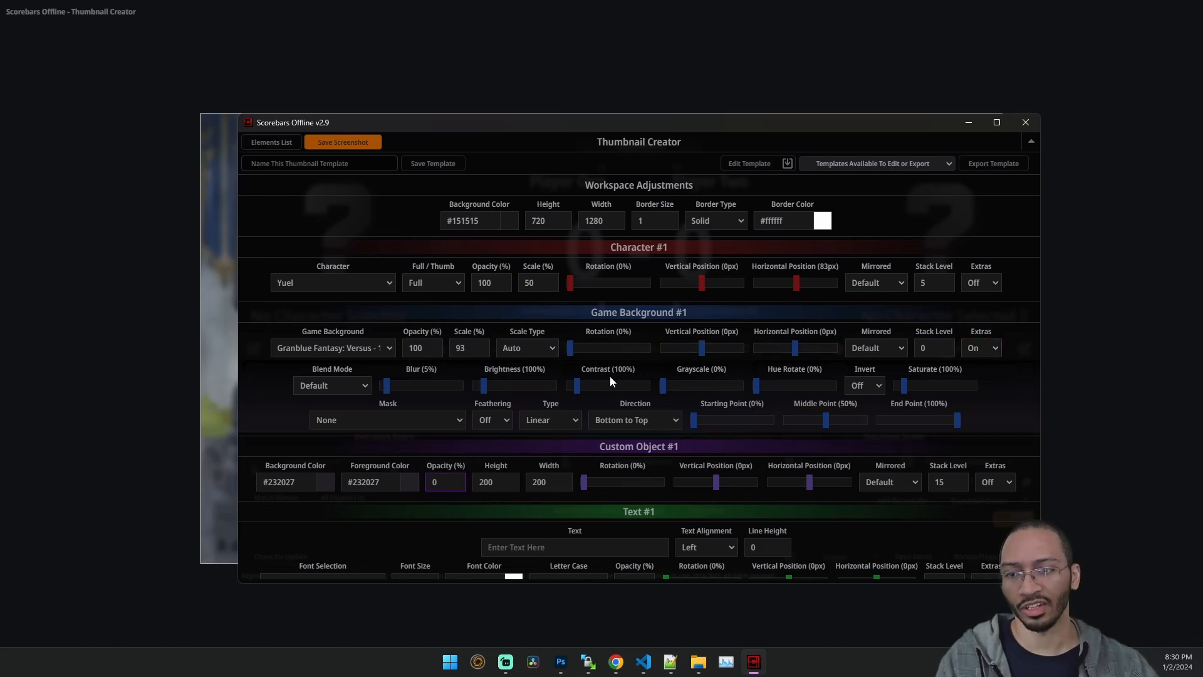
left_click(982, 348)
left_click(978, 360)
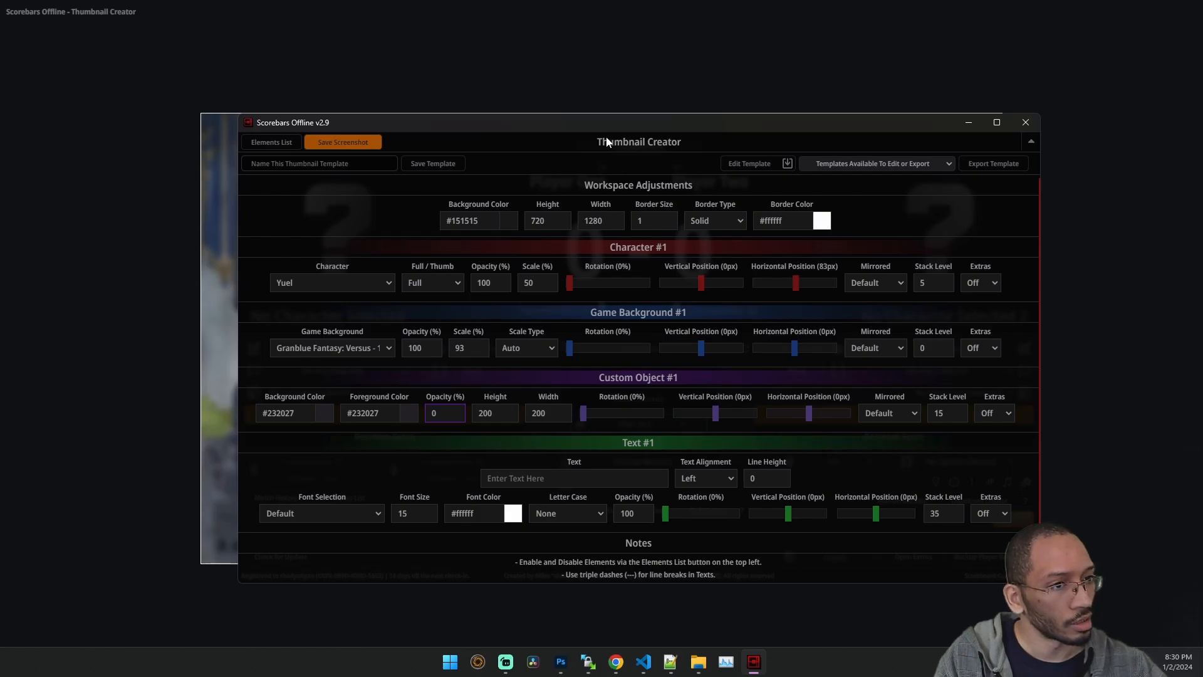
Set Custom Object #1's opacity to 100% and briefly uncover the preview to see the square.
mouse_move(599, 121)
left_mouse_down()
mouse_move(635, 113)
mouse_move(607, 102)
left_mouse_up()
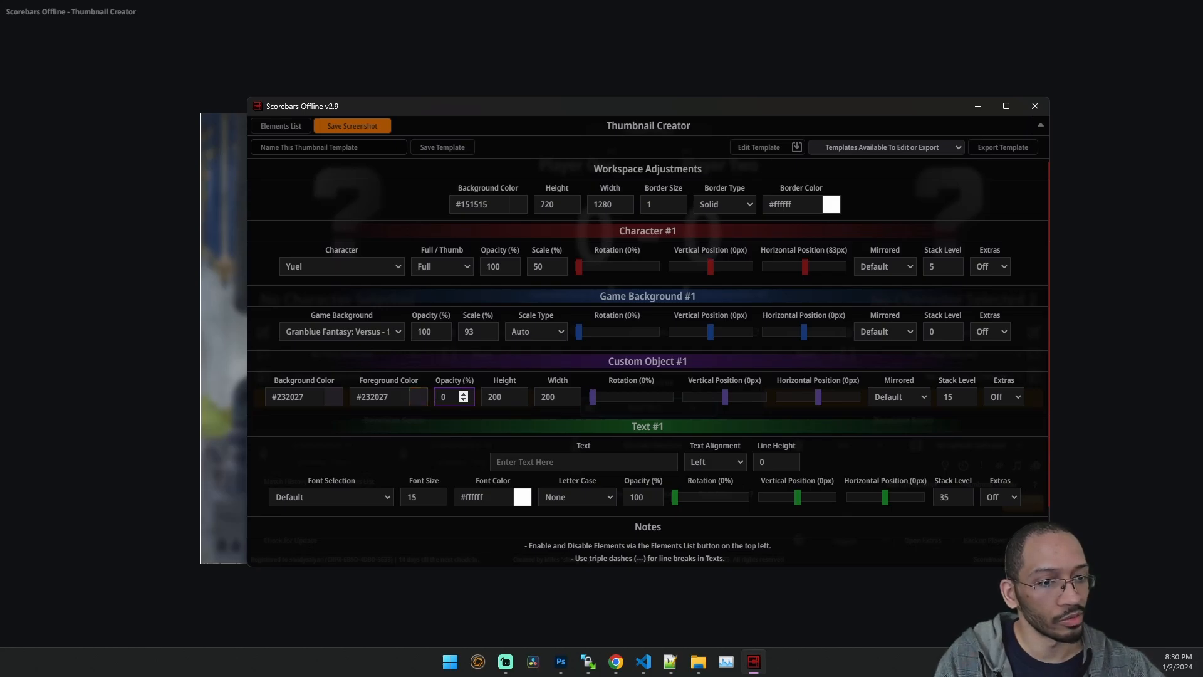
type("100")
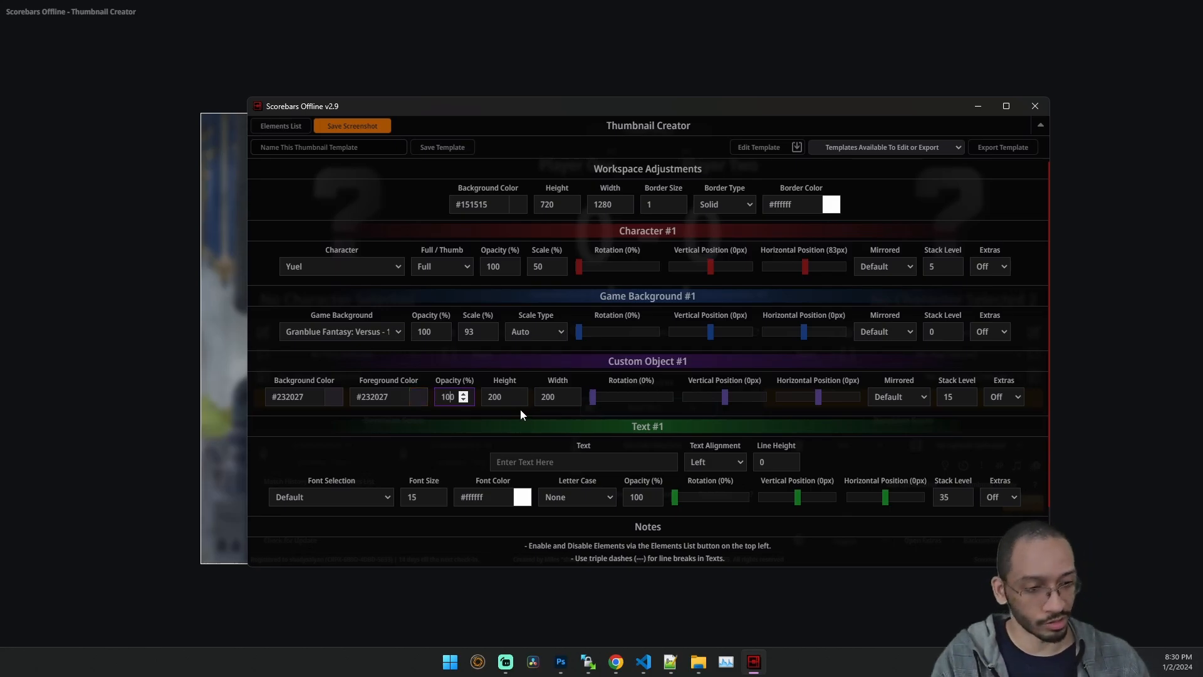
left_click_drag(445, 115, 937, 152)
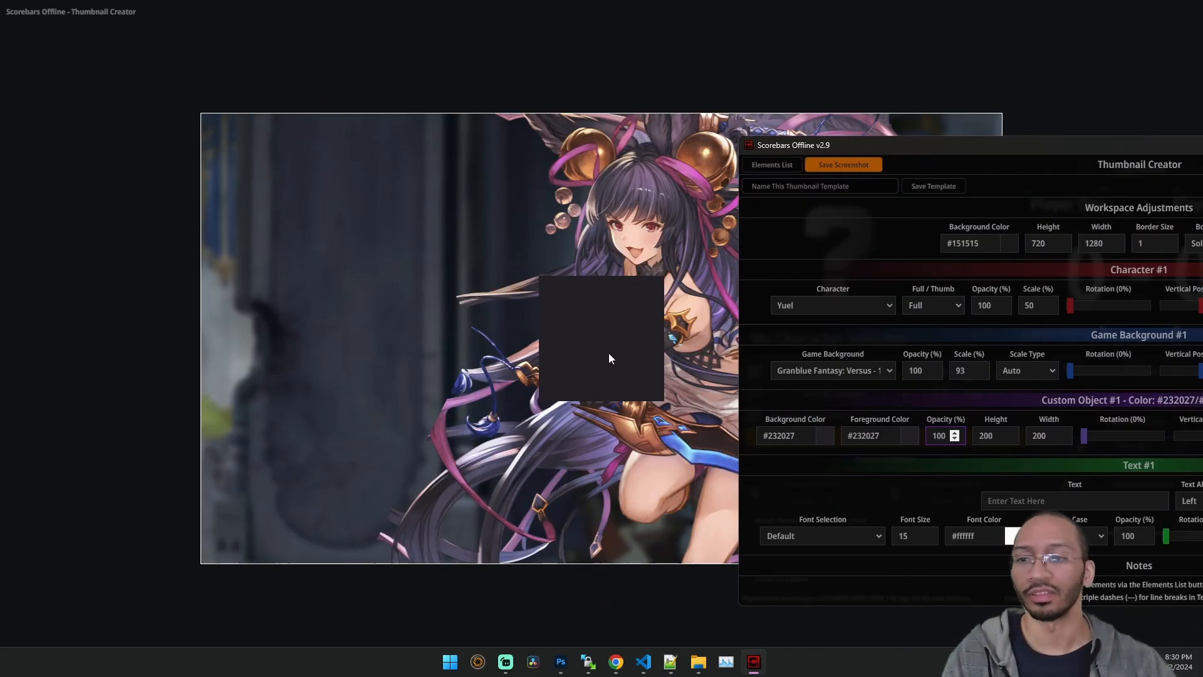
left_click_drag(883, 148, 733, 96)
left_click_drag(807, 99, 473, 130)
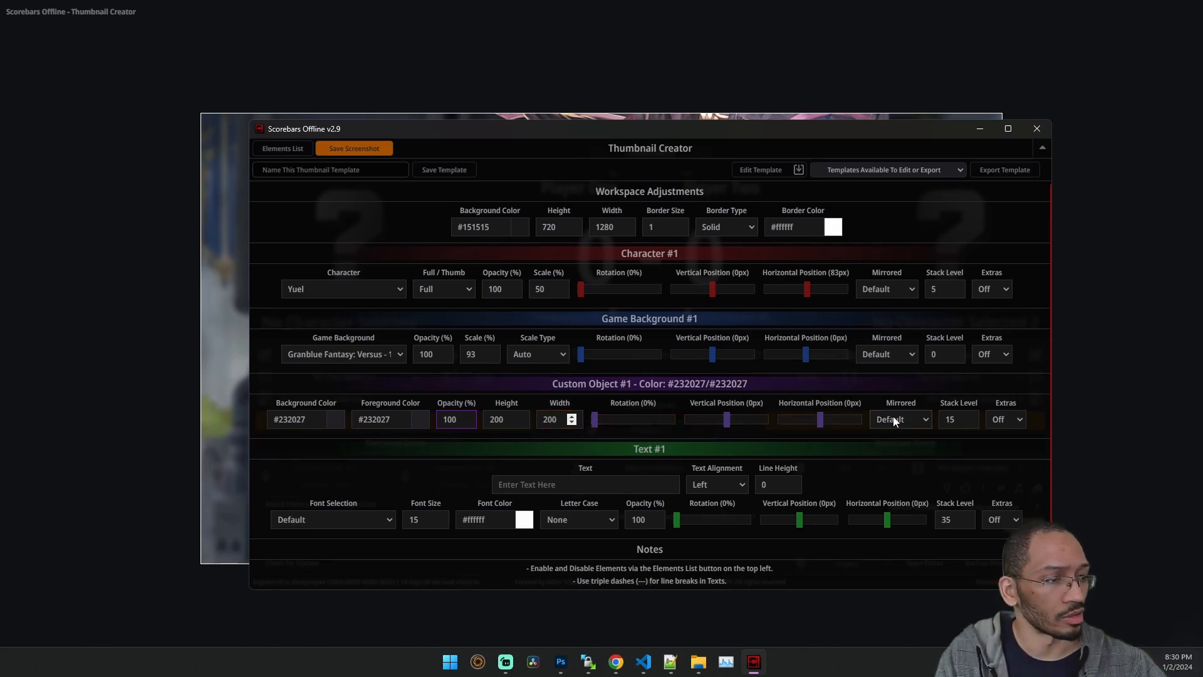
Set Custom Object #1's extras to On and view its additional settings beside the preview.
left_click(996, 419)
left_click(1001, 442)
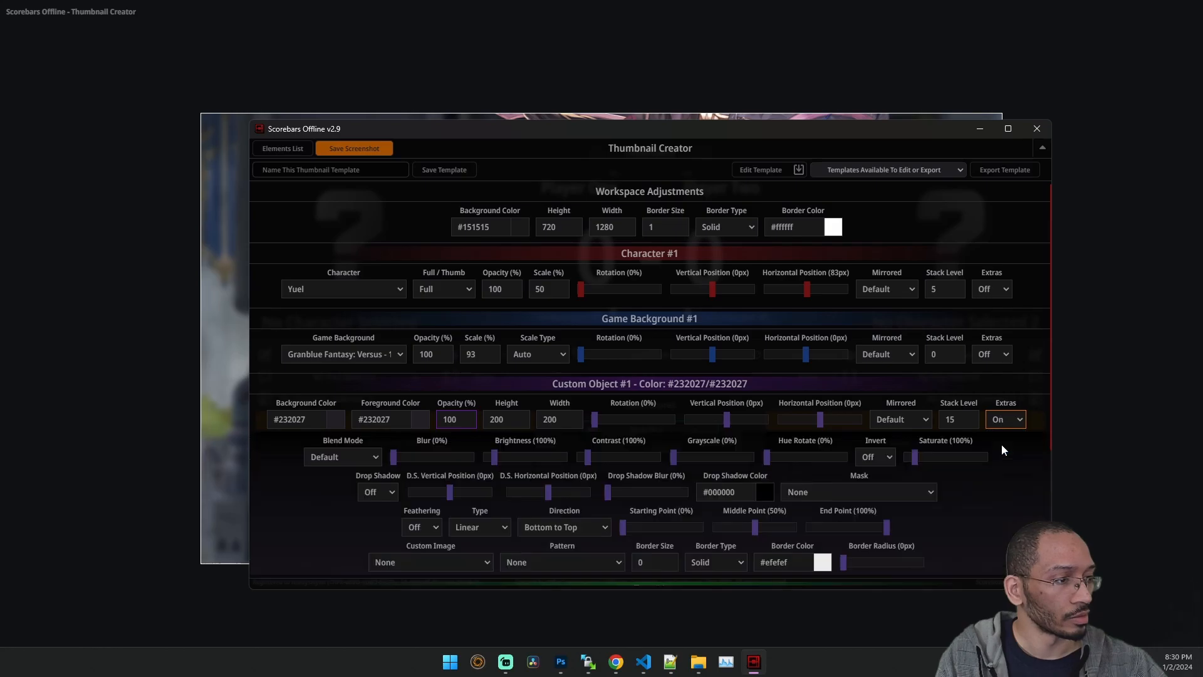
scroll(1032, 396, "down", 2)
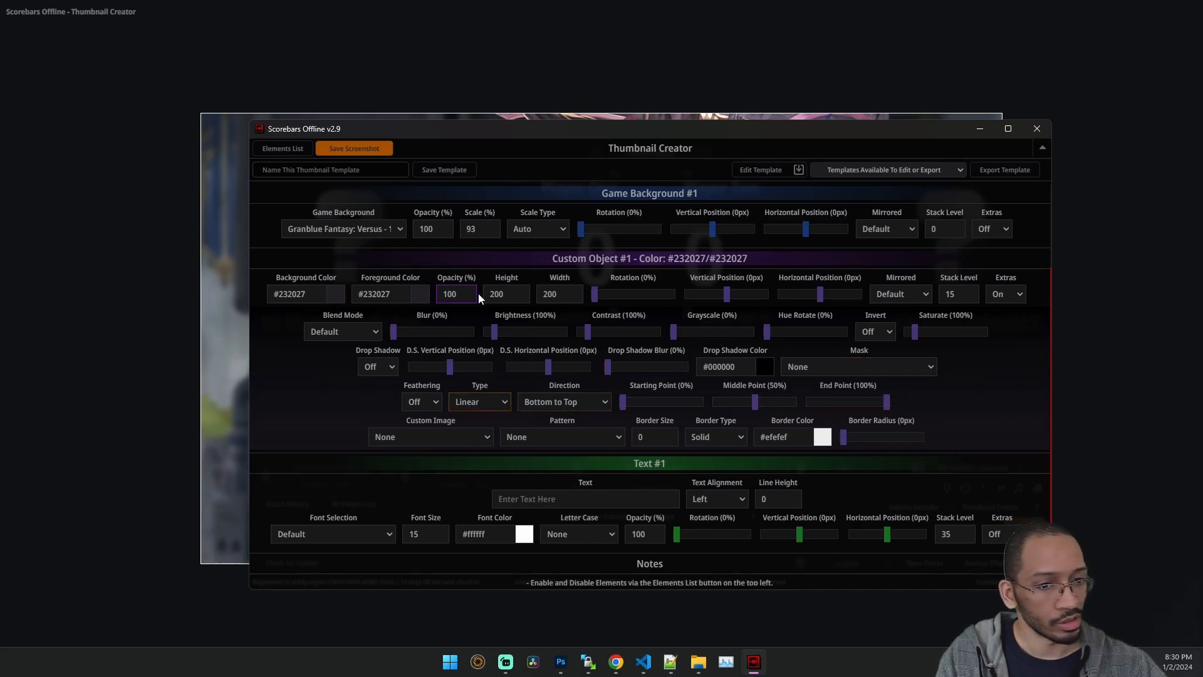
left_click_drag(444, 133, 737, 136)
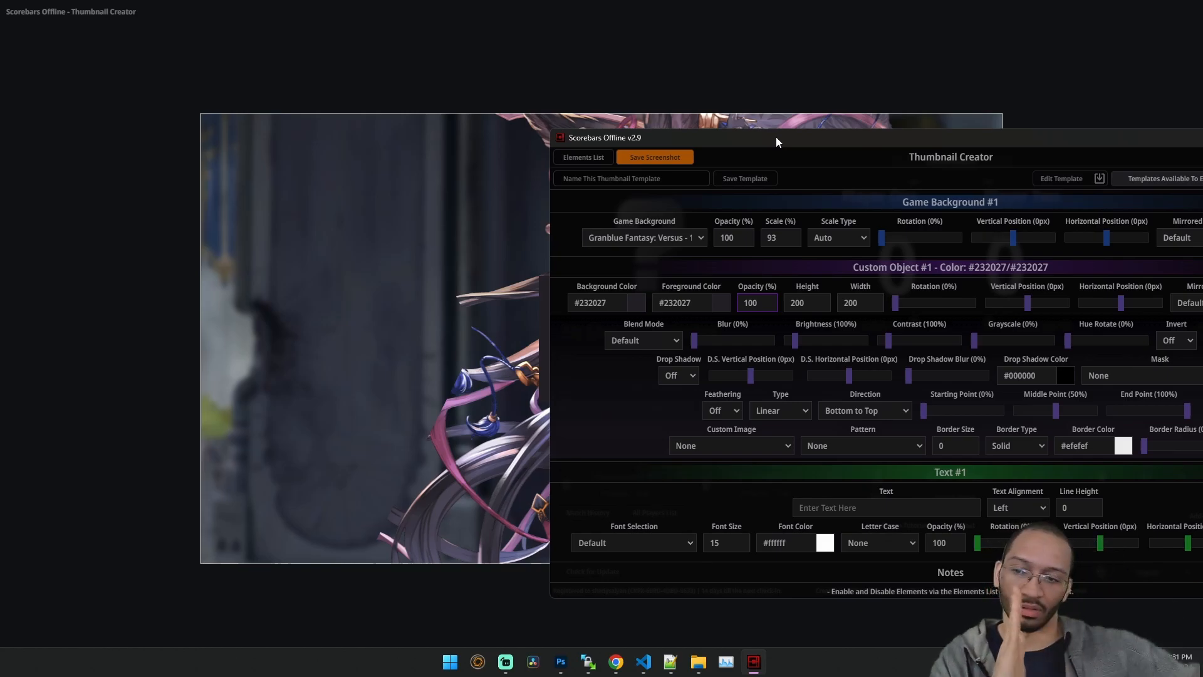
left_click_drag(727, 146, 473, 99)
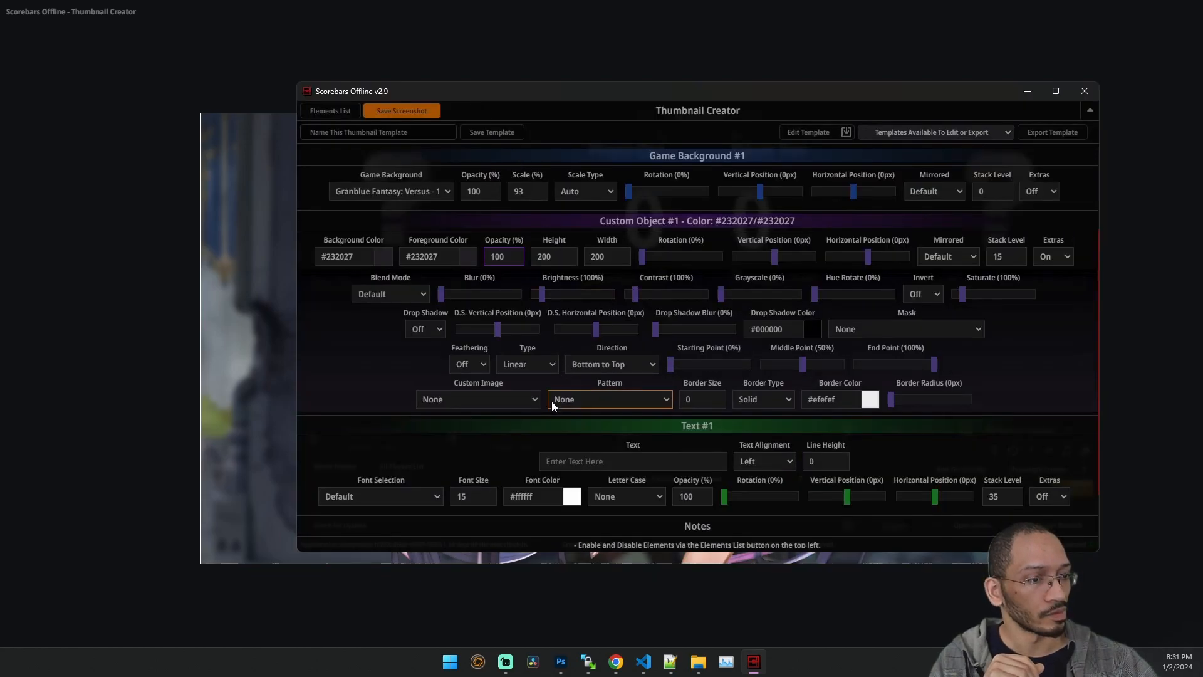
Assign a chain as Custom Object #1's custom image, uncover the preview, and settle on Chains - #18.
left_click(509, 401)
scroll(513, 205, "down", 3)
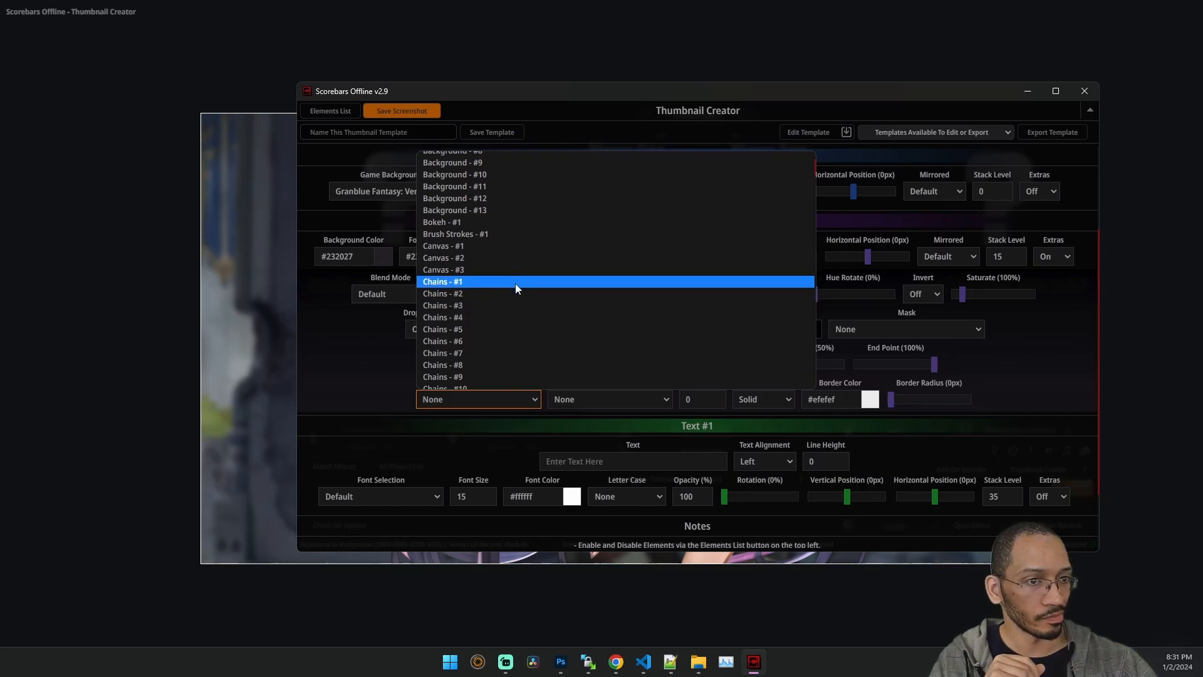
scroll(515, 313, "down", 3)
left_click(514, 307)
key("super+shift+s")
left_click_drag(507, 90, 841, 118)
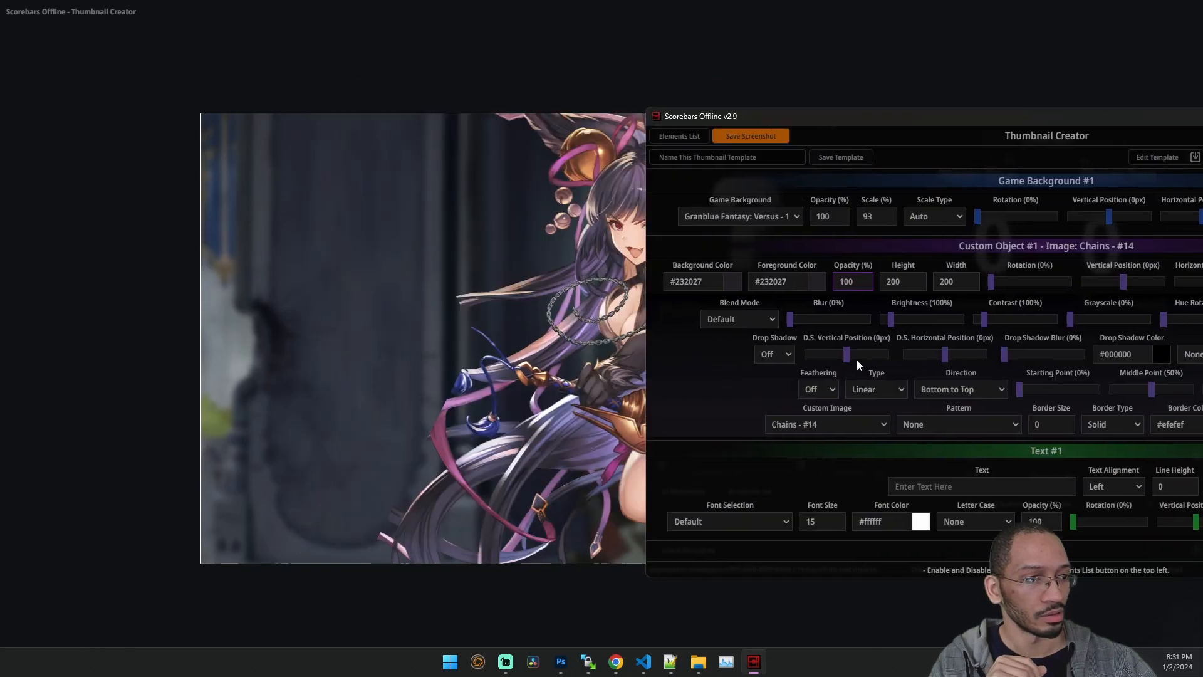
left_click(853, 423)
left_click(853, 419)
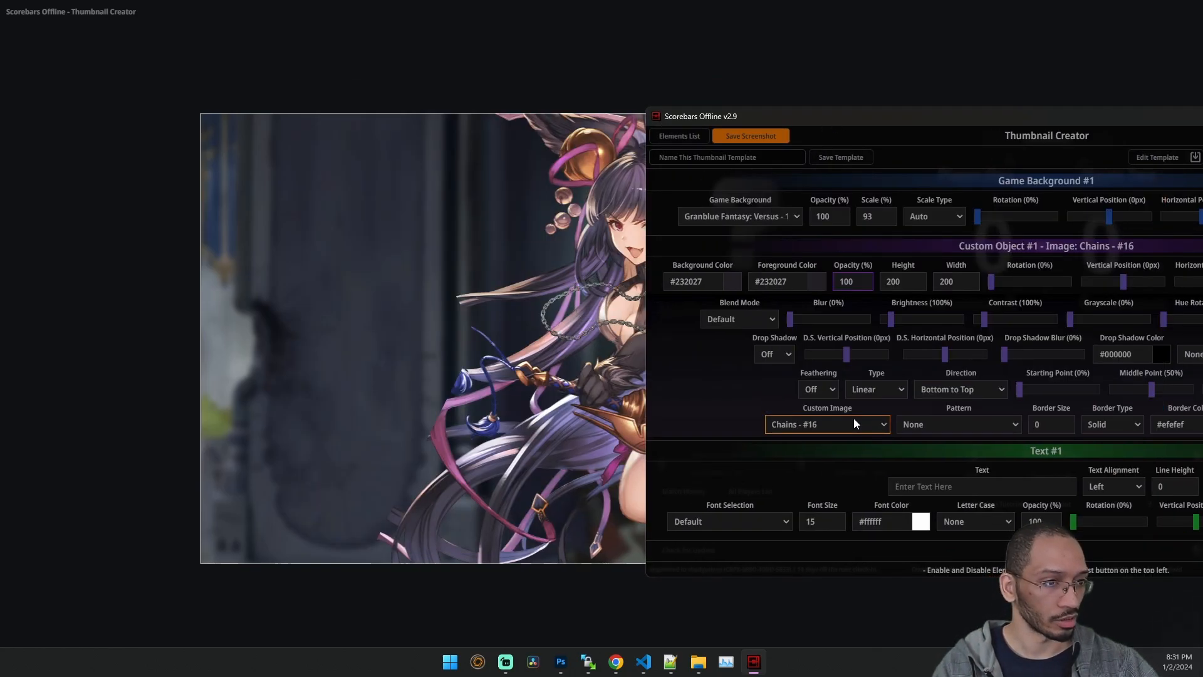
key("Down")
key("Down")
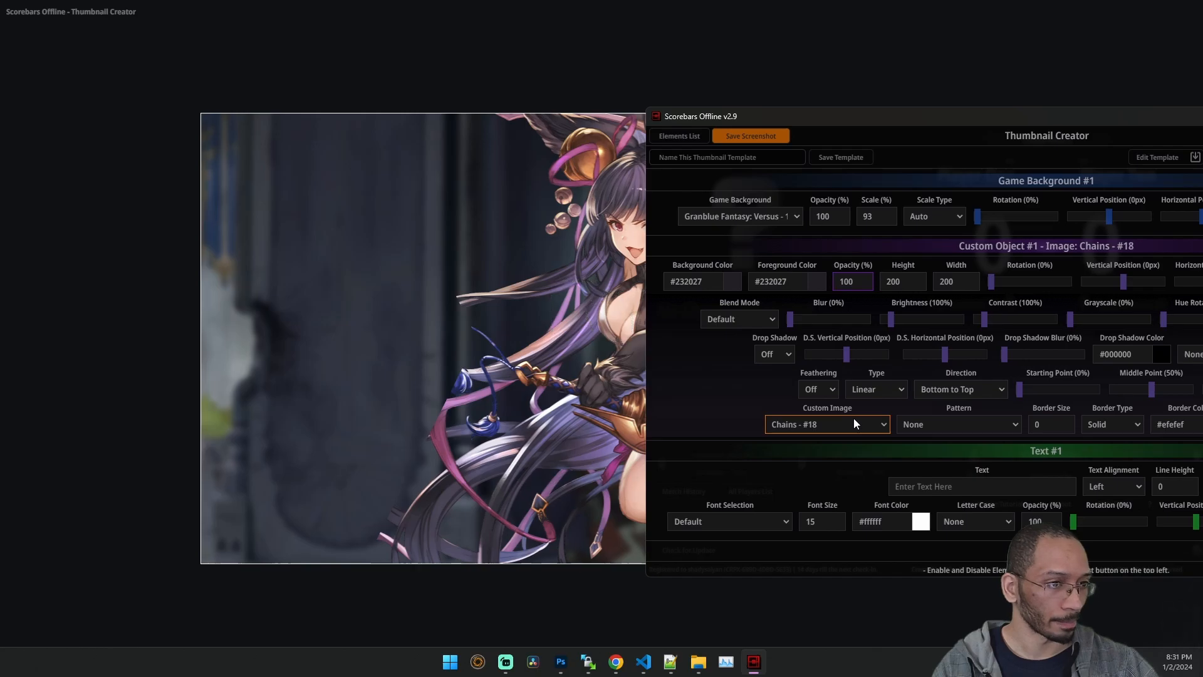
Uncover more of the preview and set Custom Object #1's width to 700.
left_click(823, 193)
left_click_drag(804, 120, 879, 112)
left_click(975, 273)
key("Tab")
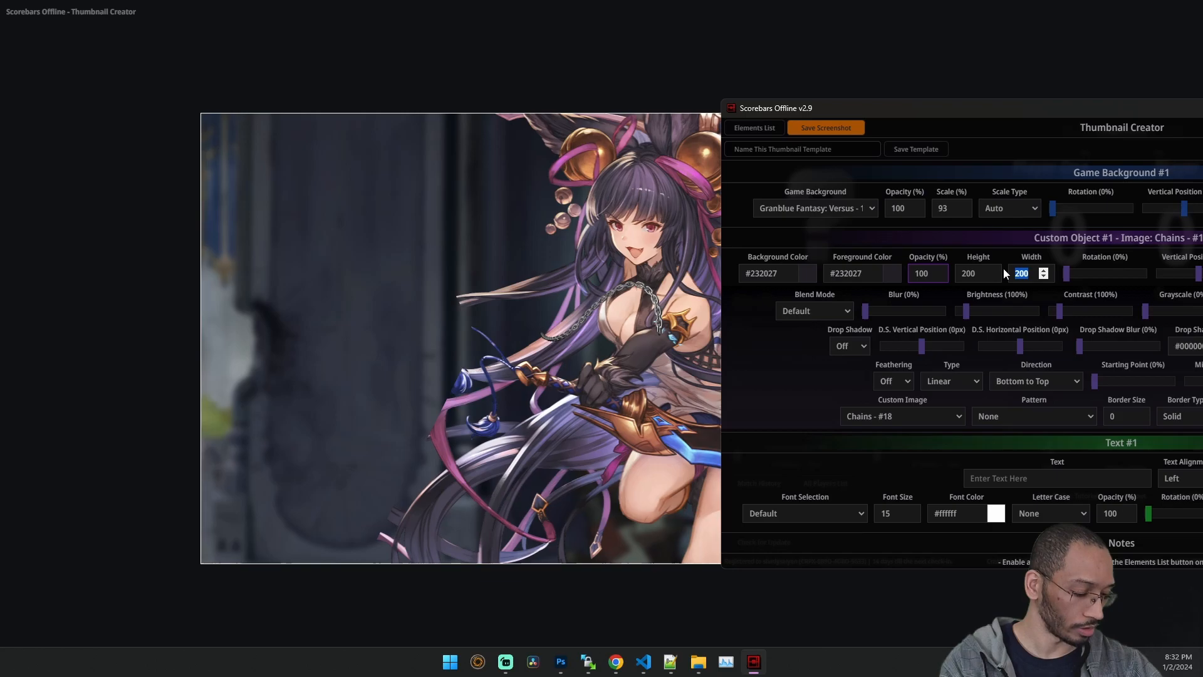
left_click_drag(1027, 273, 995, 272)
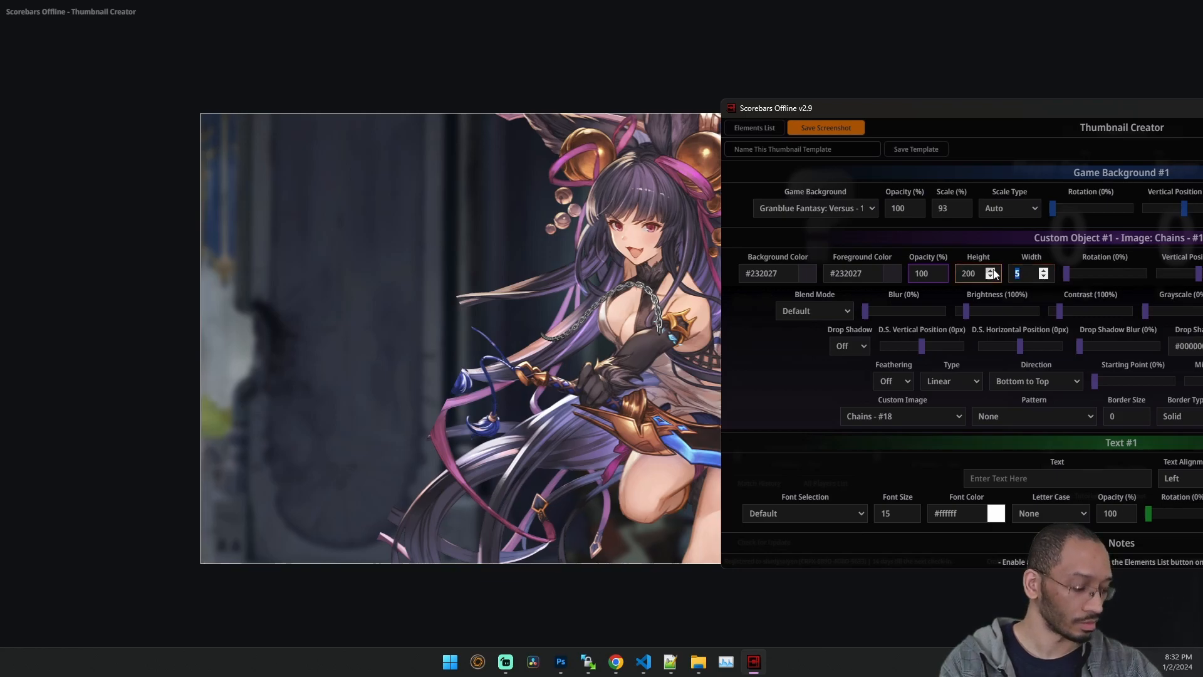
key("Return")
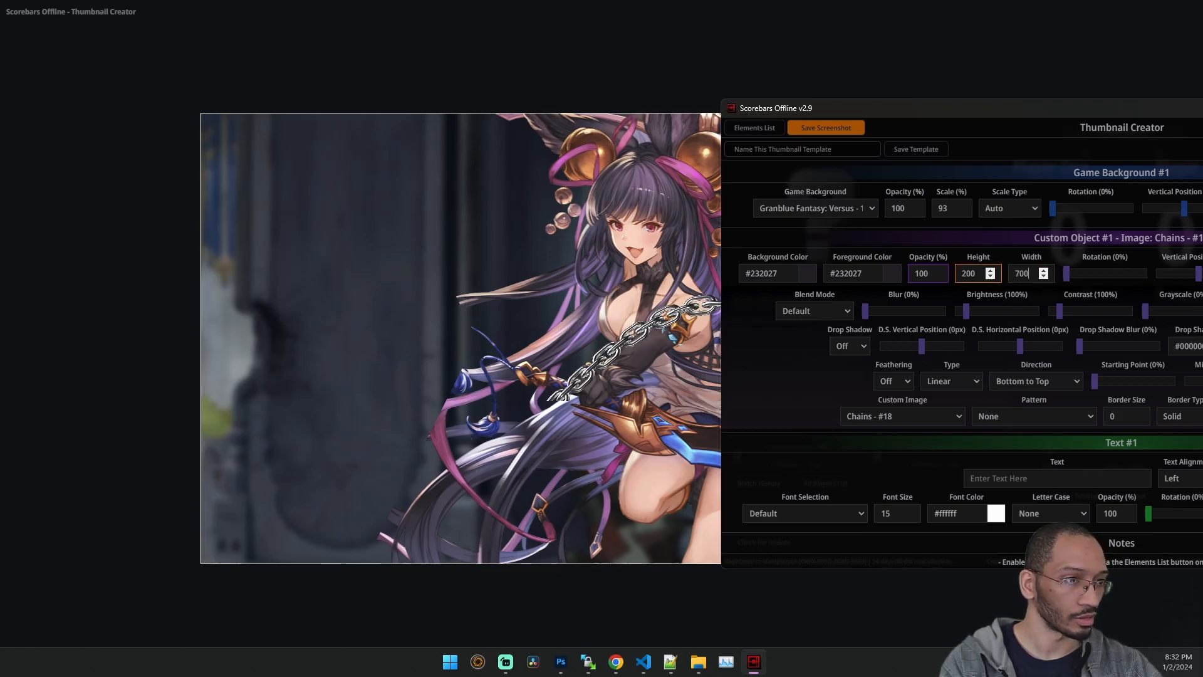
Try a height of 500 for Custom Object #1, and raise it to 700.
double_click(975, 274)
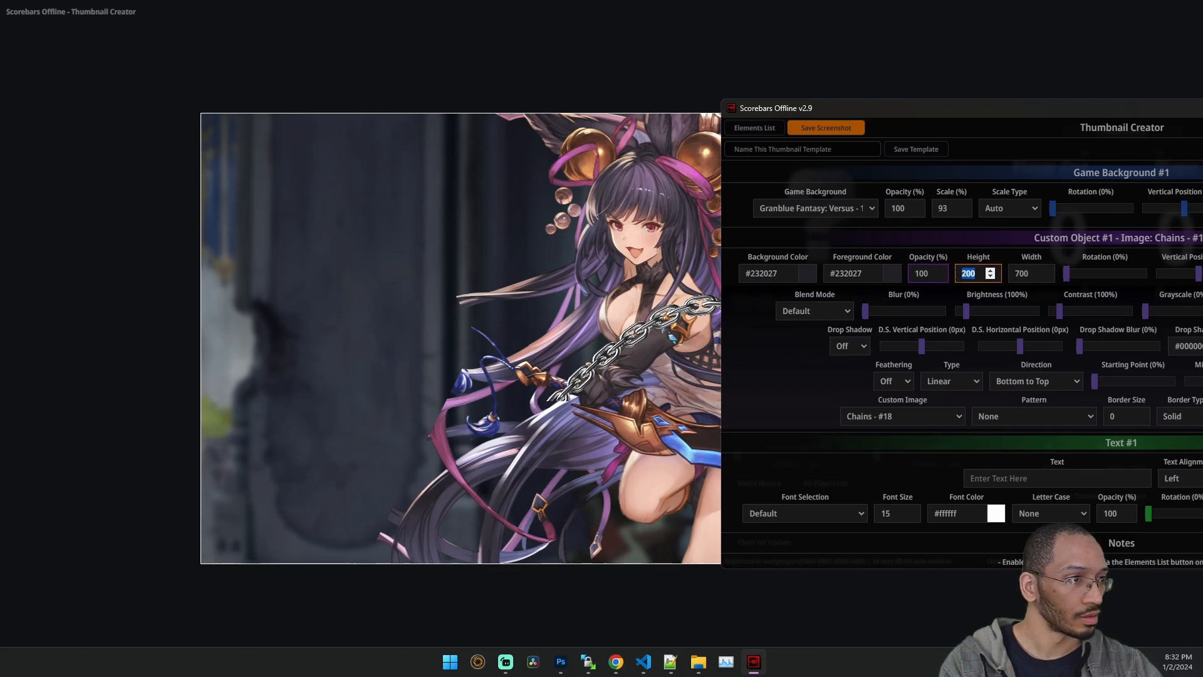
type("50")
key("Return")
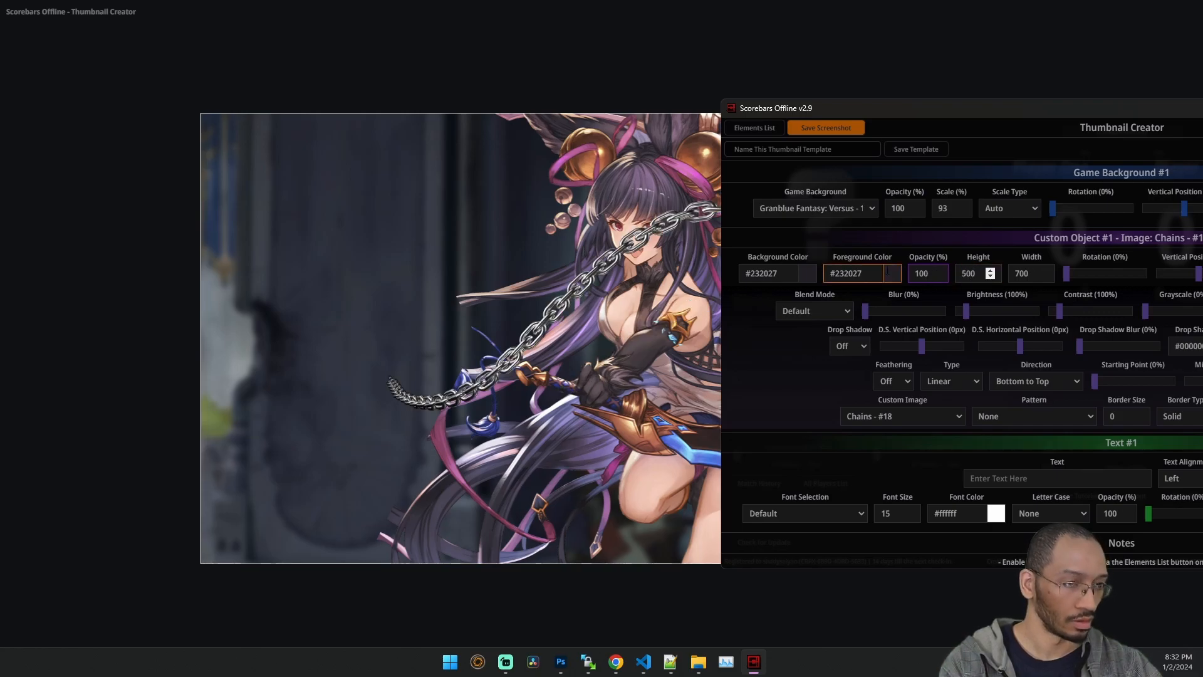
left_click_drag(980, 274, 880, 277)
type("700")
key("Return")
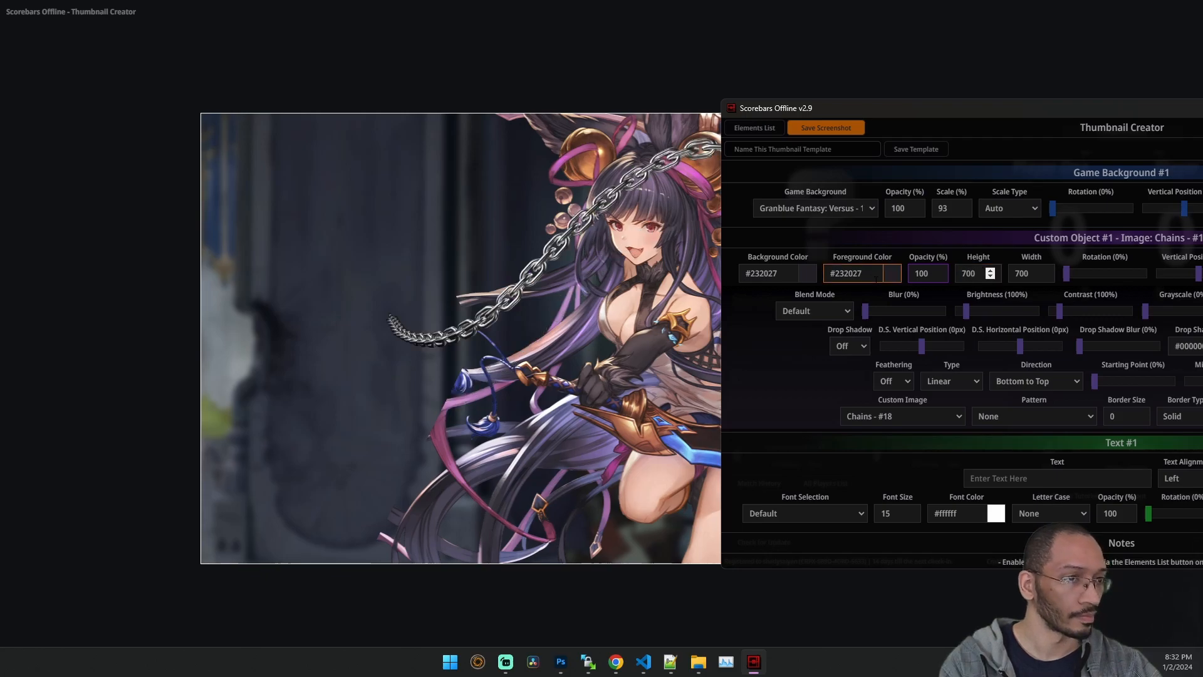
Enlarge the chain by setting Custom Object #1's height and width to 1000 each.
left_click_drag(845, 108, 887, 115)
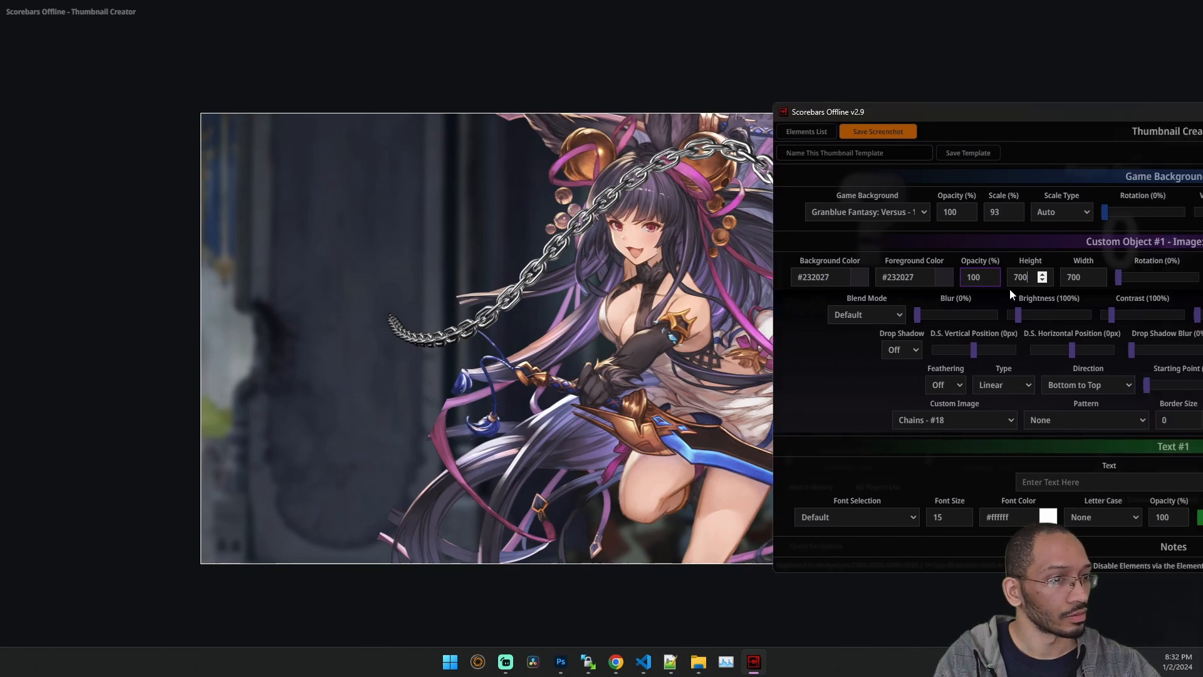
left_click(1022, 278)
left_click_drag(1020, 277, 975, 277)
type("10")
left_click_drag(1078, 277, 1059, 276)
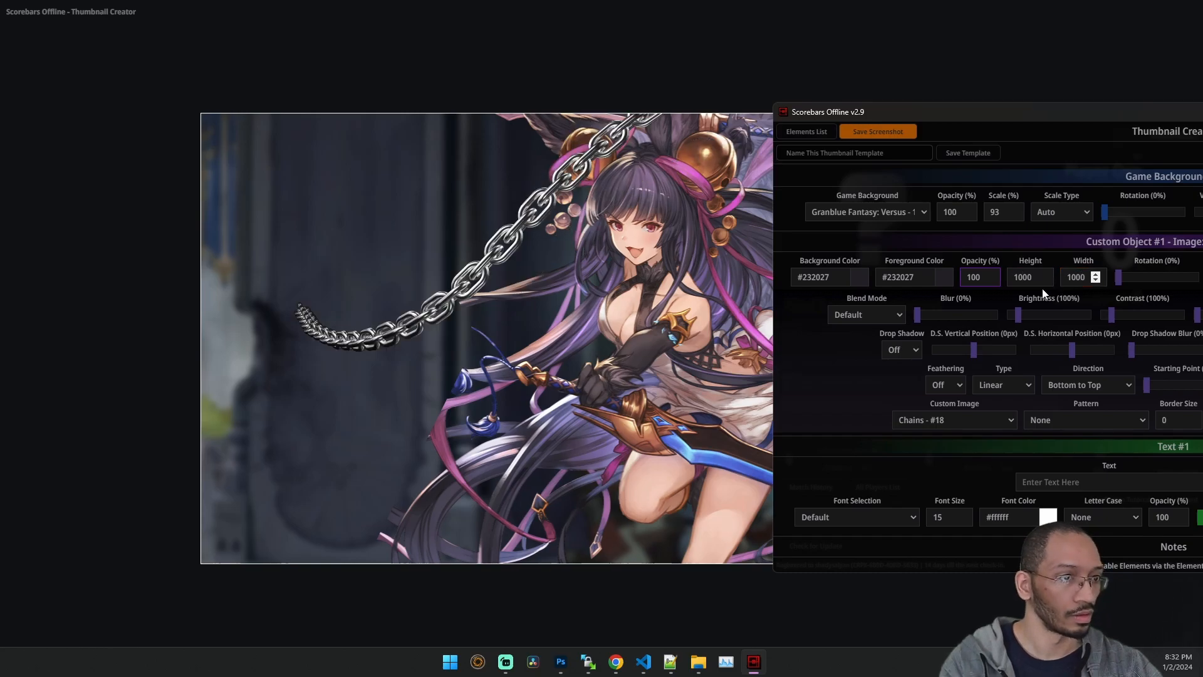
Set Custom Object #1's rotation to 88% and horizontal position to -496px, with the whole preview uncovered.
left_click_drag(987, 109, 262, 167)
left_click_drag(462, 166, 0, 141)
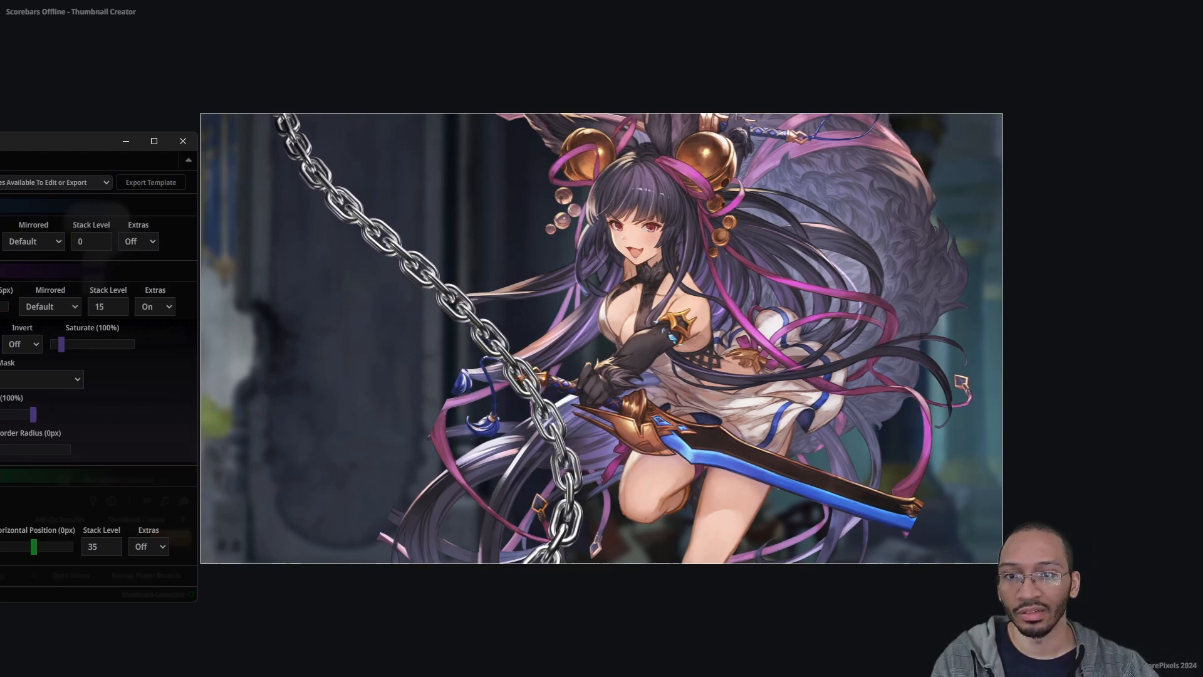
Bring the settings window back, set Character #1's mask to None, and turn its extras back off.
left_click_drag(3, 137, 614, 156)
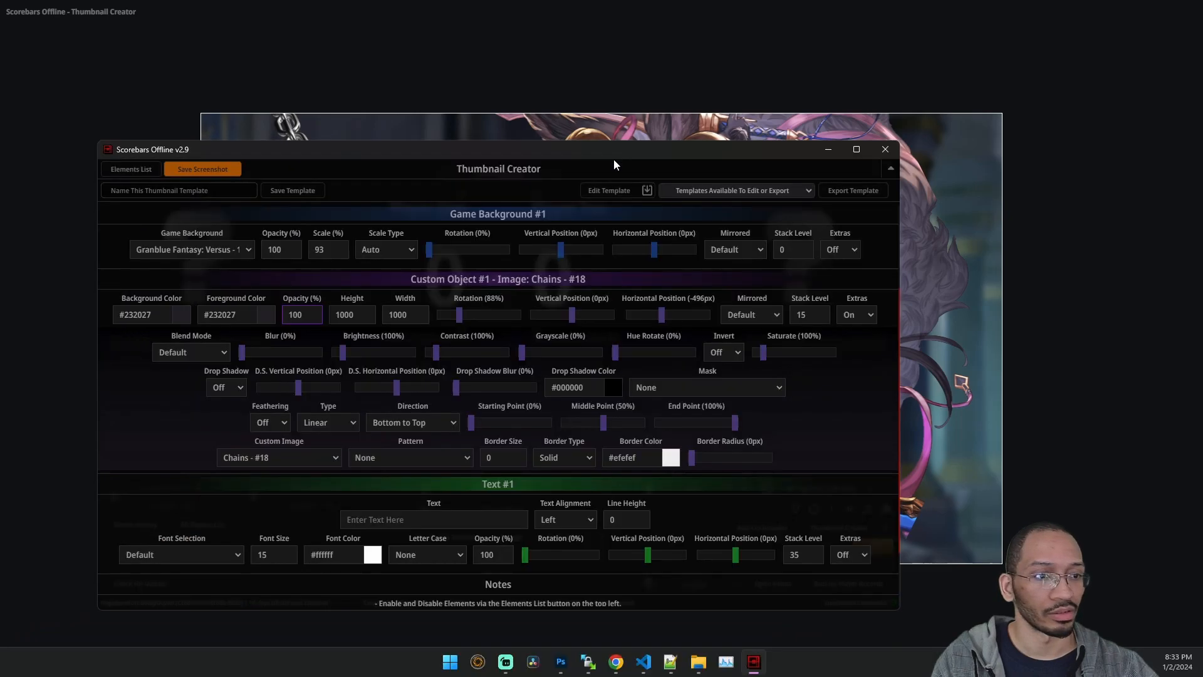
left_click(839, 309)
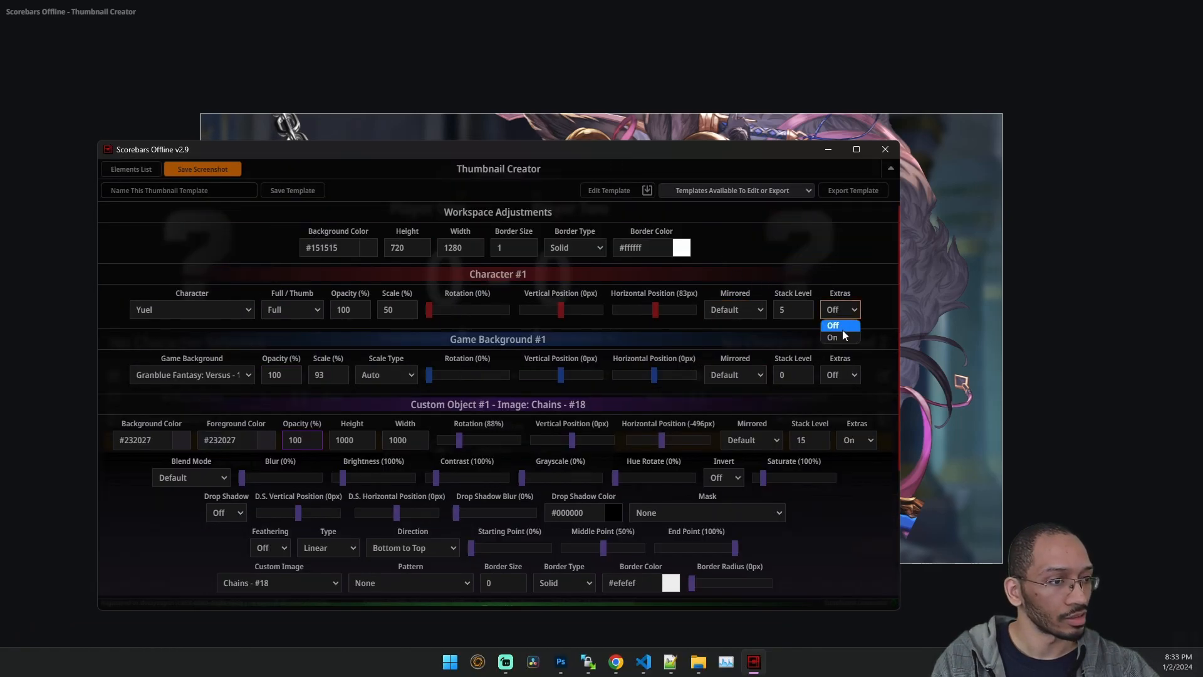
left_click(846, 337)
left_click(705, 383)
scroll(680, 405, "up", 10)
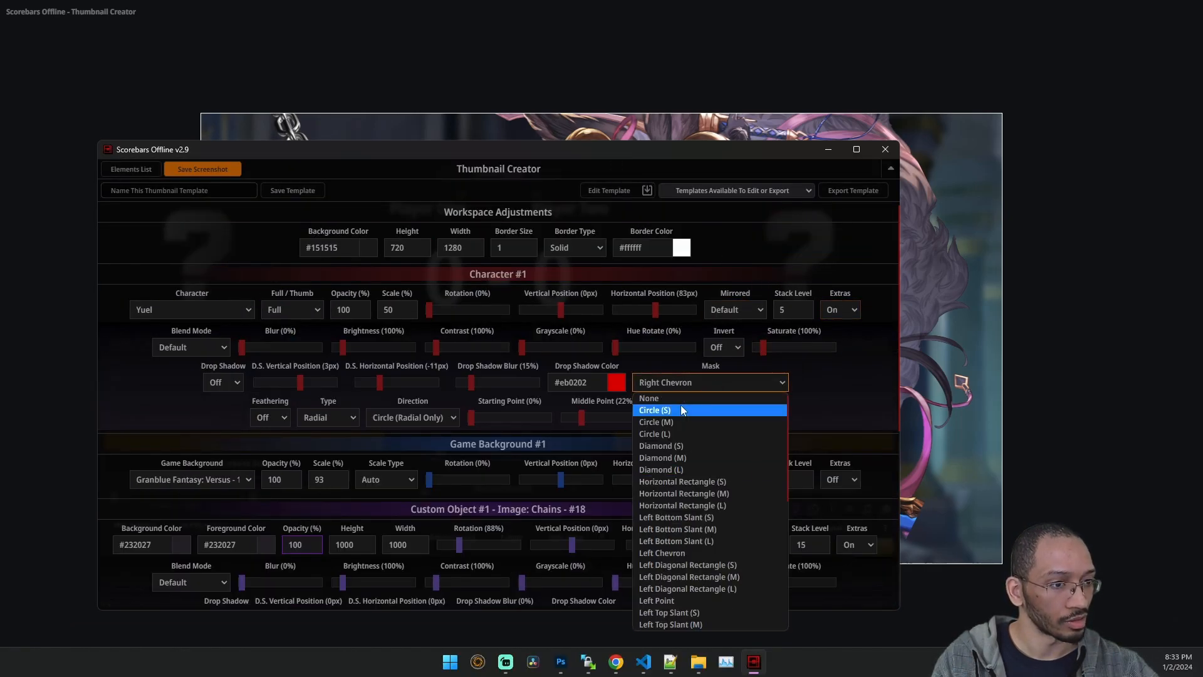
left_click(679, 404)
left_click(851, 326)
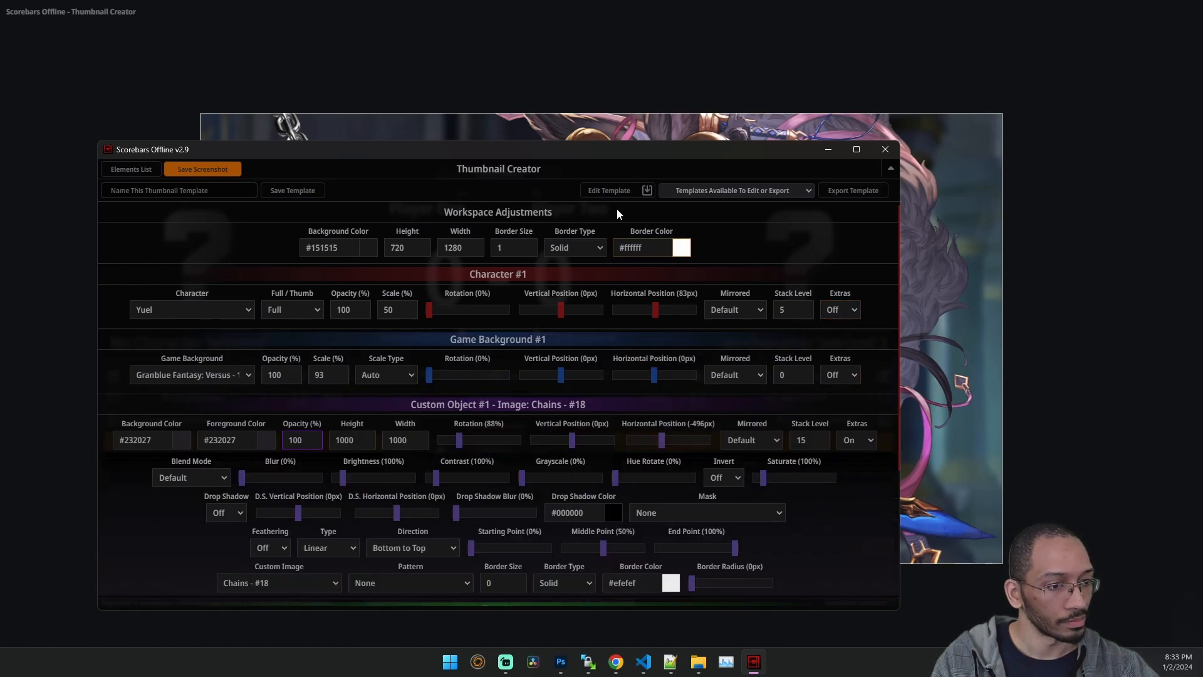
Uncover the preview and step through Custom Object #1's background images in place of the chain, up to Background - #9.
left_click_drag(620, 153, 5, 188)
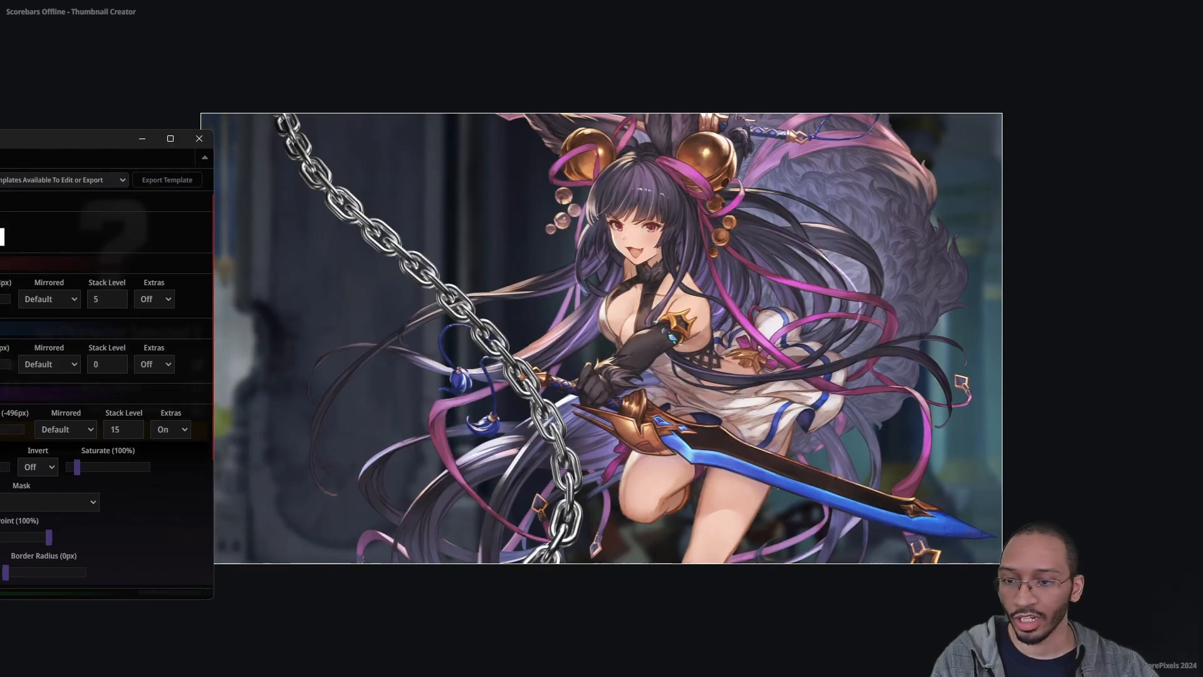
scroll(106, 376, "down", 1)
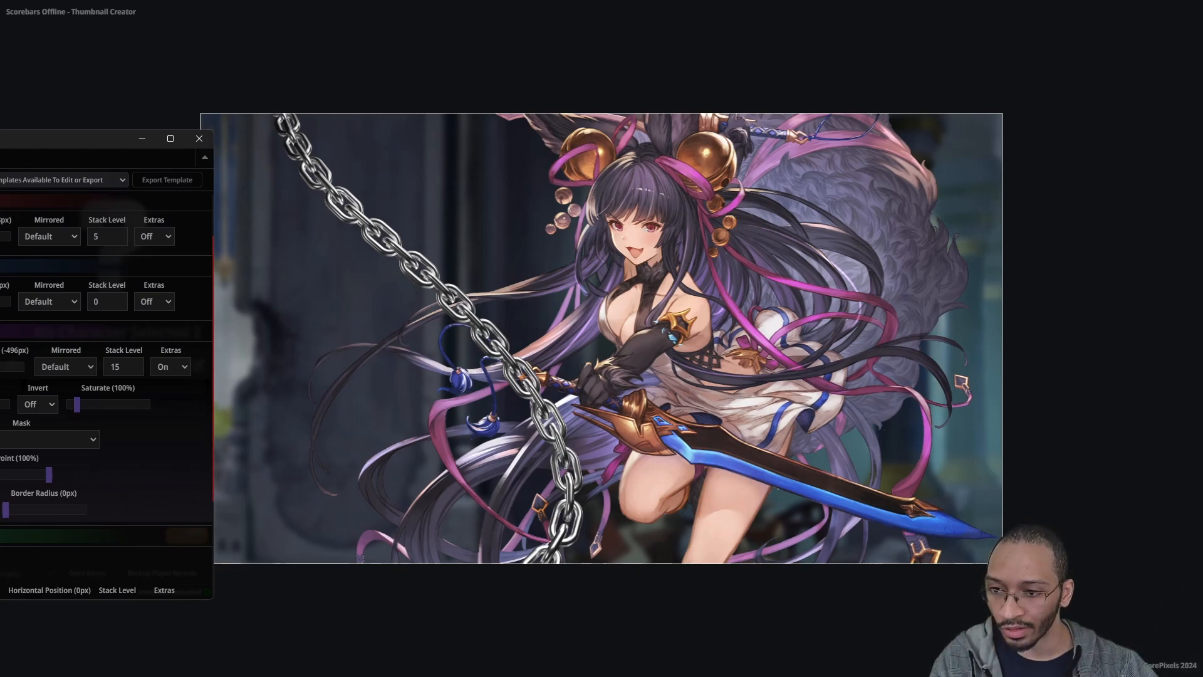
key("Down")
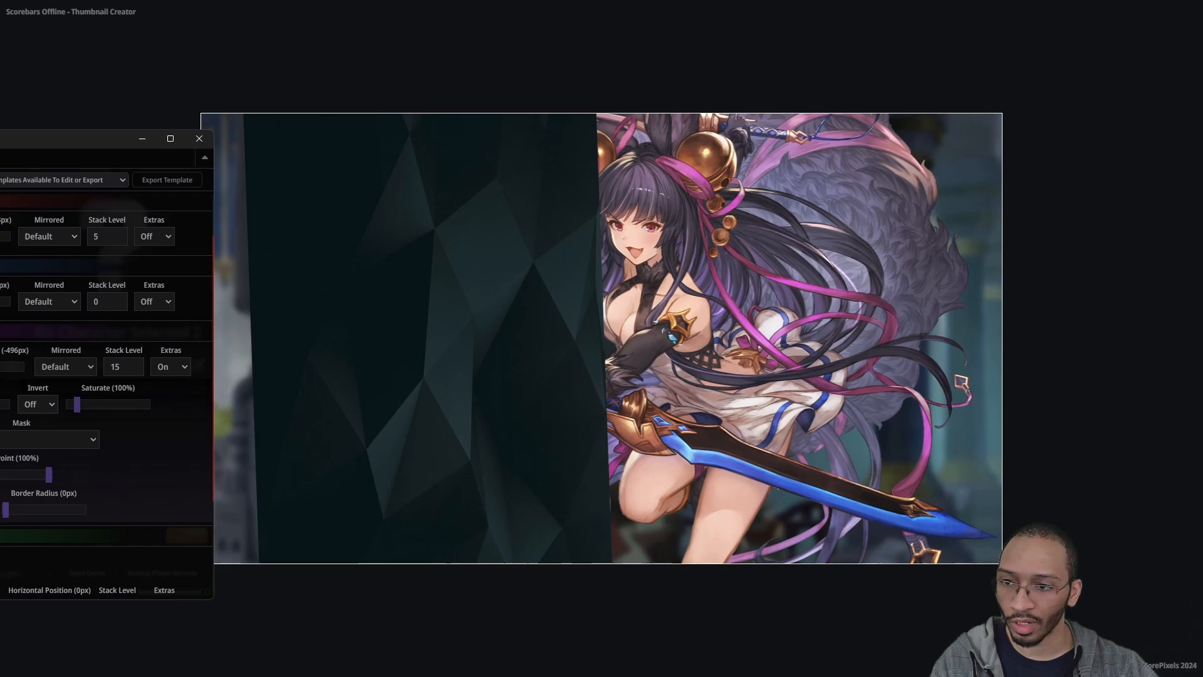
key("Down")
key("Down")
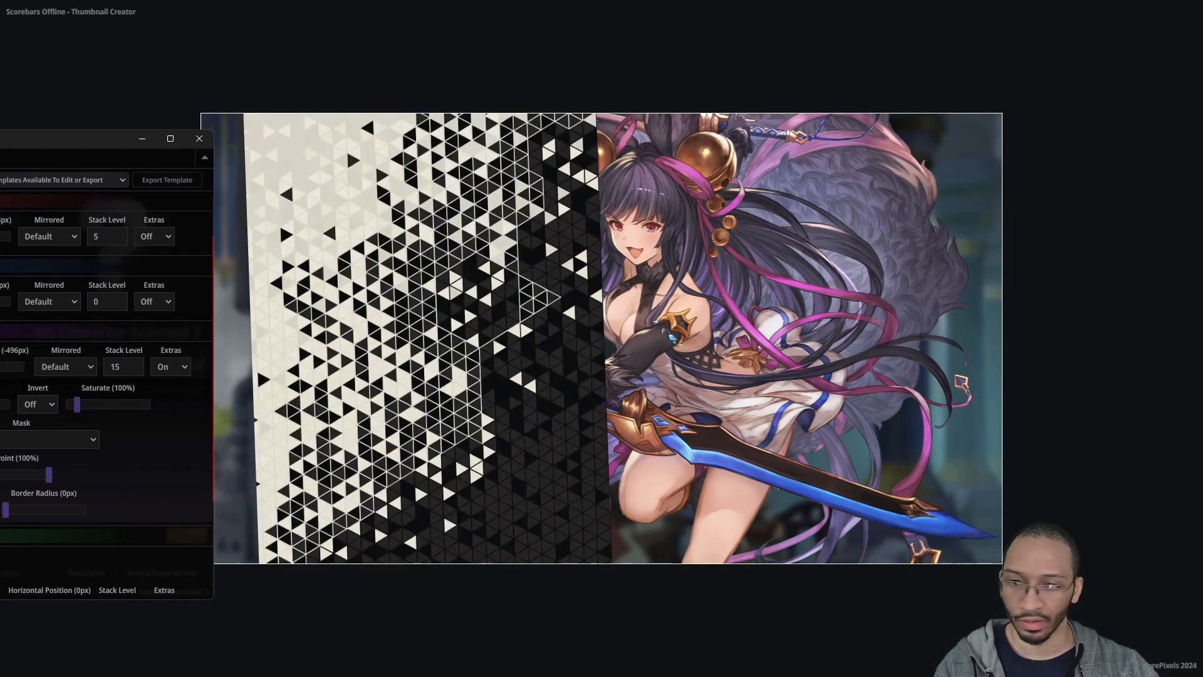
key("Down")
key("Down")
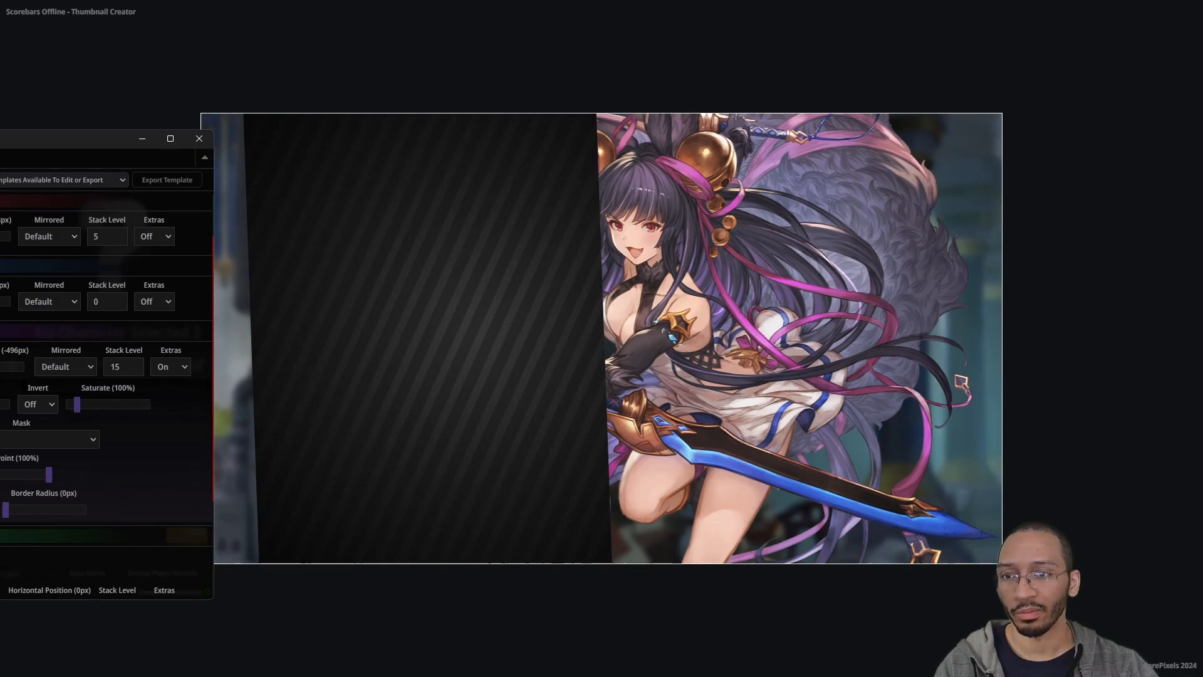
left_click_drag(0, 142, 381, 148)
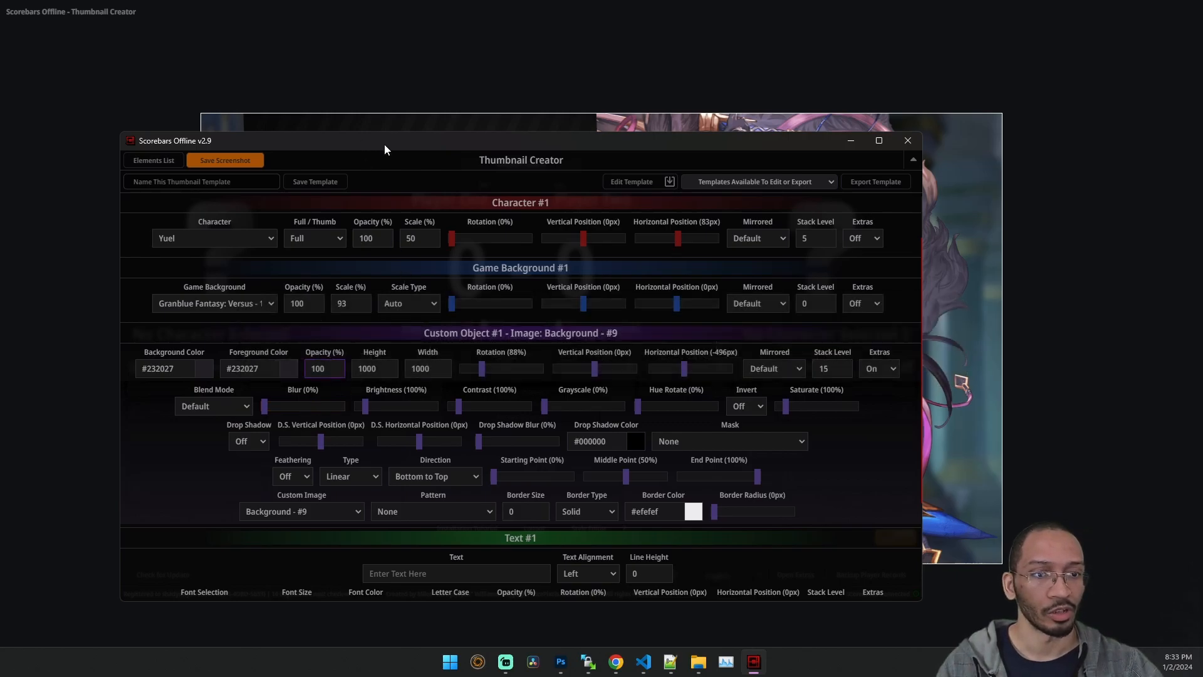
Place the settings window beside the preview and try Custom Object #1's images from Background - #10 through Background - #12.
left_click_drag(179, 162, 831, 157)
left_click(784, 519)
left_click(785, 519)
key("Down")
key("Up")
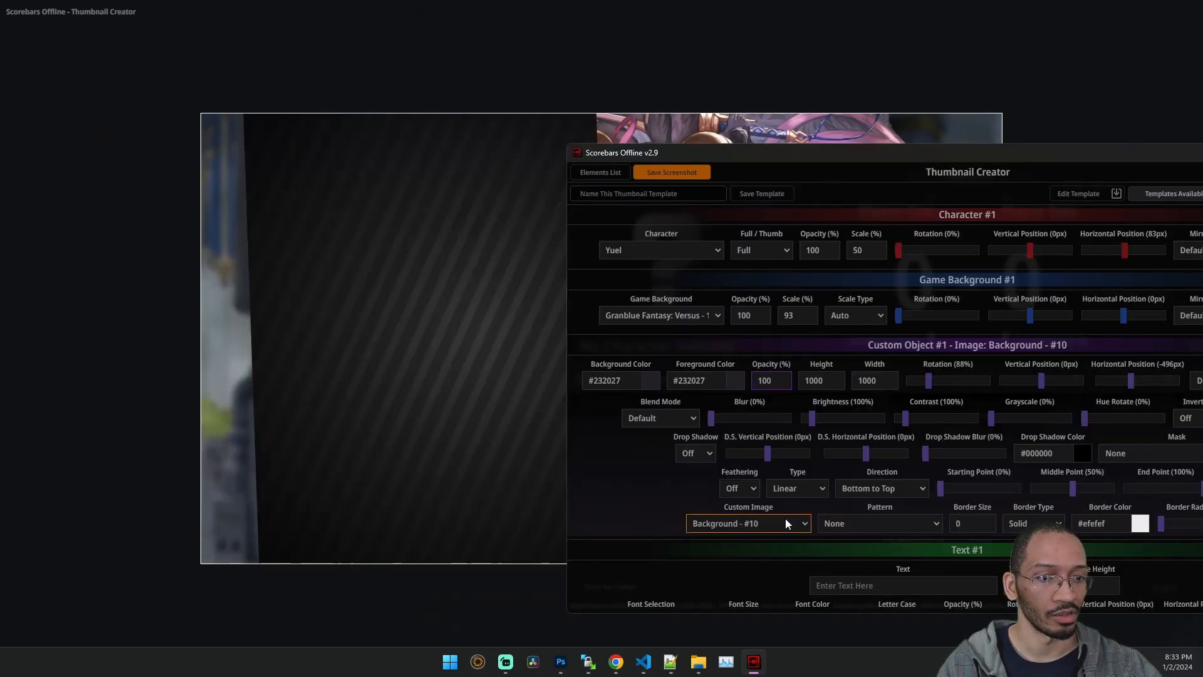
key("Down")
key("Down")
key("Up")
key("Up")
key("Down")
key("Down")
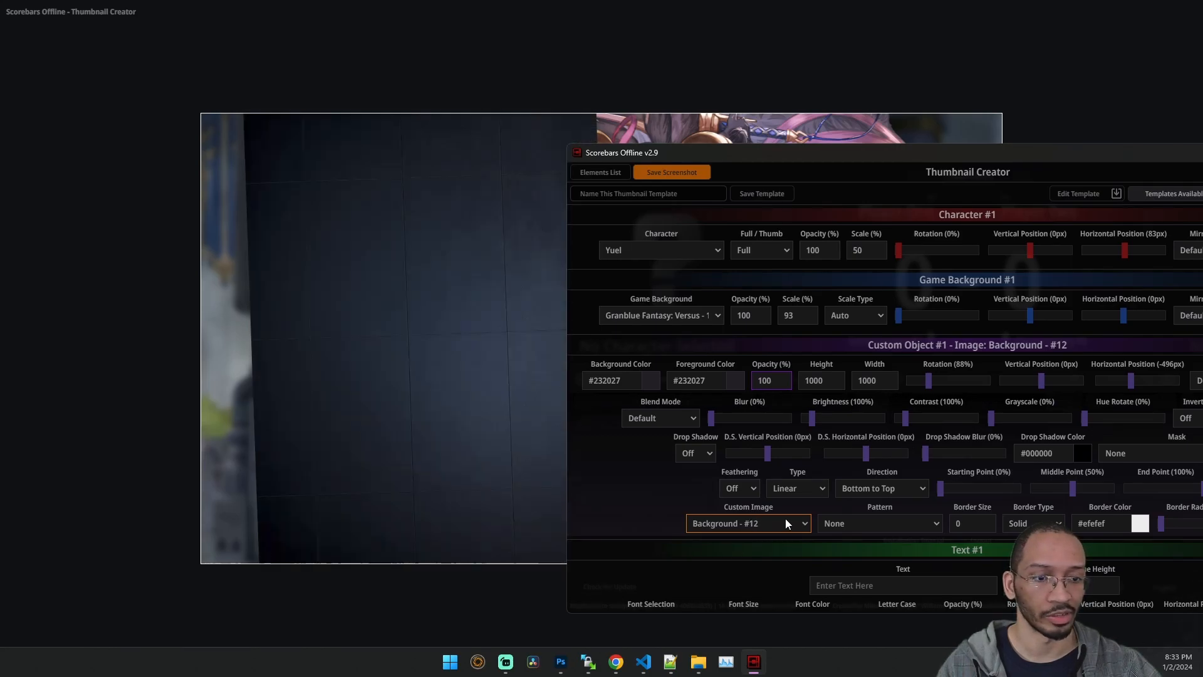
Go back to Background - #9 for Custom Object #1's image and advance to Background - #11.
key("Up")
key("Up")
key("Up")
key("Down")
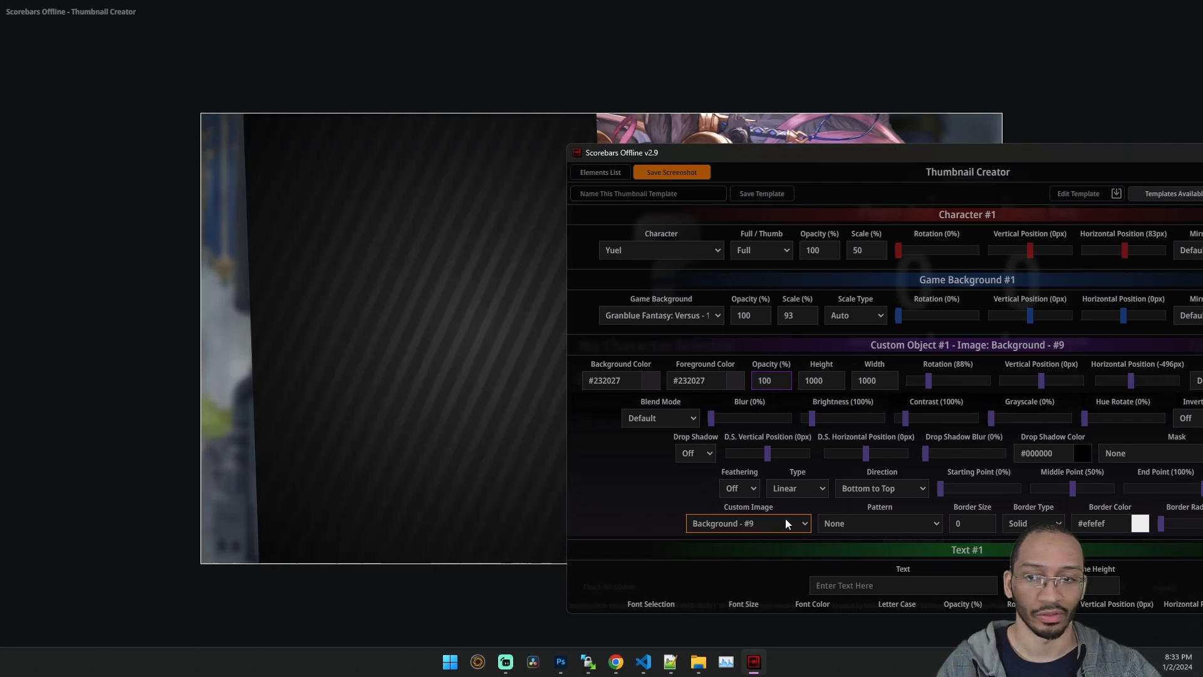
key("Down")
key("Down")
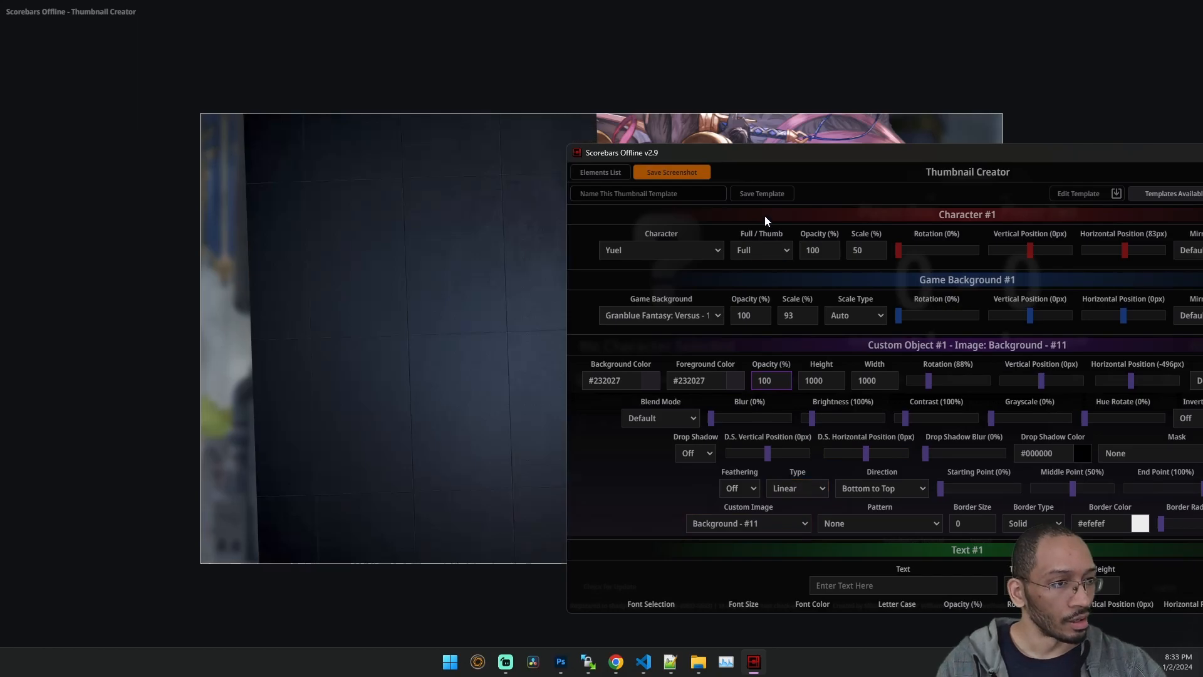
Set Custom Object #1's custom image to None.
left_click_drag(771, 159, 419, 134)
left_click(409, 499)
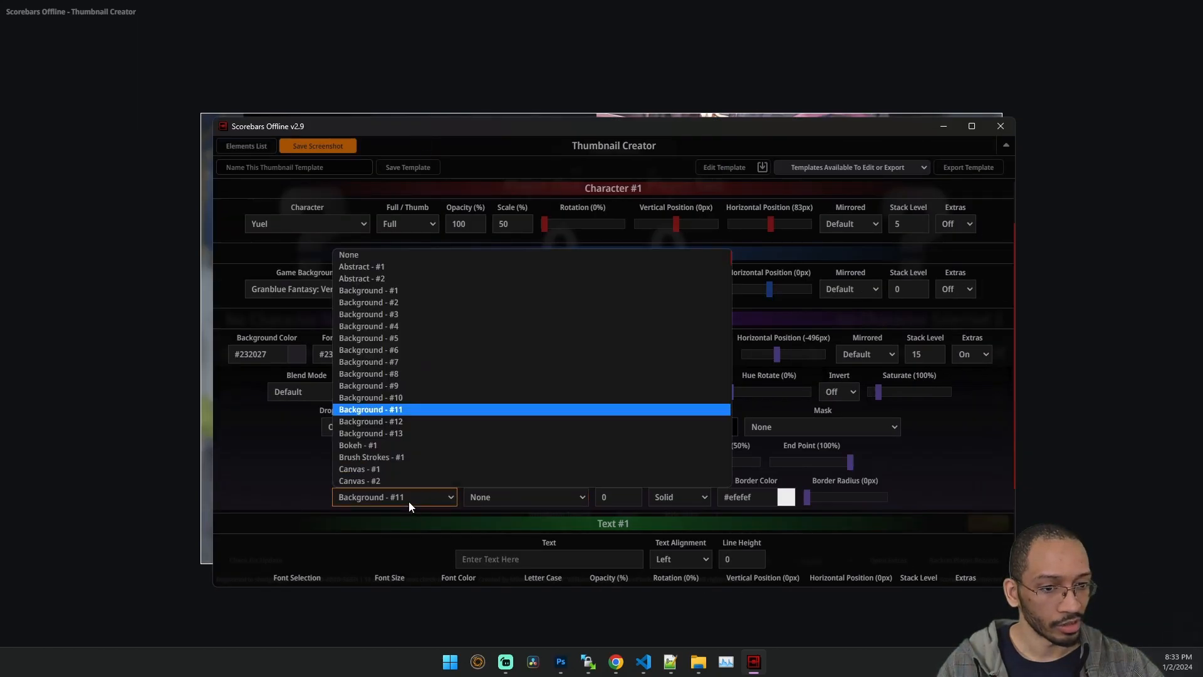
left_click(378, 253)
Apply the Crosses And Circles - 2 pattern to Custom Object #1, with the preview uncovered beside the settings.
left_click_drag(472, 129, 974, 128)
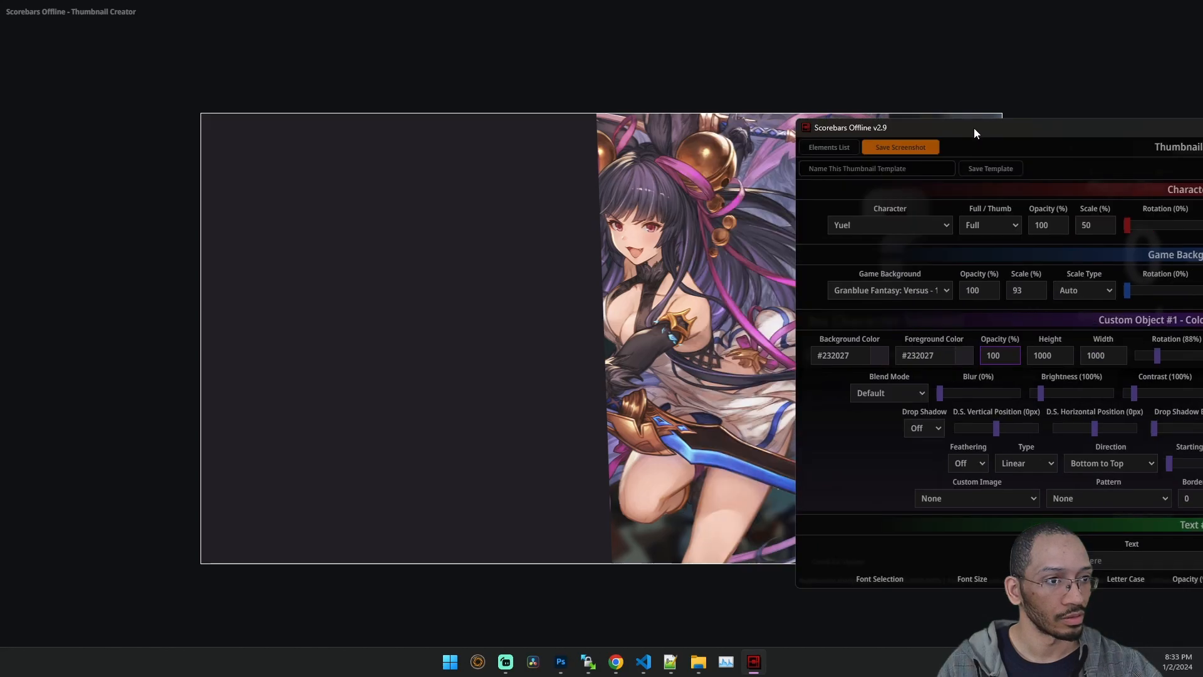
left_click(1063, 506)
left_click(1063, 499)
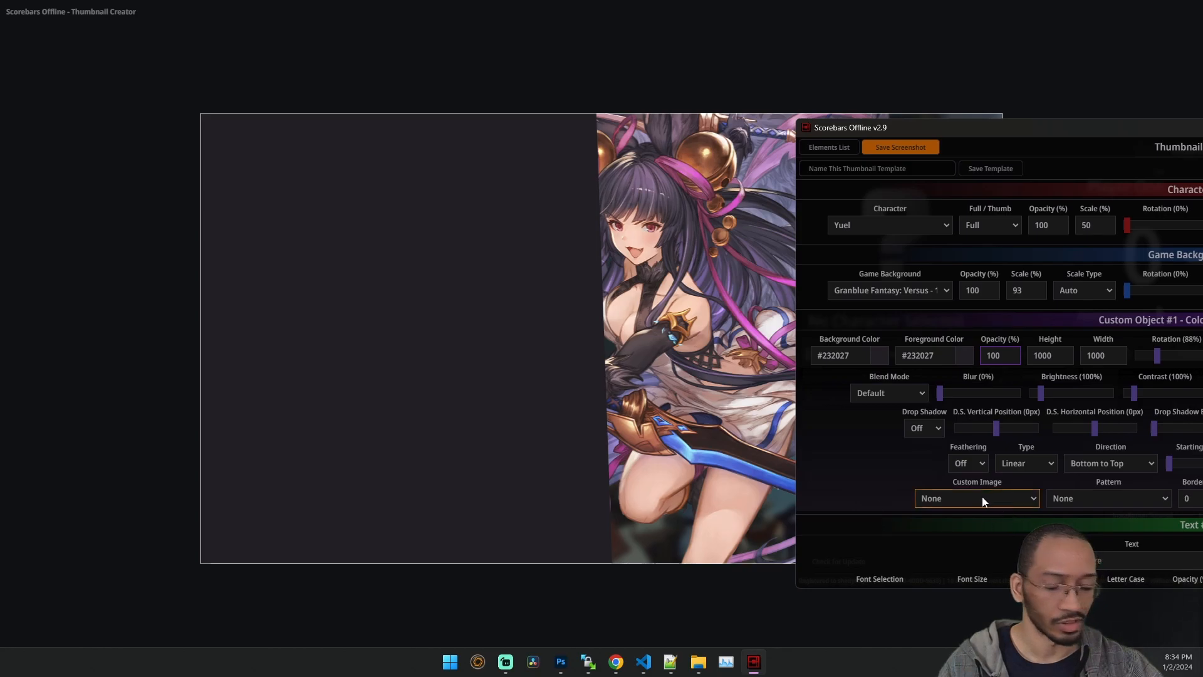
left_click(1087, 504)
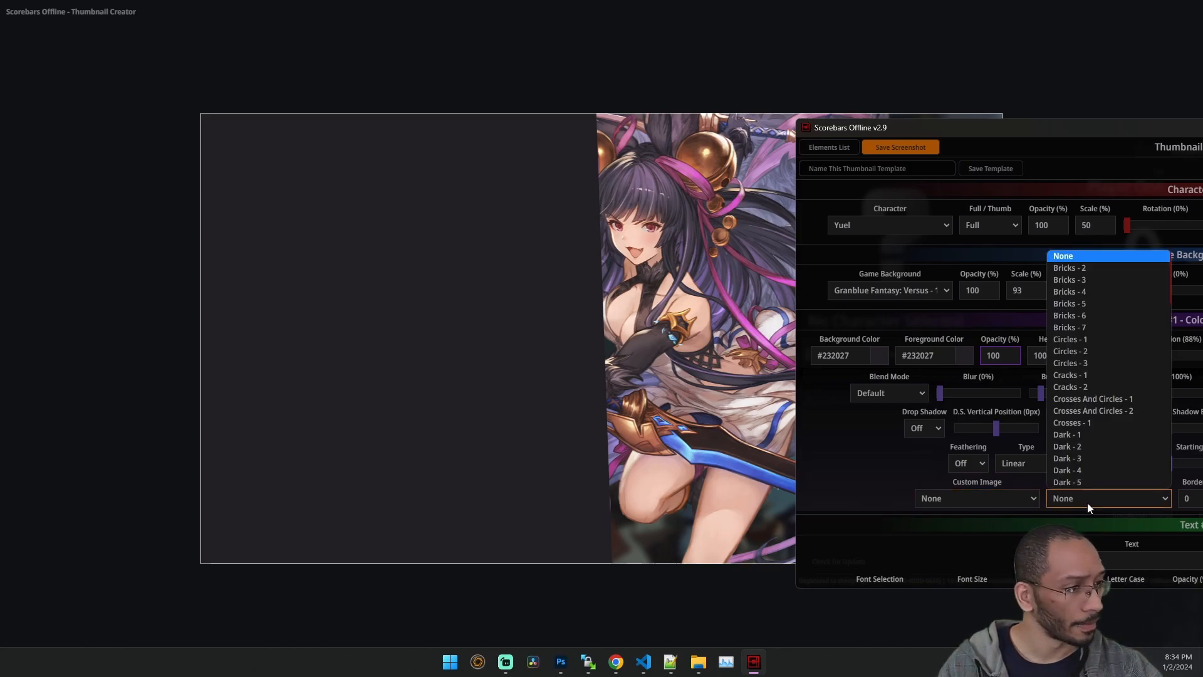
left_click(1088, 413)
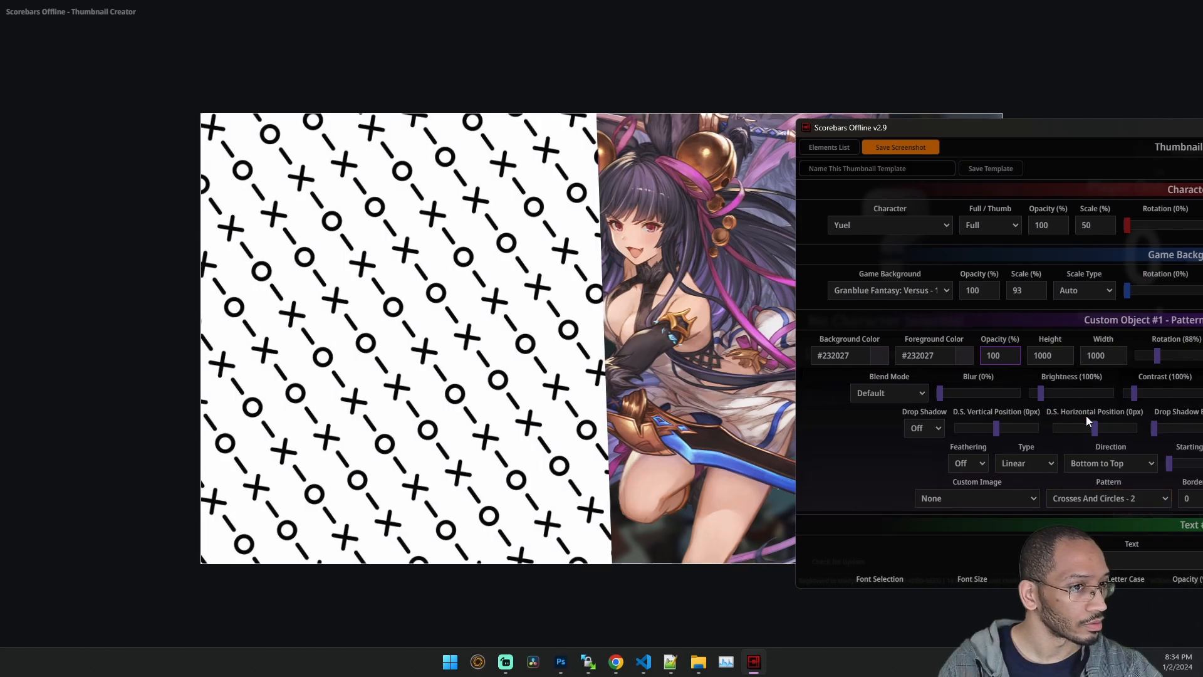
Resize Custom Object #1 to a height of 720 and a width of 1280.
left_click_drag(956, 134, 871, 129)
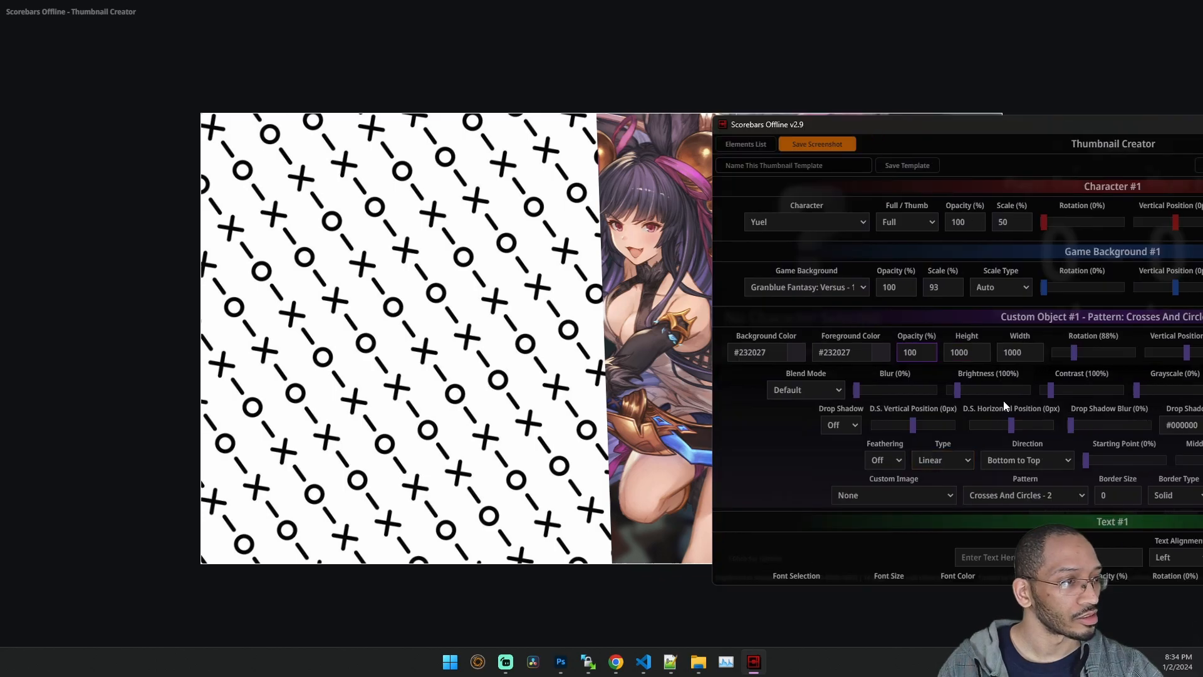
left_click(967, 353)
key("Down")
double_click(959, 352)
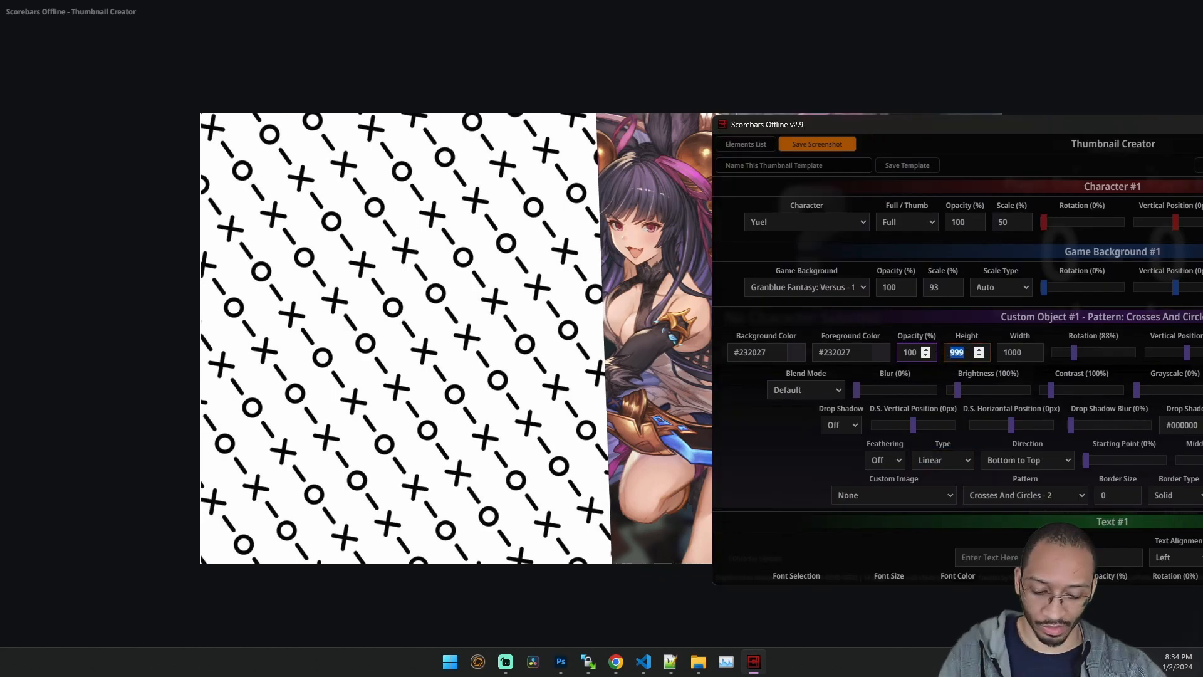
type("1280")
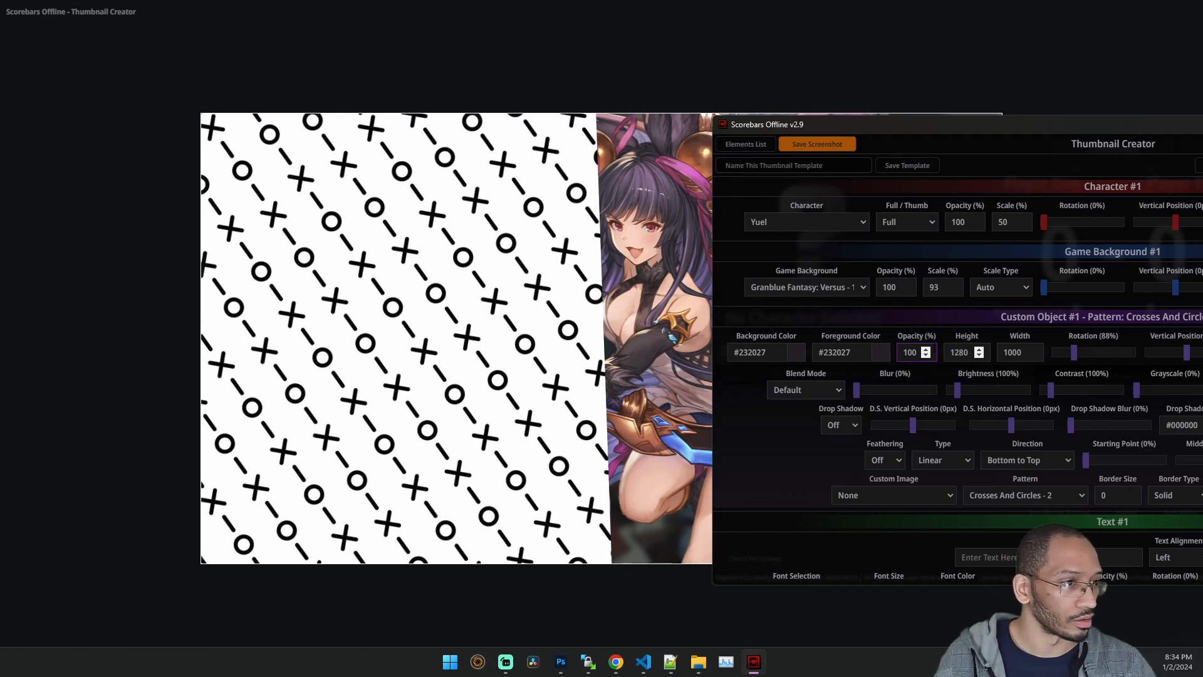
key("BackSpace")
key("BackSpace")
key("BackSpace")
key("BackSpace")
type("720")
key("Tab")
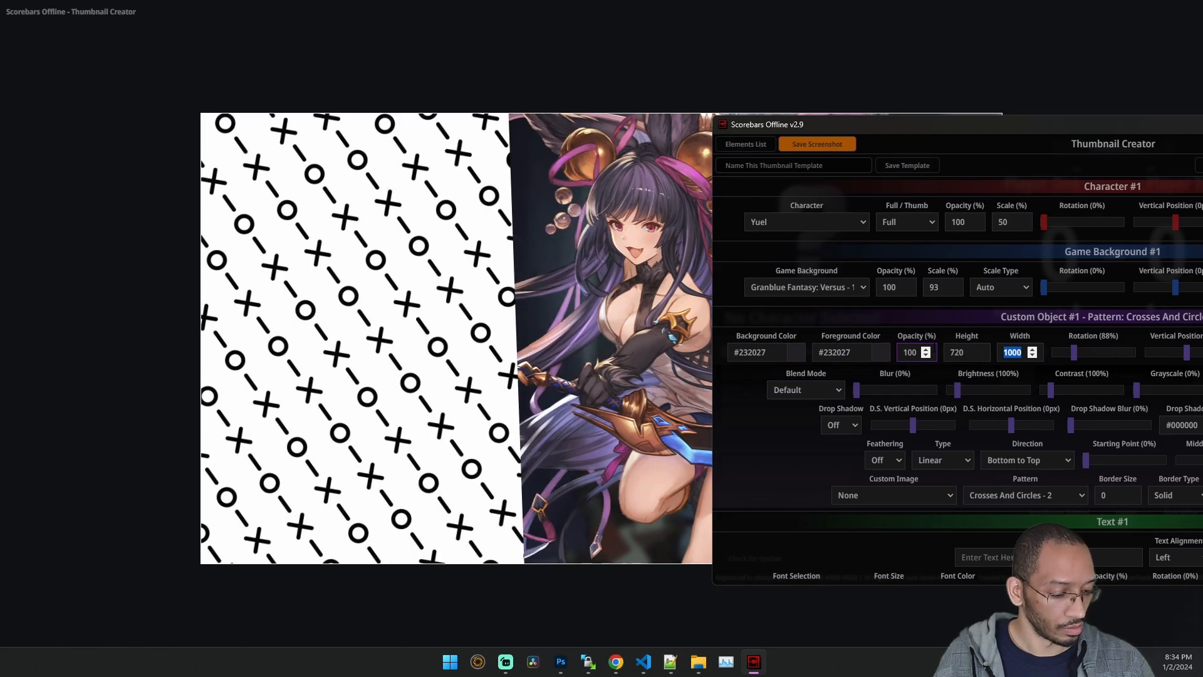
type("12")
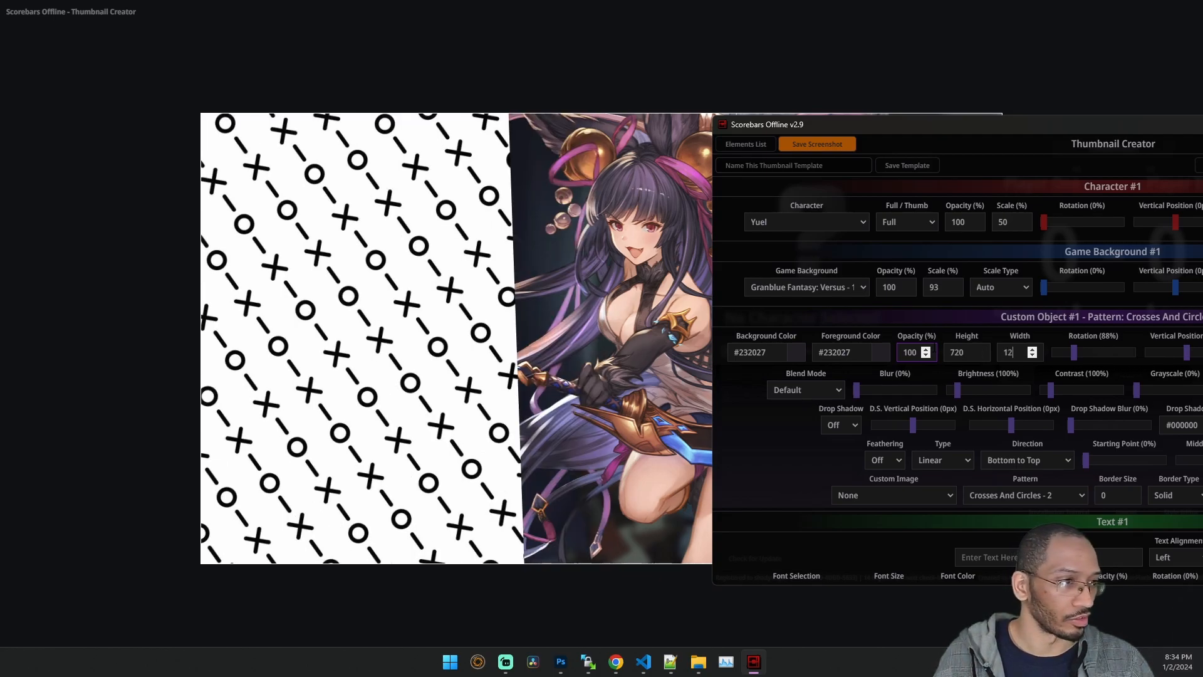
type("80")
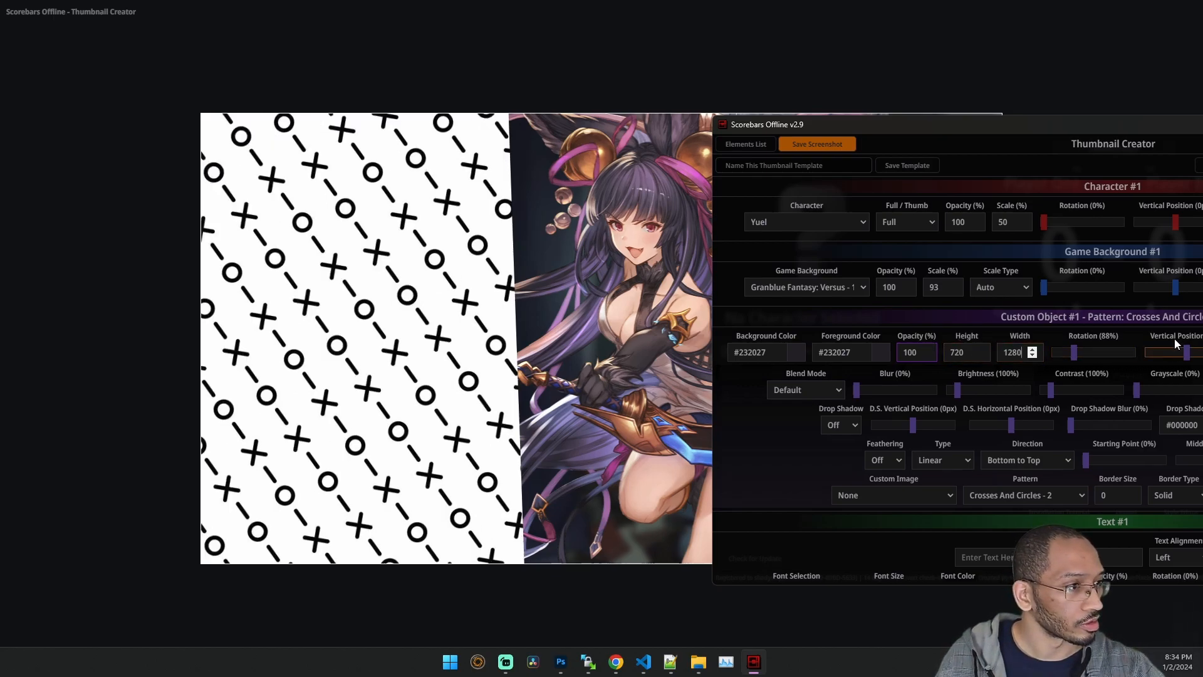
Reset Custom Object #1's horizontal position to 0px.
left_click_drag(966, 123, 858, 123)
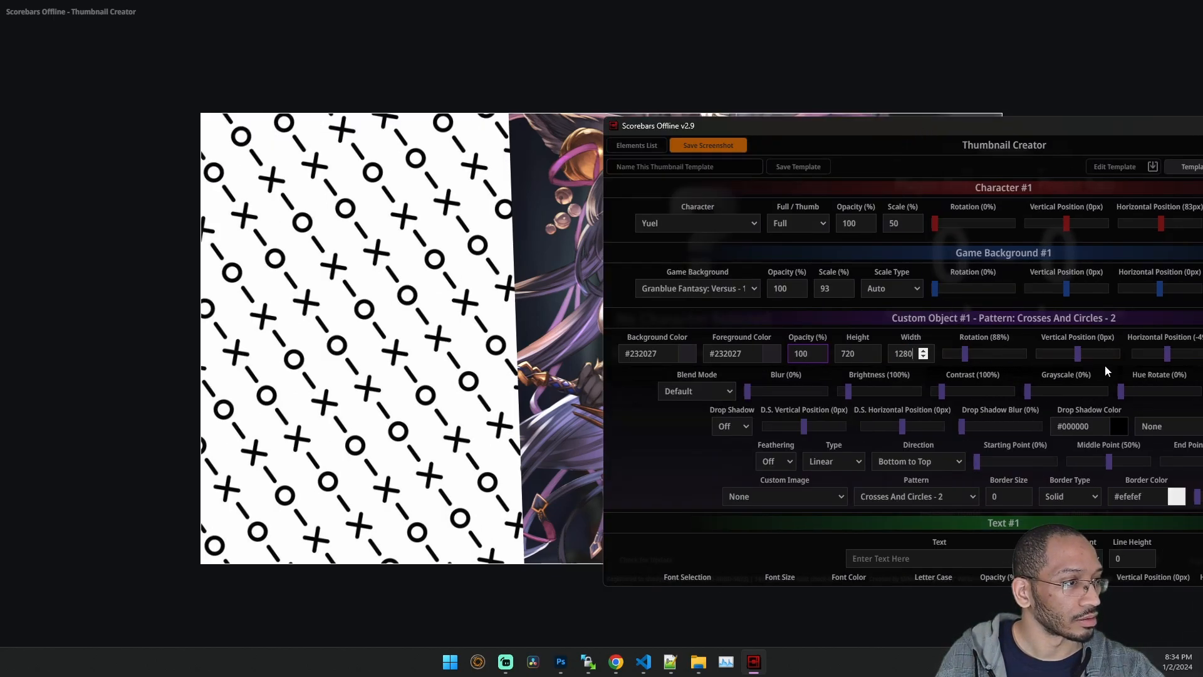
left_click_drag(1167, 354, 1171, 354)
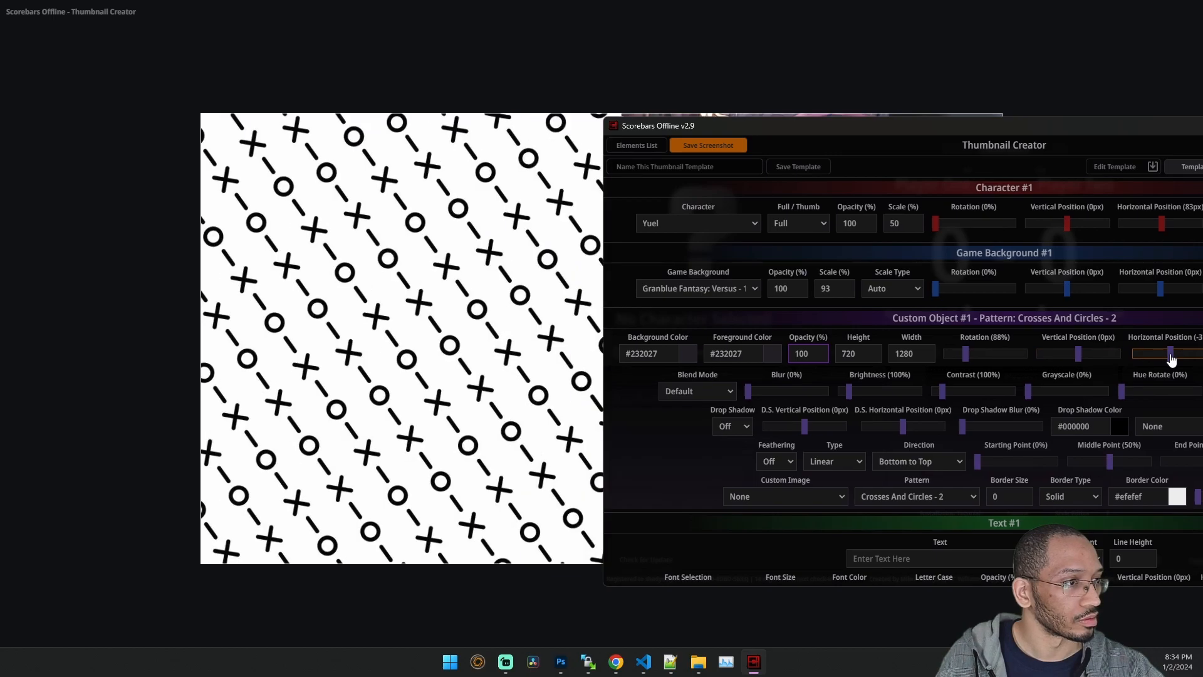
left_click_drag(1056, 132, 735, 115)
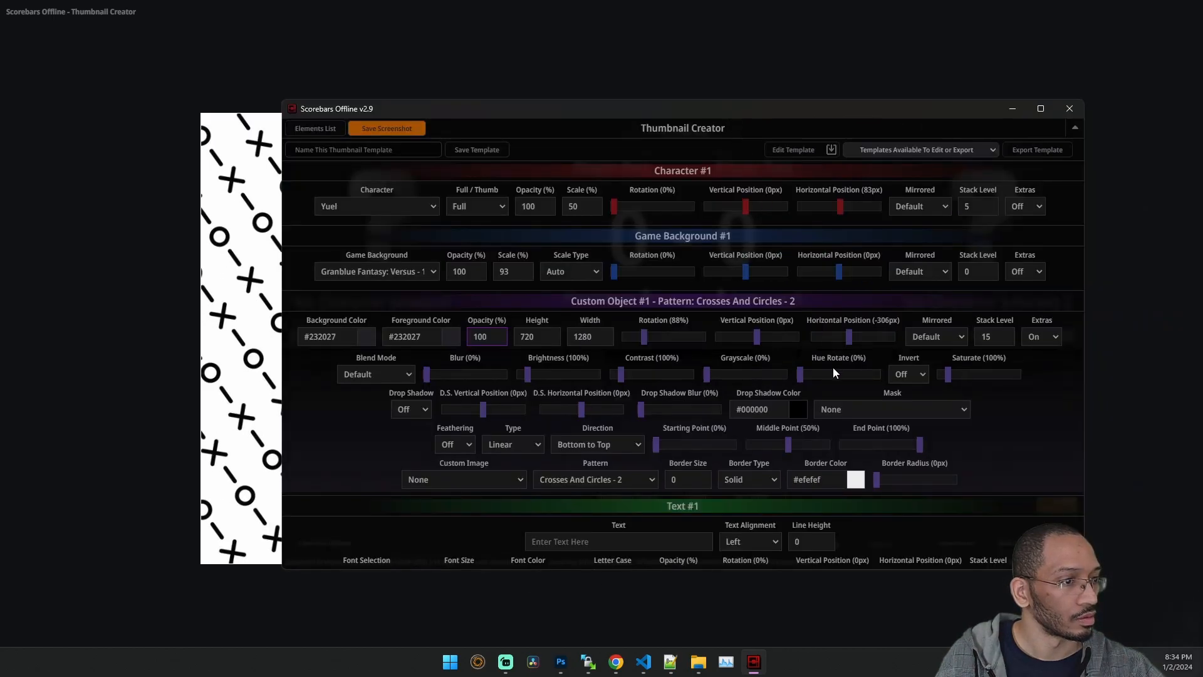
left_click(854, 336)
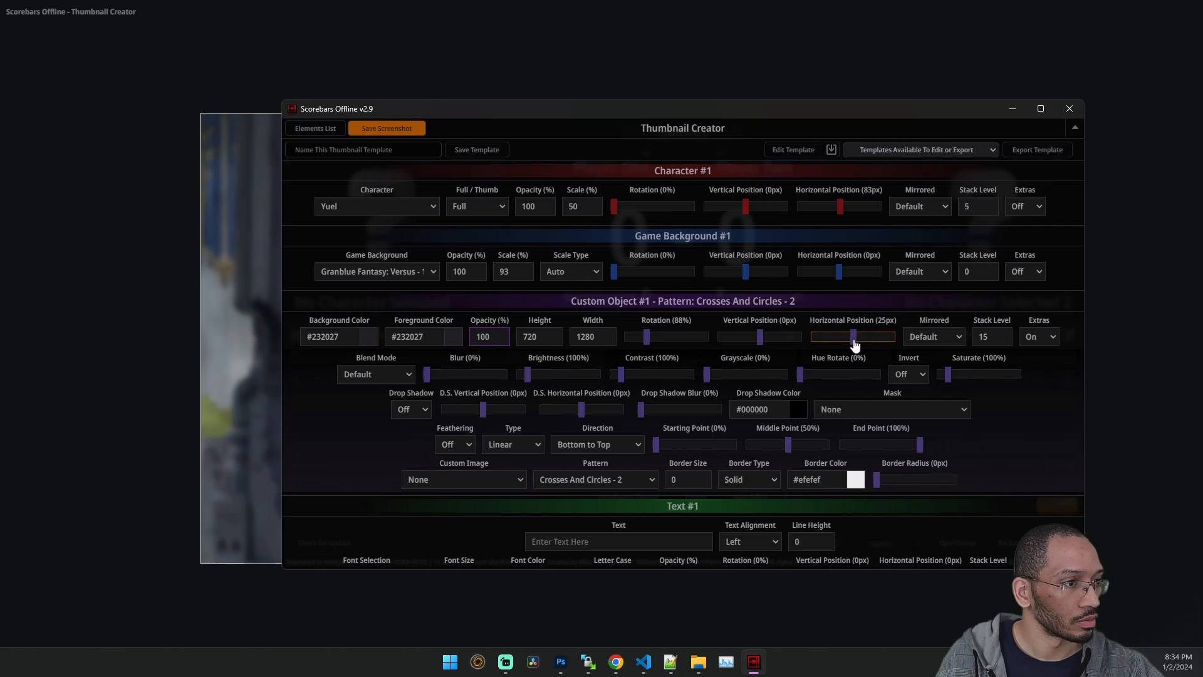
left_click_drag(857, 345, 854, 343)
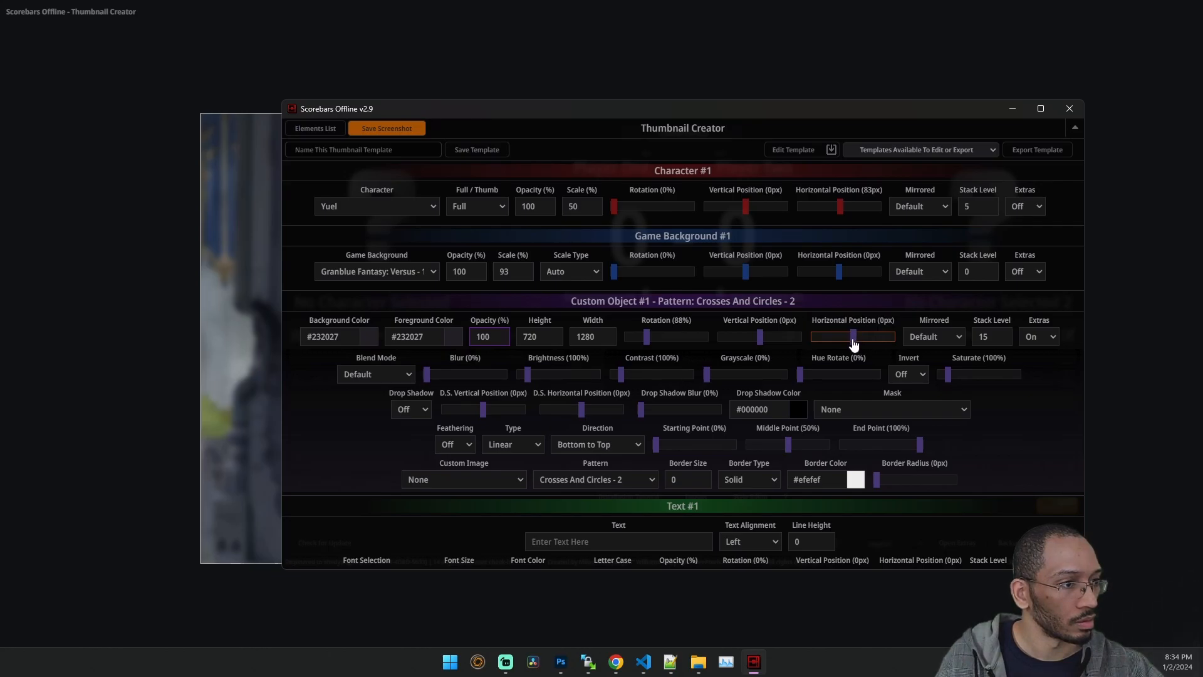
Reset Custom Object #1's rotation to 0%, view the whole pattern uncovered, and bring the settings window back.
left_click_drag(699, 112, 851, 208)
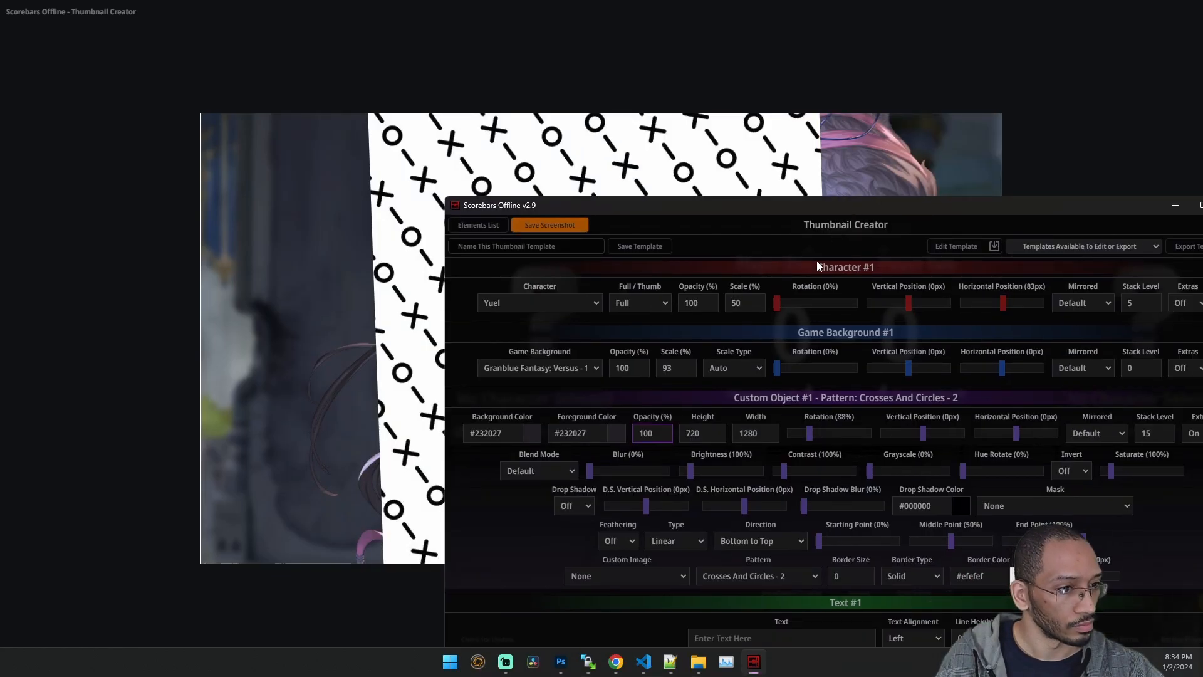
double_click(810, 439)
left_click_drag(815, 209, 922, 131)
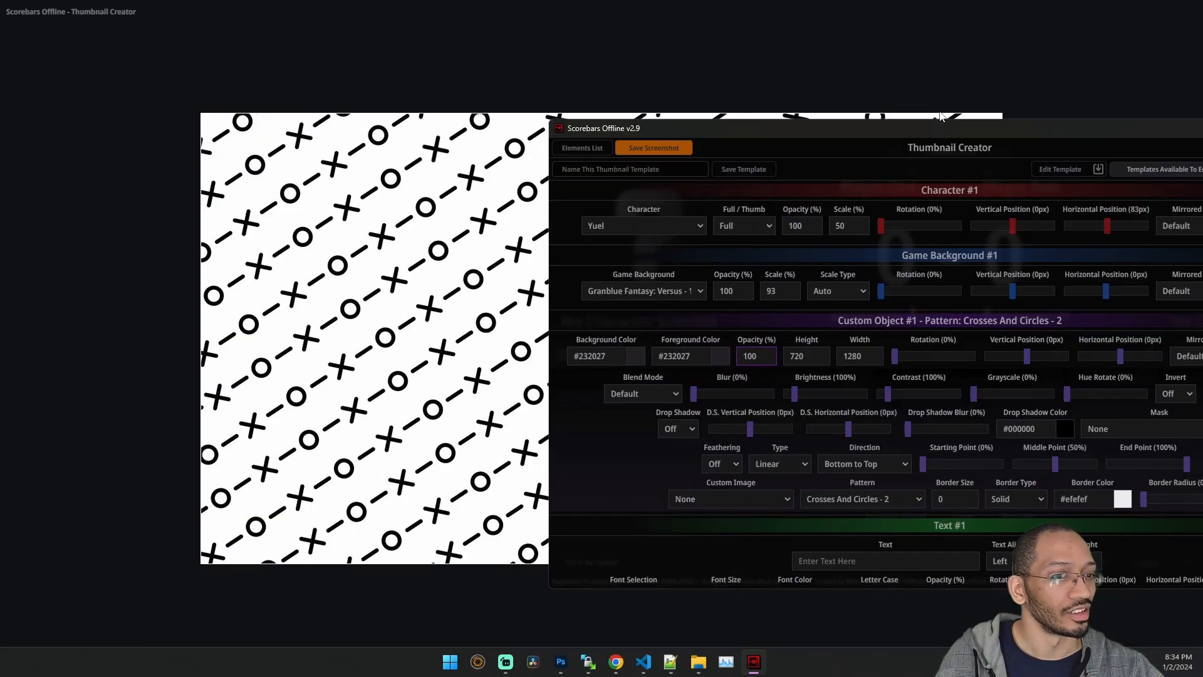
left_click(940, 111)
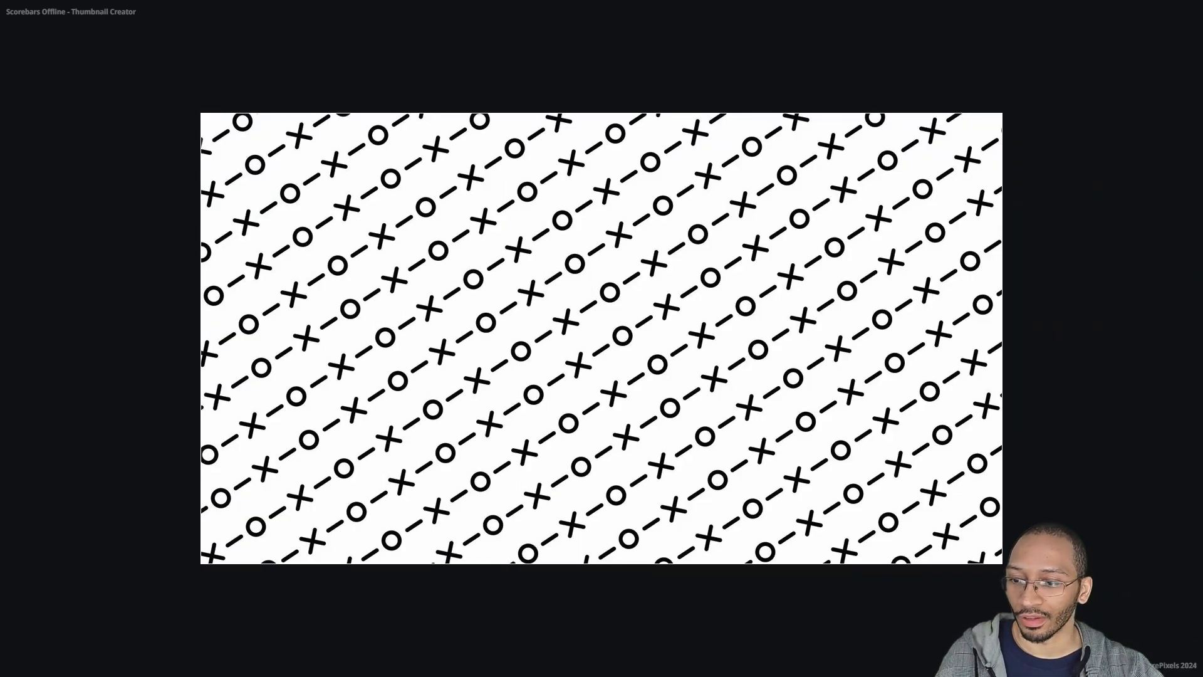
key("alt+Tab")
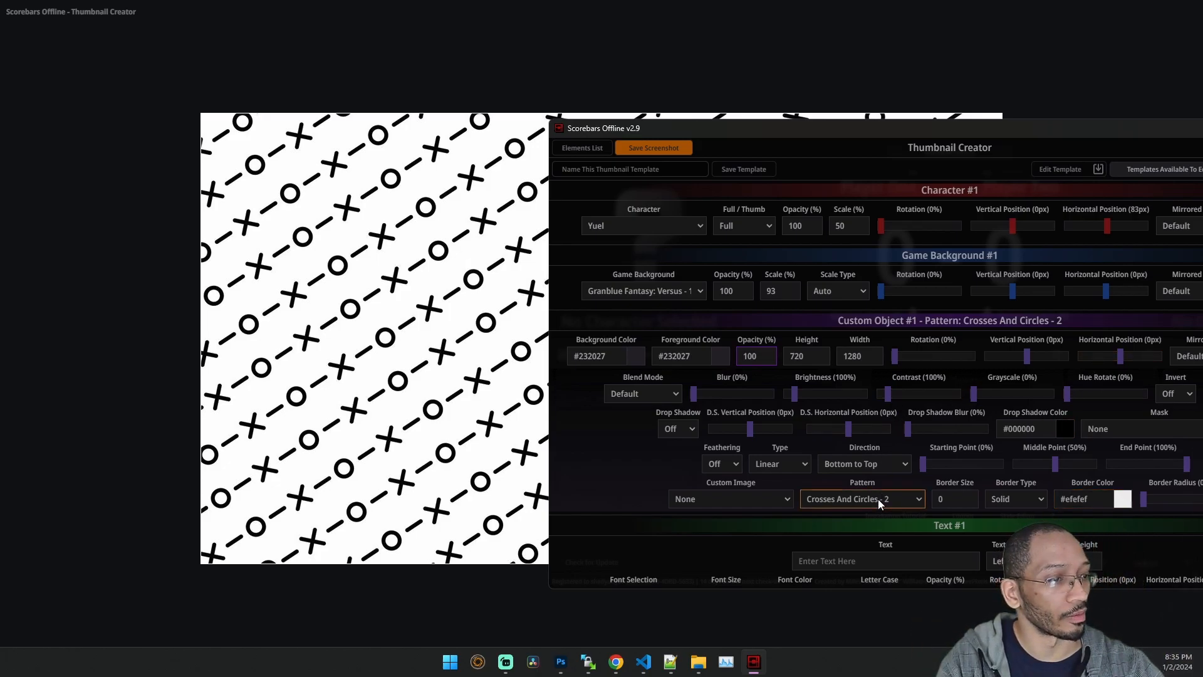
Try the Multiply and Screen blend modes on Custom Object #1's pattern.
left_click(660, 390)
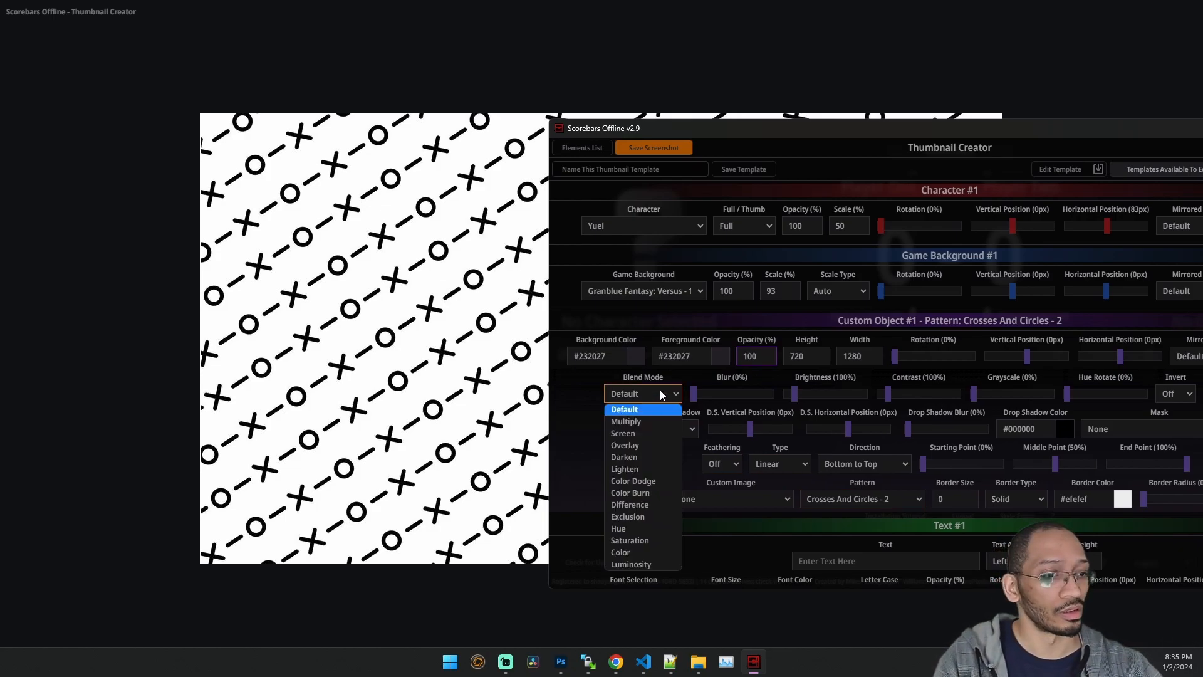
left_click(652, 423)
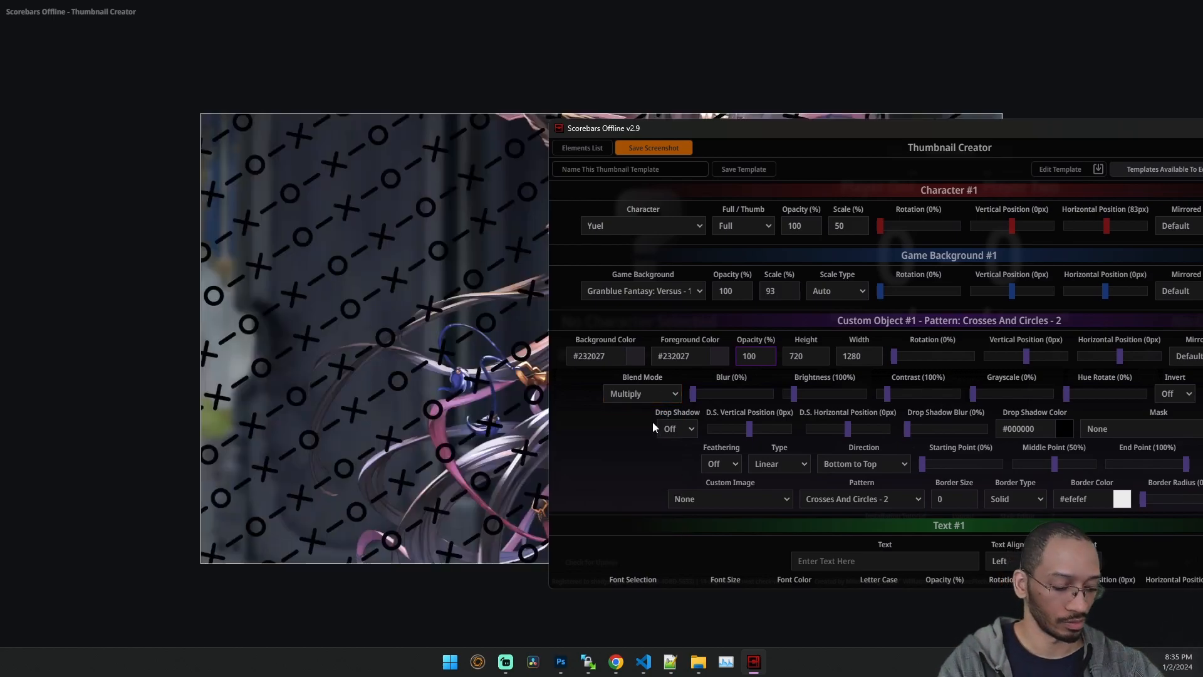
key("Down")
key("Up")
key("Down")
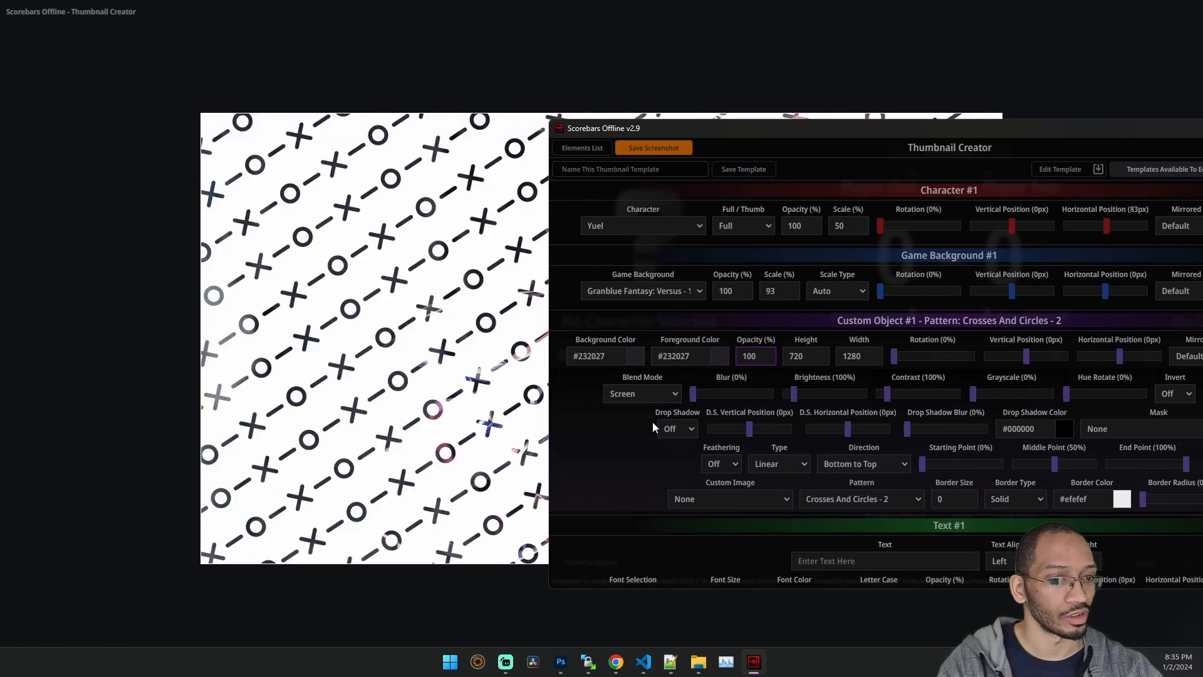
Uncover more of the preview and set Custom Object #1's blend mode to Overlay.
left_click_drag(667, 129, 731, 125)
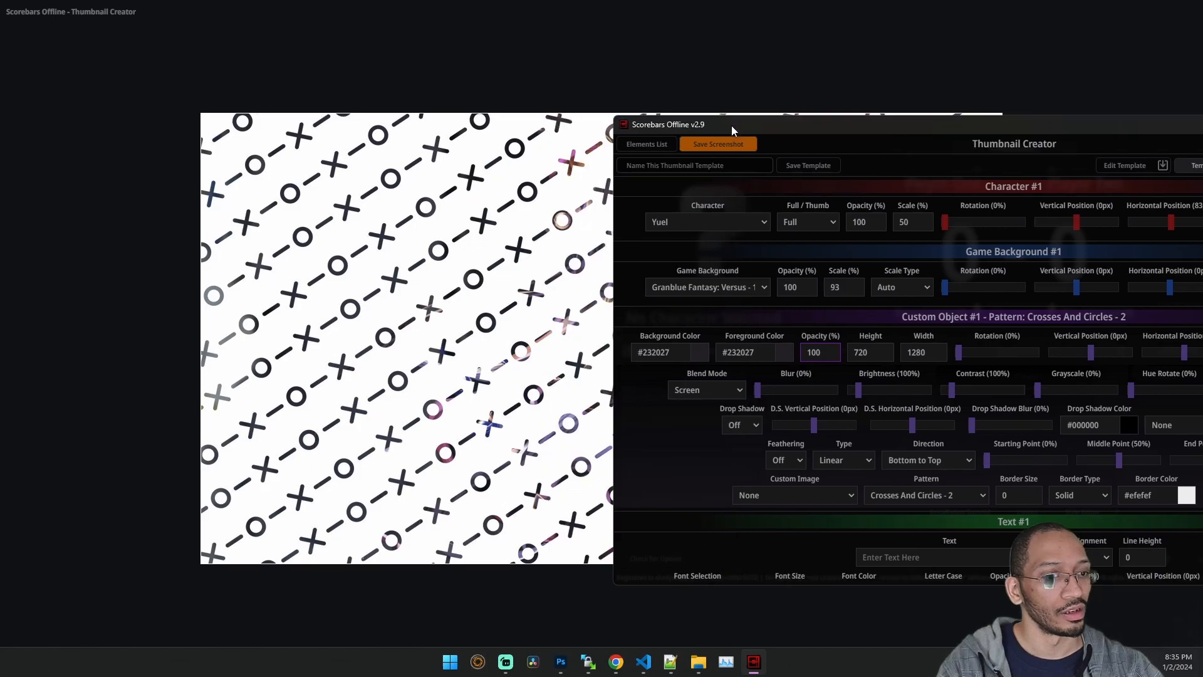
left_click(708, 389)
left_click(709, 389)
key("Down")
key("Down")
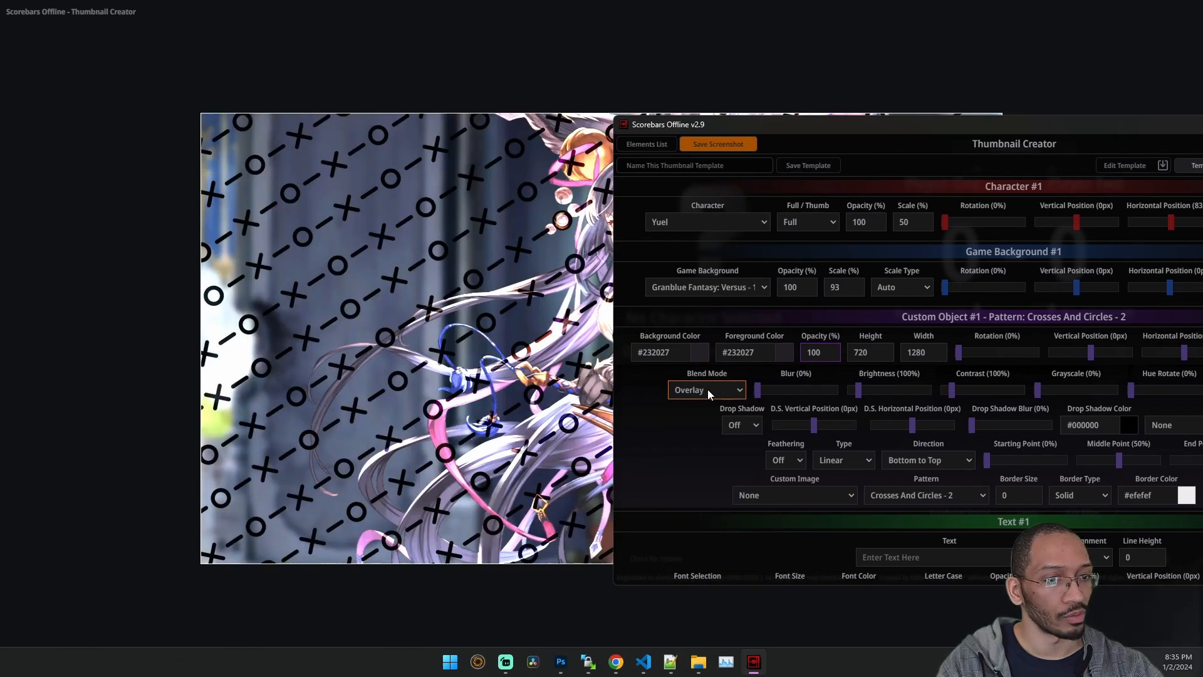
Set Custom Object #1's blend mode to Default and turn on Invert for its pattern.
key("Down")
key("Up")
left_click(708, 389)
left_click(705, 406)
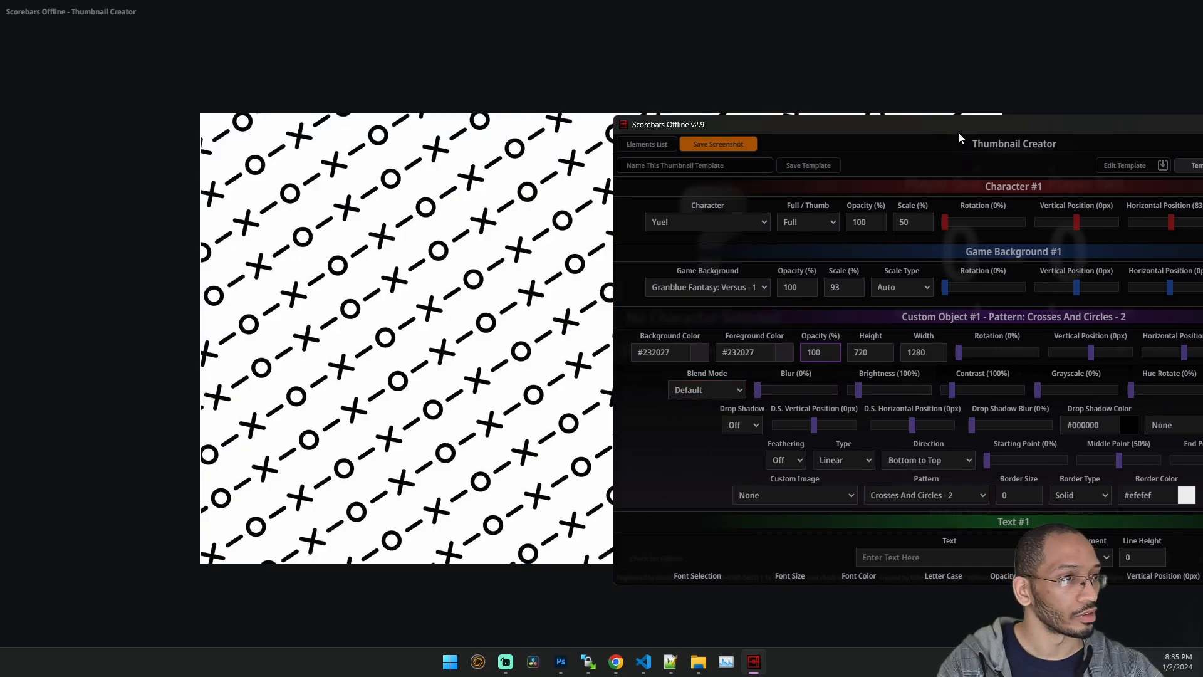
mouse_move(958, 138)
left_mouse_down()
mouse_move(547, 122)
mouse_move(794, 123)
mouse_move(961, 148)
left_mouse_up()
left_click(834, 374)
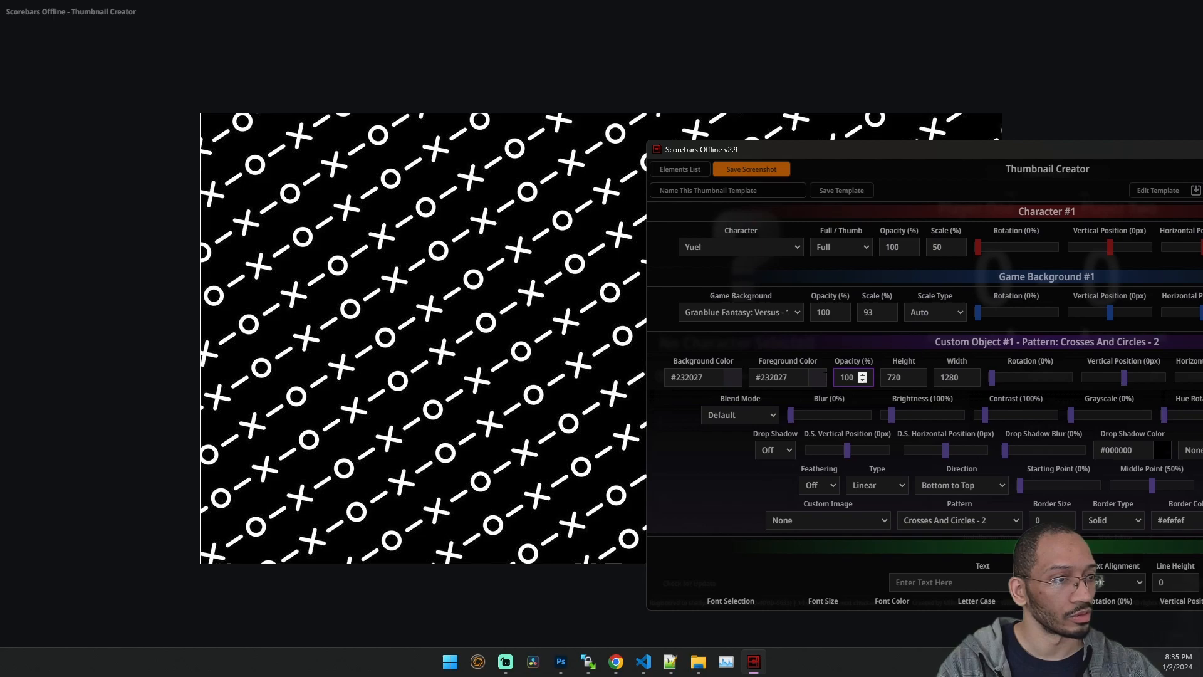
Try the Overlay blend mode on the inverted pattern, choose Screen instead, and reposition the settings window.
left_click(740, 415)
left_click(732, 454)
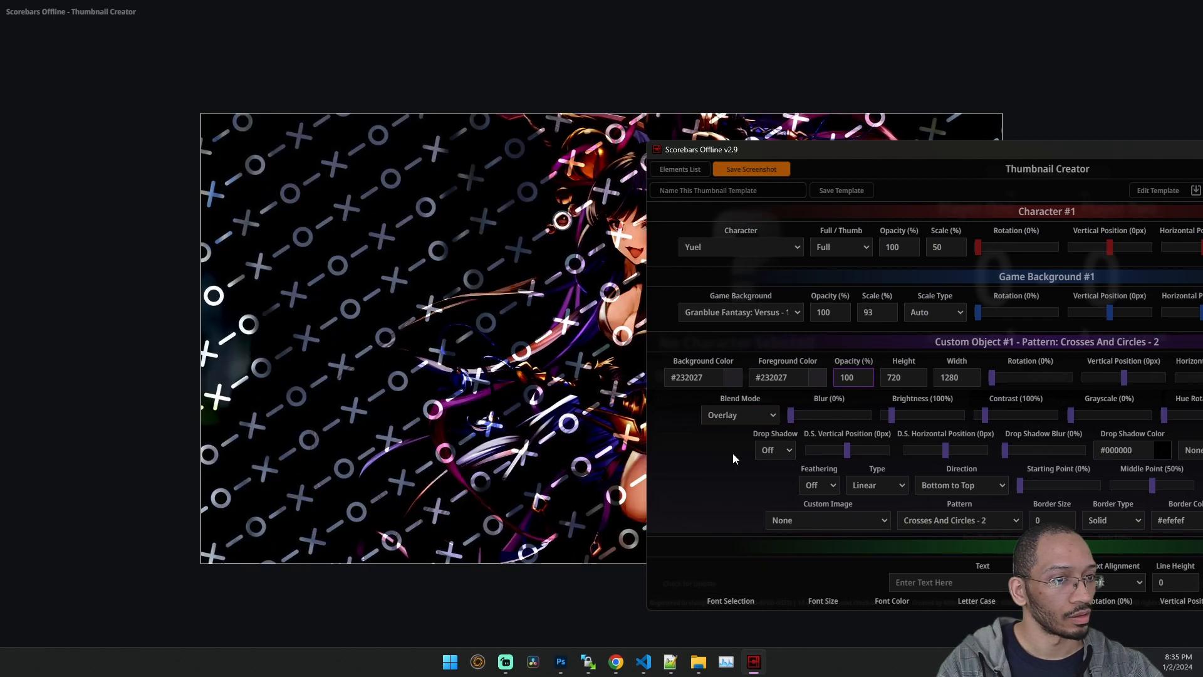
left_click_drag(796, 151, 621, 136)
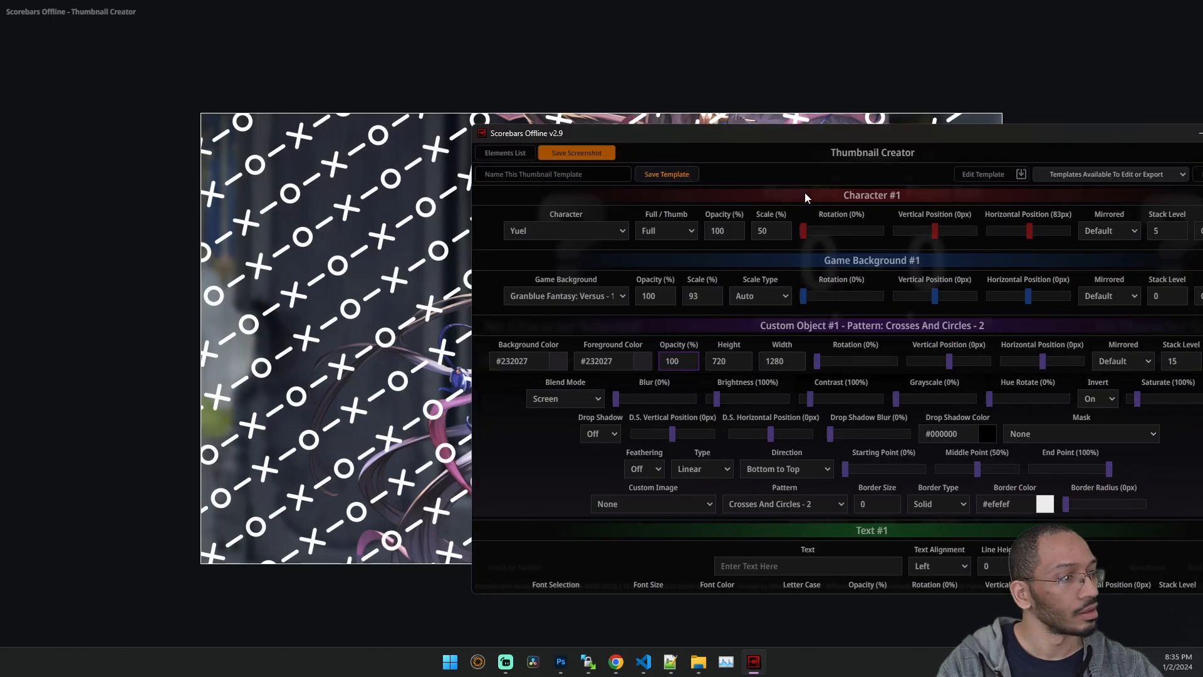
Set Custom Object #1's stack level to 4 to place the pattern behind the character, and view the preview.
left_click_drag(937, 139, 938, 110)
left_click_drag(128, 98, 124, 97)
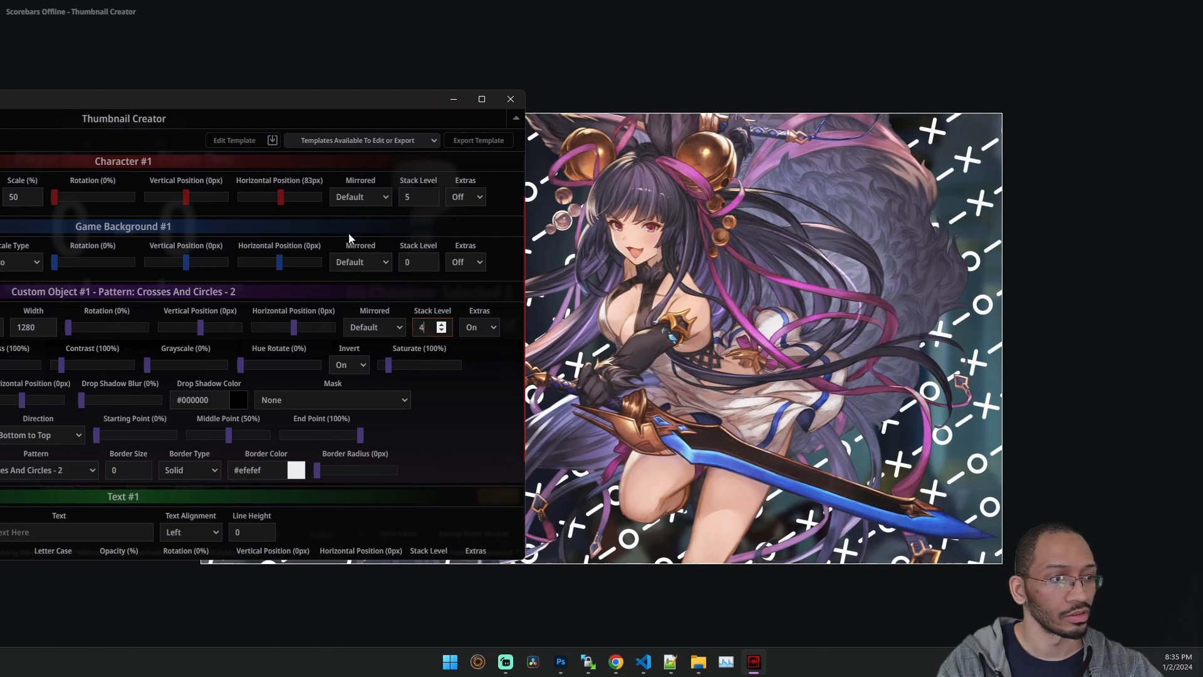
left_click_drag(175, 100, 883, 129)
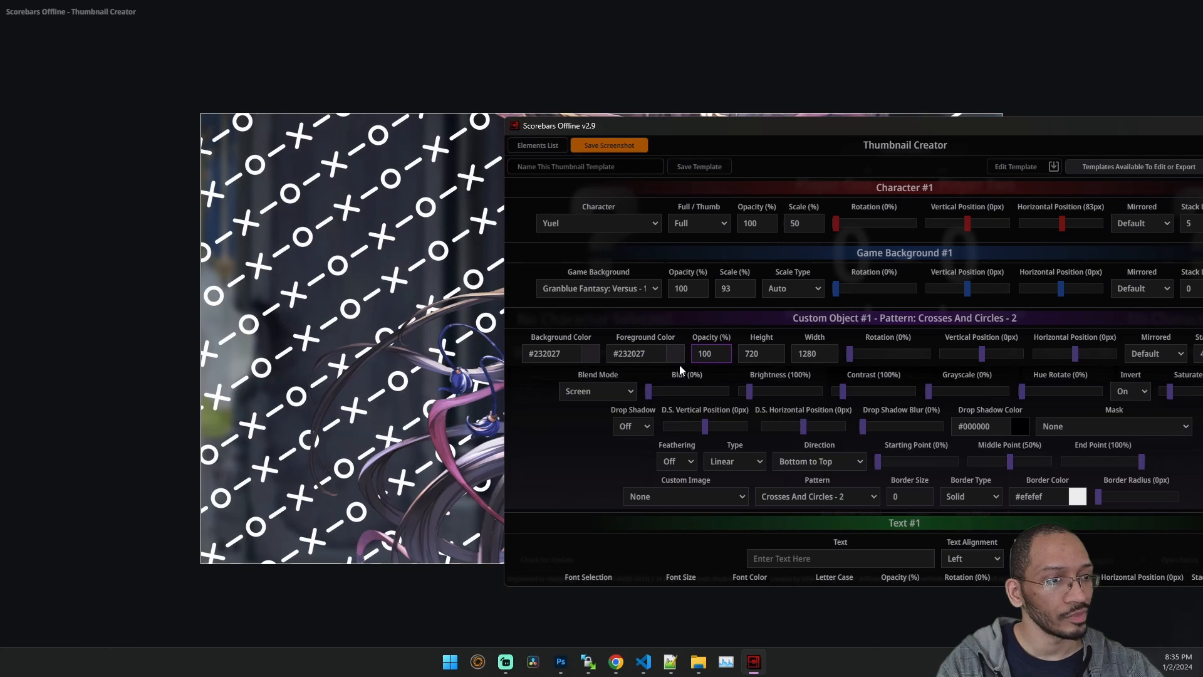
Set Custom Object #1's opacity to 25%.
left_click_drag(713, 355, 646, 353)
type("25")
left_click_drag(653, 129, 552, 123)
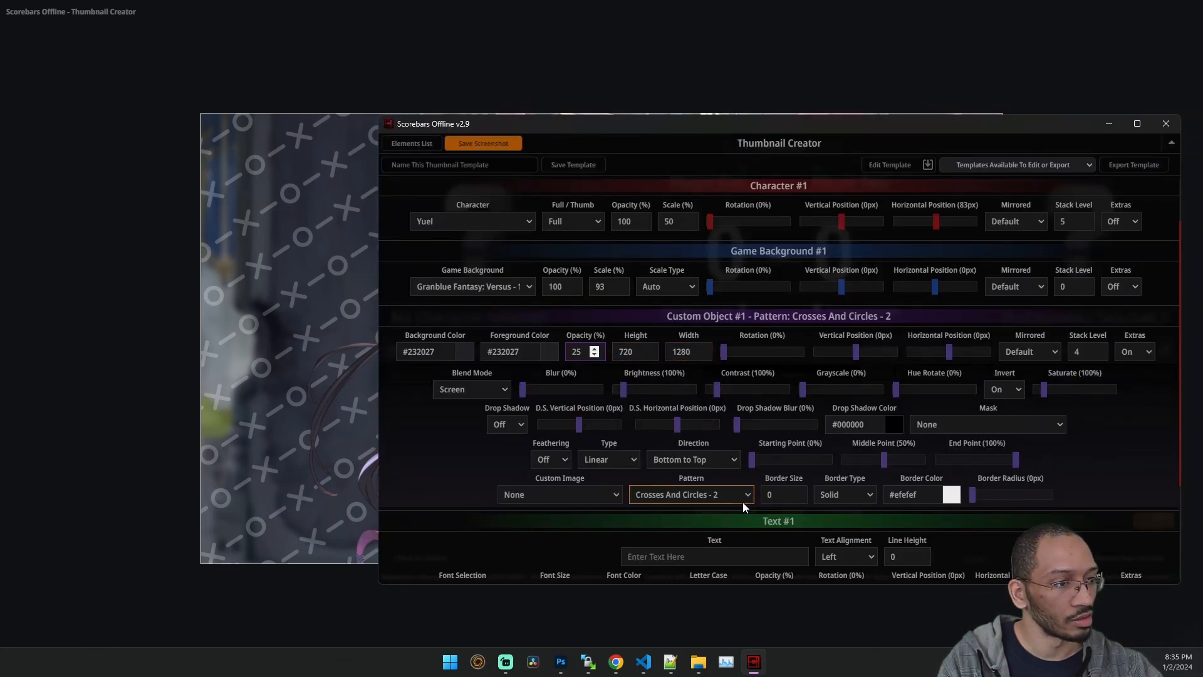
Turn on feathering for Custom Object #1, set its direction to Top to Bottom, and uncover the preview.
left_click(554, 457)
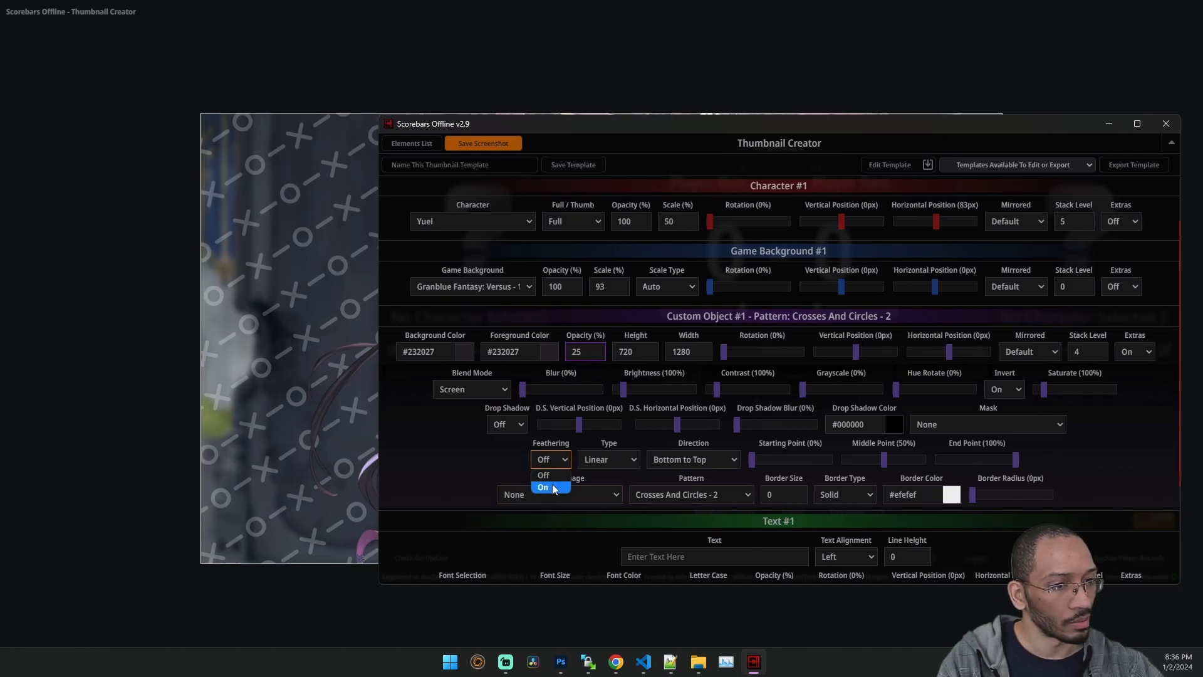
left_click(552, 484)
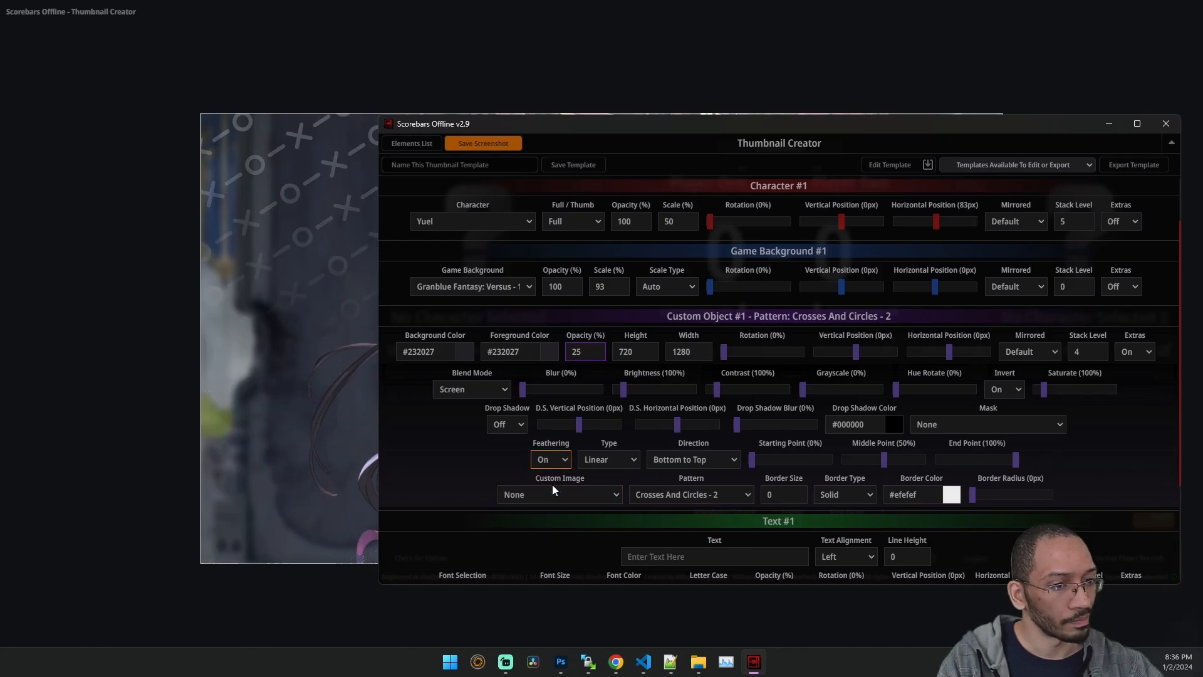
left_click(711, 461)
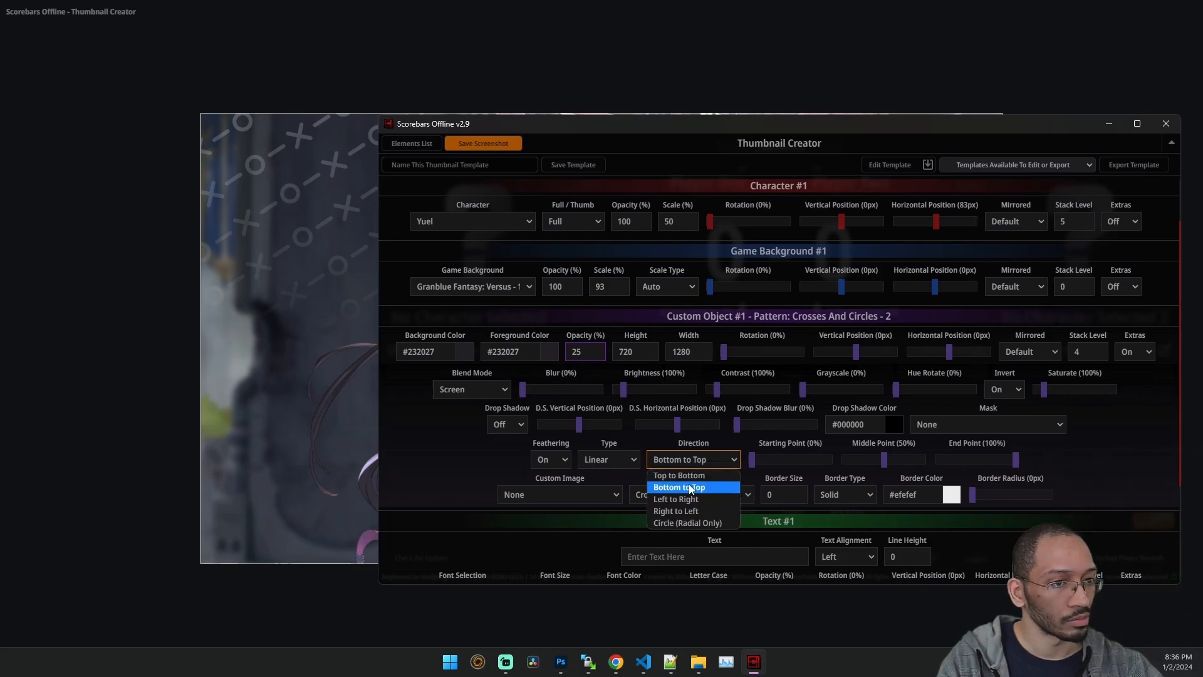
left_click(689, 475)
key("super+shift+s")
left_click_drag(725, 126, 355, 119)
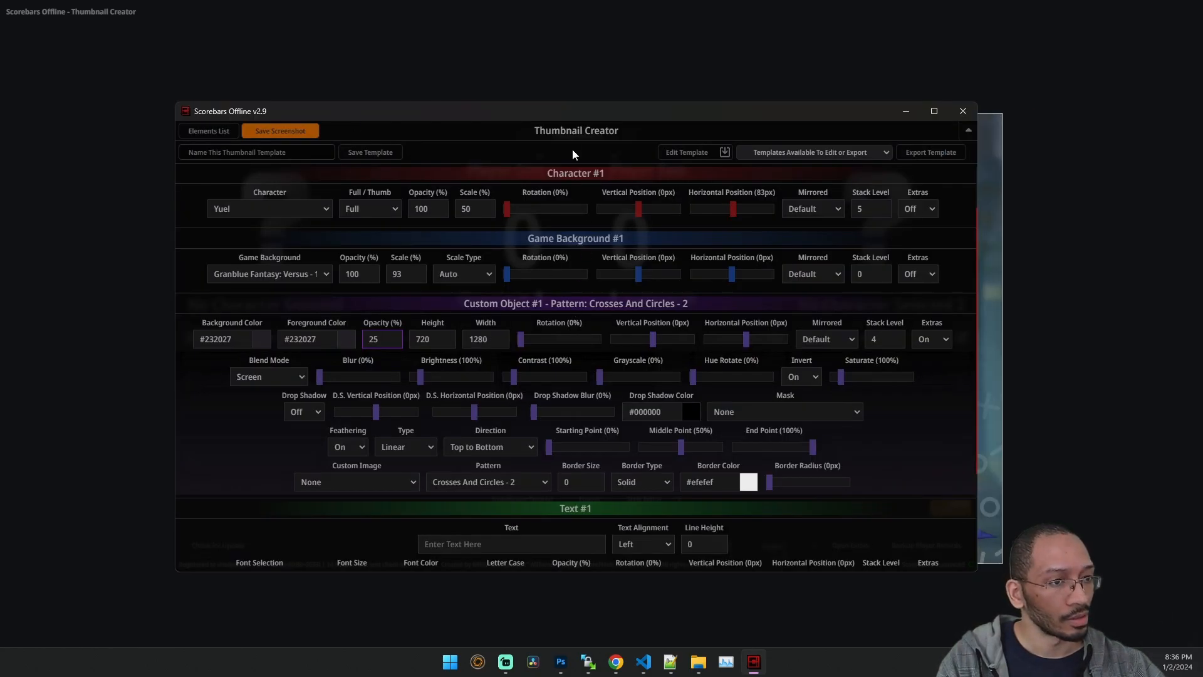
left_click_drag(556, 115, 593, 96)
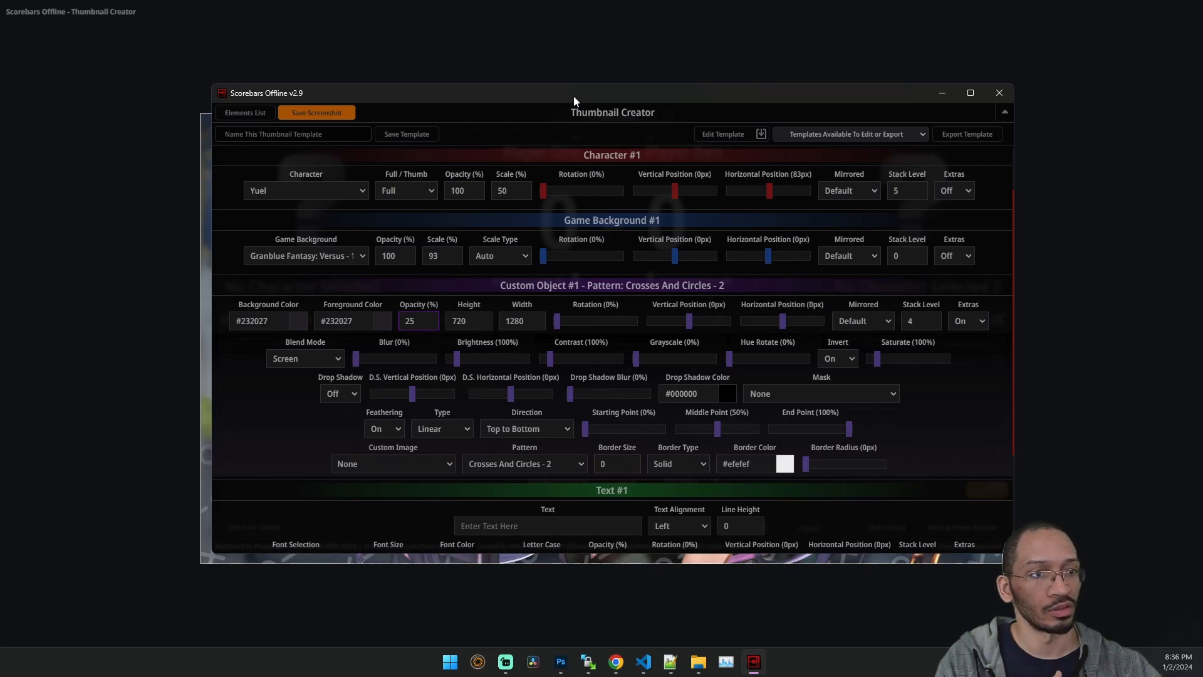
left_click_drag(573, 96, 733, 97)
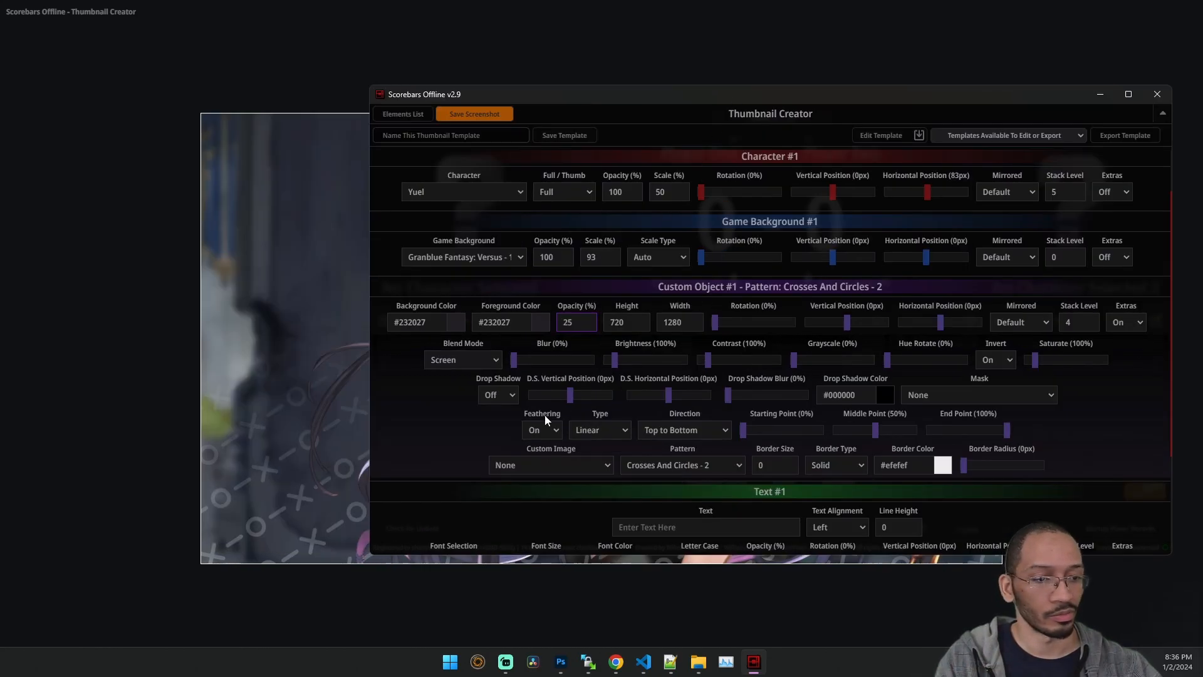
Set Custom Object #1's blend mode to Default and its vertical position to 31px.
left_click(487, 365)
left_click(486, 377)
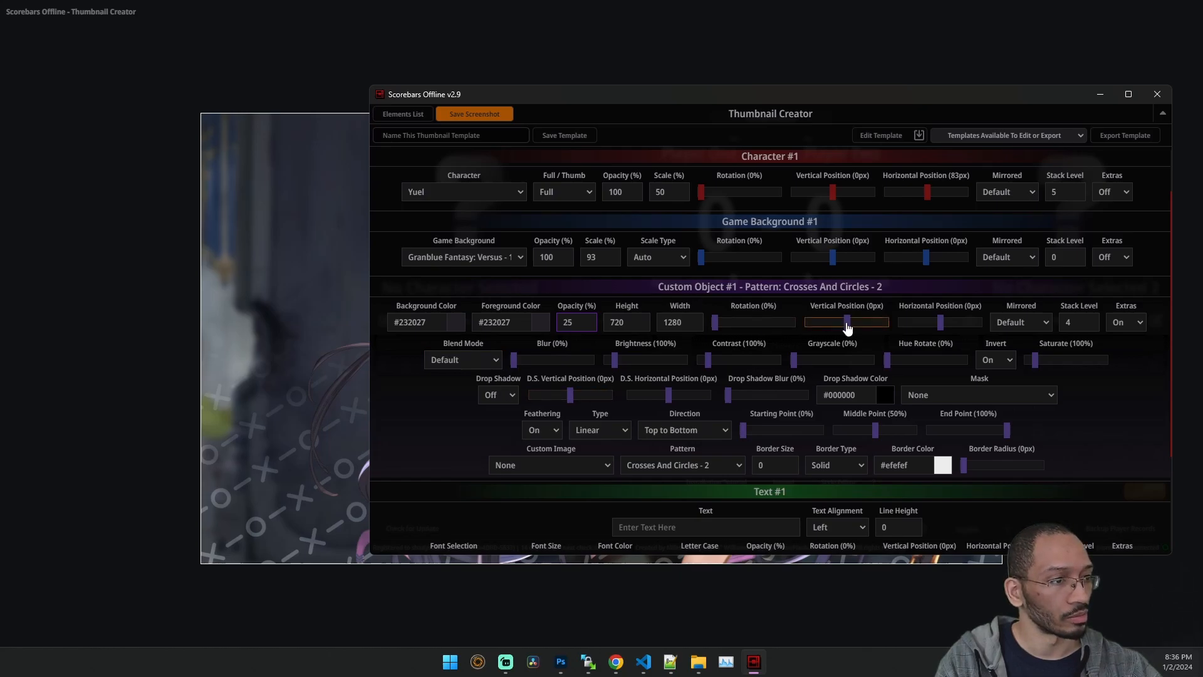
scroll(848, 329, "up", 20)
scroll(847, 329, "up", 6)
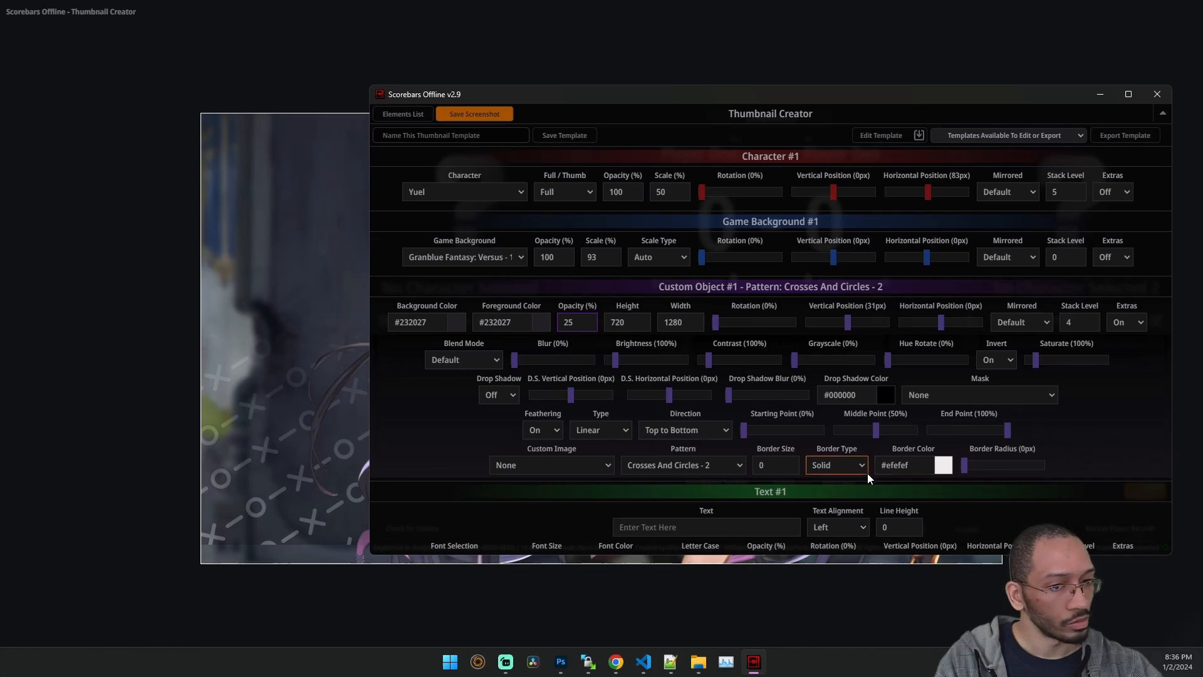
Give Custom Object #1 a border size of 17 and set its opacity to 100%.
left_click(788, 462)
scroll(788, 466, "up", 7)
scroll(788, 466, "up", 2)
left_click_drag(575, 323, 391, 302)
type("100")
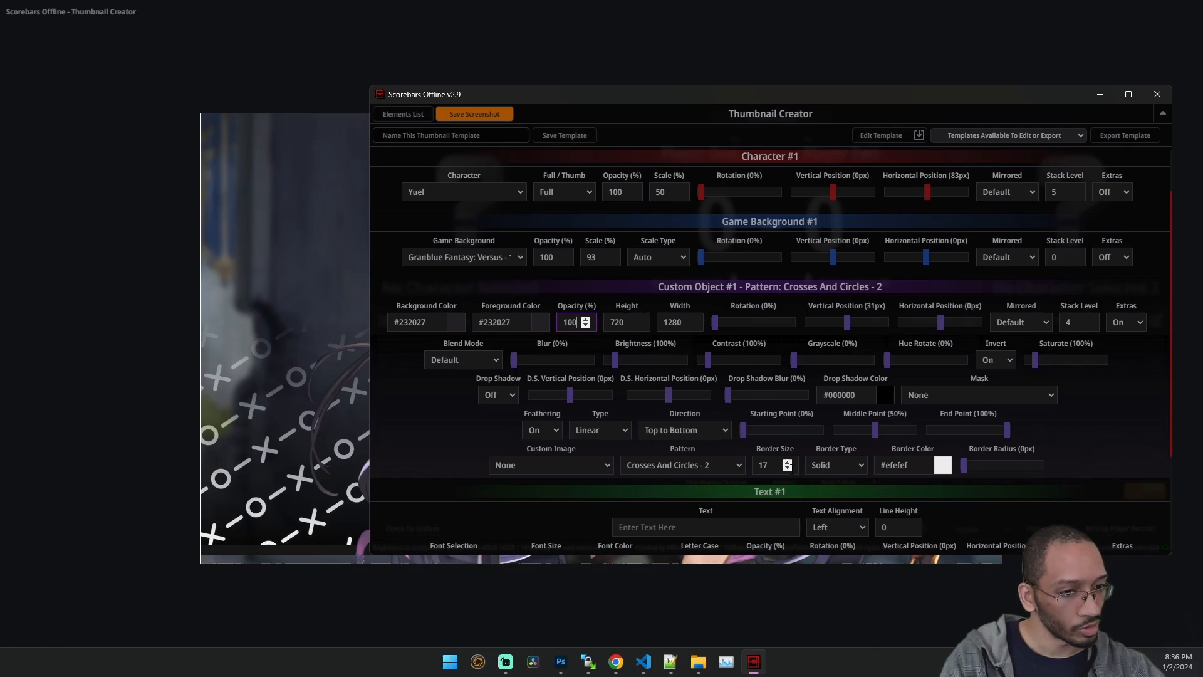
Toggle Custom Object #1's Invert option and leave it off.
left_click(996, 362)
left_click(1002, 387)
left_click(1003, 361)
left_click(998, 389)
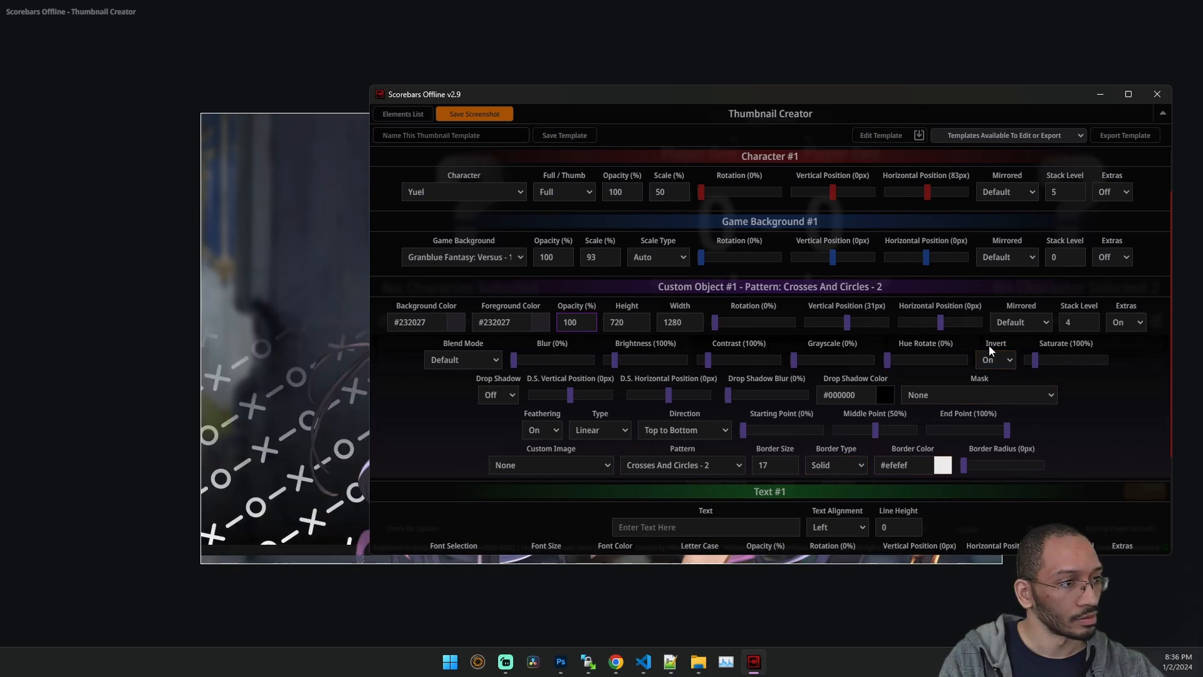
left_click(994, 378)
Set Custom Object #1's border color to #0054ff and try the Dashed and Double border types.
left_click(905, 465)
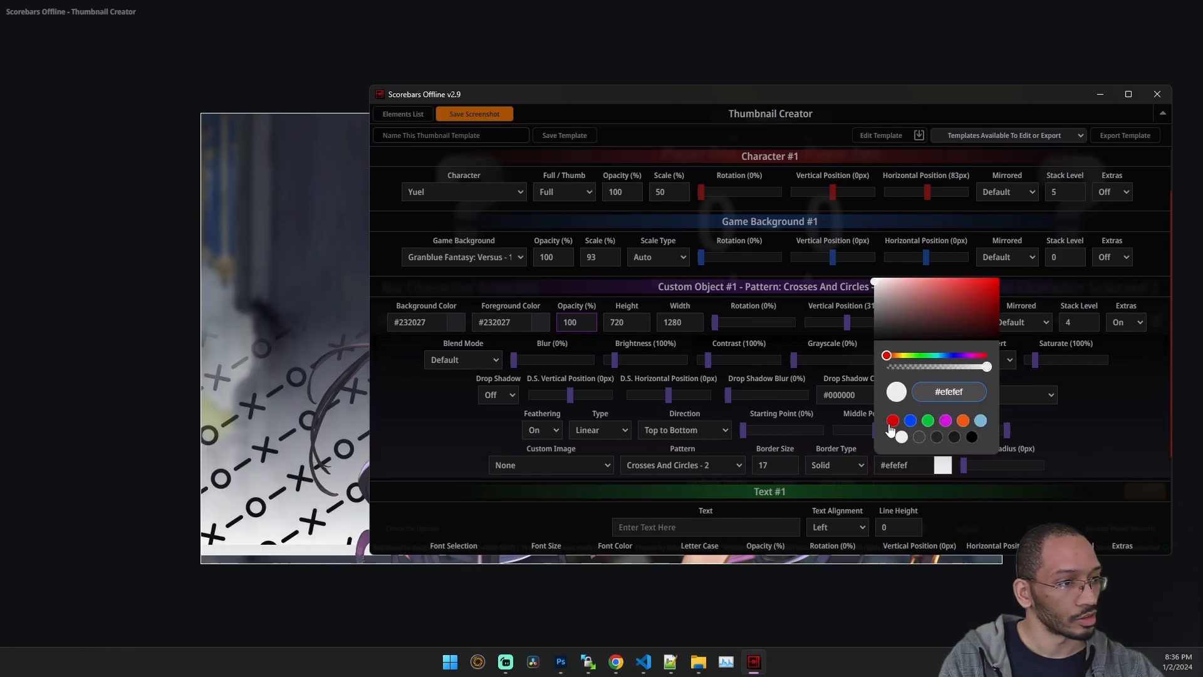
left_click(910, 421)
left_click(1082, 445)
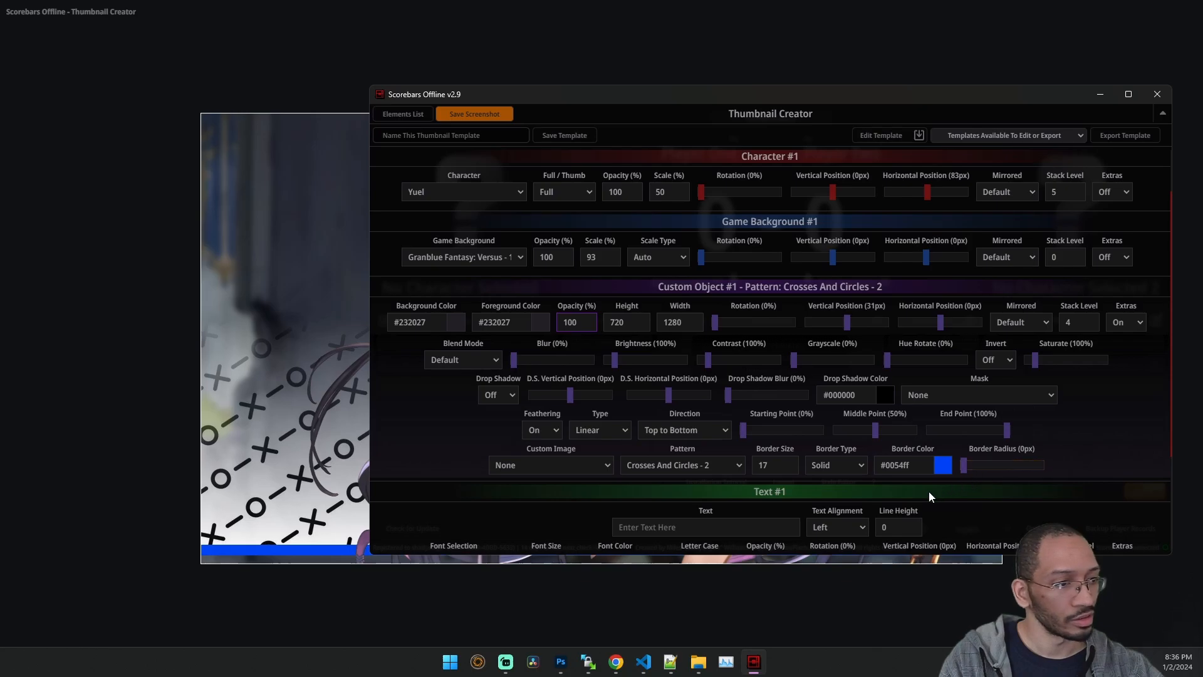
left_click(851, 469)
left_click(847, 468)
key("Down")
key("Down")
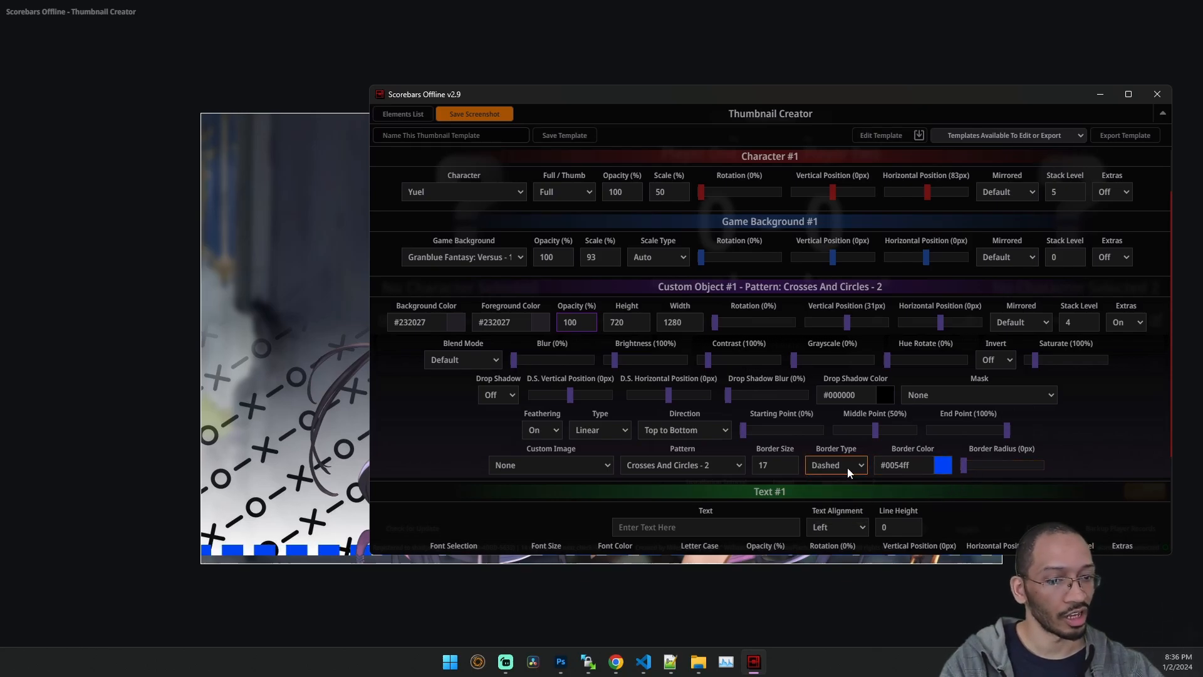
key("Up")
key("Up")
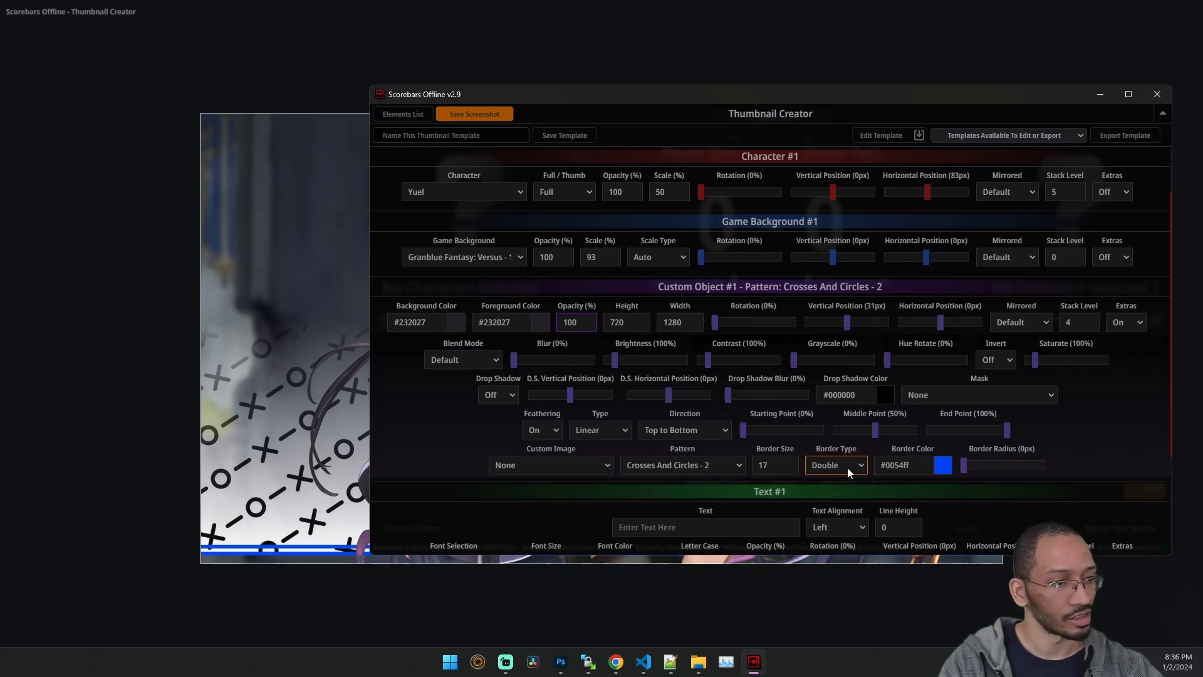
Restore Custom Object #1's border to the Solid type with size 0 and color #efefef.
left_click(905, 465)
left_click(788, 466)
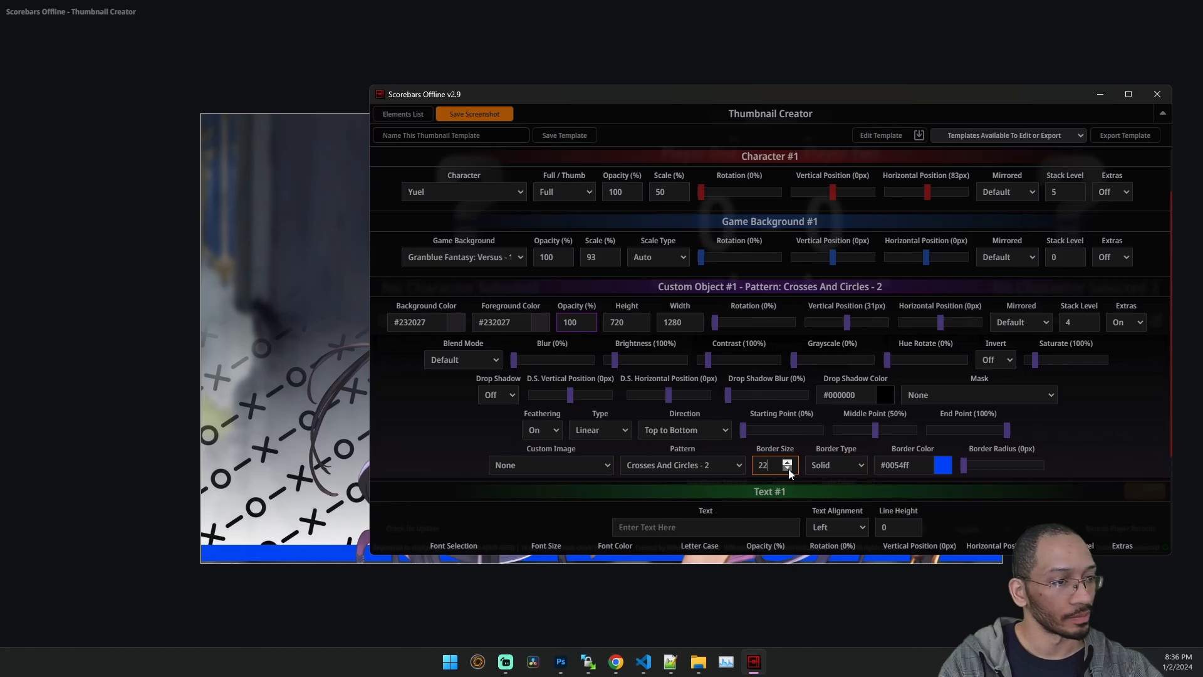
key("BackSpace")
key("BackSpace")
type("3")
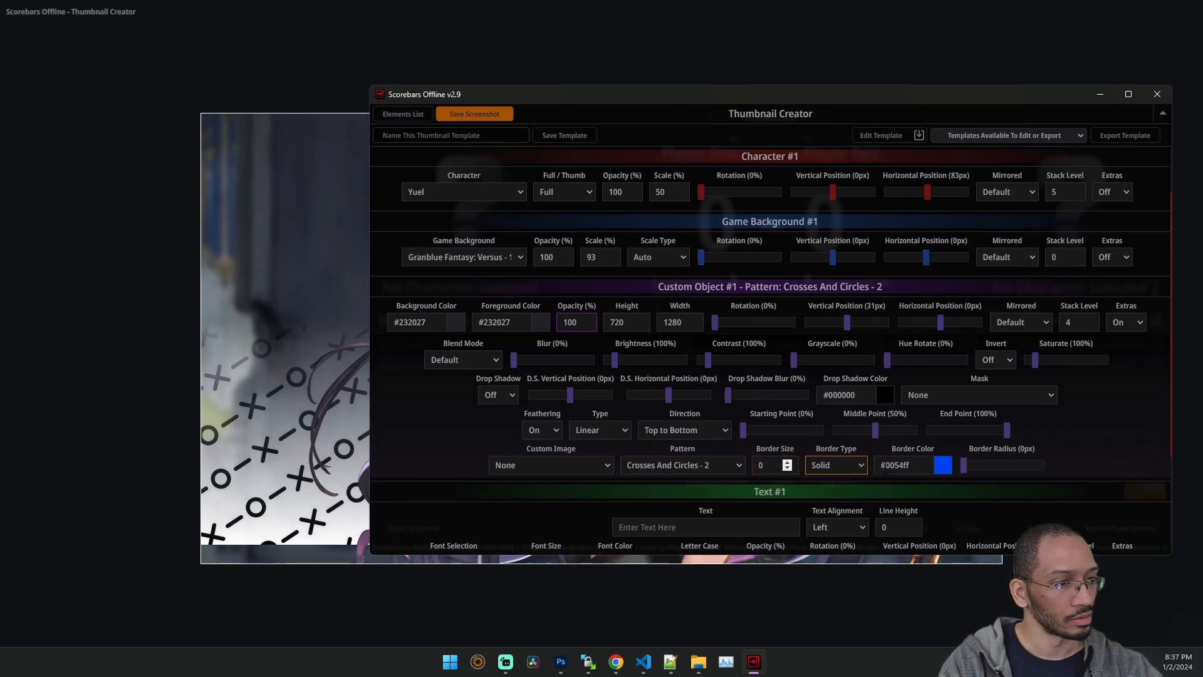
left_click(902, 465)
left_click(900, 437)
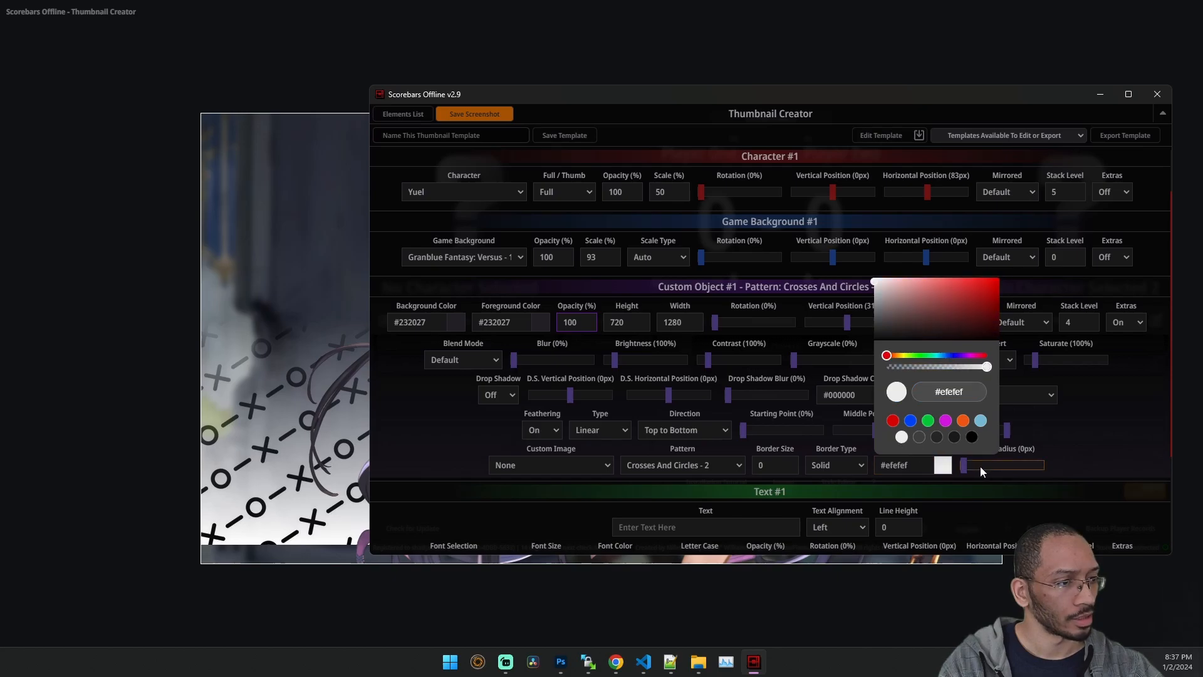
left_click(1016, 489)
Reset Custom Object #1's vertical position to 0px and turn its Invert option on, keeping mirroring at Default.
left_click(1034, 322)
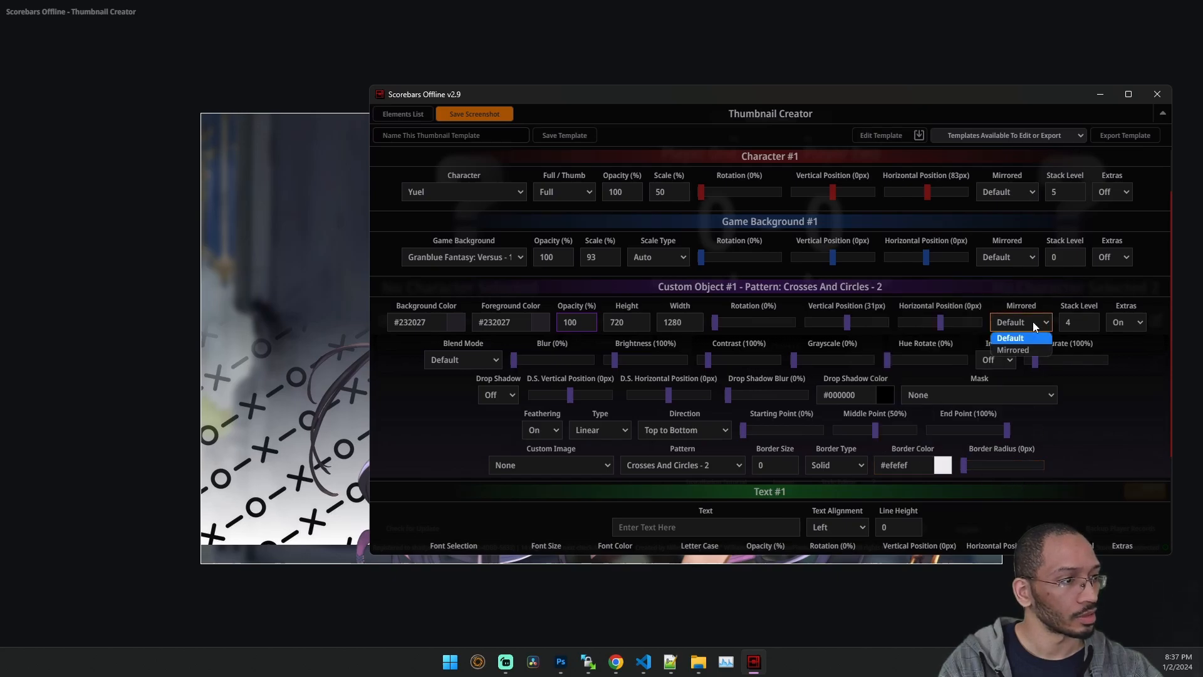
left_click(1031, 338)
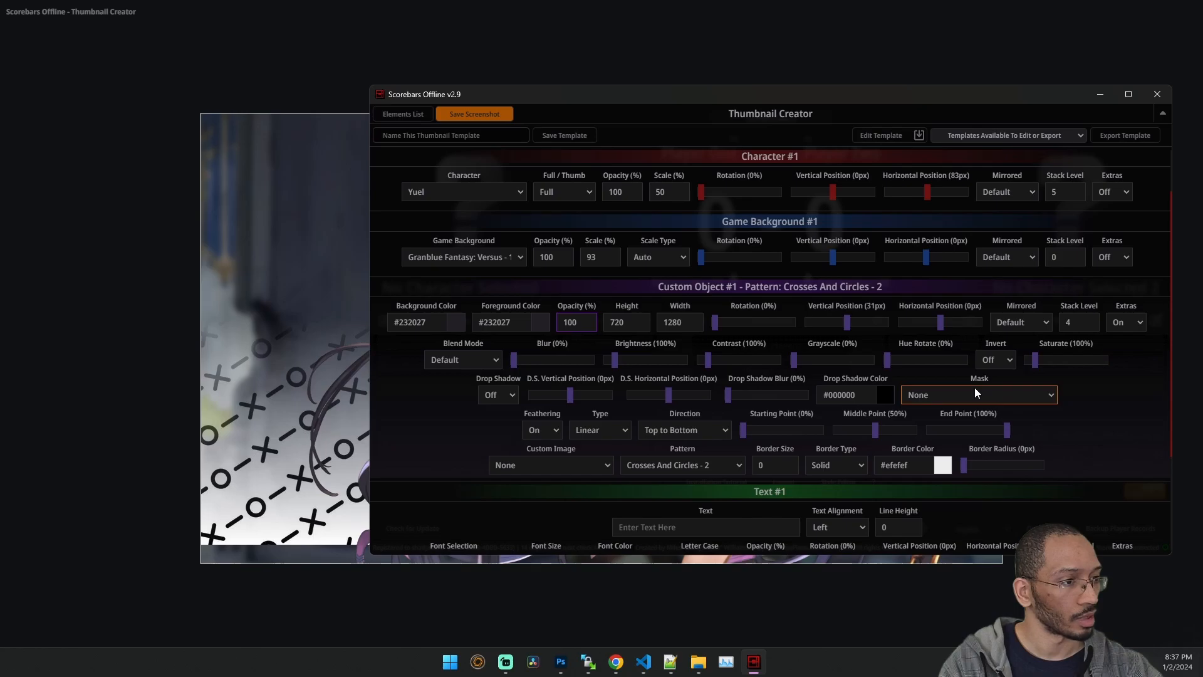
left_click(846, 323)
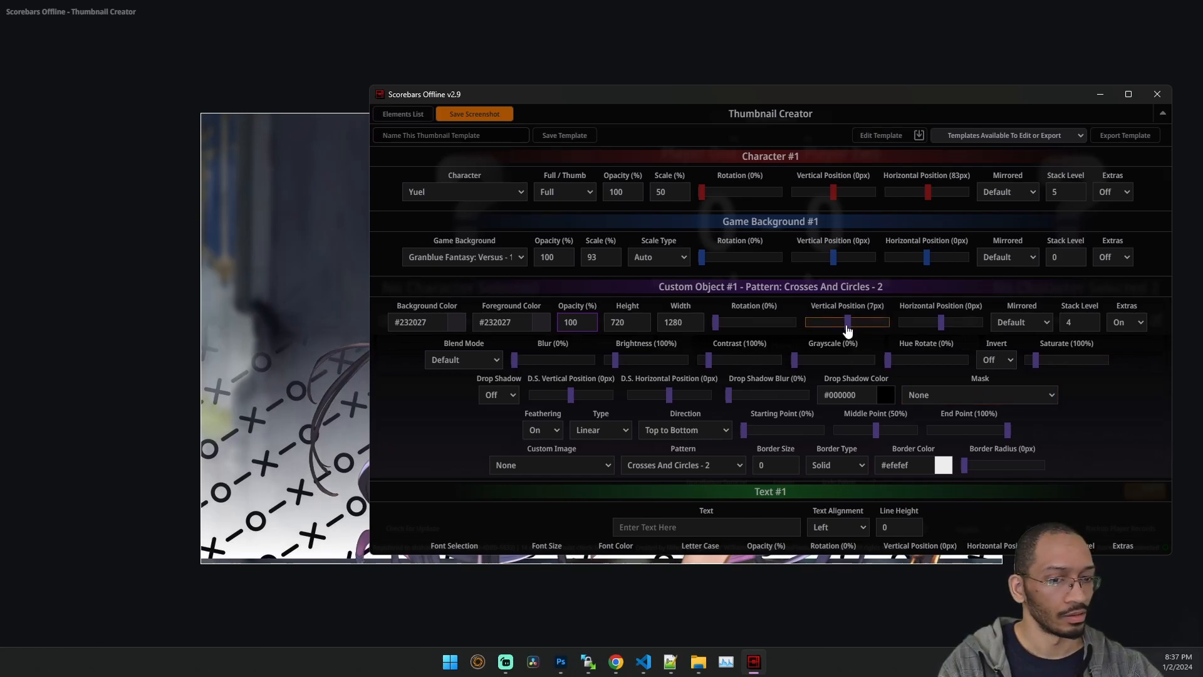
key("Left")
left_click(1003, 362)
left_click(1009, 388)
Set Custom Object #1's blend mode to Overlay and its opacity to 50%.
left_click(484, 362)
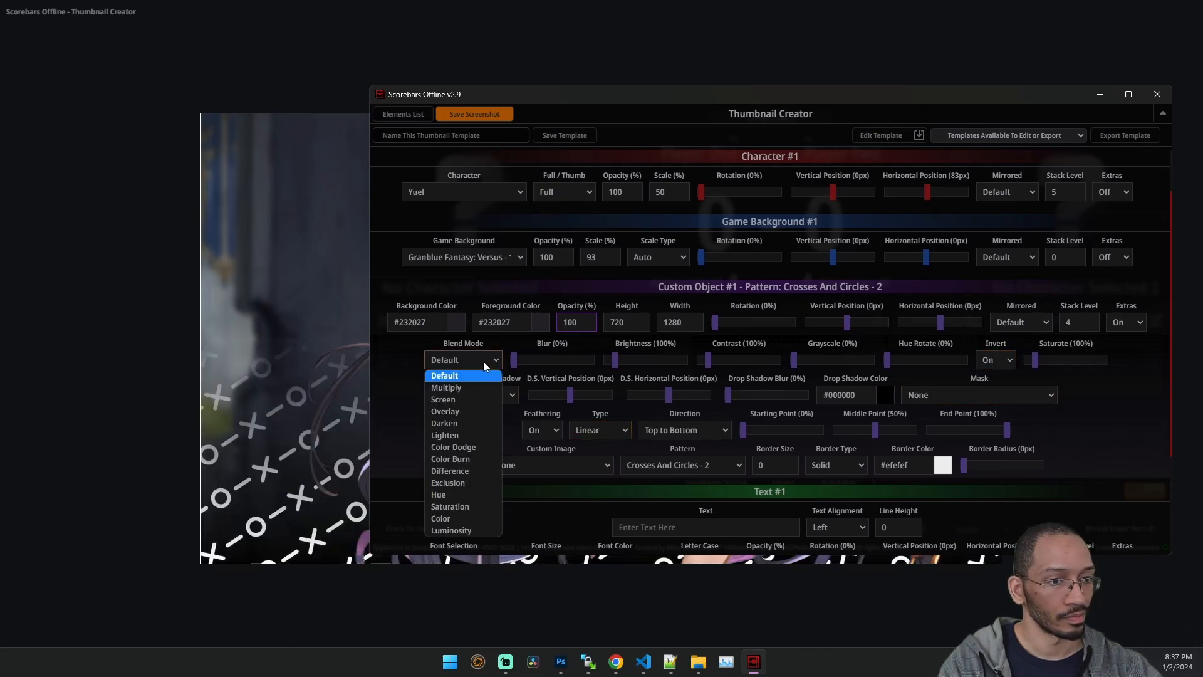
left_click(470, 408)
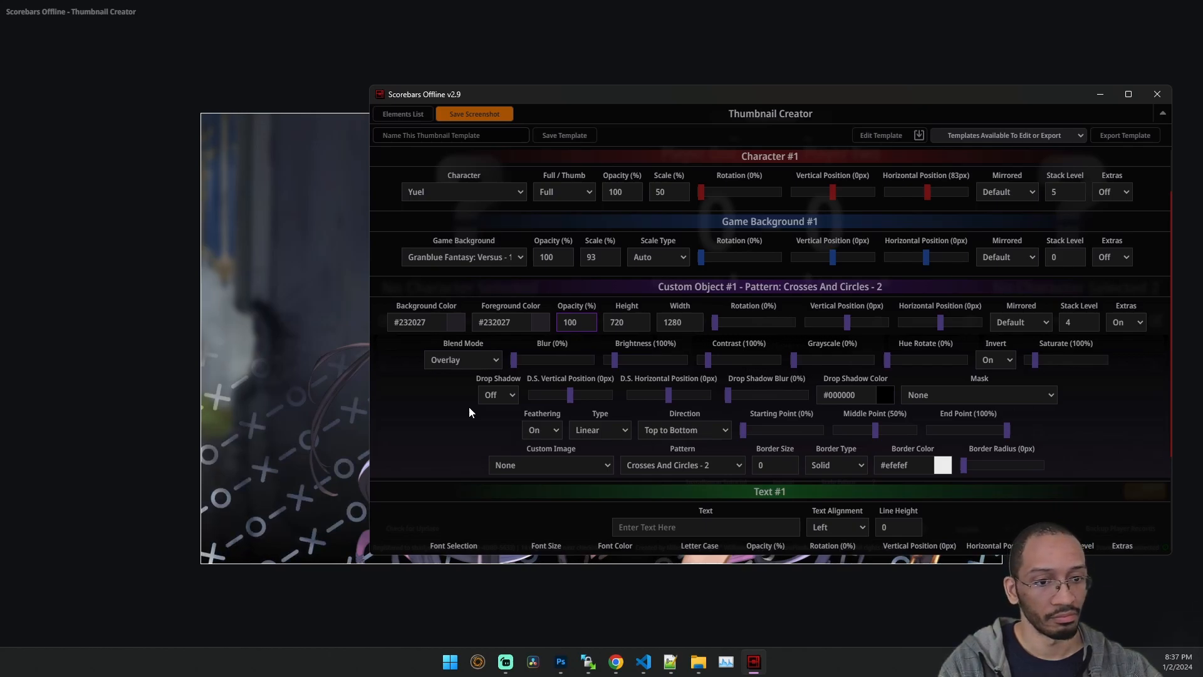
double_click(571, 323)
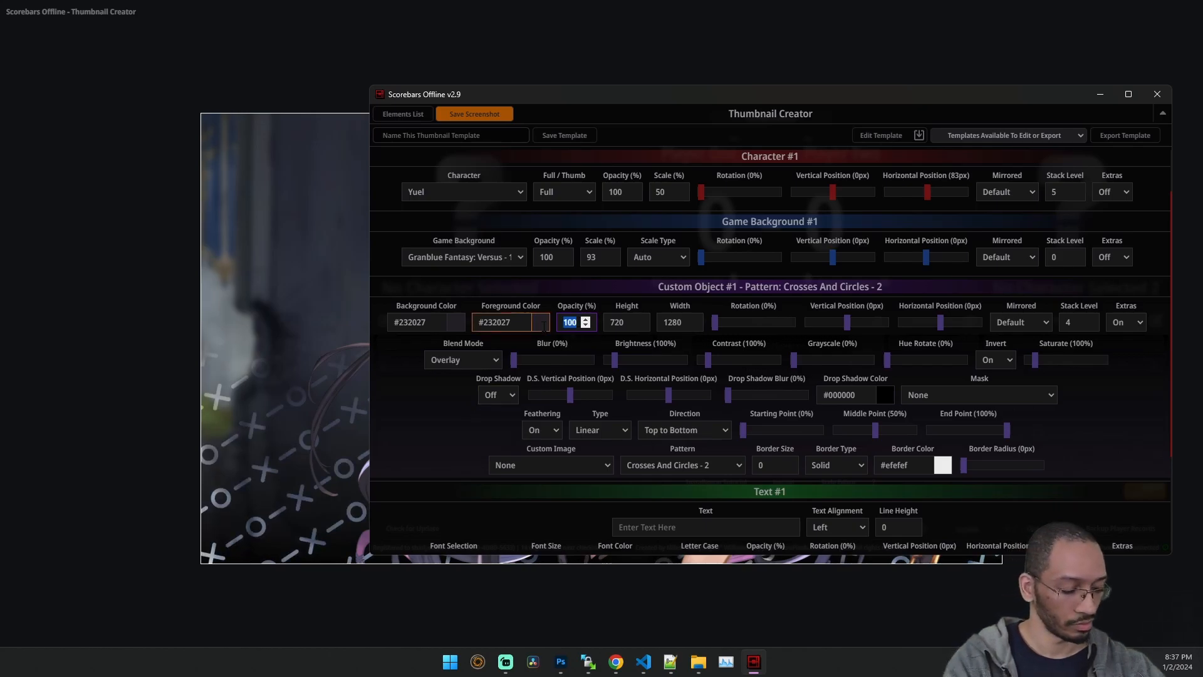
type("50")
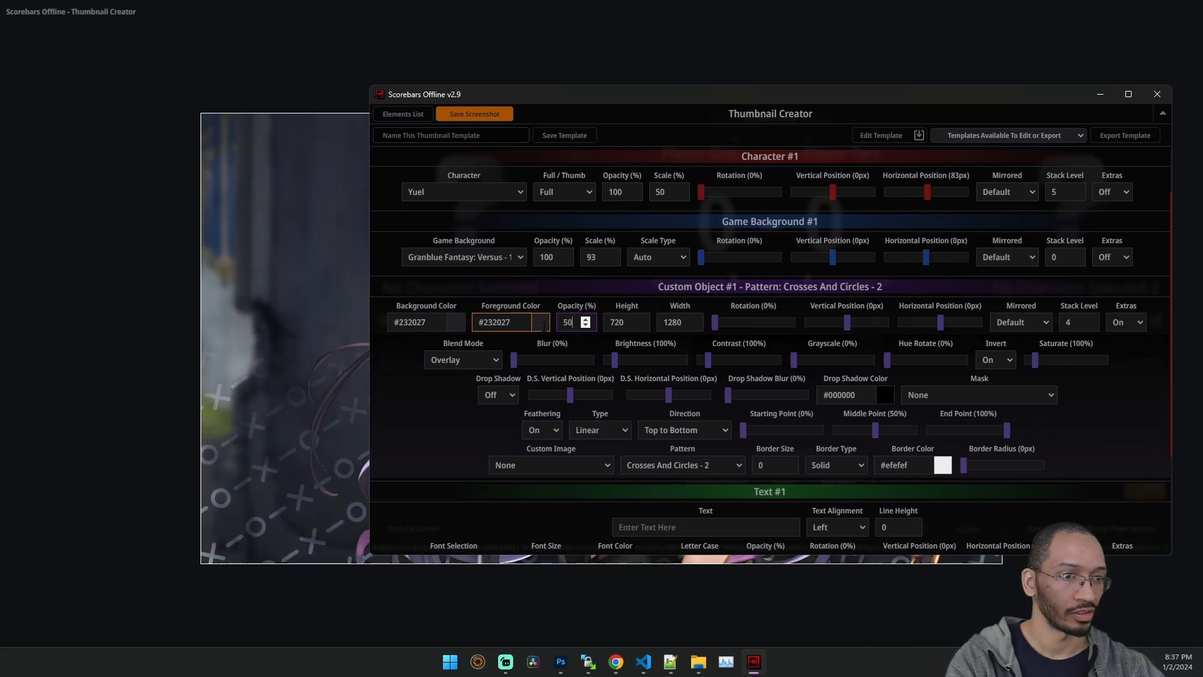
Compare the Multiply, Lighten and Darken blend modes on Custom Object #1 with the preview uncovered, and settle on Darken.
left_click(482, 366)
left_click(482, 367)
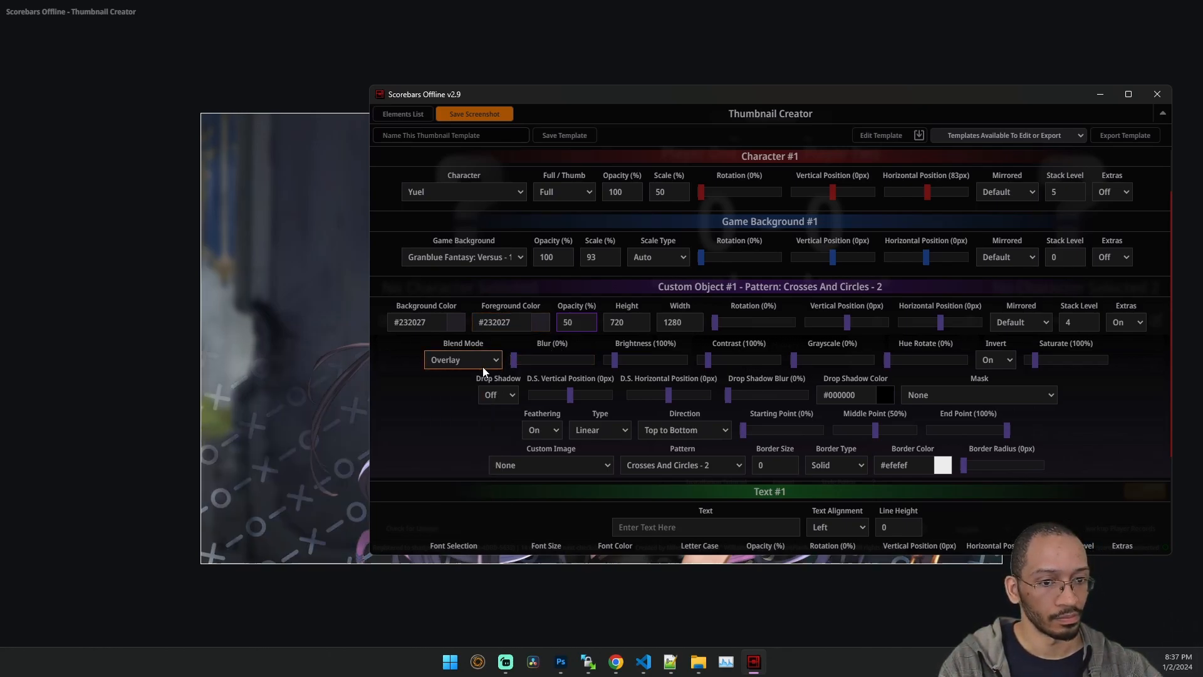
left_click_drag(492, 92, 757, 115)
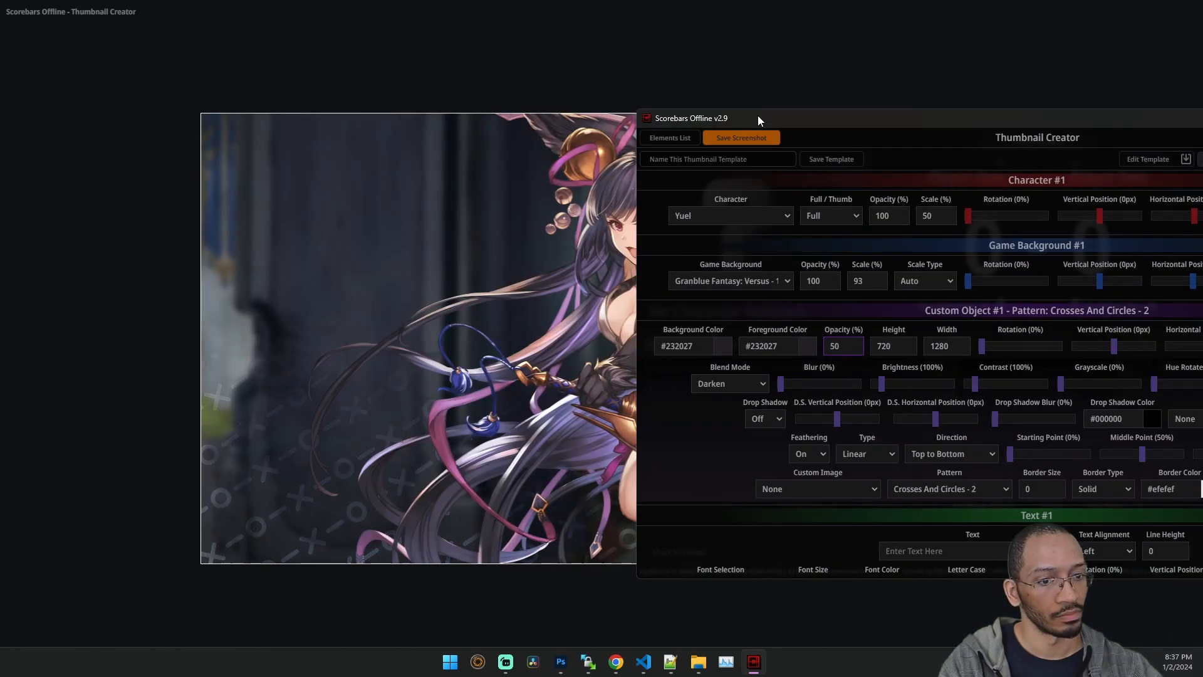
key("Down")
key("Down")
key("Up")
key("Up")
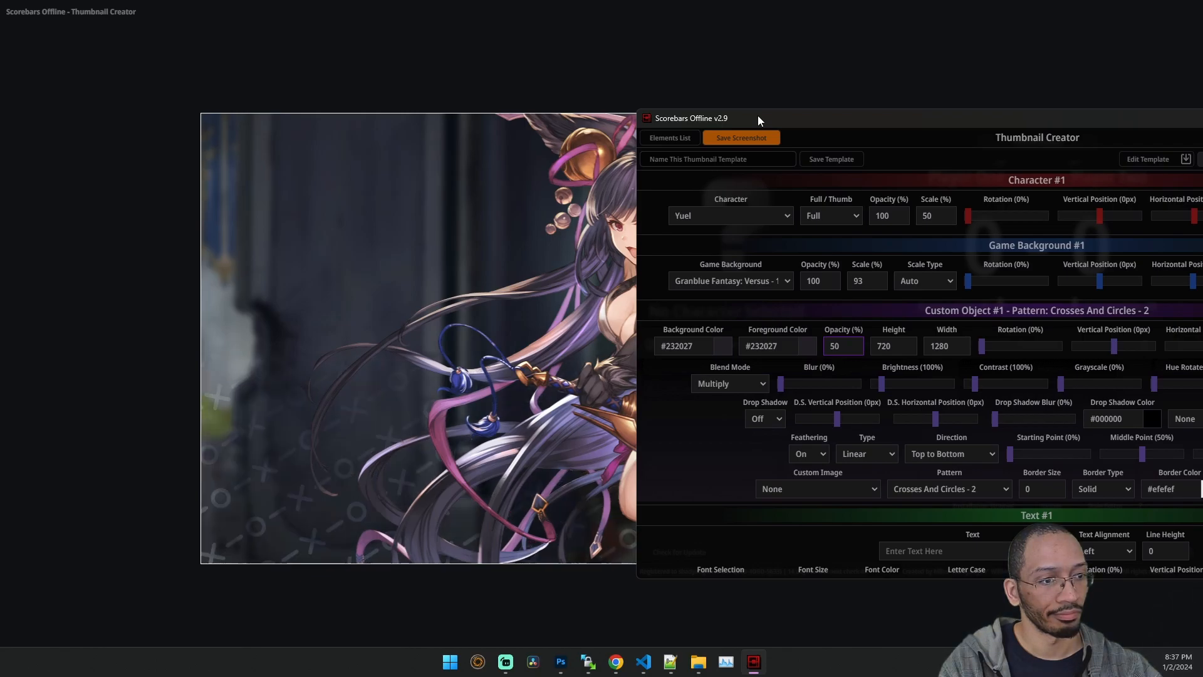
key("Down")
key("Down")
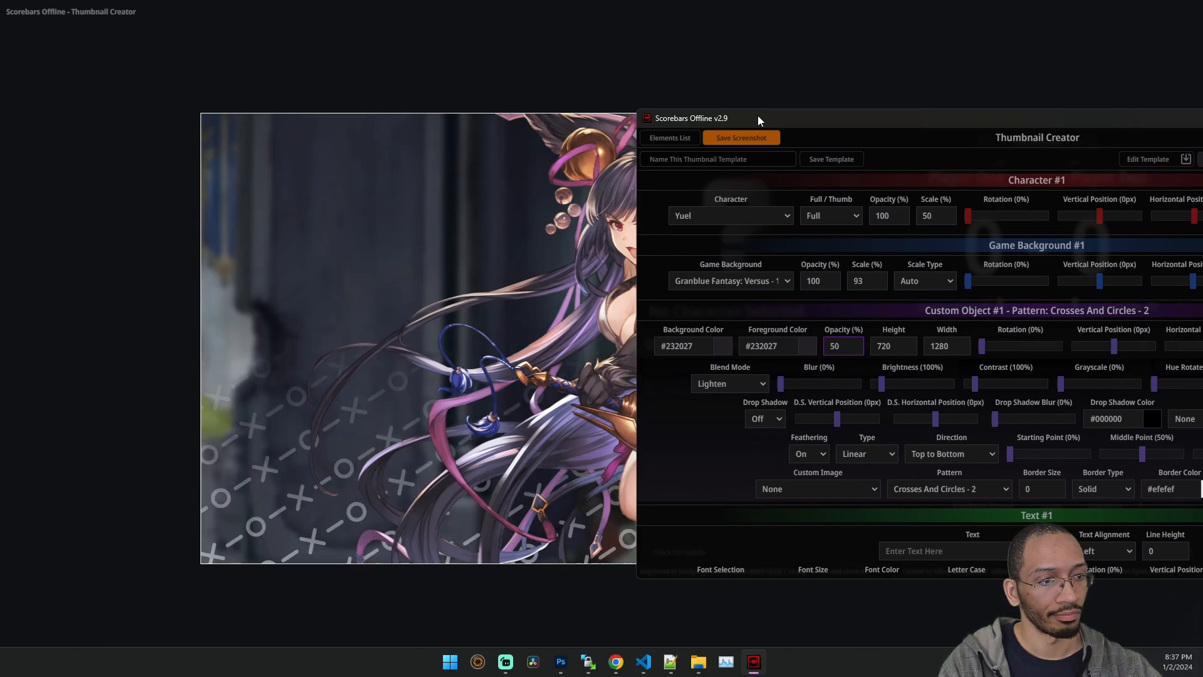
key("Up")
key("Down")
key("Up")
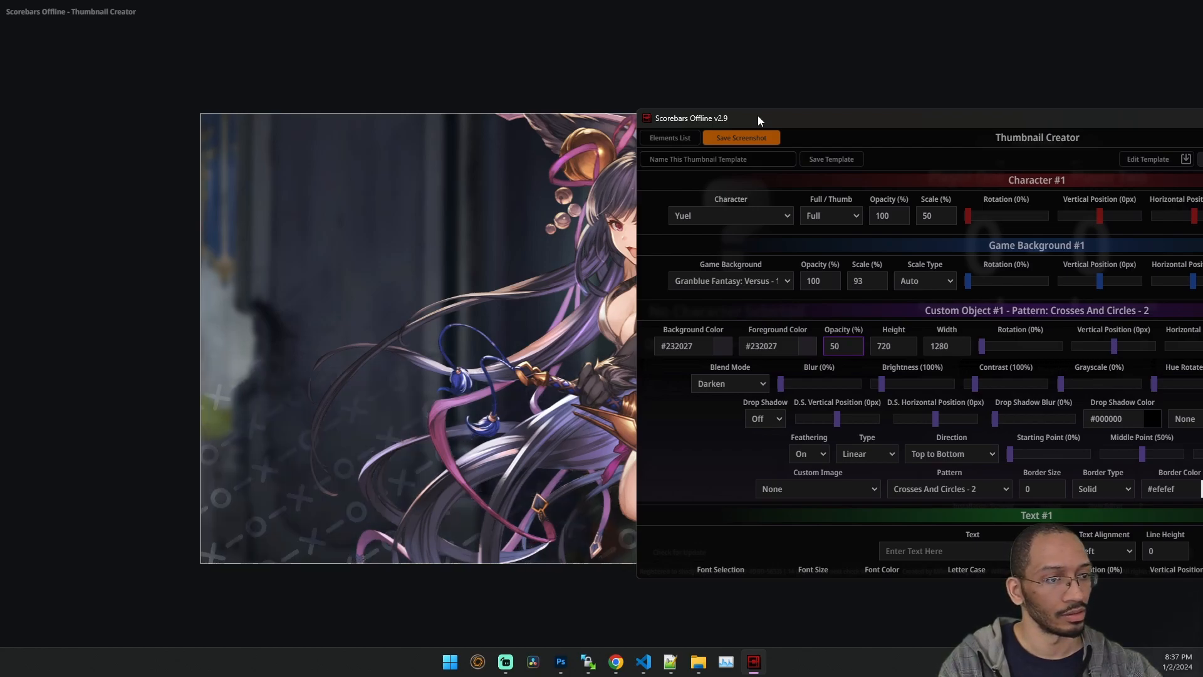
left_click_drag(774, 115, 328, 102)
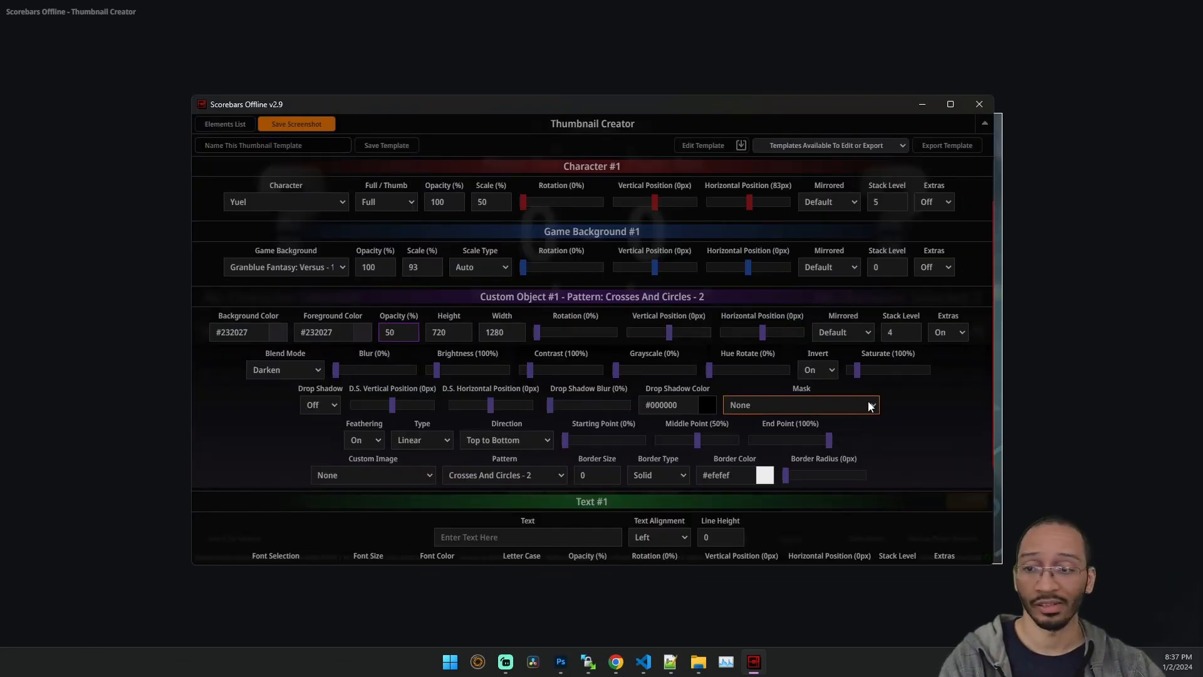
left_click_drag(565, 104, 856, 93)
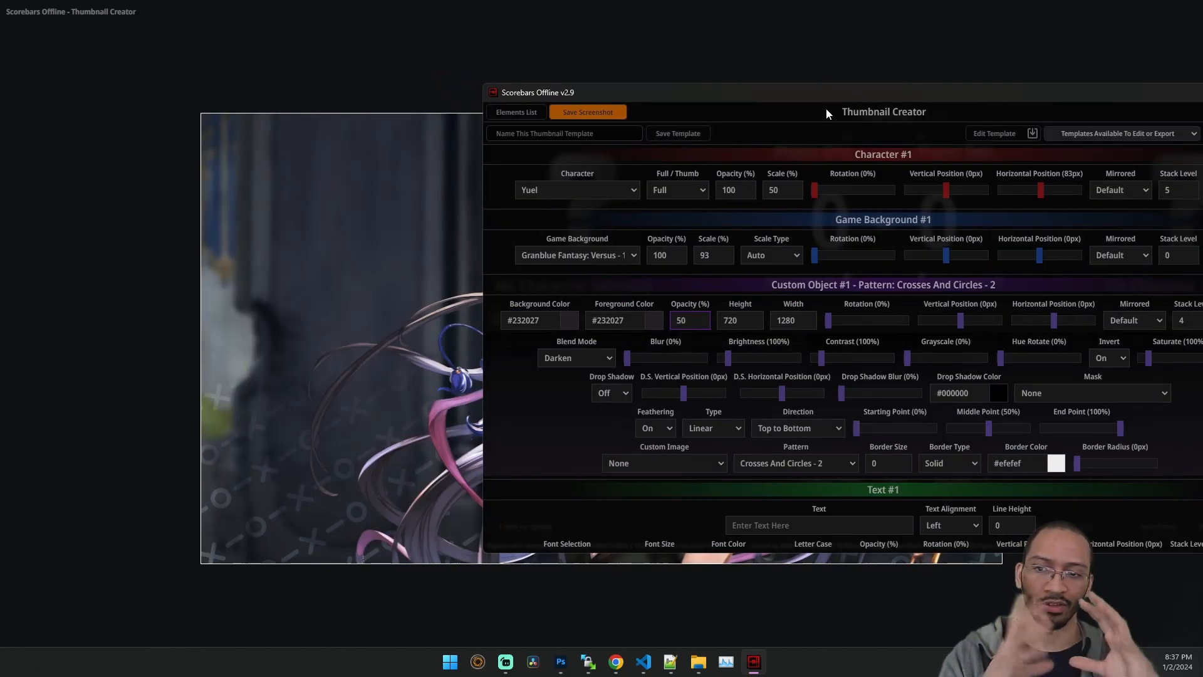
left_click_drag(1078, 463, 1023, 450)
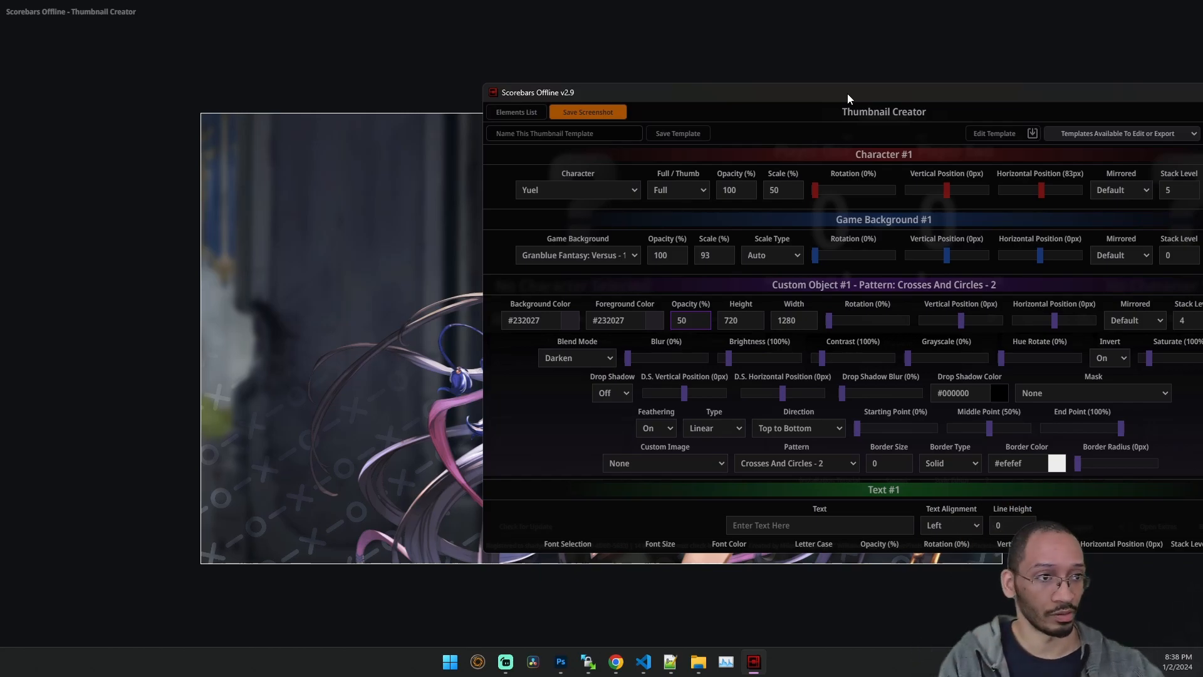
left_click_drag(848, 93, 648, 108)
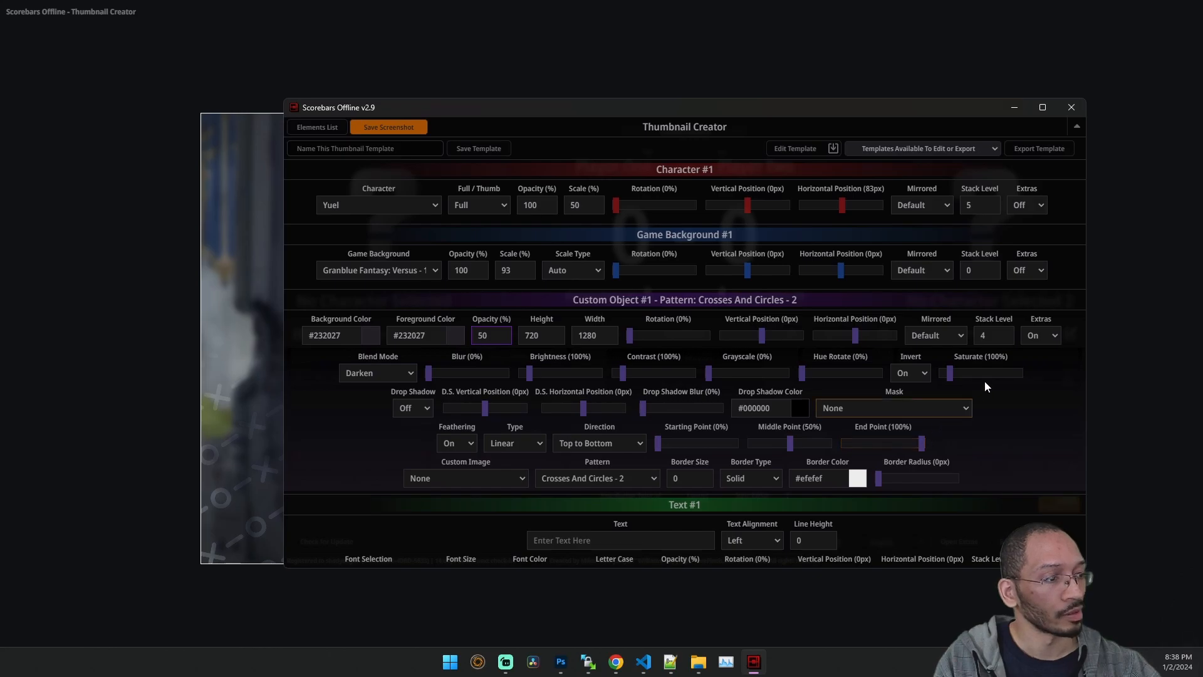
Turn off the extras for Custom Object #1 and move the settings window off the other side of the preview.
left_click(1044, 341)
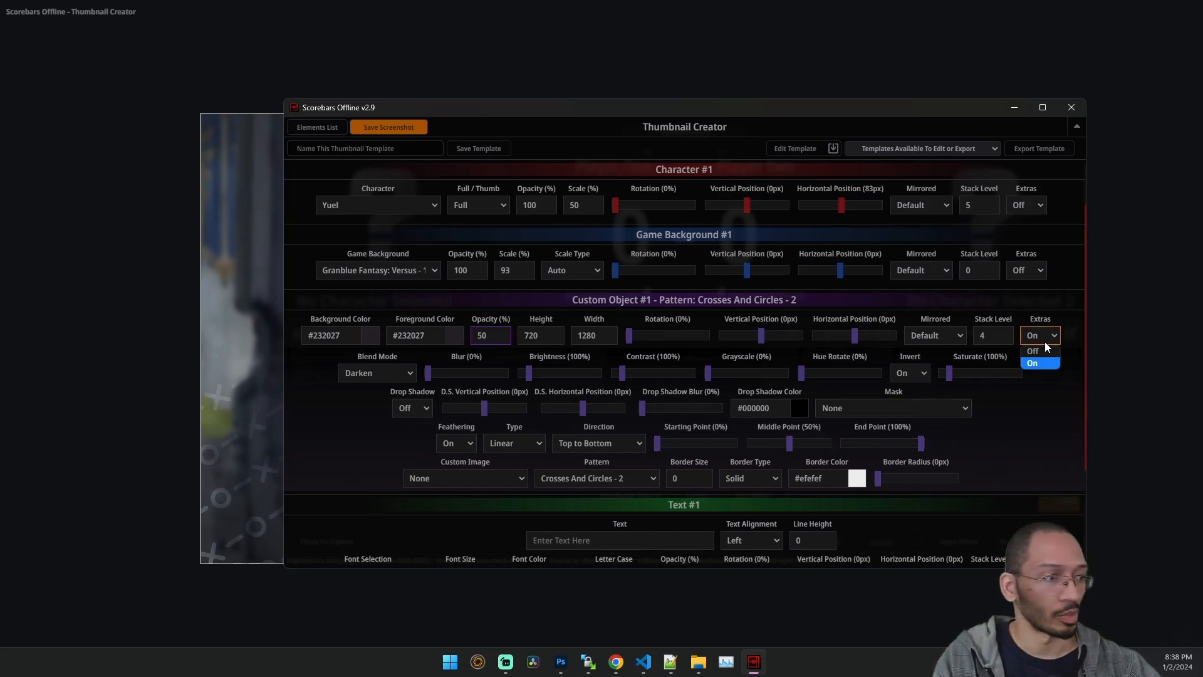
left_click(1046, 351)
left_click_drag(550, 122, 367, 108)
Enter "CorePixels Thumbnail Creator" as the Text #1 content and move the settings window aside to reveal it on the preview.
left_click(436, 403)
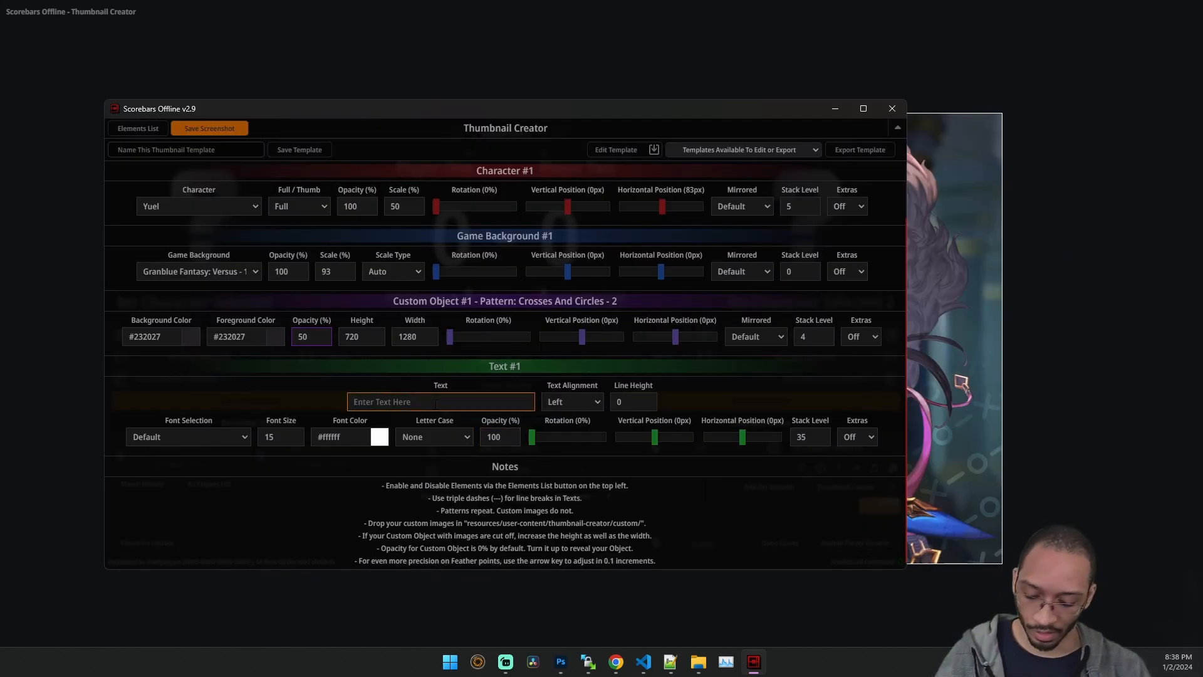
type("CorePi")
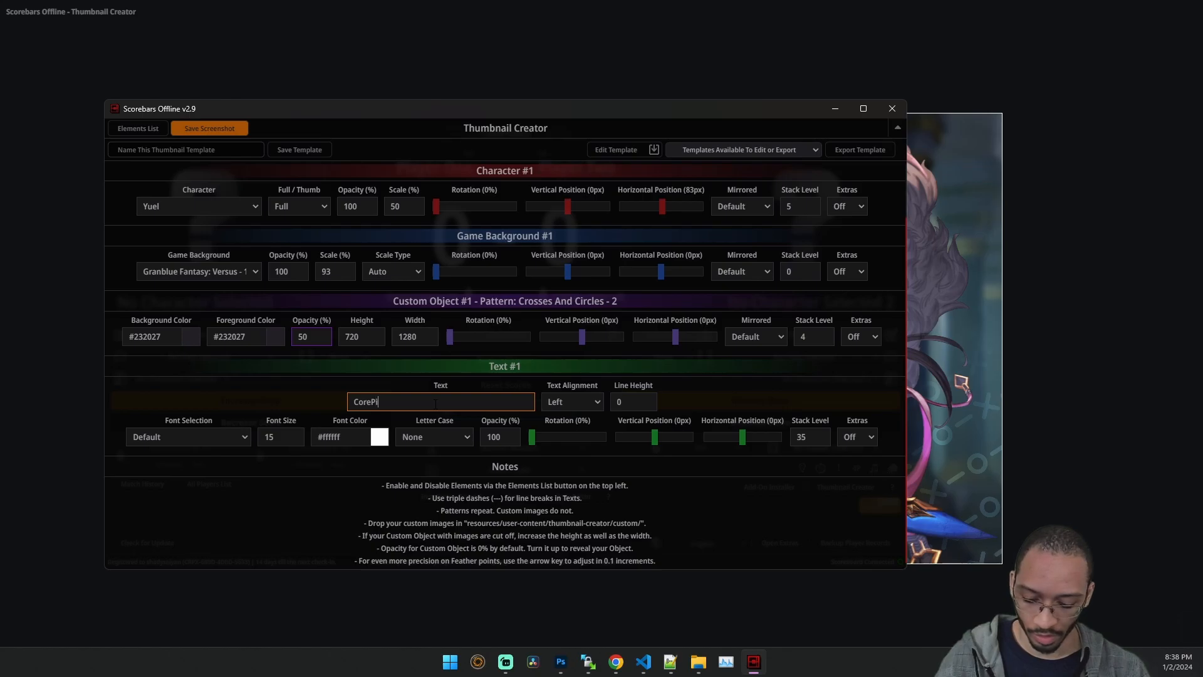
type("xels Thumbna")
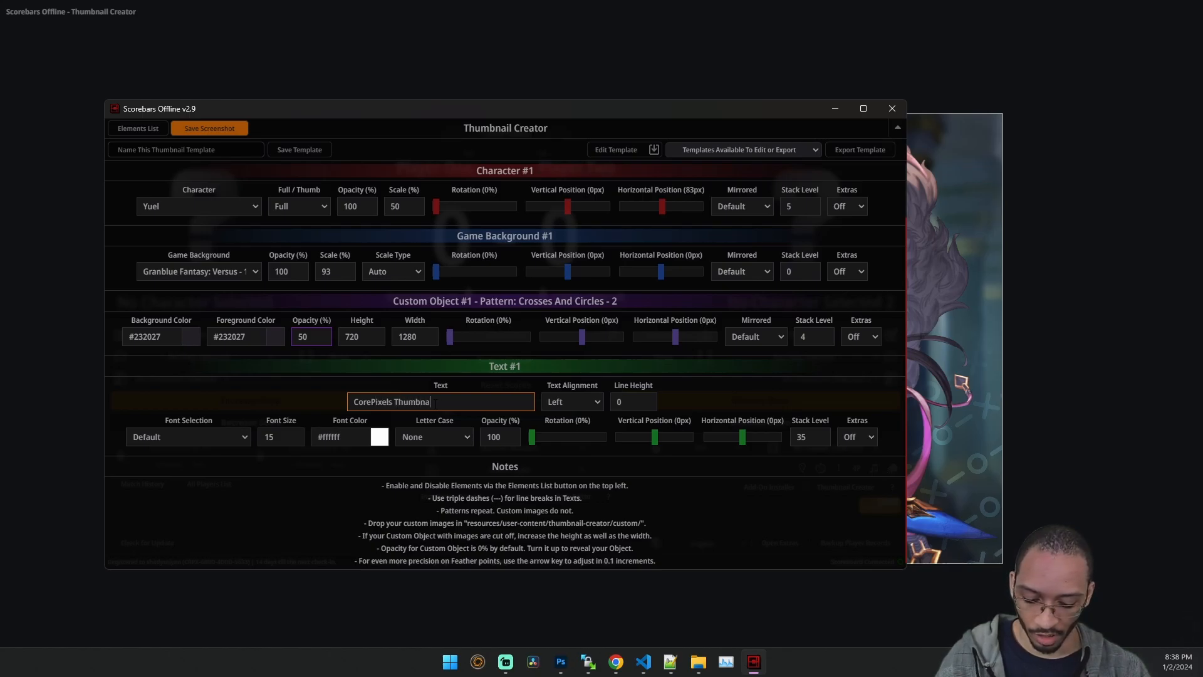
type("il Creator")
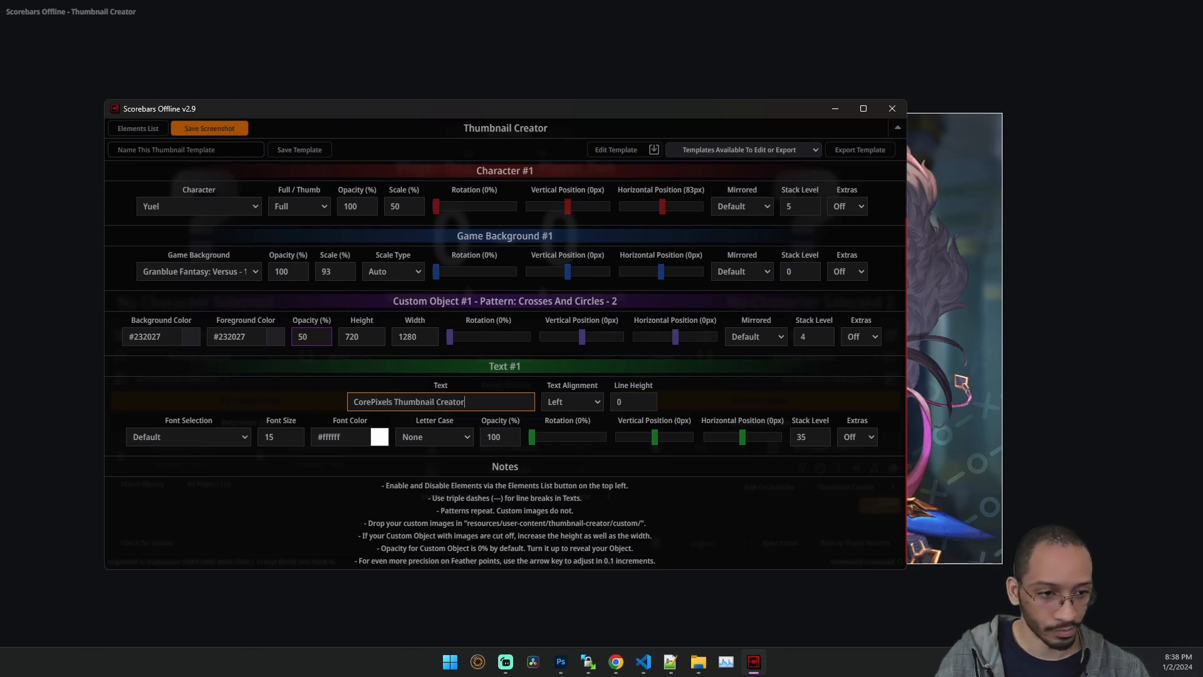
left_click(348, 418)
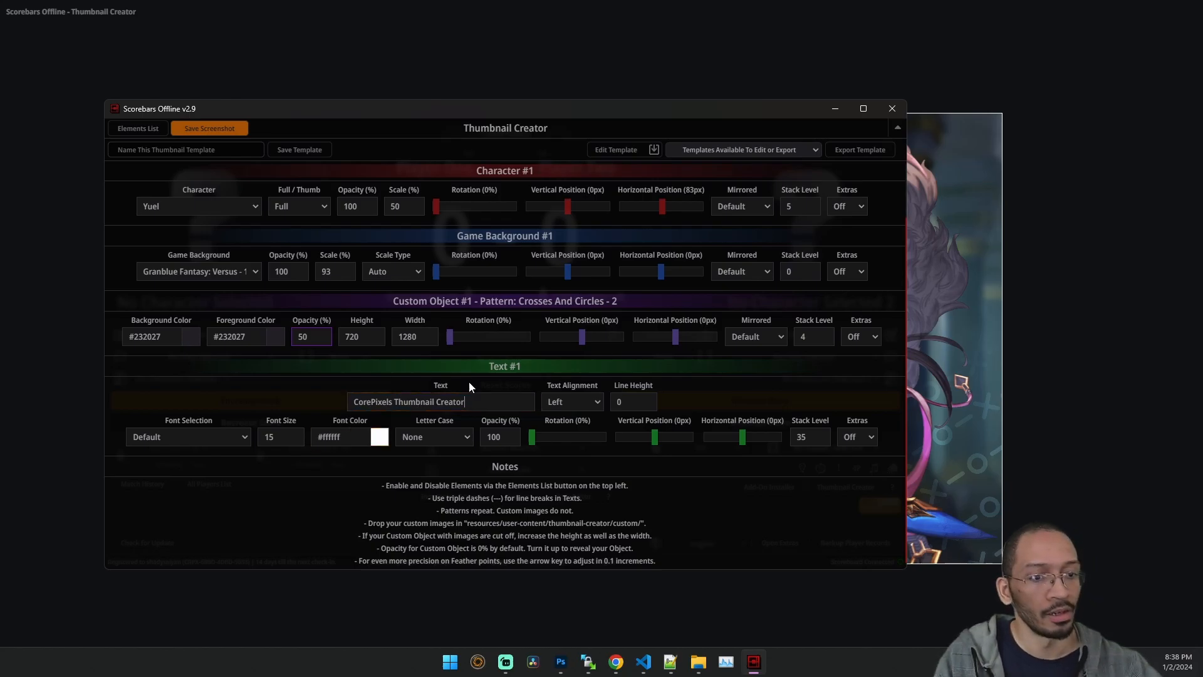
left_click_drag(421, 107, 1002, 132)
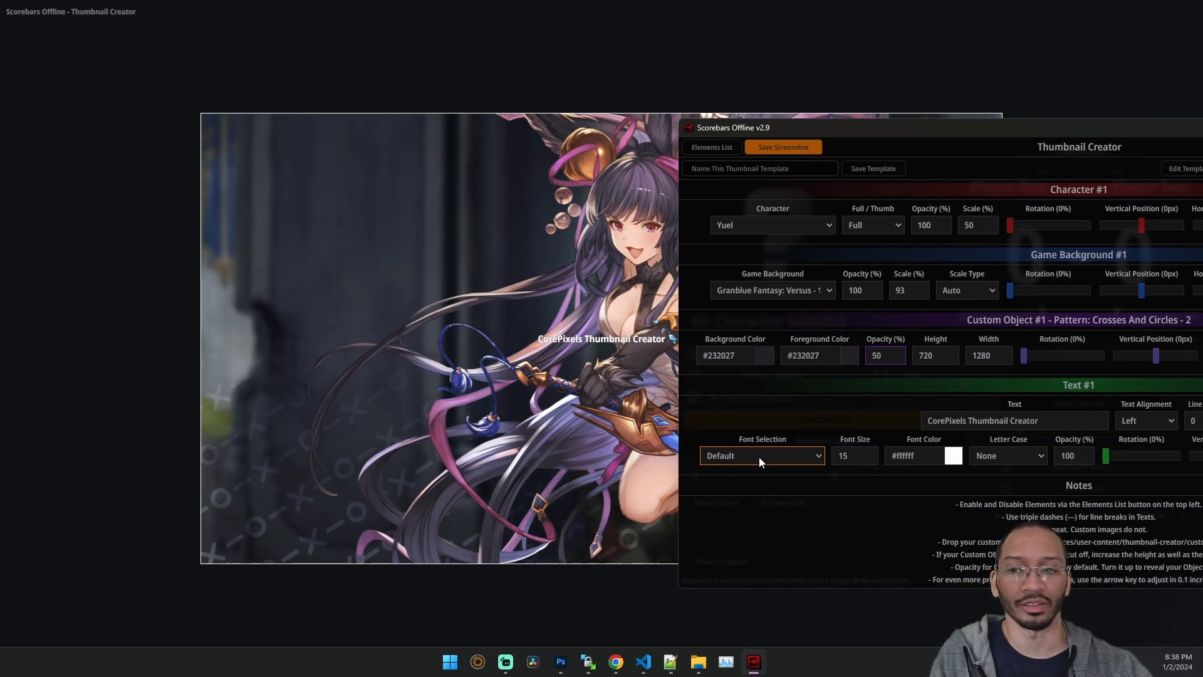
left_click_drag(952, 133, 1033, 107)
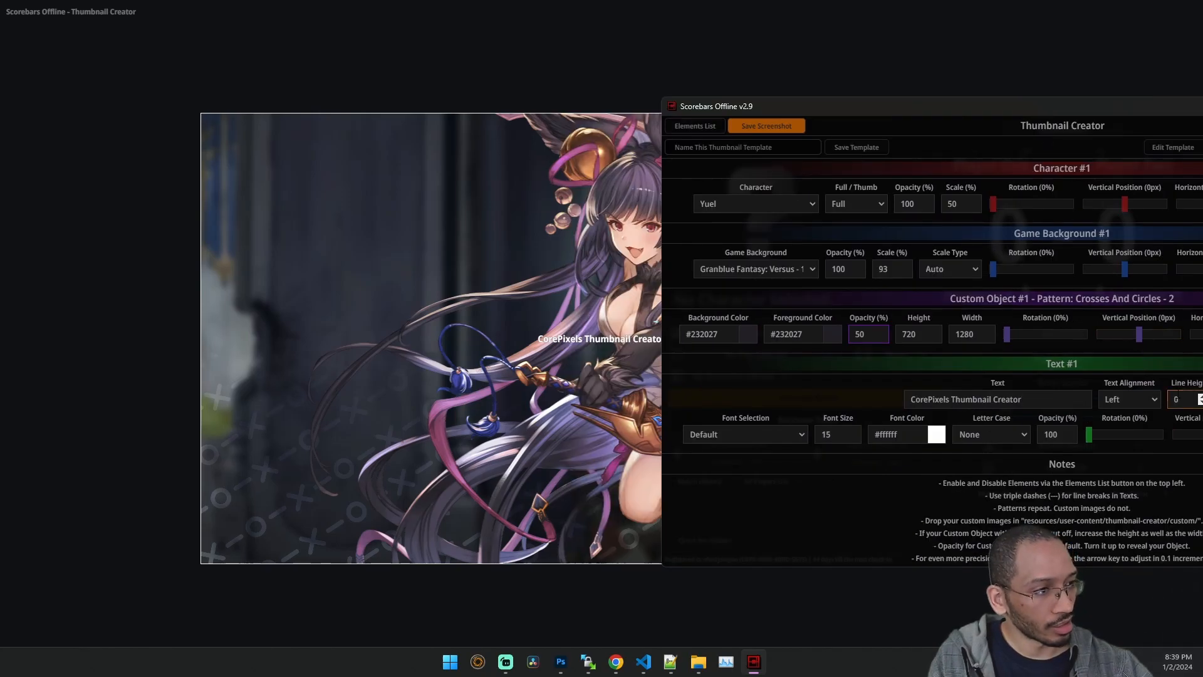
Append "---For Scorebars Offline" to the Text #1 content as a second line.
left_click(1056, 406)
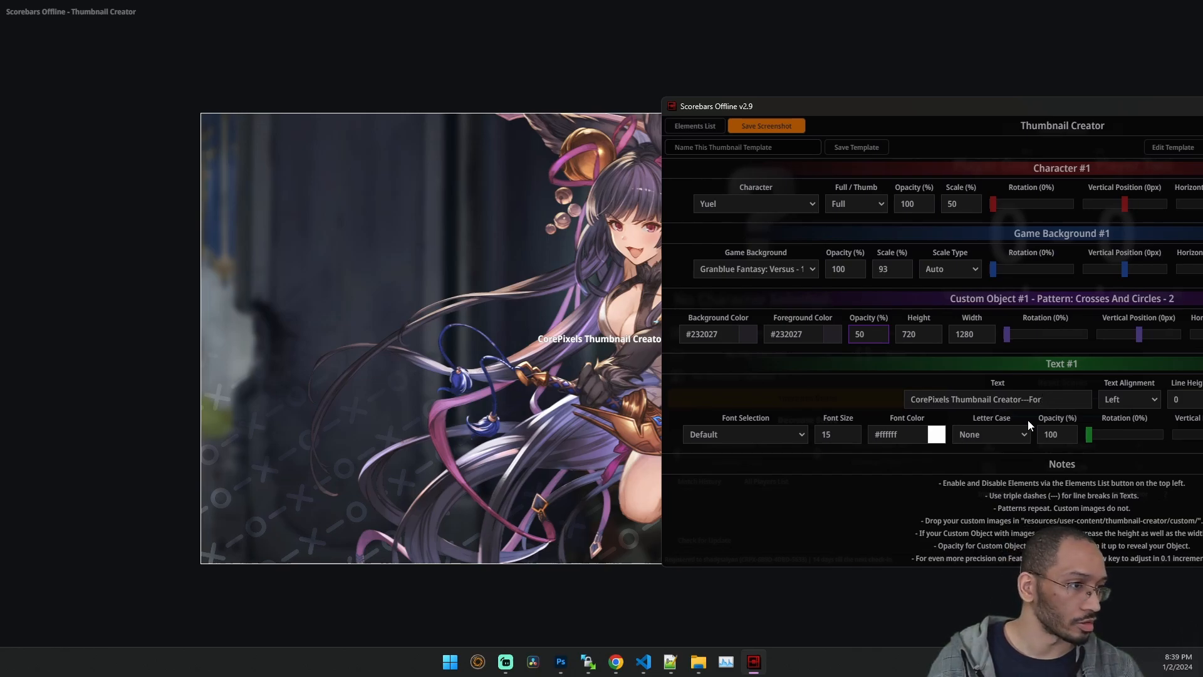
type("corebars")
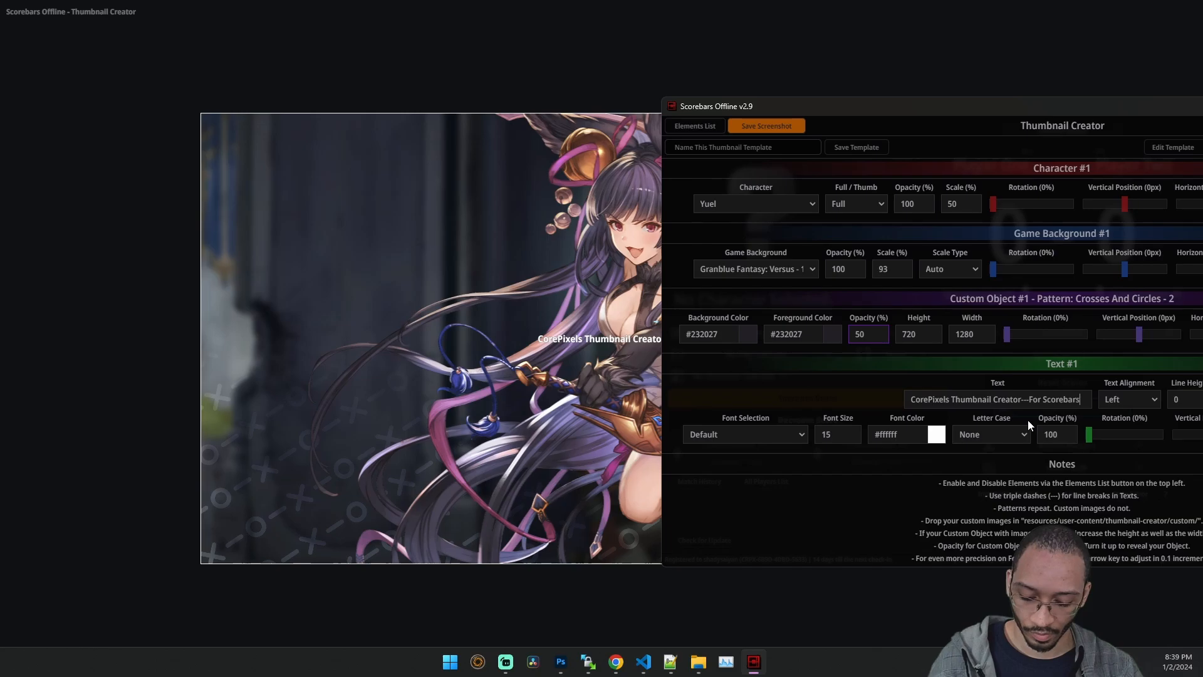
type(" Offline")
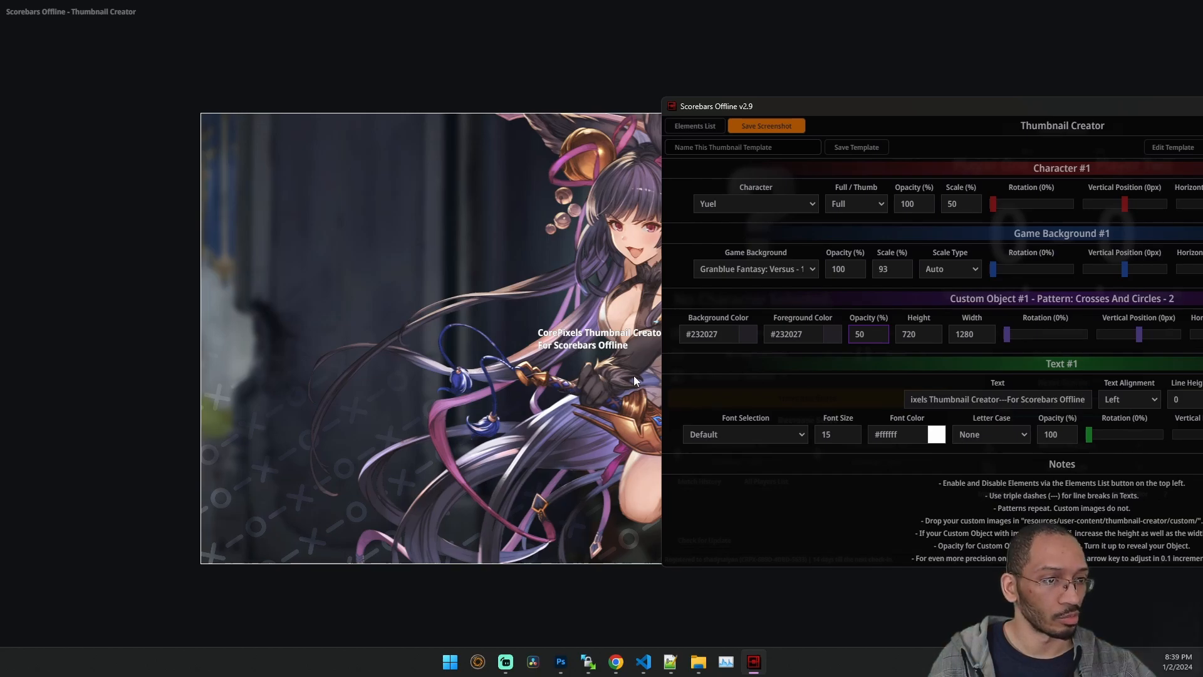
Increase the font size of Text #1 to 50.
left_click(800, 441)
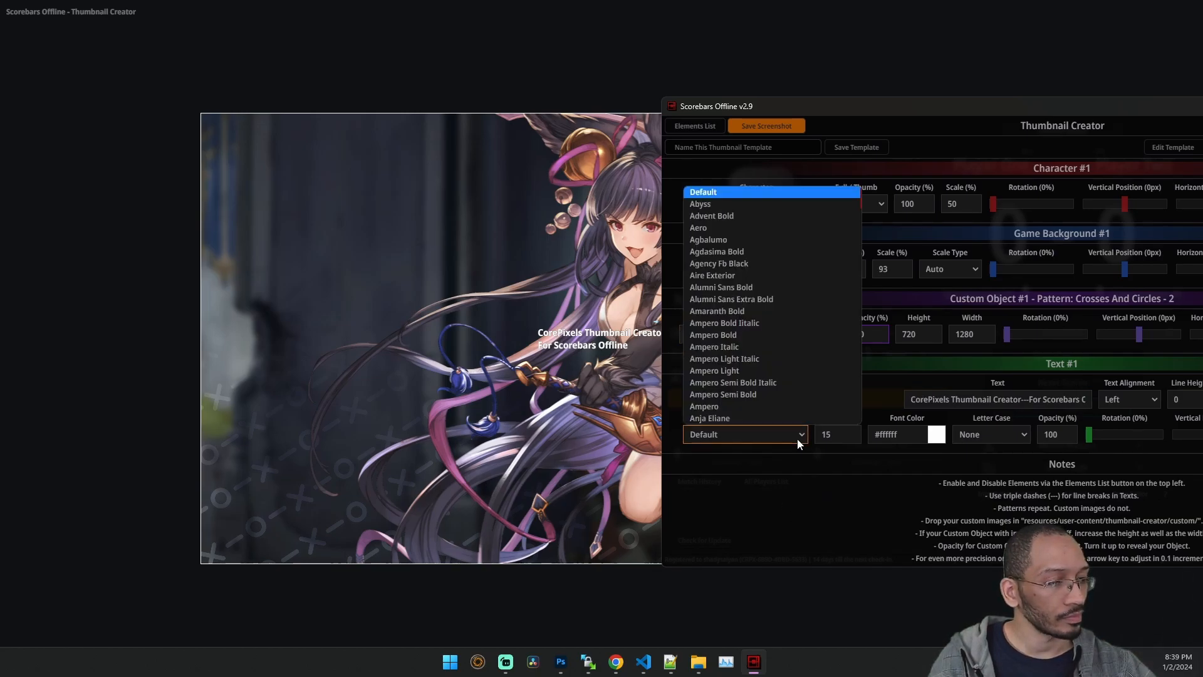
left_click(800, 441)
left_click(854, 433)
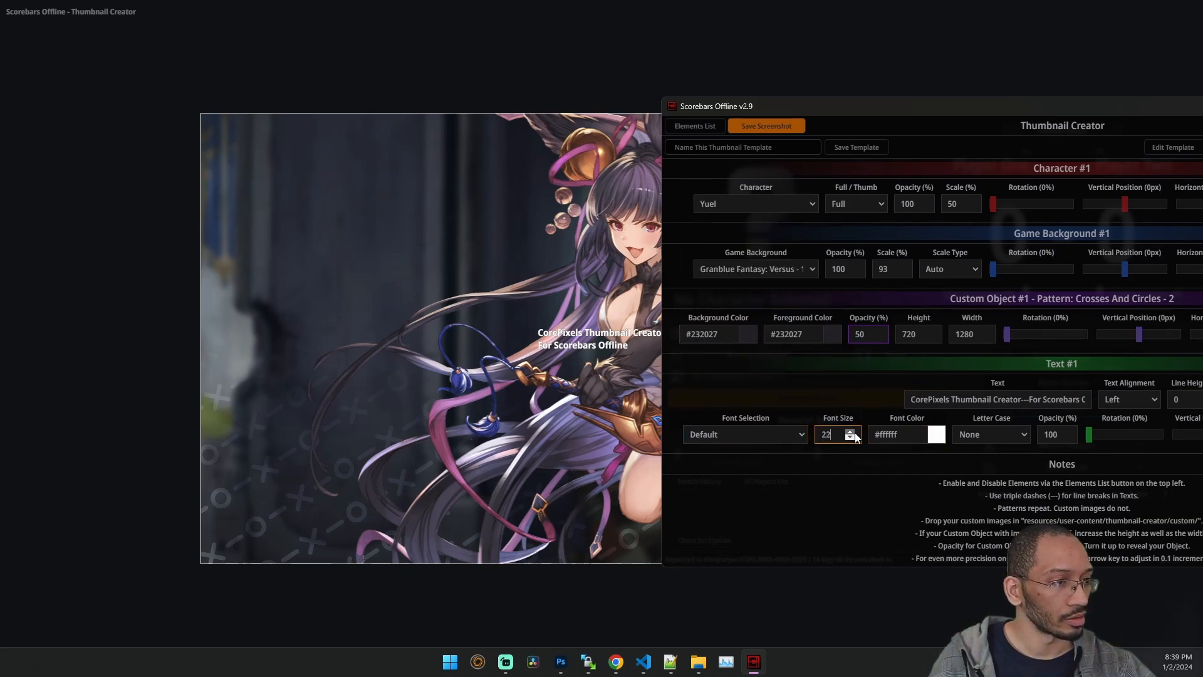
scroll(855, 434, "up", 6)
scroll(855, 434, "up", 13)
scroll(856, 437, "up", 11)
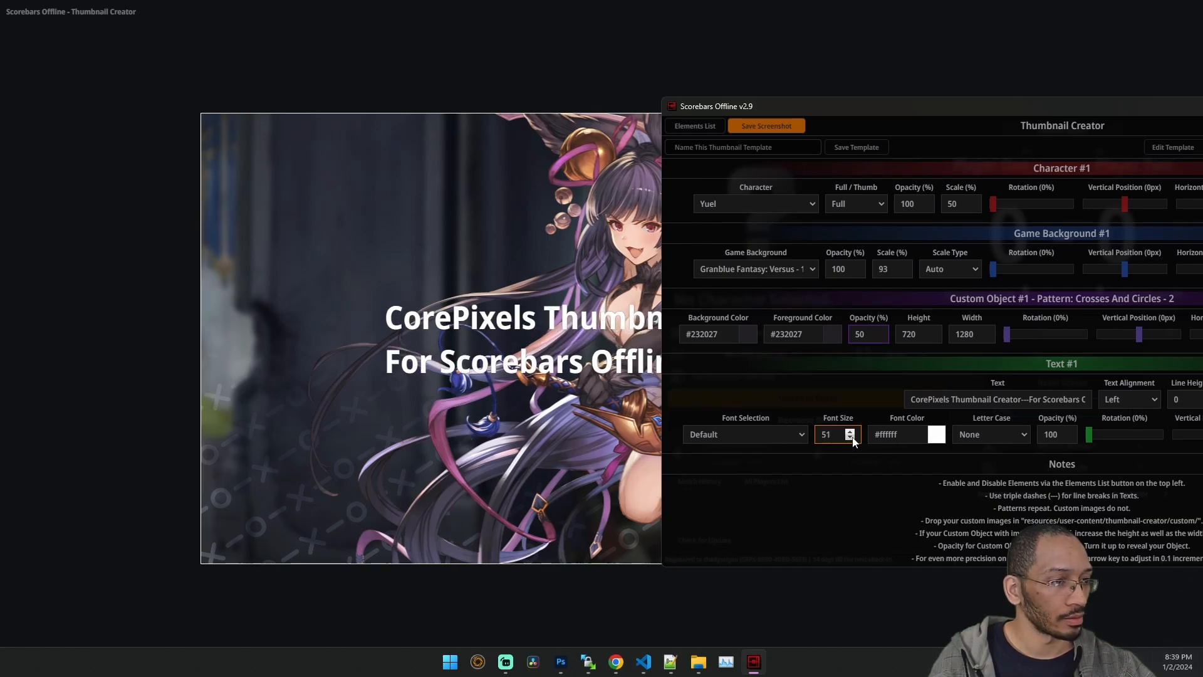
left_click(852, 437)
Step through the available fonts for Text #1 and settle on Fivo Sans Black Oblique.
left_click(728, 439)
left_click(728, 439)
key("Down")
key("Down")
key("Down")
key("Down")
key("Down")
key("Down")
key("Down")
key("Down")
key("Down")
key("Down")
key("Down")
key("Down")
key("Down")
key("Down")
key("Down")
key("Down")
key("Down")
key("Down")
key("Down")
key("Down")
key("Down")
key("Down")
key("Down")
key("Down")
key("Down")
key("Down")
key("Down")
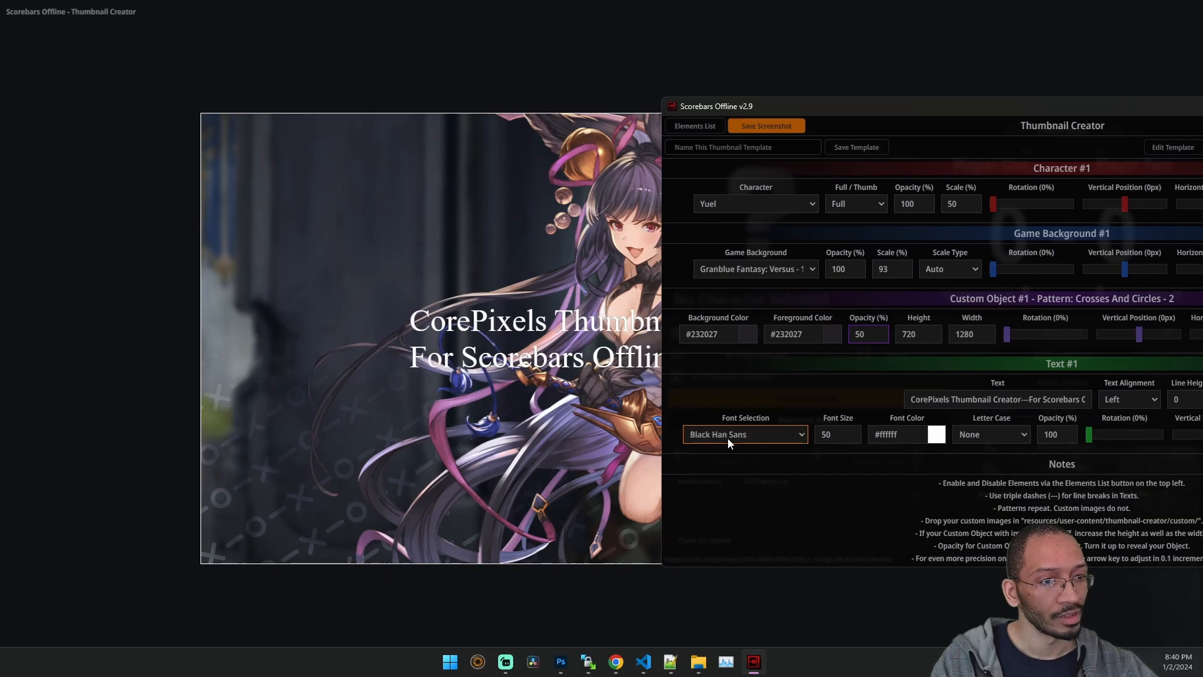
key("Down")
key("Down")
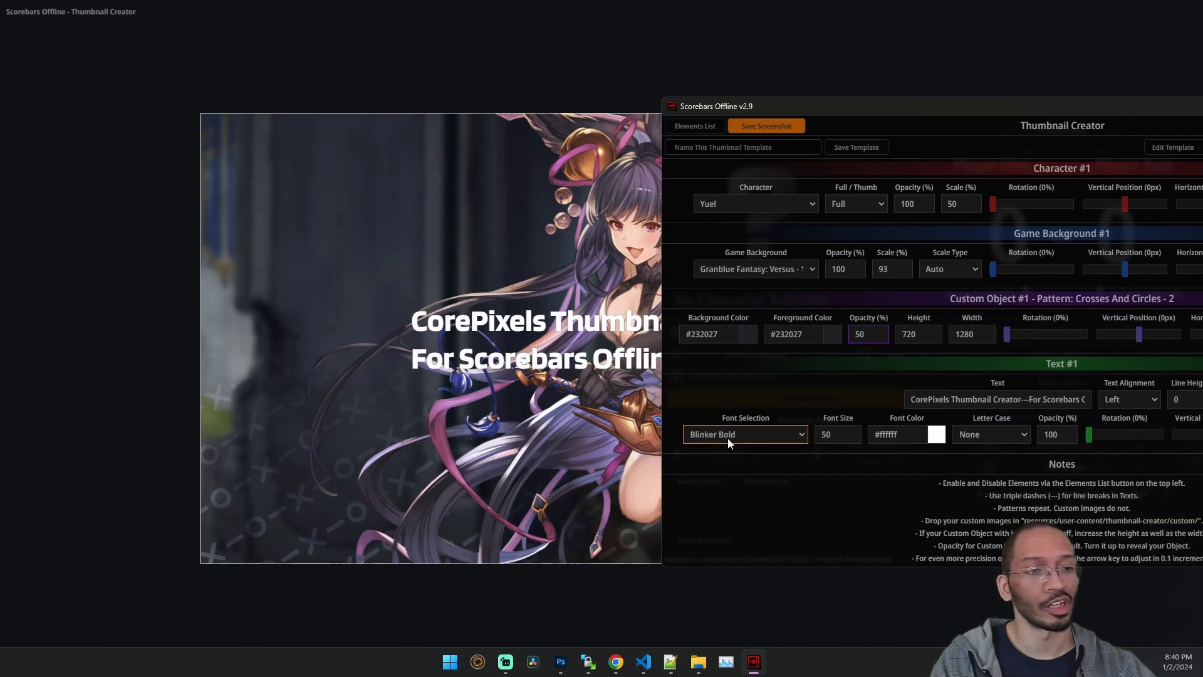
key("Down")
key("Down")
key("Up")
key("Down")
key("Down")
key("Down")
key("Down")
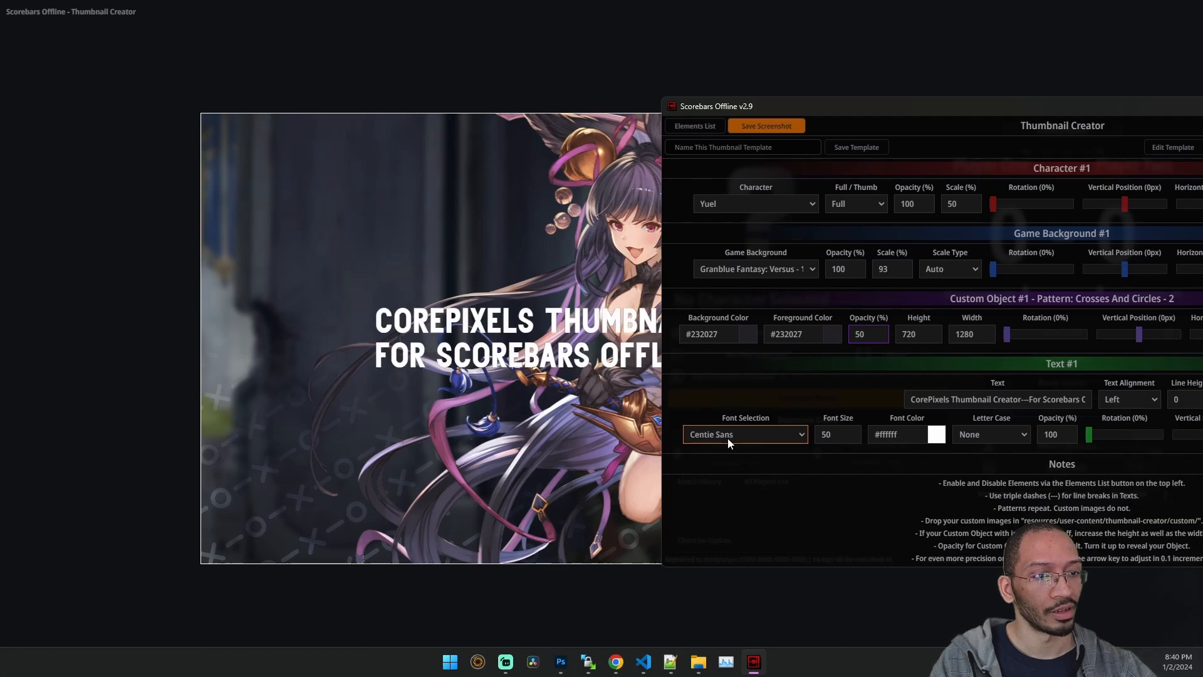
key("Down")
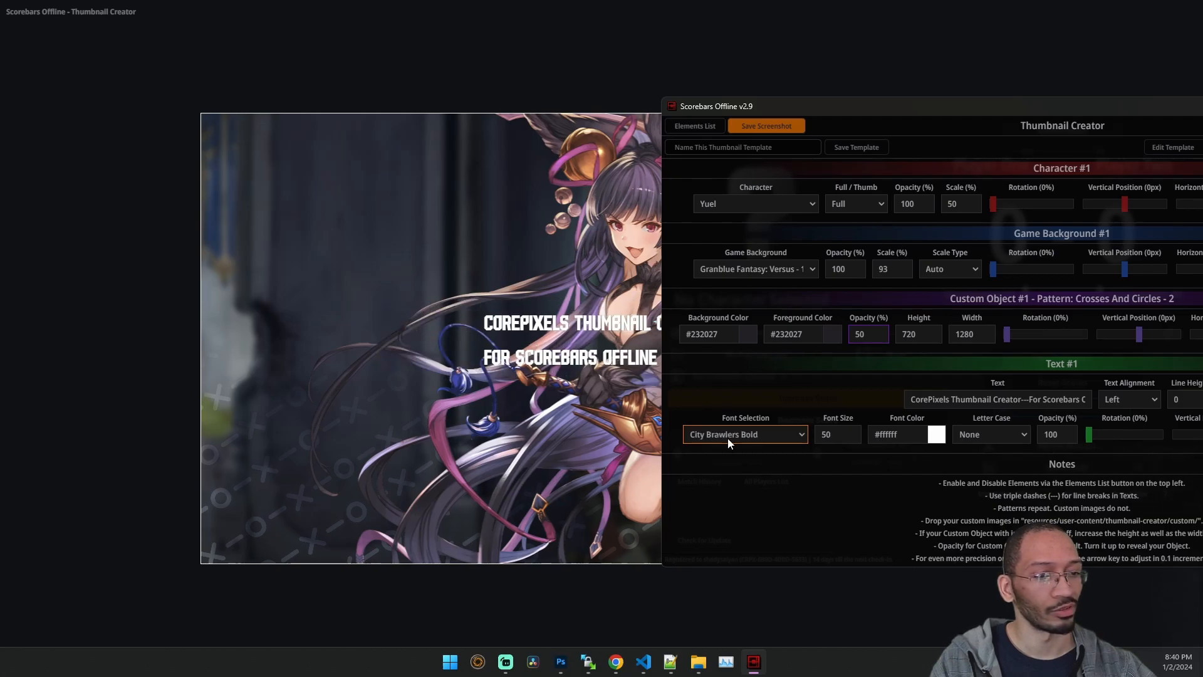
key("Down")
key("Down")
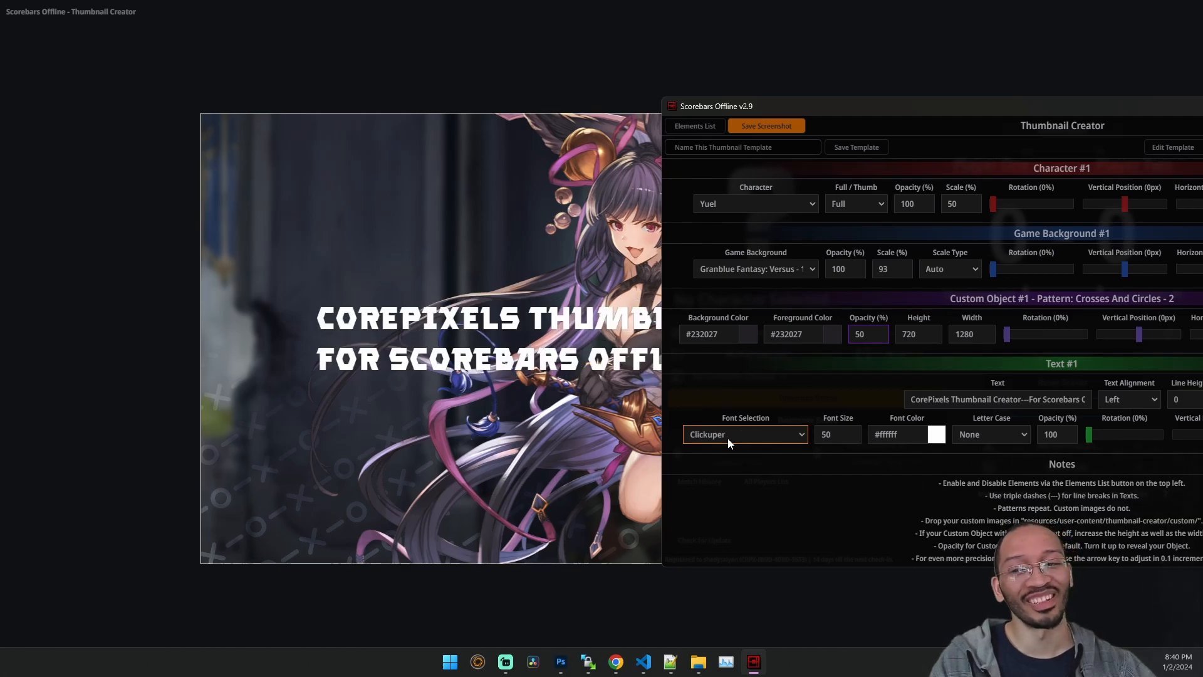
key("Down")
key("Up")
key("Down")
key("Down")
key("Up")
key("Down")
key("Down")
key("Down")
key("Down")
key("Down")
key("Down")
key("Down")
key("Down")
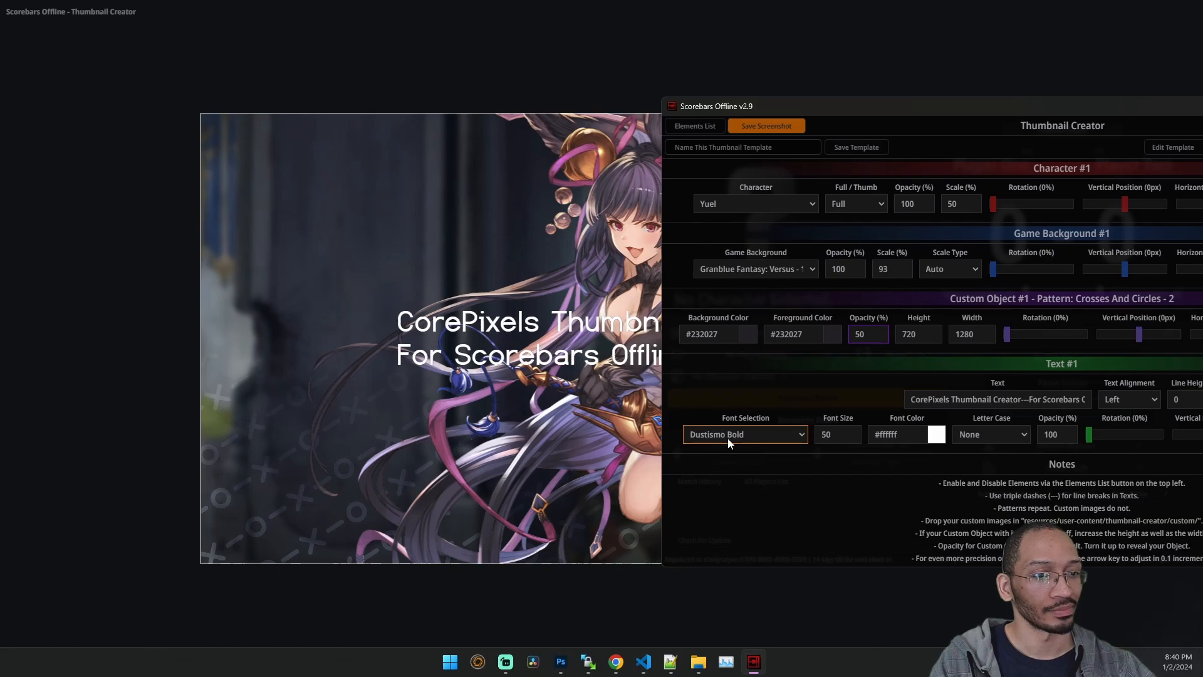
key("Down")
key("Down")
key("Down")
key("Down")
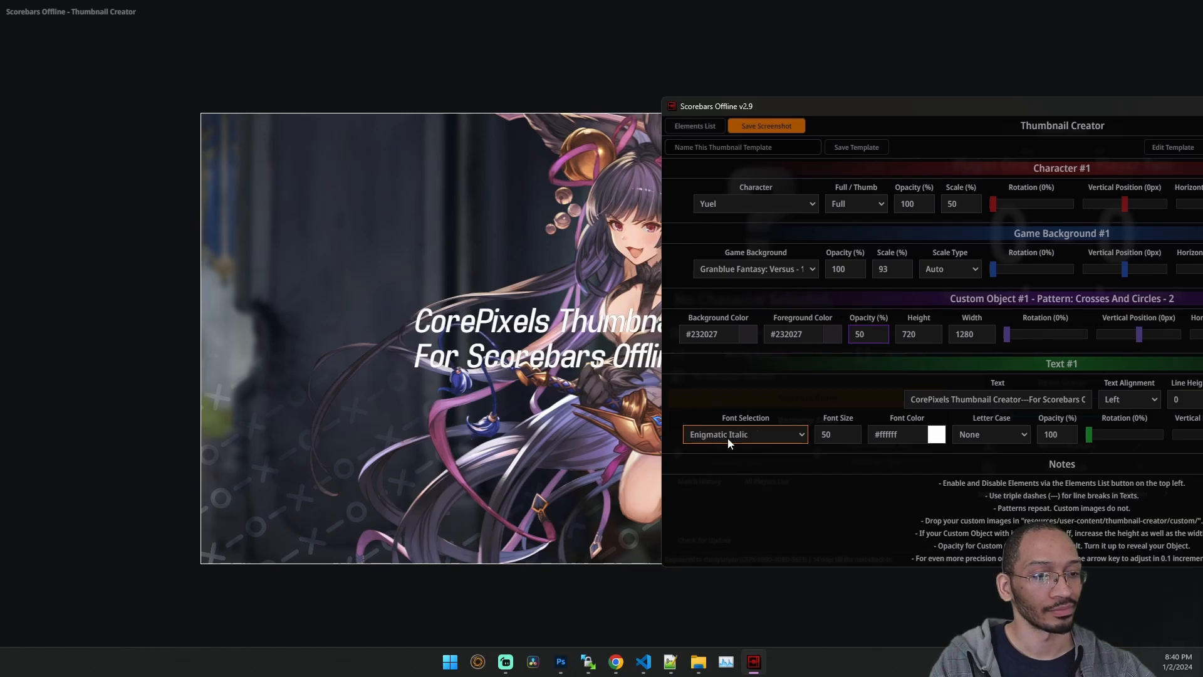
key("Down")
key("Down")
key("Down")
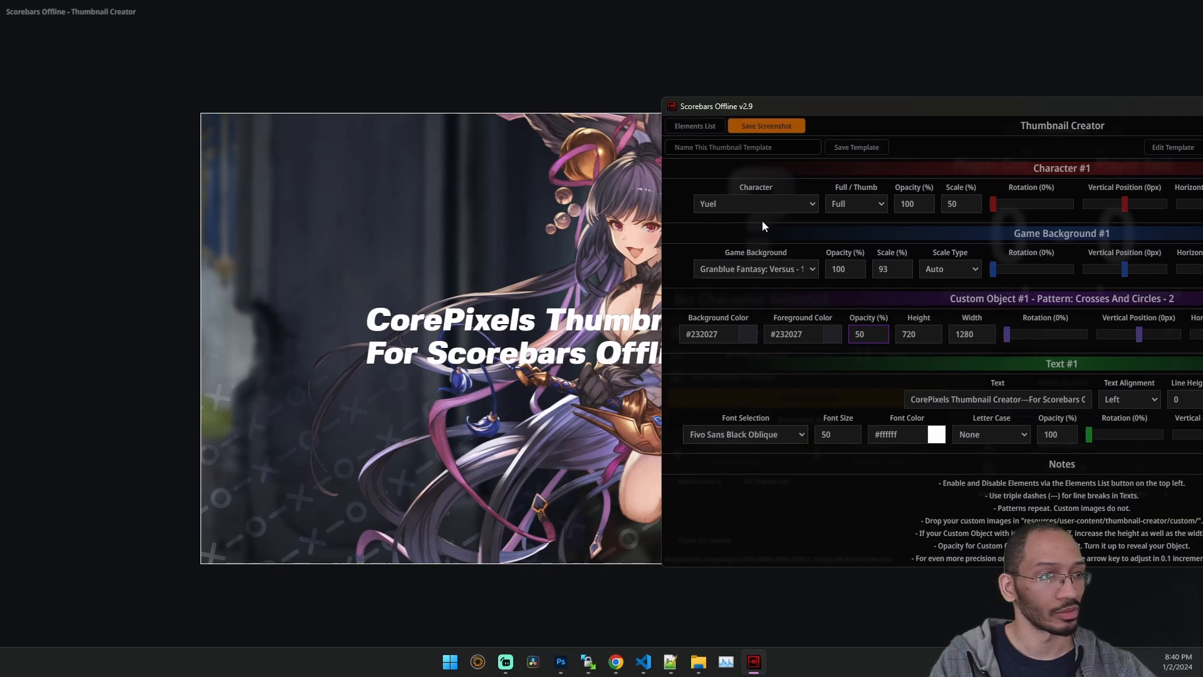
Shift the settings window slightly and try the preset green as the Text #1 font color.
left_click_drag(754, 110, 779, 122)
left_click(862, 431)
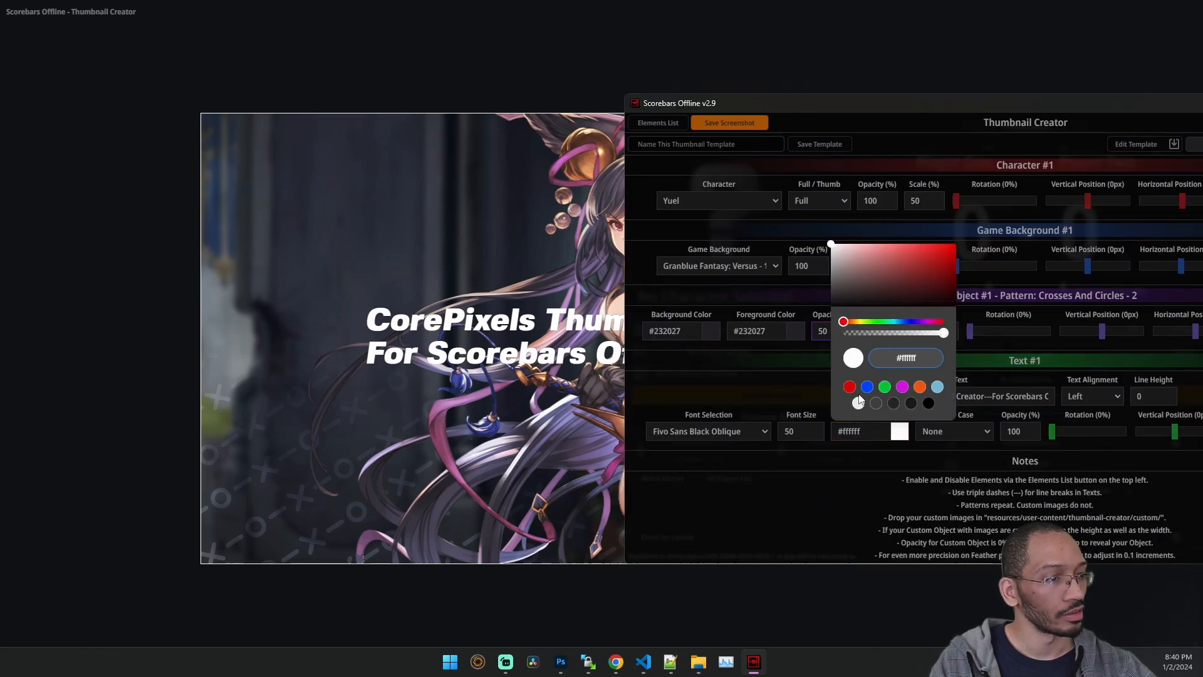
left_click(884, 387)
left_click(901, 453)
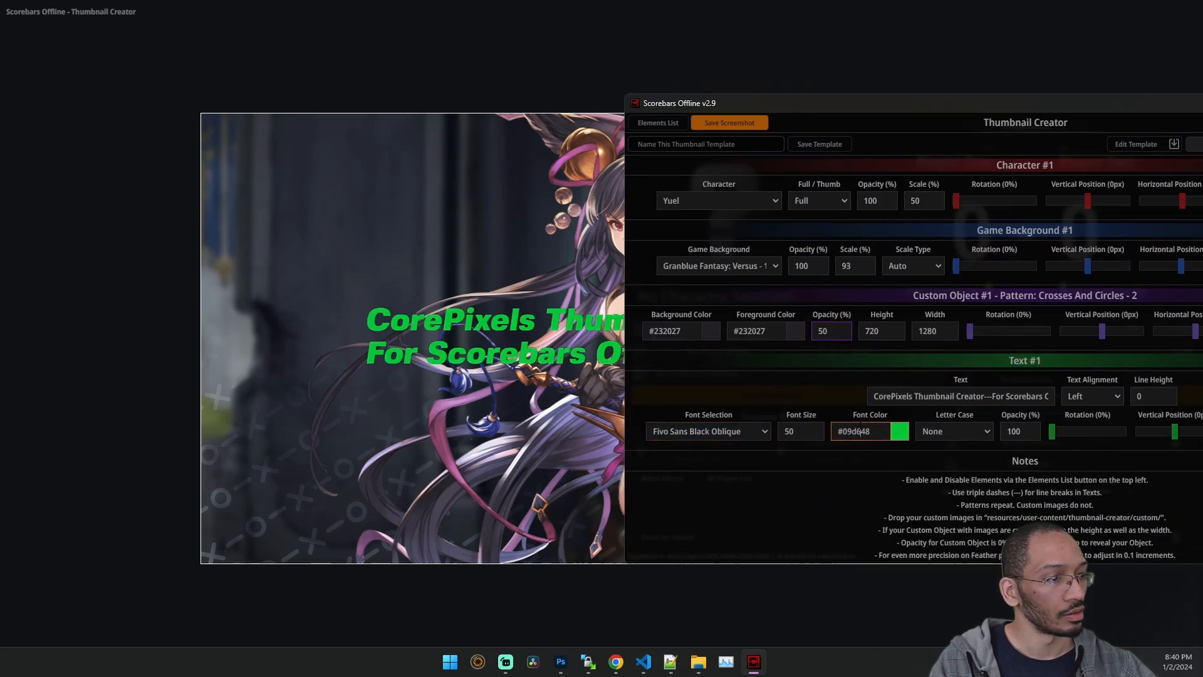
Set the Text #1 font color to the off-white preset #efefef.
left_click(861, 427)
left_click(854, 407)
left_click(888, 472)
Try the Uppercase and Lowercase letter cases on Text #1, returning the setting to None.
left_click(939, 436)
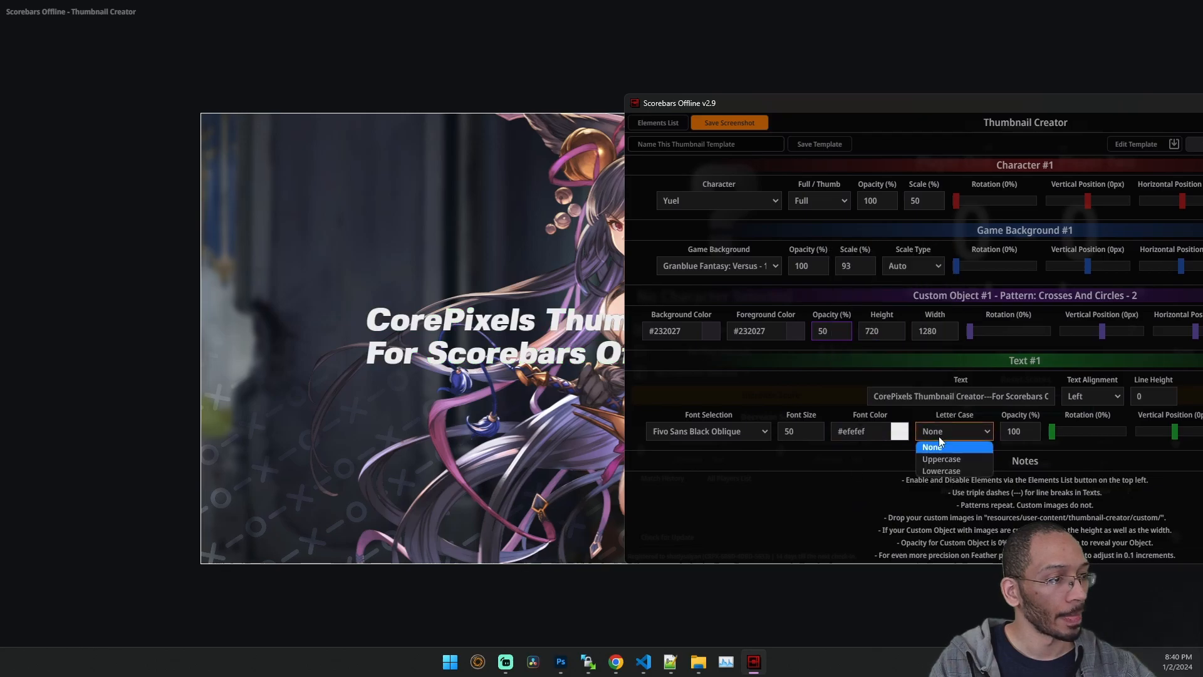
left_click(938, 436)
key("Down")
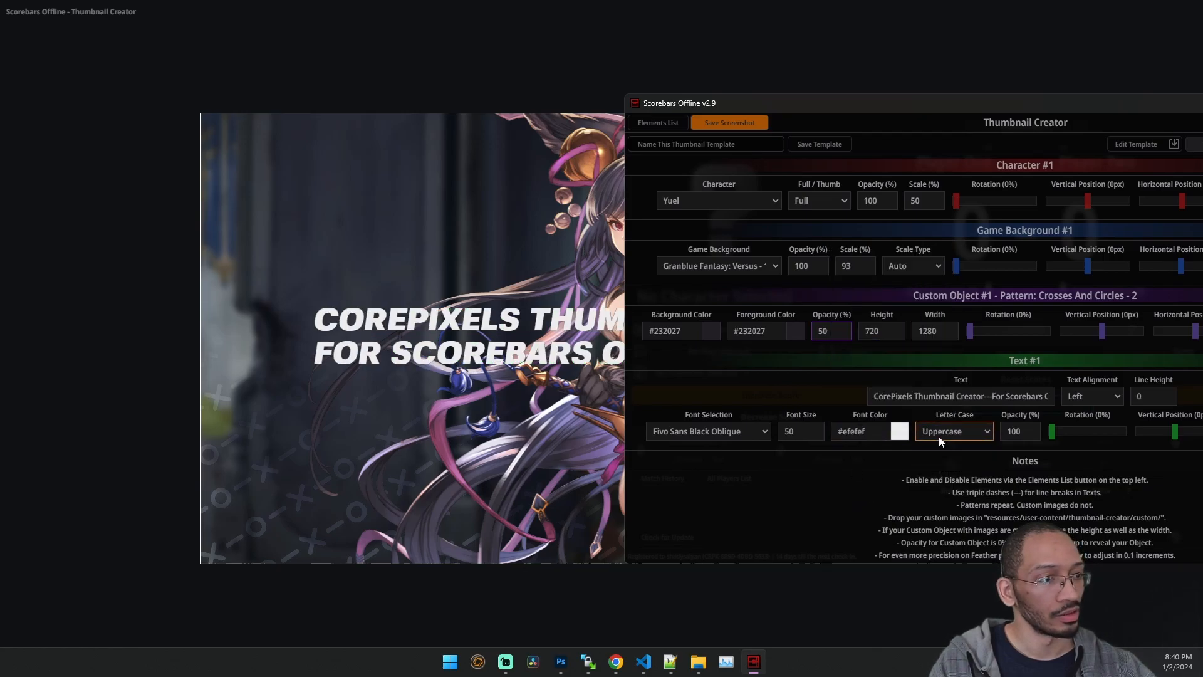
key("Down")
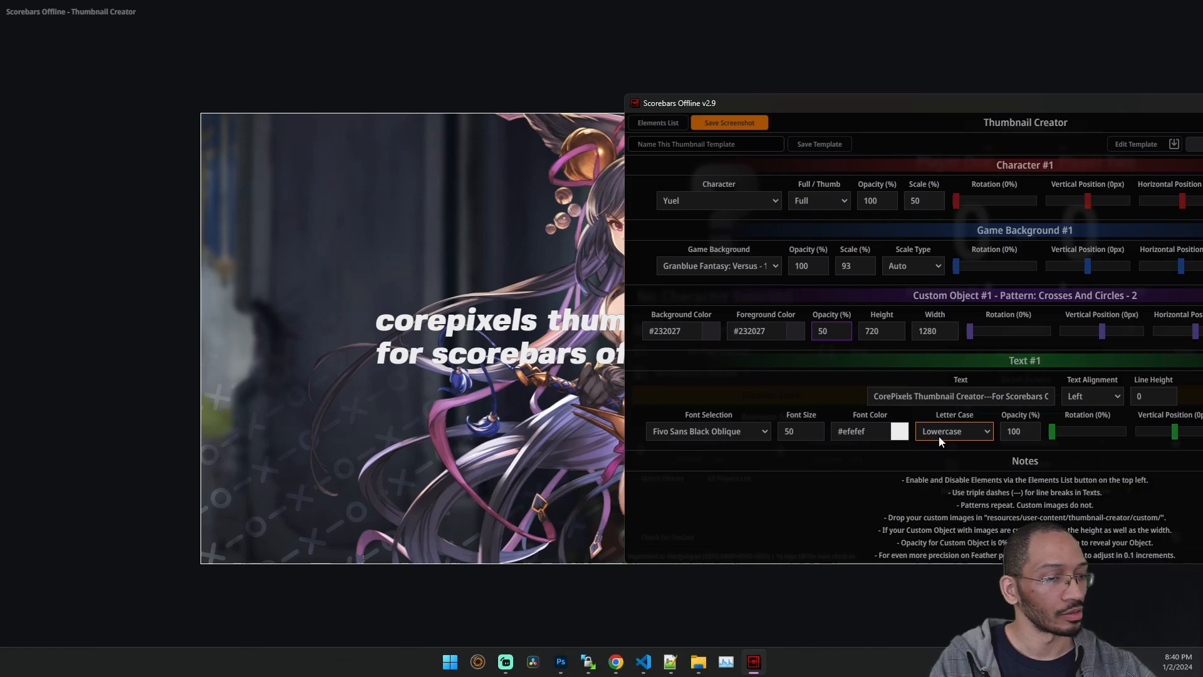
key("Up")
key("Up")
Try 50% opacity and a 152% rotation on Text #1, restoring opacity to 100 and rotation to 0.
key("Tab")
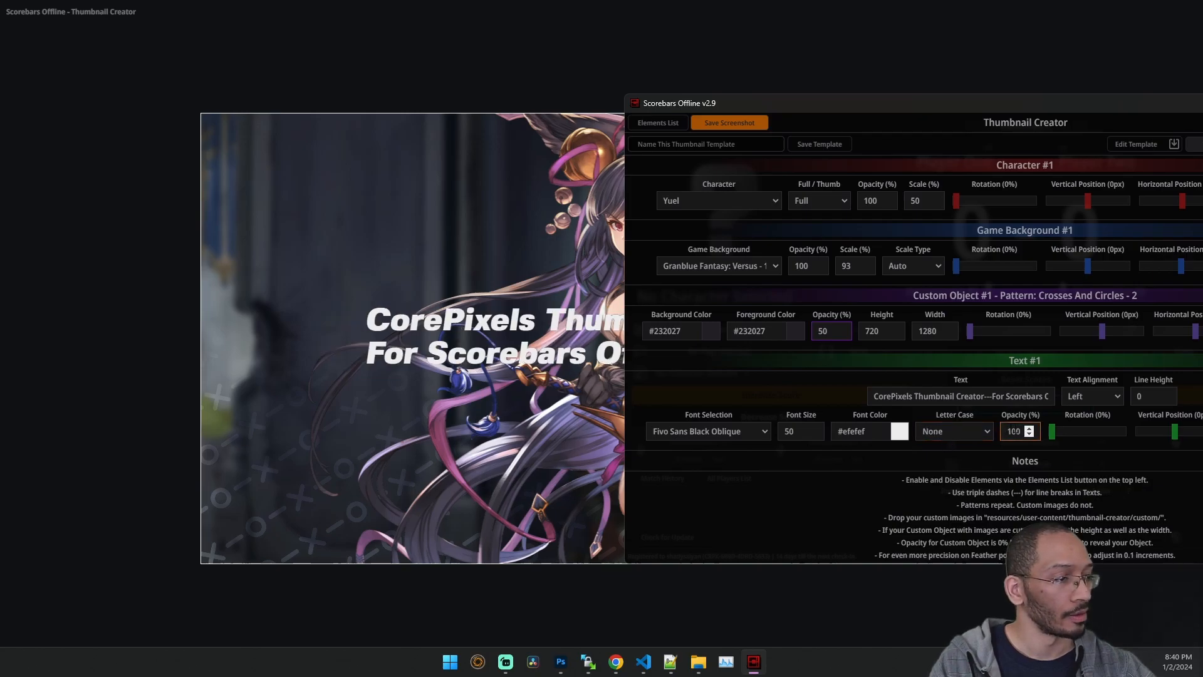
type("50")
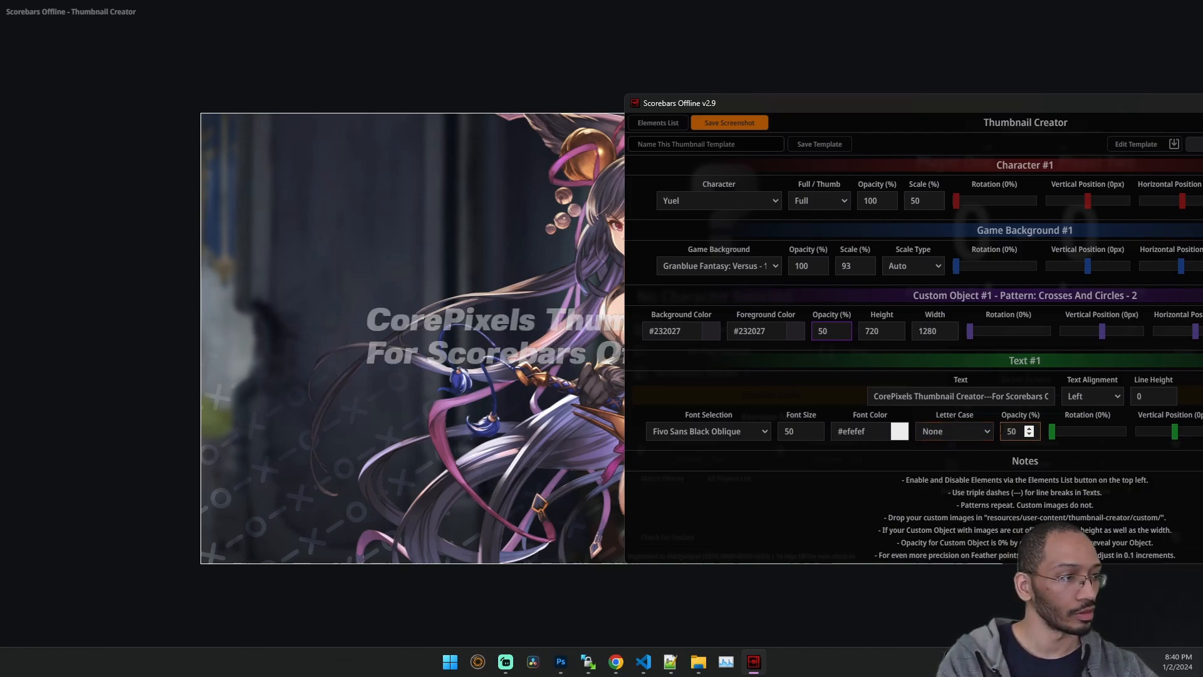
left_click_drag(1020, 431, 979, 430)
type("100")
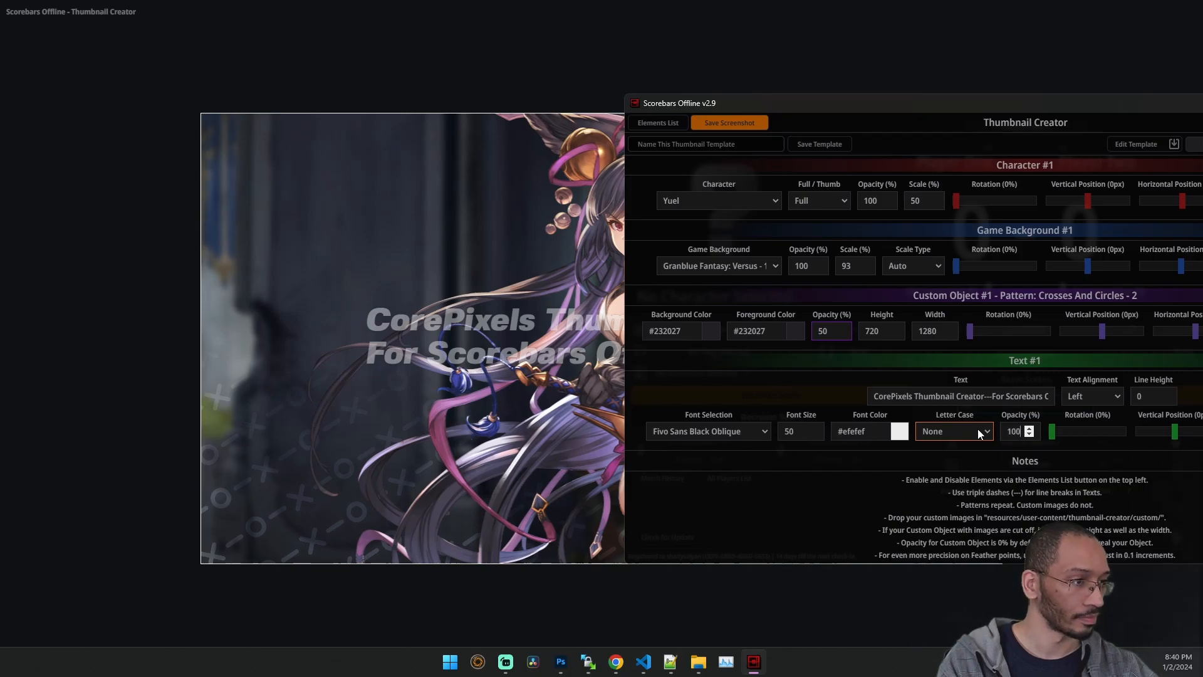
left_click(1083, 432)
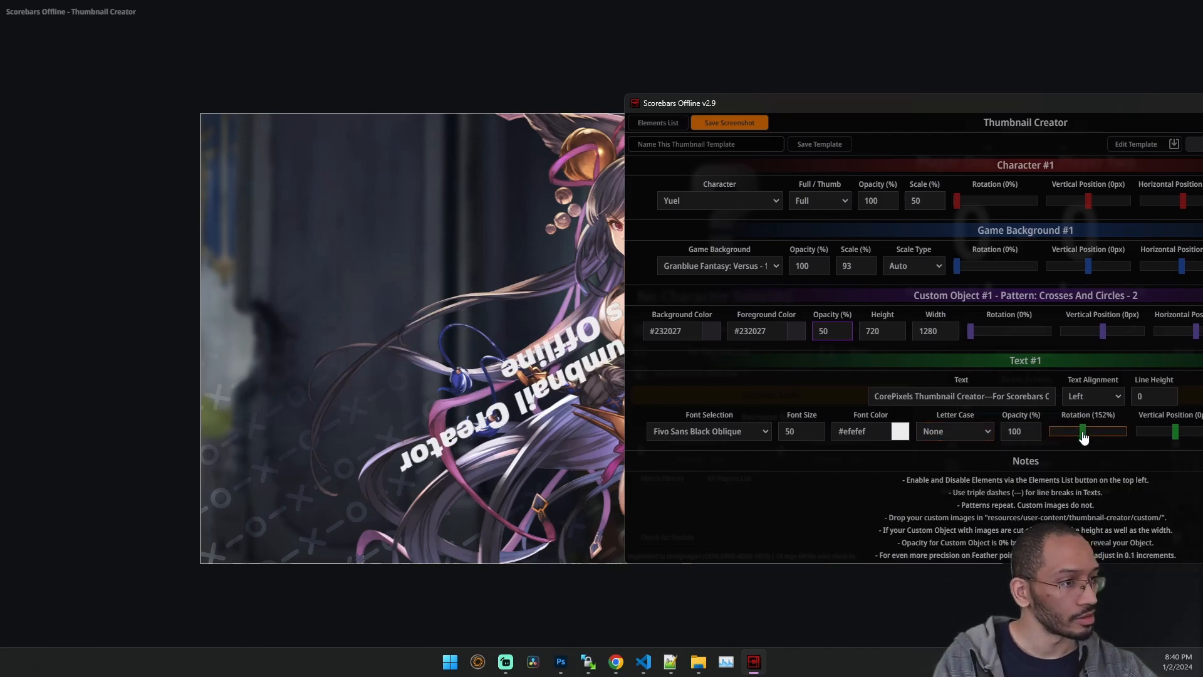
left_click_drag(1084, 437, 1051, 433)
Turn on the extras for Text #1 and move the settings window to uncover the start of the text on the preview.
left_click_drag(916, 103, 418, 114)
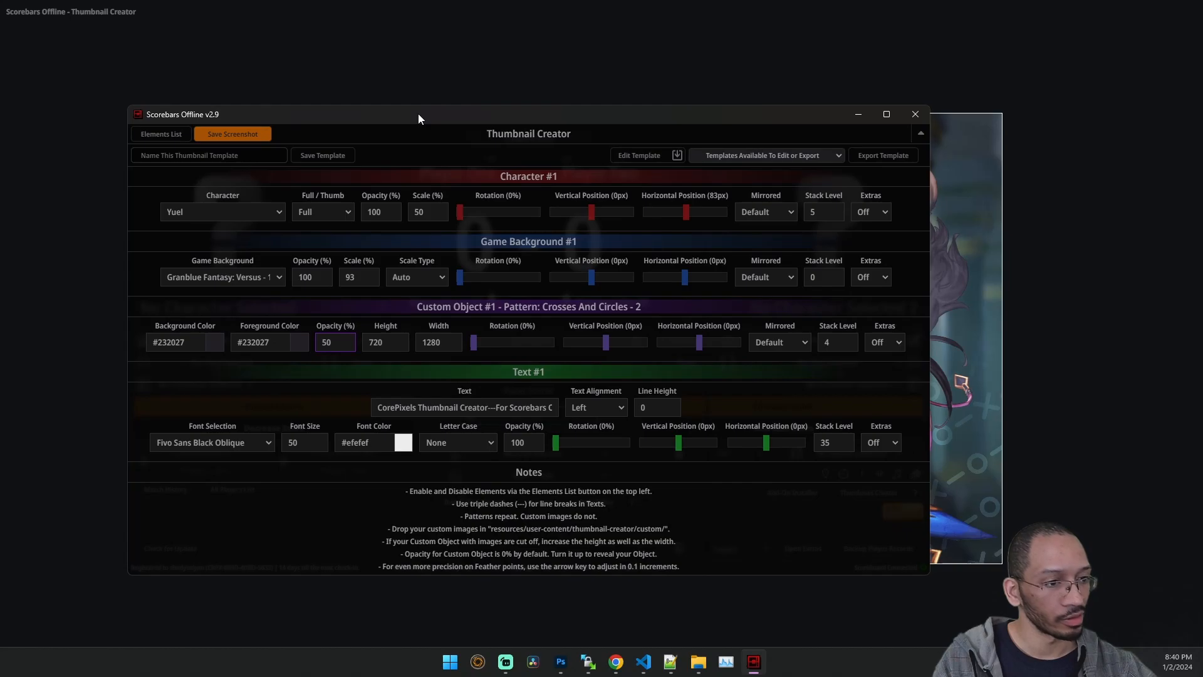
left_click(884, 442)
left_click(873, 470)
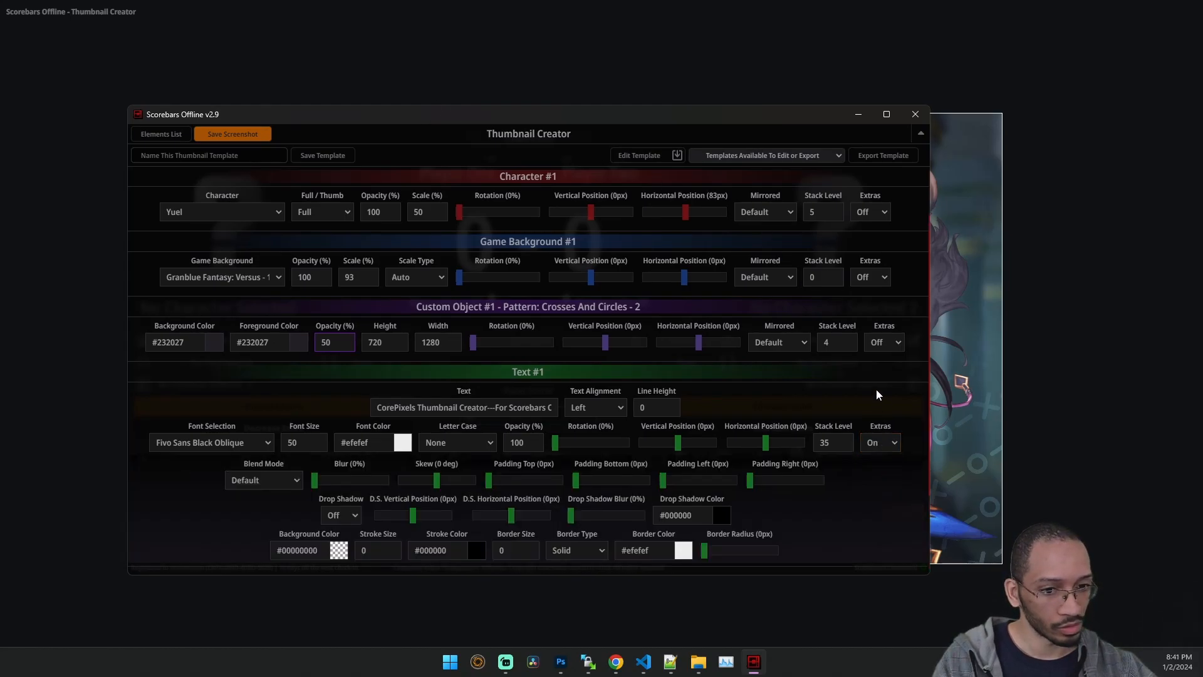
scroll(876, 392, "down", 2)
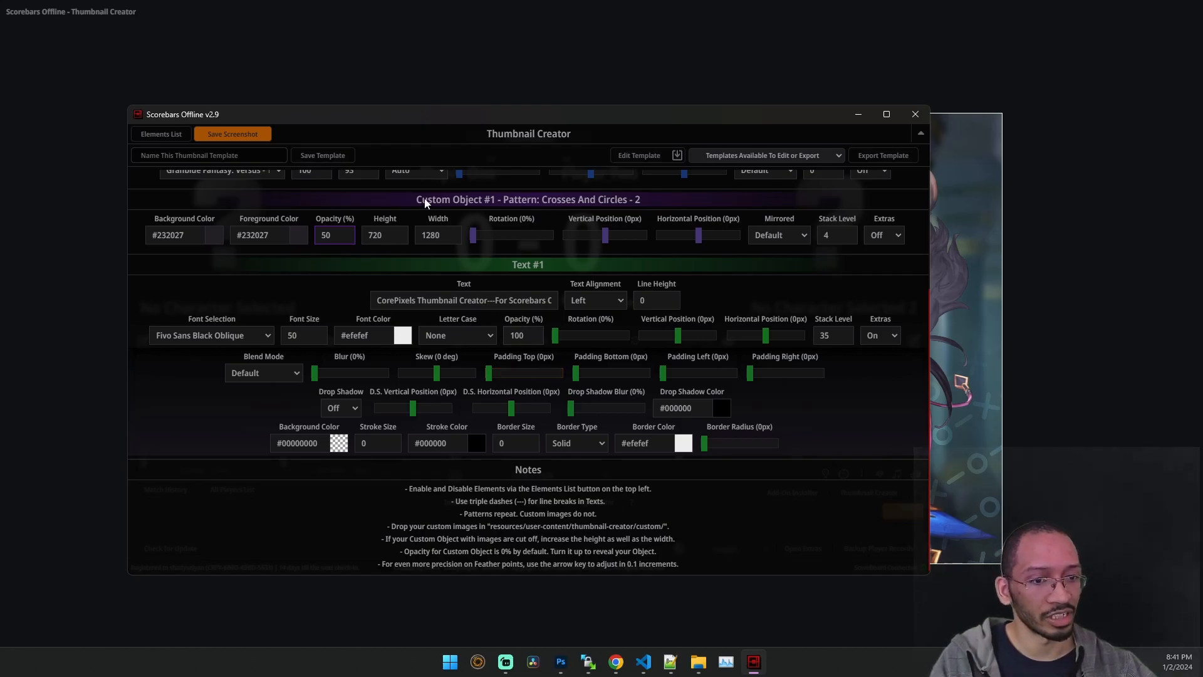
left_click_drag(388, 115, 739, 130)
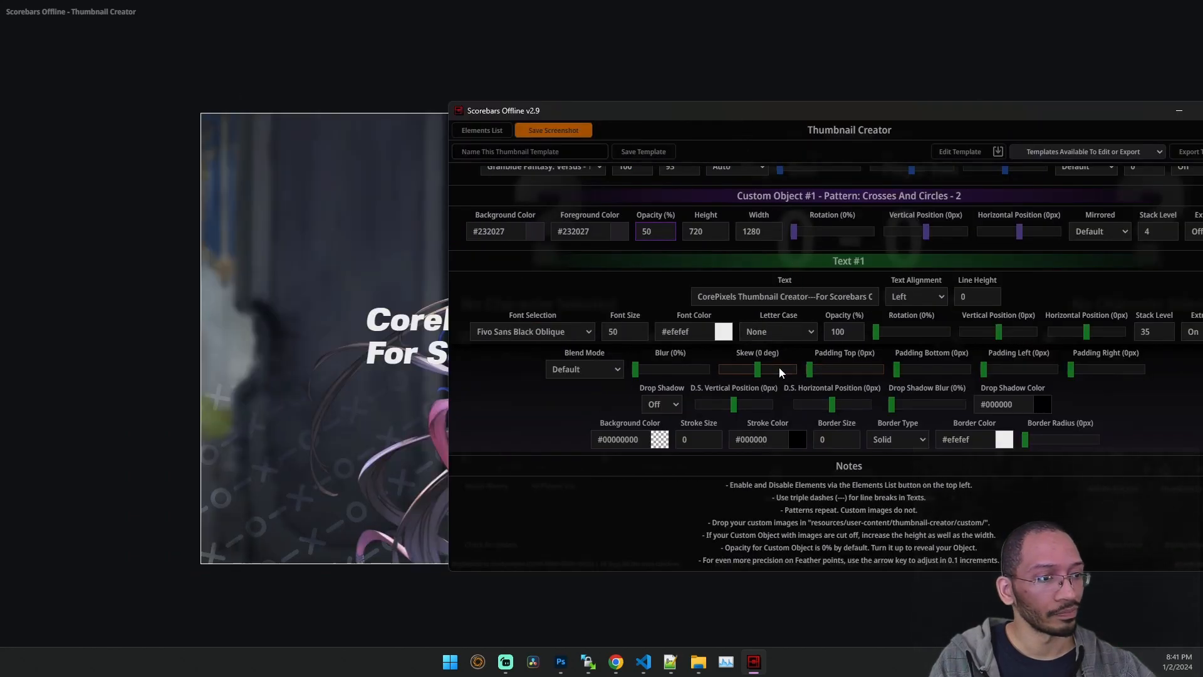
Nudge the Text #1 skew, keeping it at 0 deg, and set the text's background color to black #000000.
mouse_move(764, 370)
left_mouse_down()
mouse_move(739, 369)
mouse_move(782, 371)
mouse_move(759, 371)
left_mouse_up()
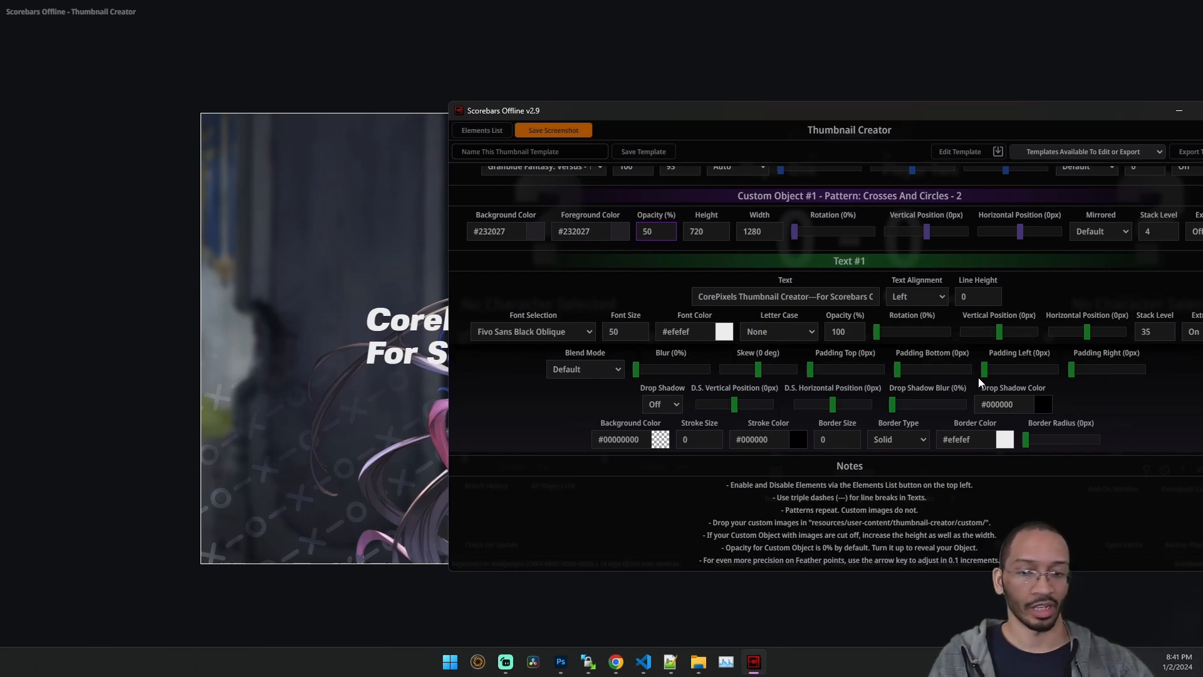
left_click(776, 433)
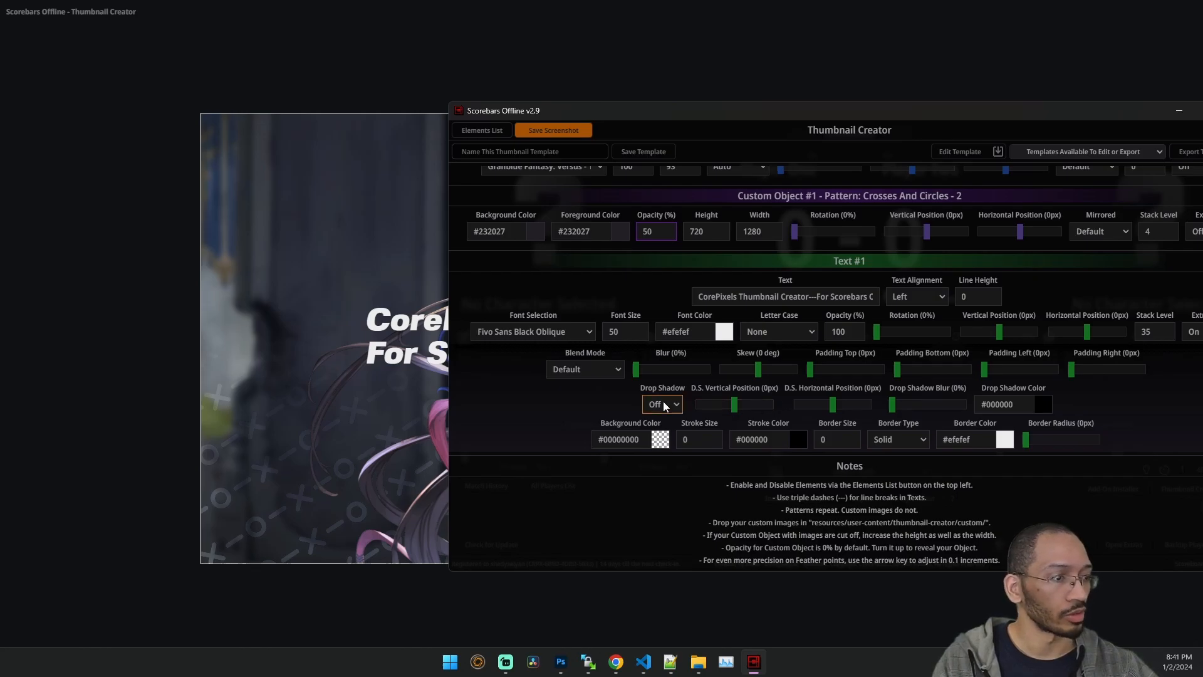
left_click(629, 438)
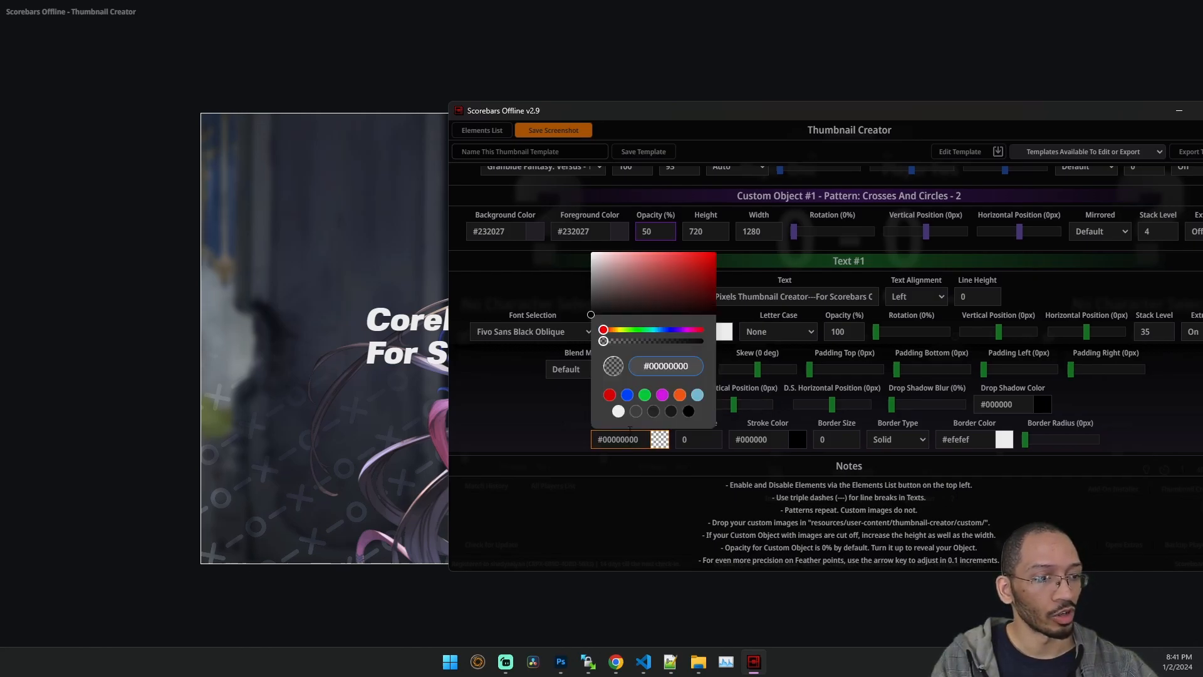
left_click(689, 412)
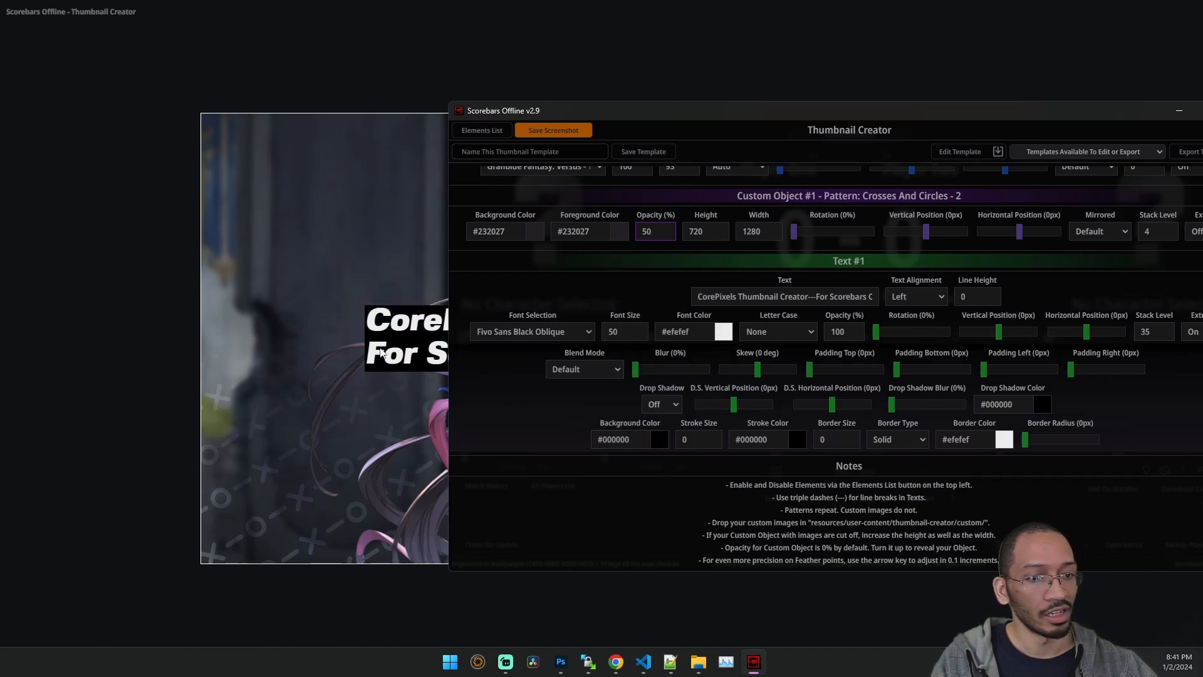
left_click_drag(707, 113, 771, 114)
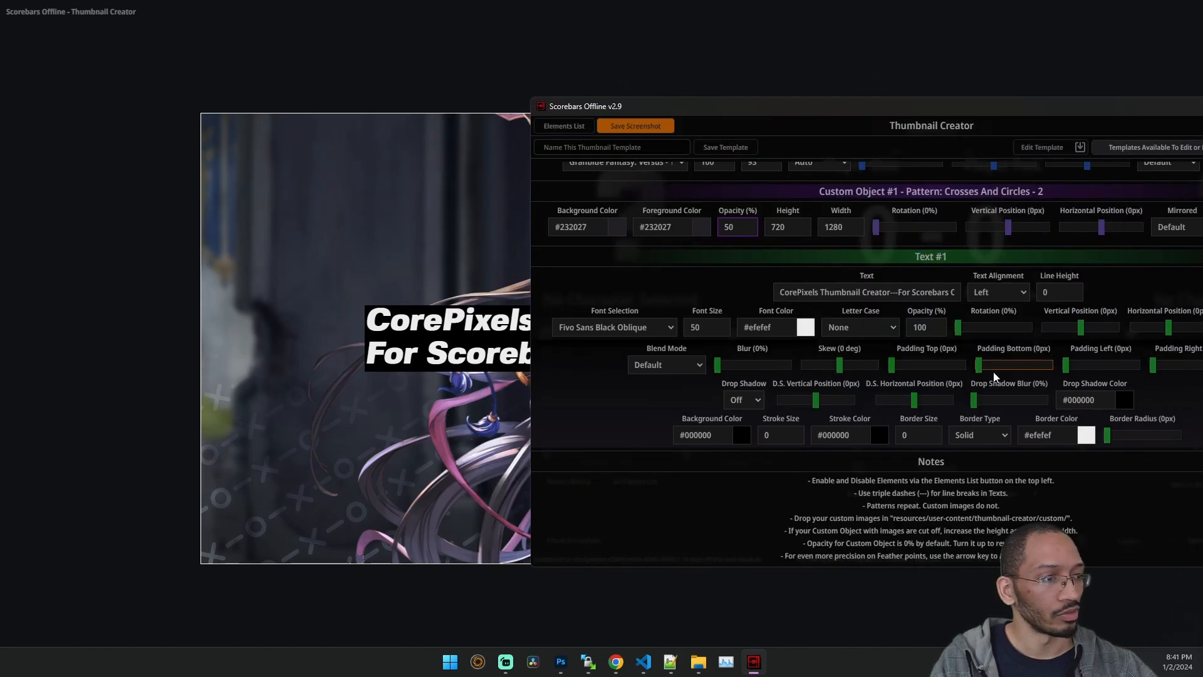
Set the Text #1 left padding to 79px and its right padding to 80px.
left_click_drag(990, 372, 918, 369)
left_click_drag(1089, 370, 1104, 370)
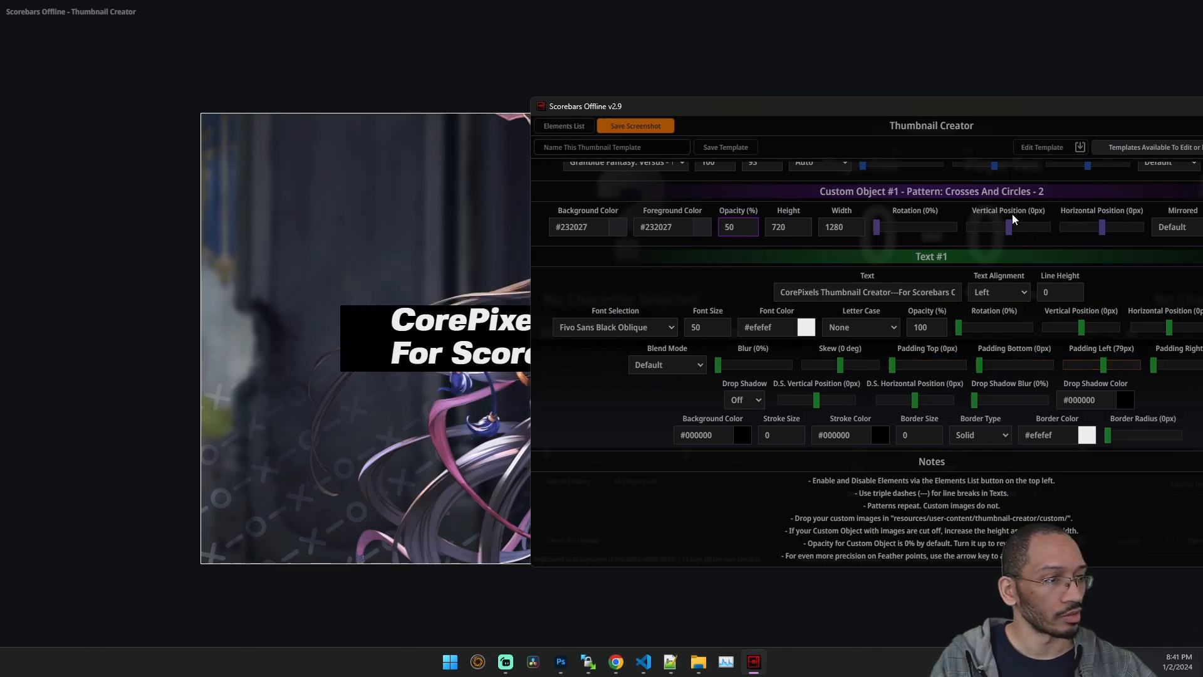
left_click_drag(960, 108, 806, 116)
left_click_drag(1033, 376, 1042, 374)
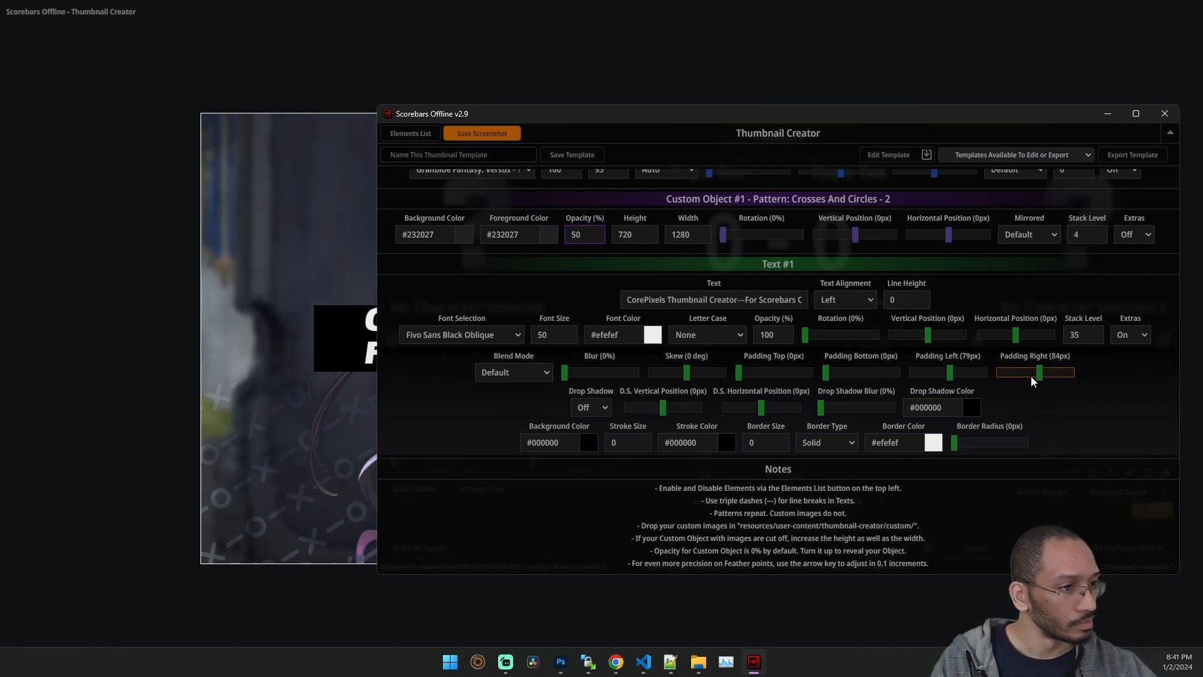
left_click_drag(1032, 374, 1030, 375)
mouse_move(695, 113)
left_mouse_down()
mouse_move(1104, 113)
mouse_move(702, 118)
left_mouse_up()
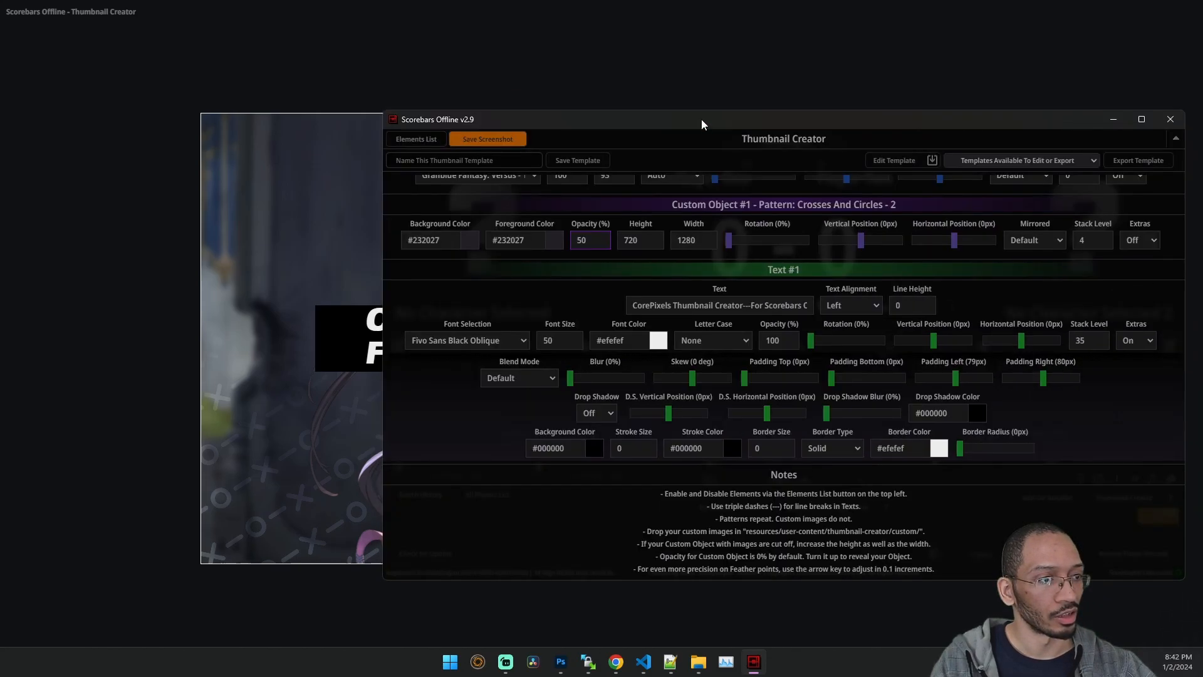
Set the Text #1 alignment to Center and uncover the preview to check the two lines.
left_click(845, 303)
left_click(843, 417)
left_click(847, 302)
left_click(847, 334)
left_click_drag(695, 119, 581, 75)
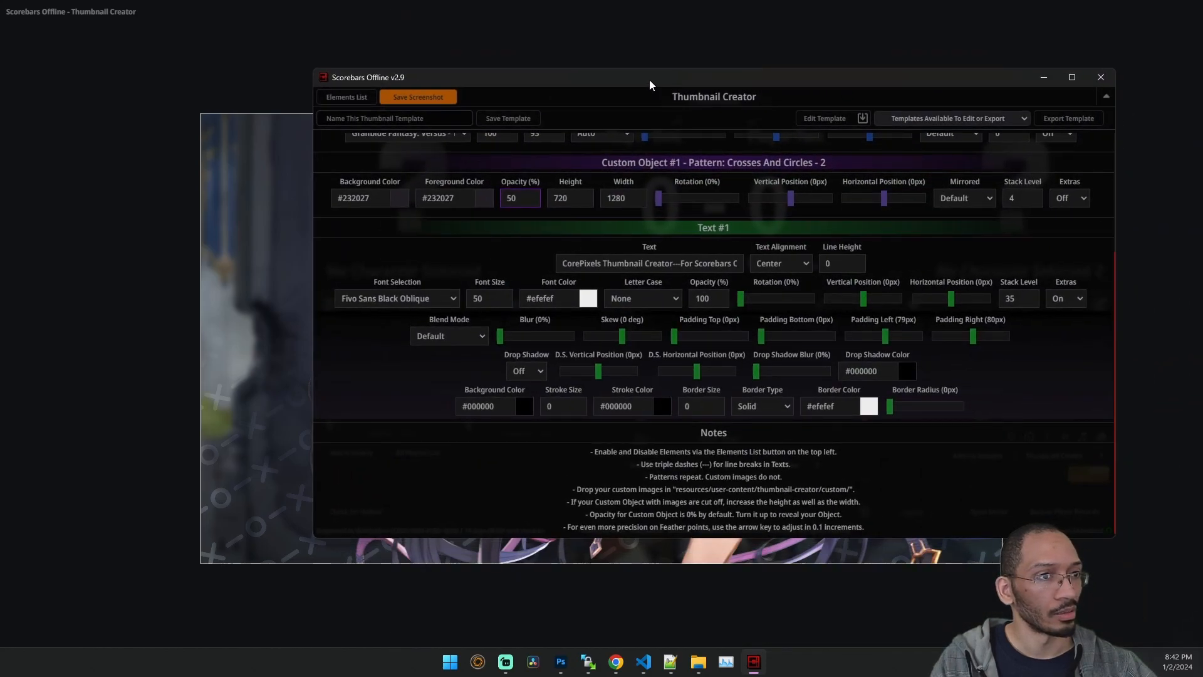
left_click_drag(654, 83, 784, 155)
Set the Text #1 bottom padding to 14px and its top padding to 13px.
left_click_drag(651, 151, 859, 113)
left_click_drag(1095, 376, 1102, 376)
left_click_drag(966, 115, 838, 123)
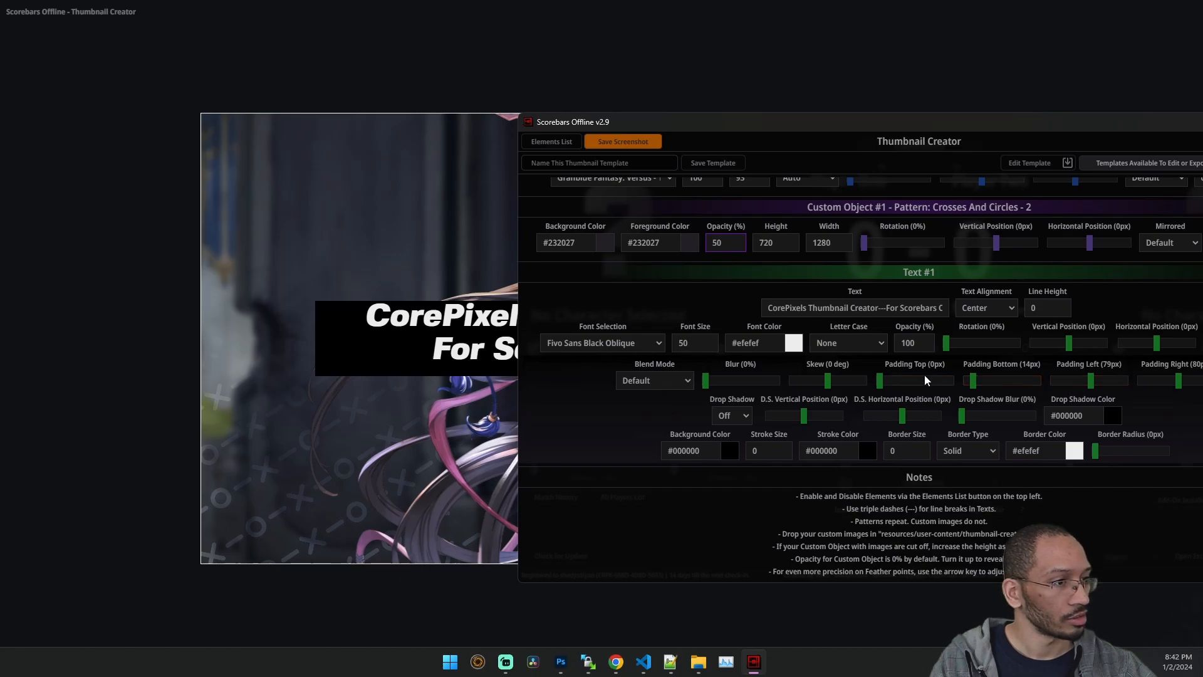
left_click_drag(881, 385, 887, 383)
Uncover more of the preview and raise the Text #1 stroke size to 7.
mouse_move(723, 118)
left_mouse_down()
mouse_move(1095, 100)
mouse_move(838, 92)
left_mouse_up()
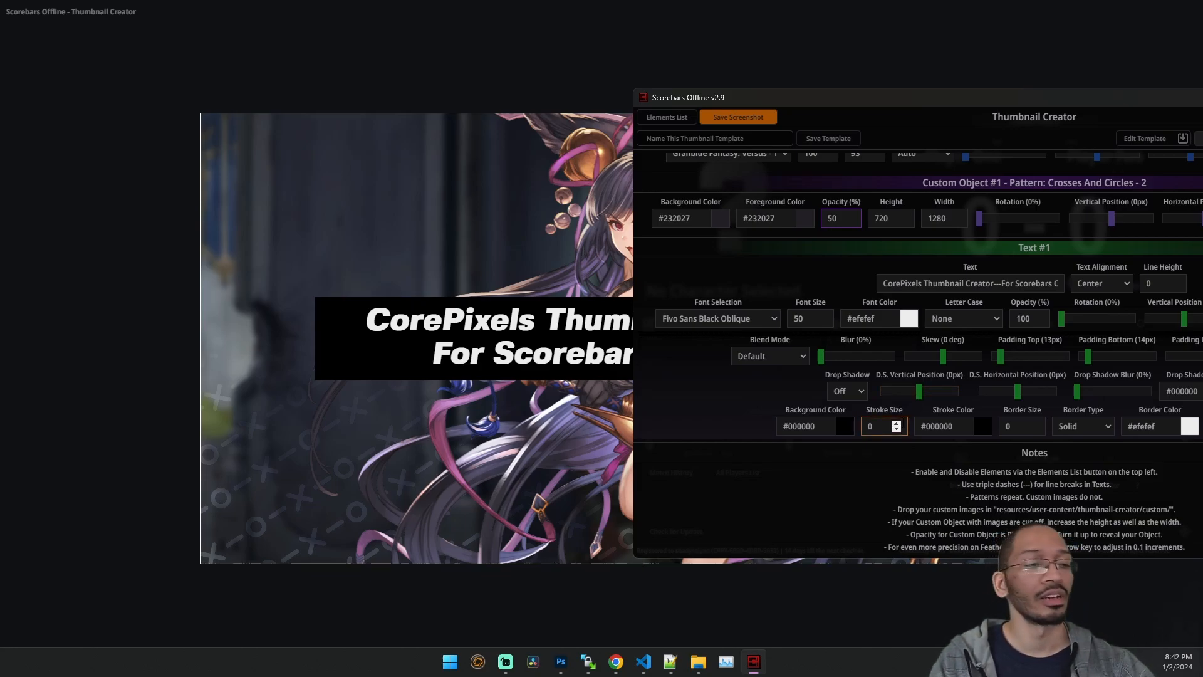
left_click(898, 423)
left_click(897, 424)
left_click(898, 423)
left_click(897, 424)
left_click(897, 424)
left_click(898, 423)
left_click(898, 423)
left_click(898, 424)
left_click(897, 430)
Make the Text #1 background color fully transparent, #00000000.
left_click(809, 426)
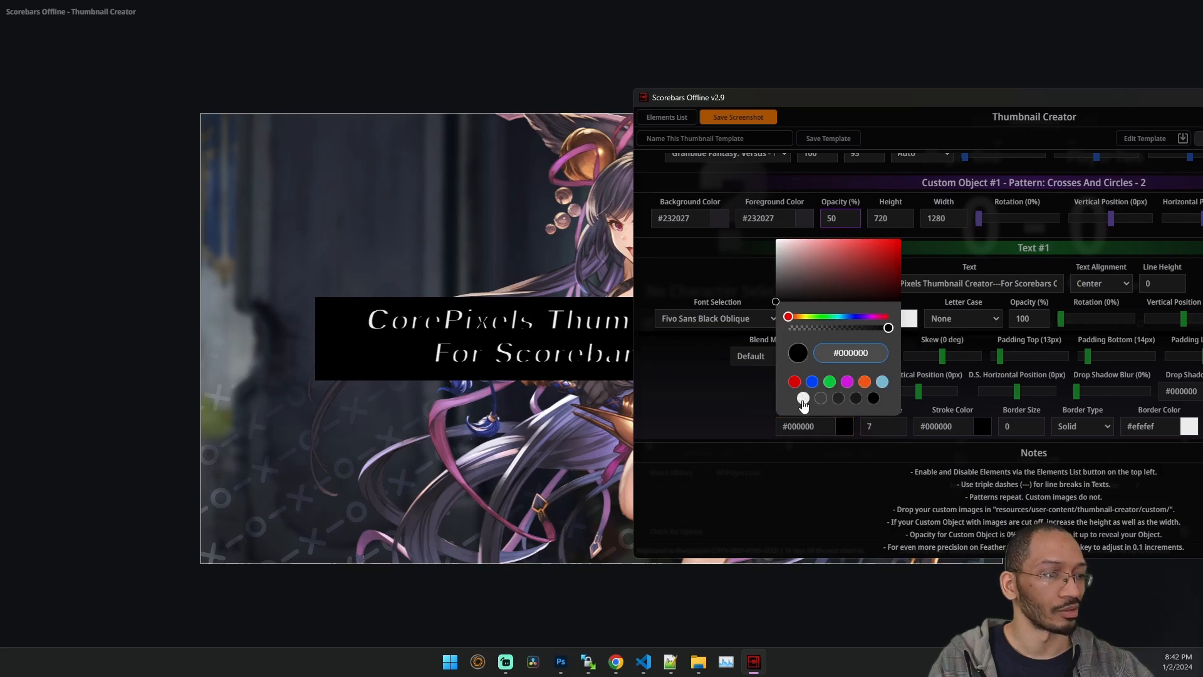
left_click_drag(888, 327, 789, 328)
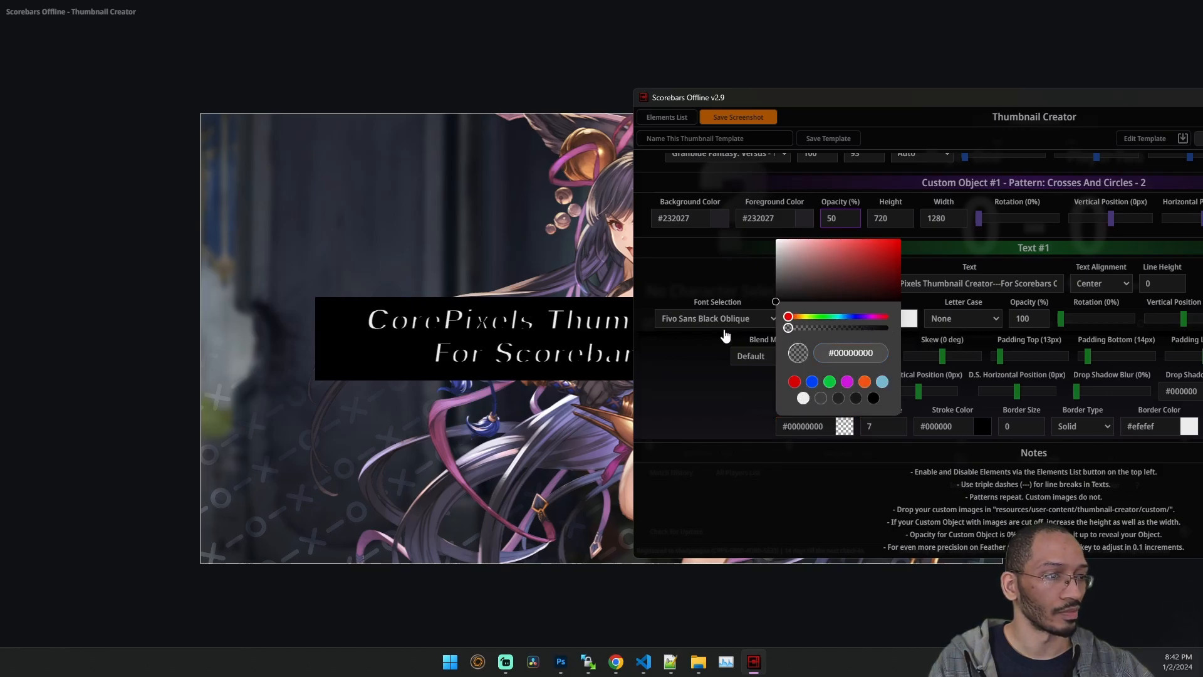
left_click(761, 445)
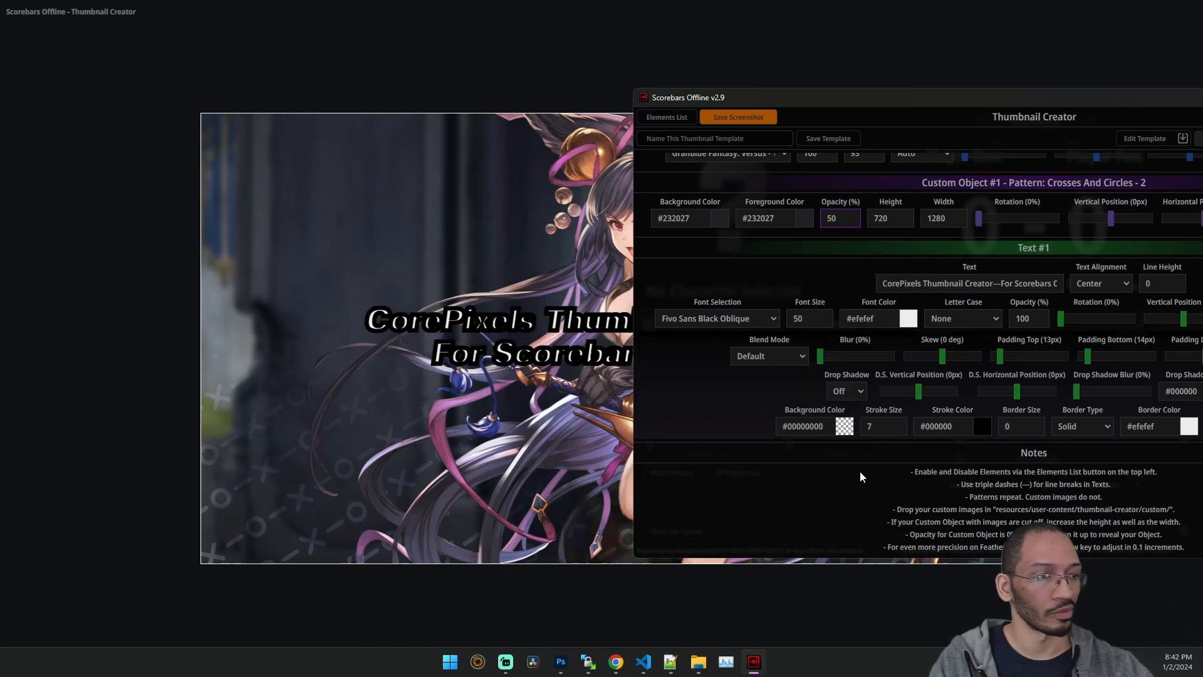
Try Text #1 stroke sizes of 0 and 5, settling on a stroke size of 2.
left_click(895, 430)
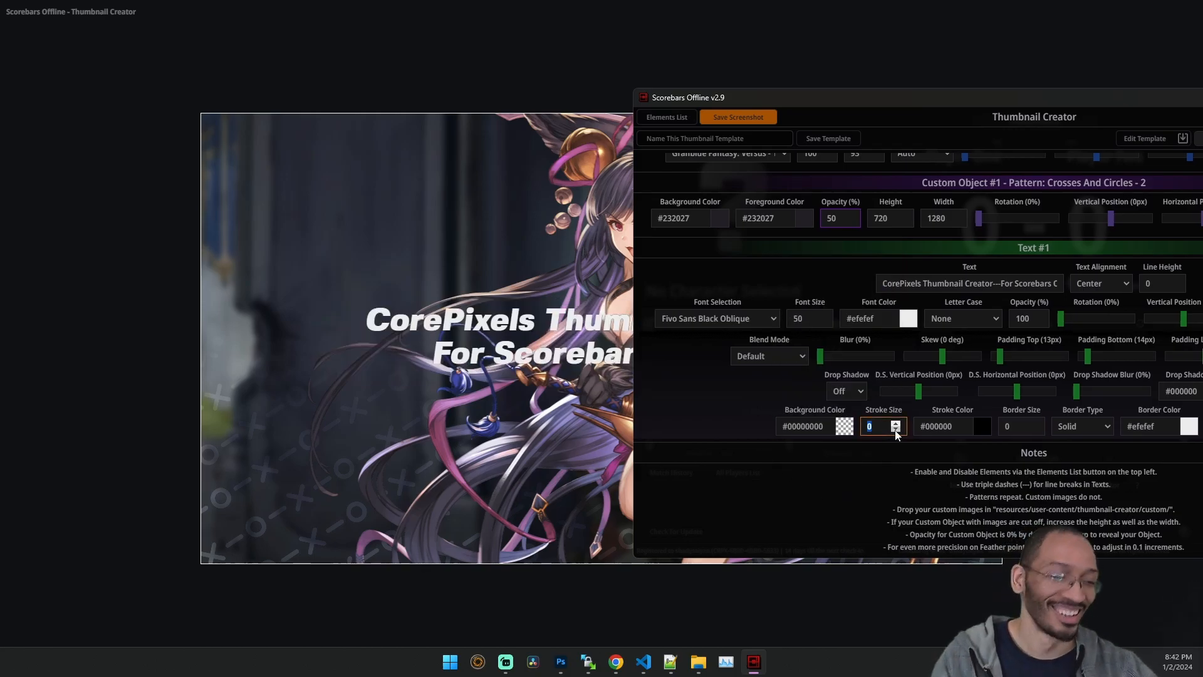
left_click(897, 423)
left_click(896, 423)
left_click(896, 423)
left_click(896, 423)
left_click(896, 423)
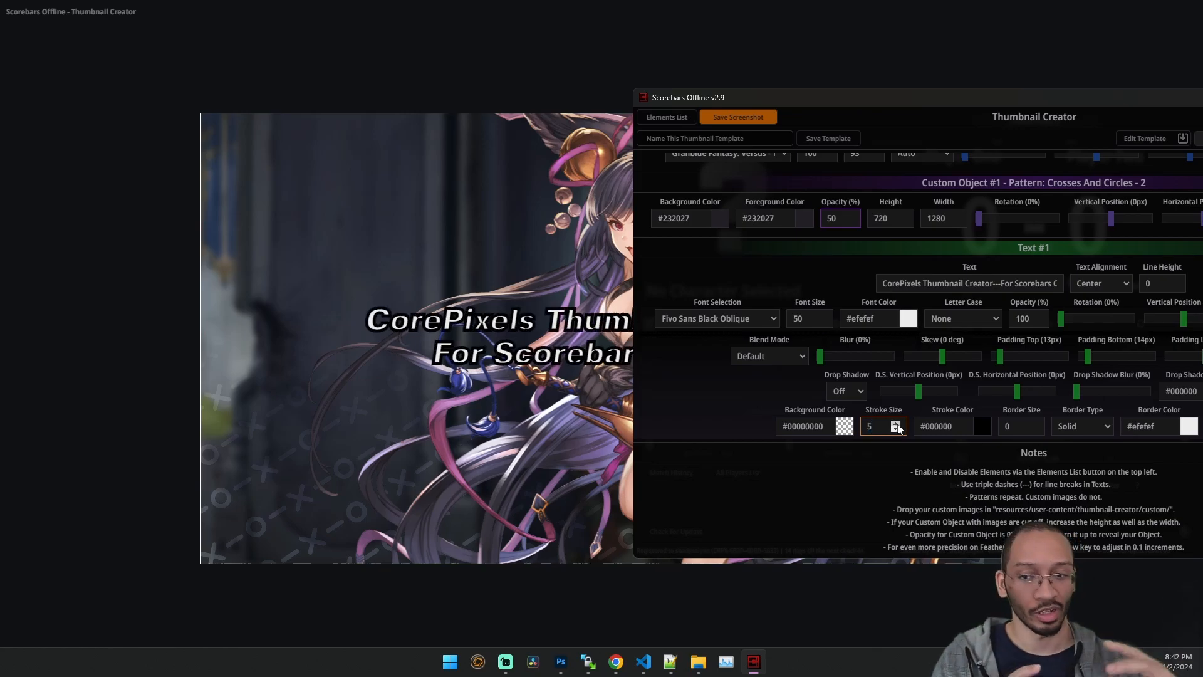
left_click(896, 430)
left_click(896, 430)
left_click(897, 430)
left_click(897, 430)
left_click(896, 423)
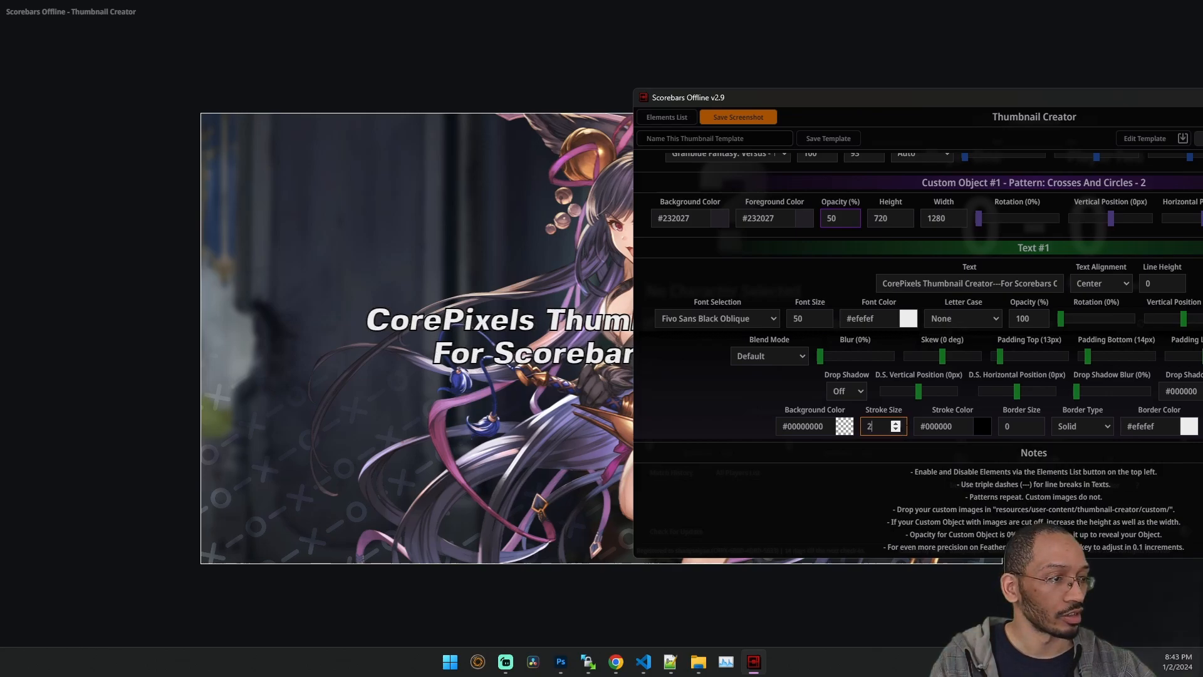
Set the Text #1 stroke color to the blue preset #0054ff.
left_click(946, 426)
left_click(950, 382)
left_click(923, 453)
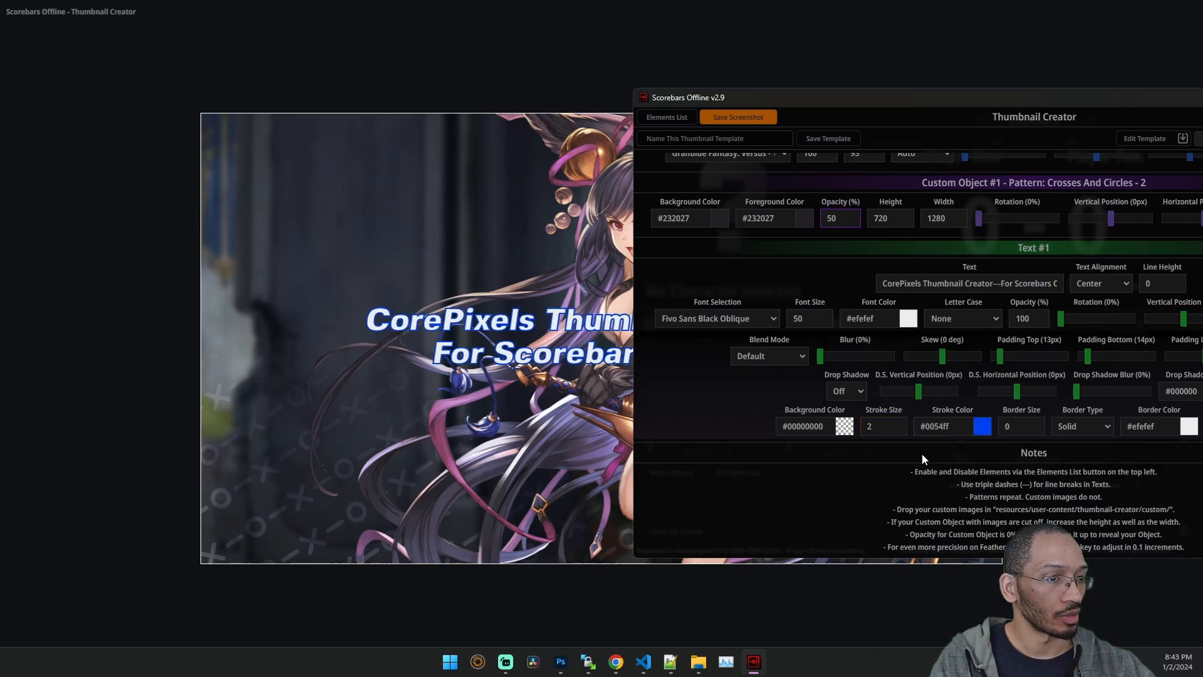
left_click(934, 427)
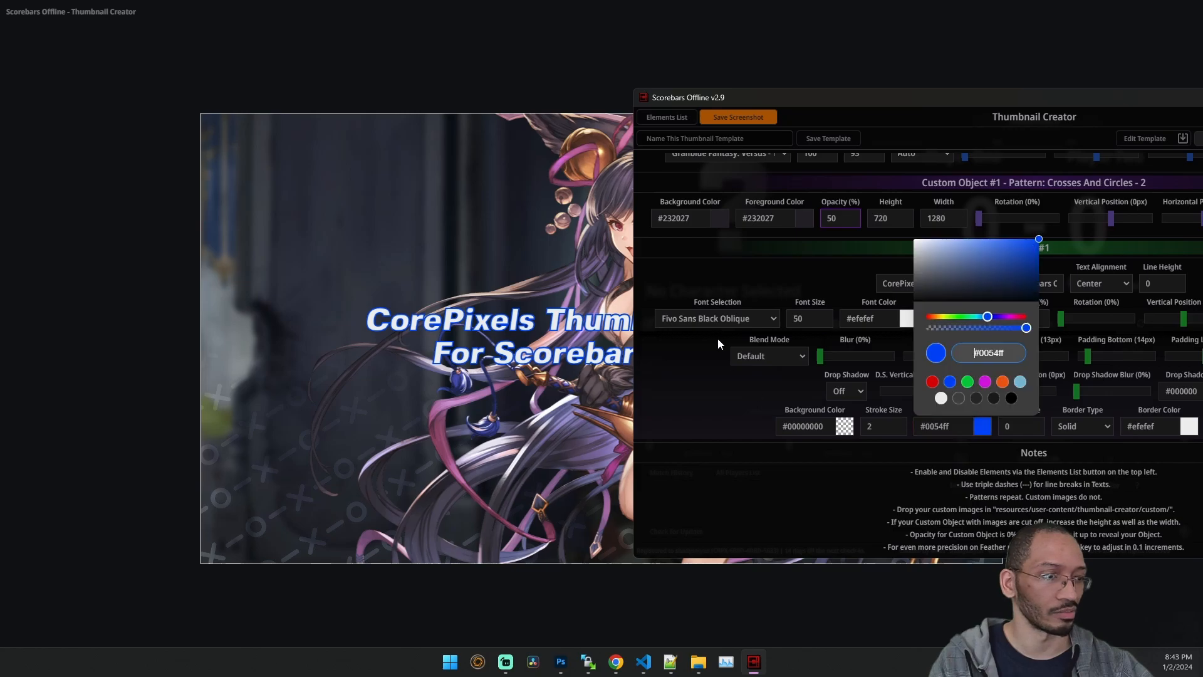
Try the Enigmatic Italic font on Text #1, returning the selection to Fivo Sans Black Oblique.
left_click(710, 315)
left_click(711, 316)
key("Up")
key("Up")
key("Up")
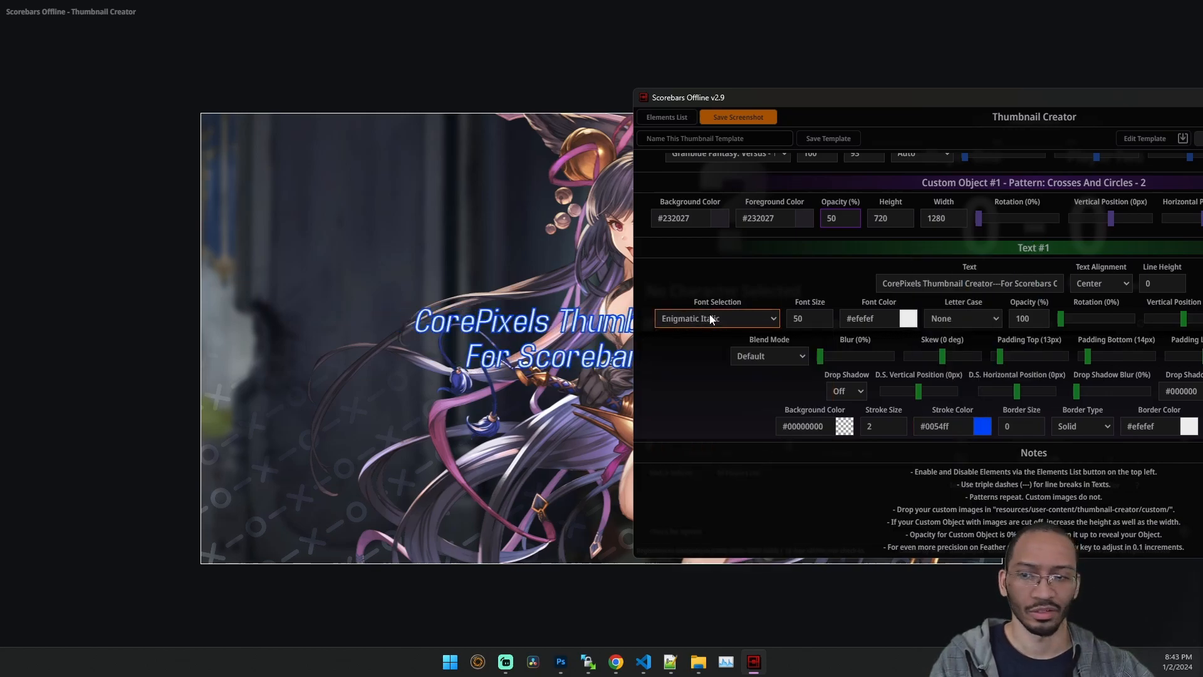
key("Down")
key("Down")
key("Down")
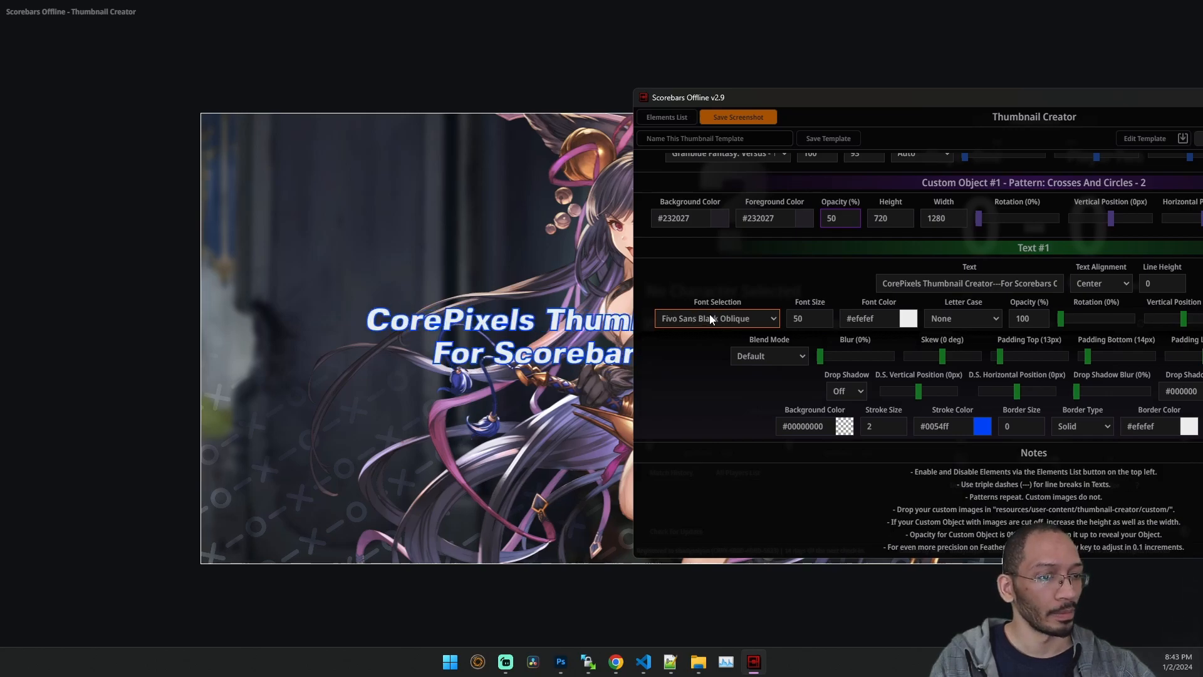
Remove the Text #1 stroke by setting its size to 0, trying #efefef and restoring its color to #000000.
left_click(983, 426)
left_click(942, 399)
left_click(896, 430)
left_click(896, 429)
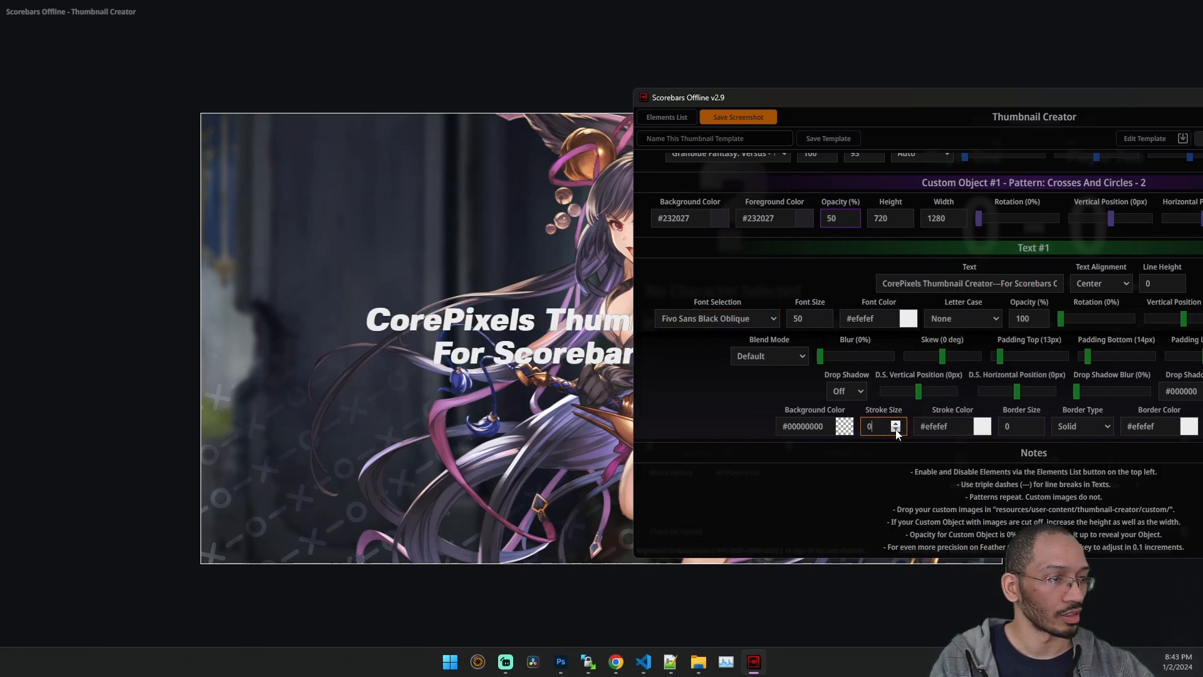
left_click(983, 428)
left_click(1012, 399)
left_click(945, 446)
Add a solid border to Text #1 with a border size of 4.
left_click(1019, 428)
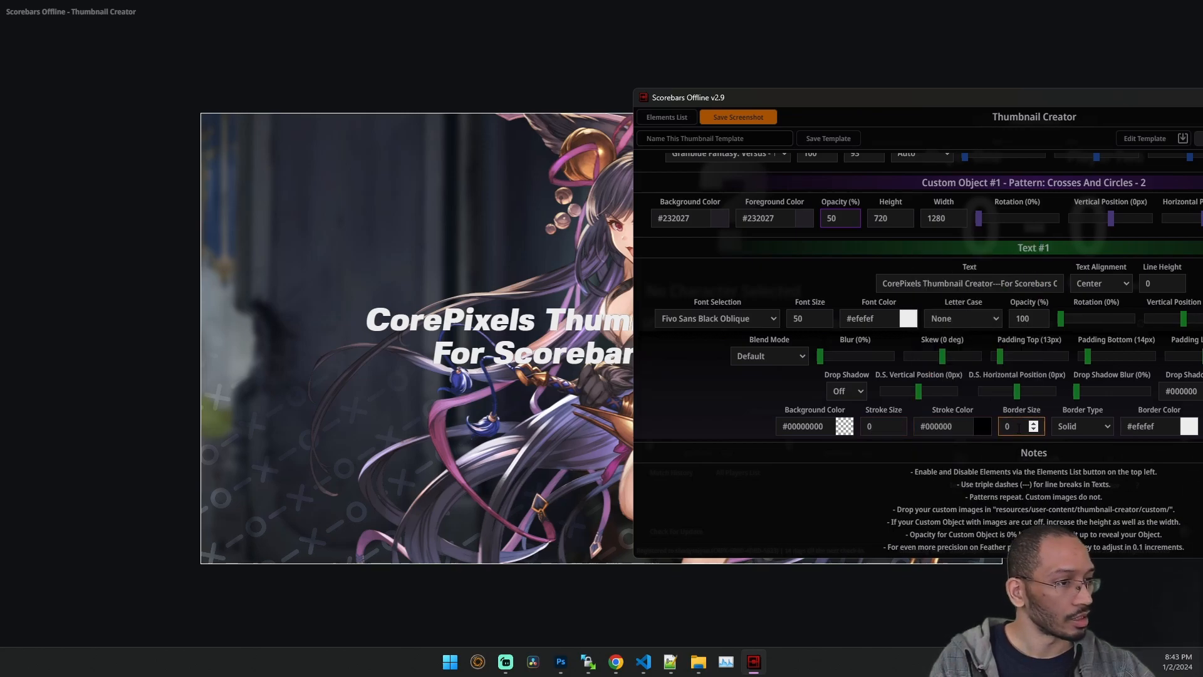
left_click(1034, 423)
left_click(1033, 424)
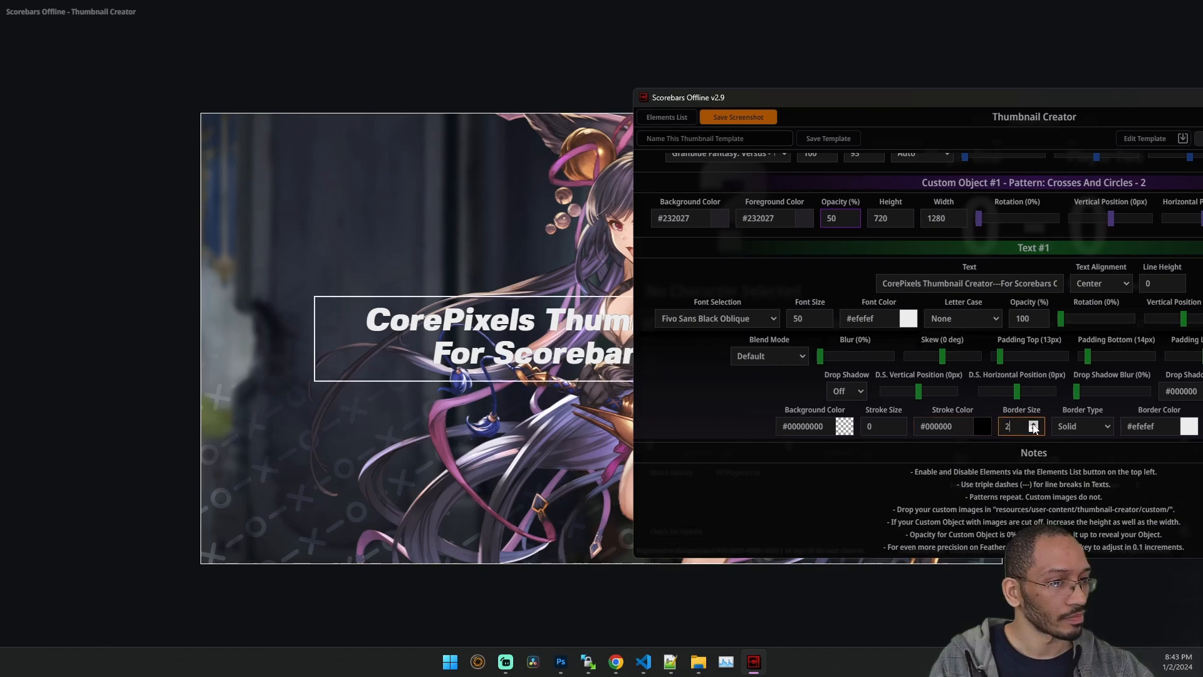
left_click(1034, 424)
left_click(1034, 423)
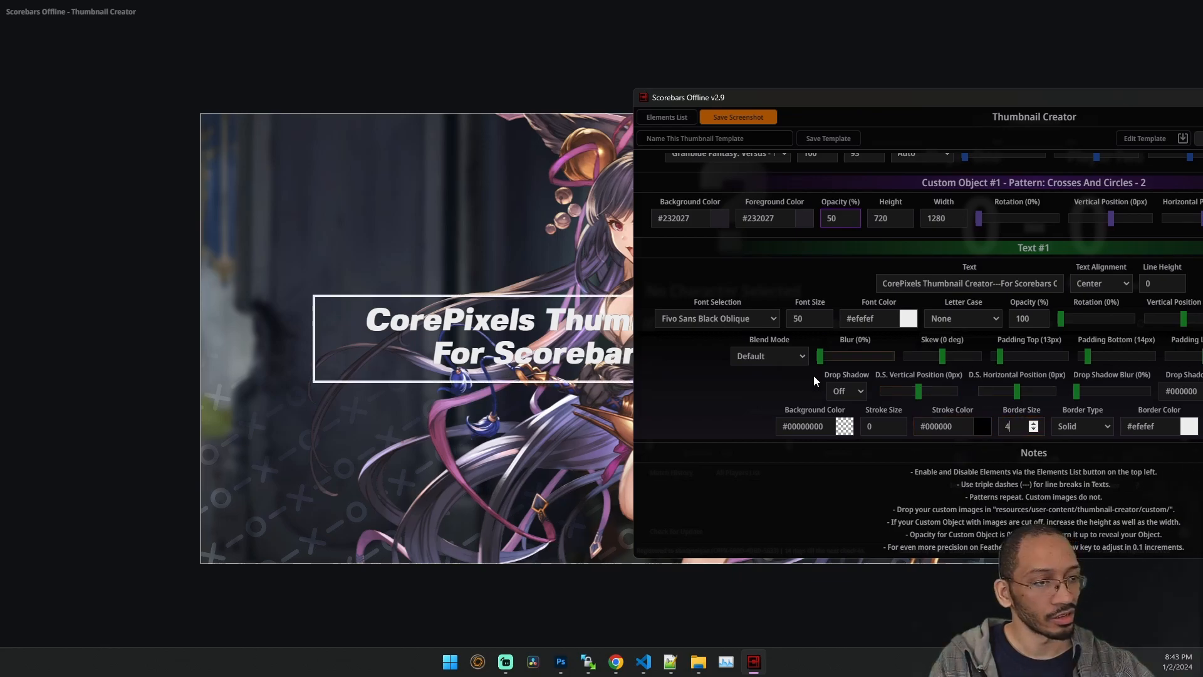
Raise the Text #1 border radius until the box has fully rounded ends, and uncover the title on the preview.
left_click_drag(783, 97, 682, 98)
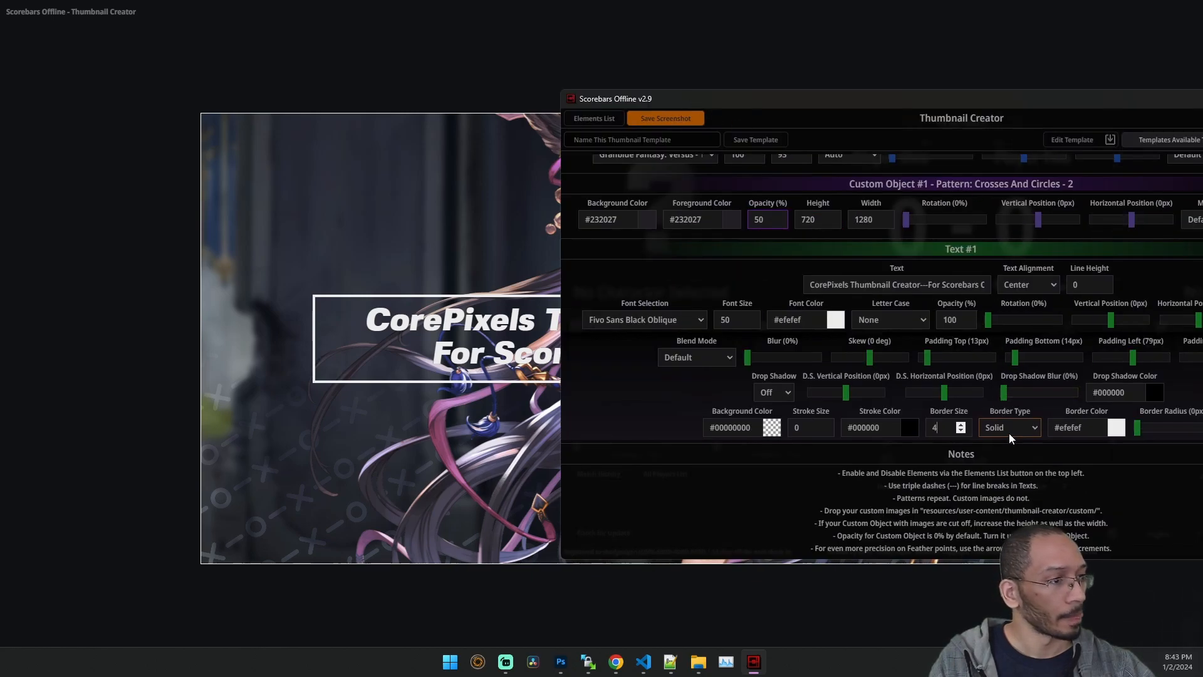
left_click_drag(934, 98, 763, 100)
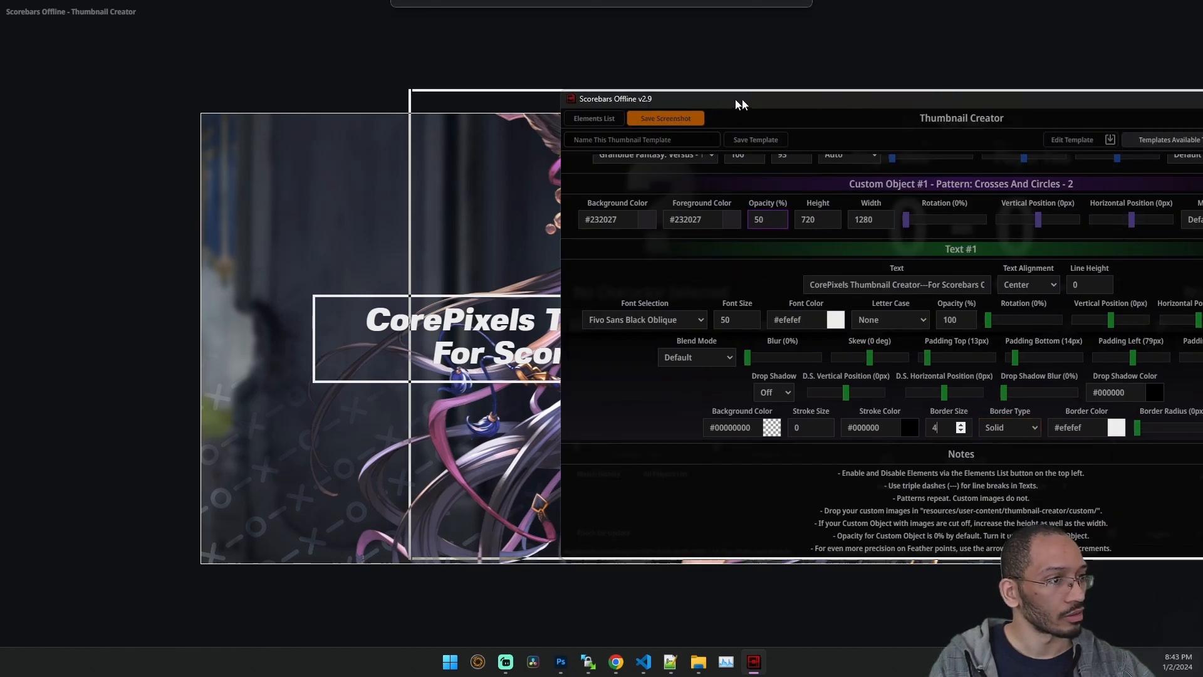
left_click_drag(967, 433, 1009, 432)
left_click_drag(1042, 90, 1045, 90)
left_click_drag(1044, 91, 1099, 99)
Set the Text #1 background color to semi-transparent black, #00000068.
left_click(1070, 423)
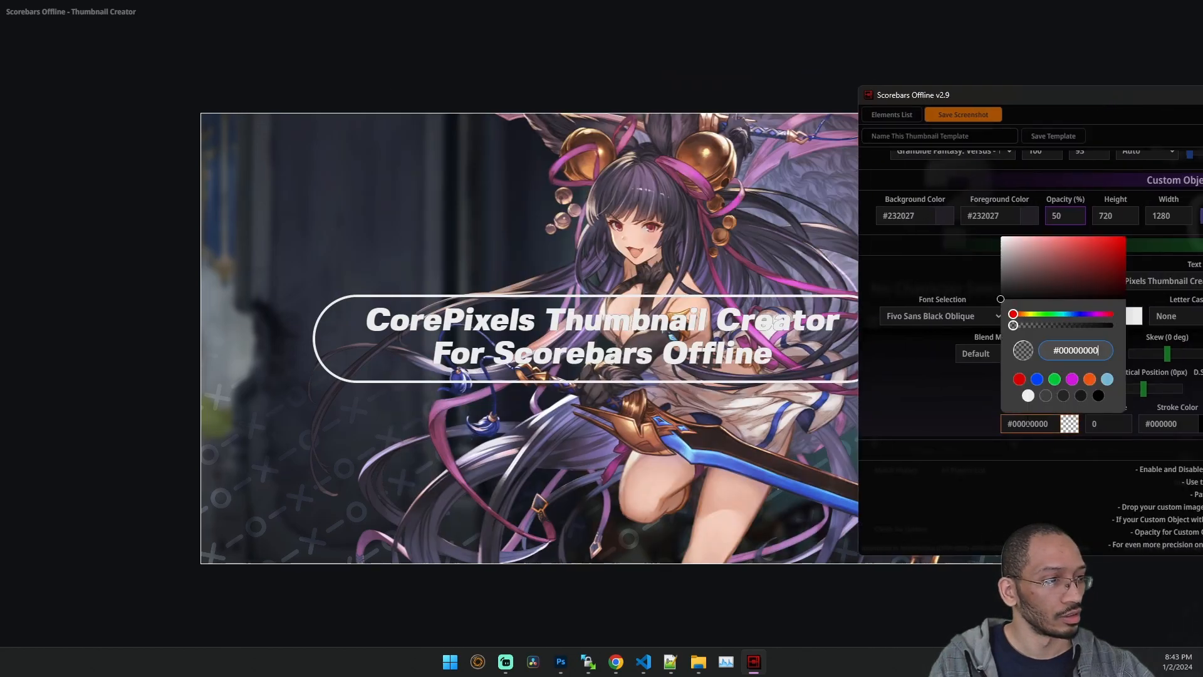
left_click(1054, 326)
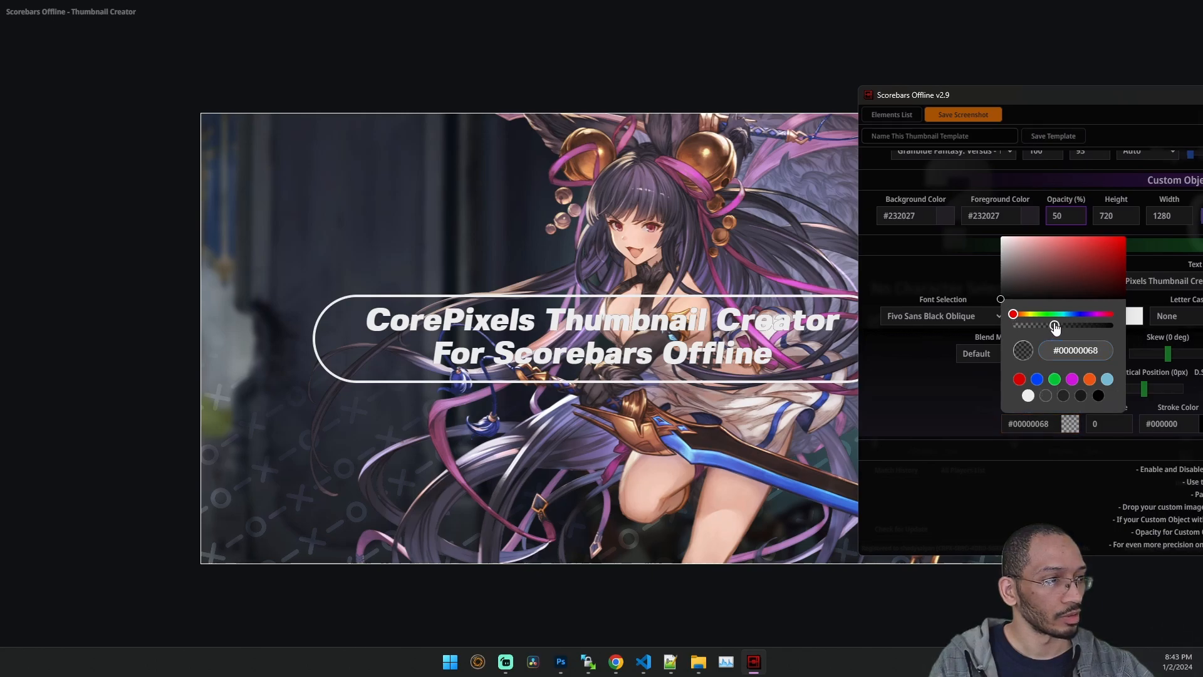
left_click(982, 452)
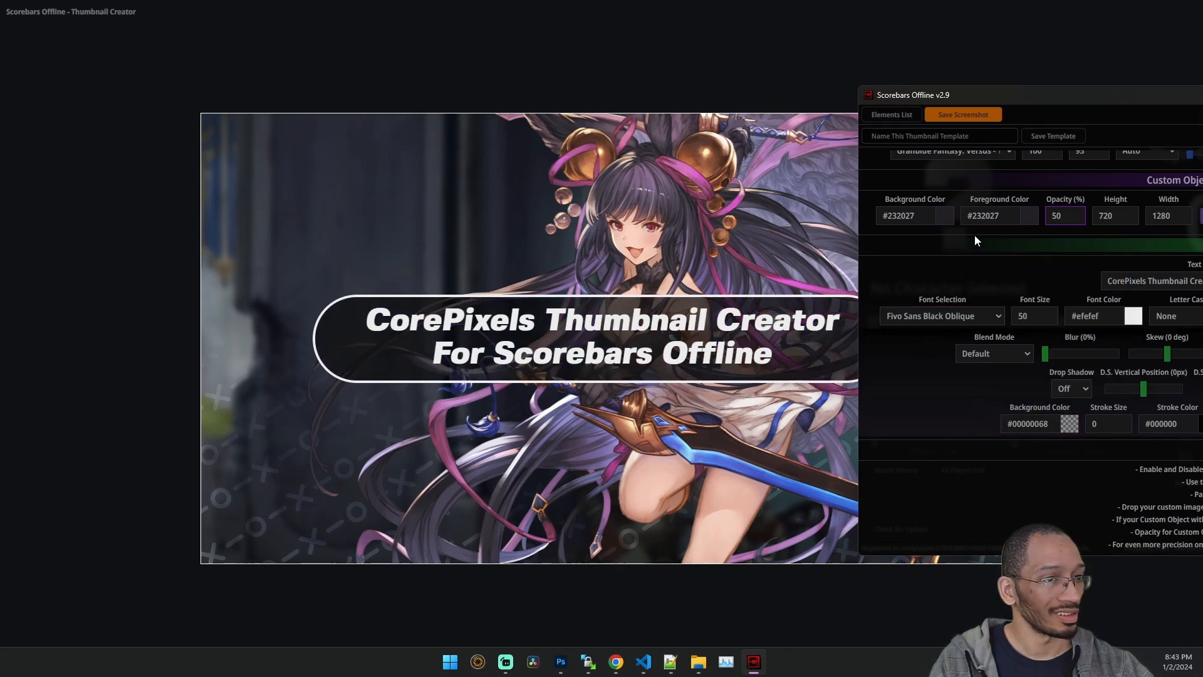
Set the Text #1 letter case to Uppercase and reduce the font size to 35.
left_click(1167, 316)
left_click(1176, 346)
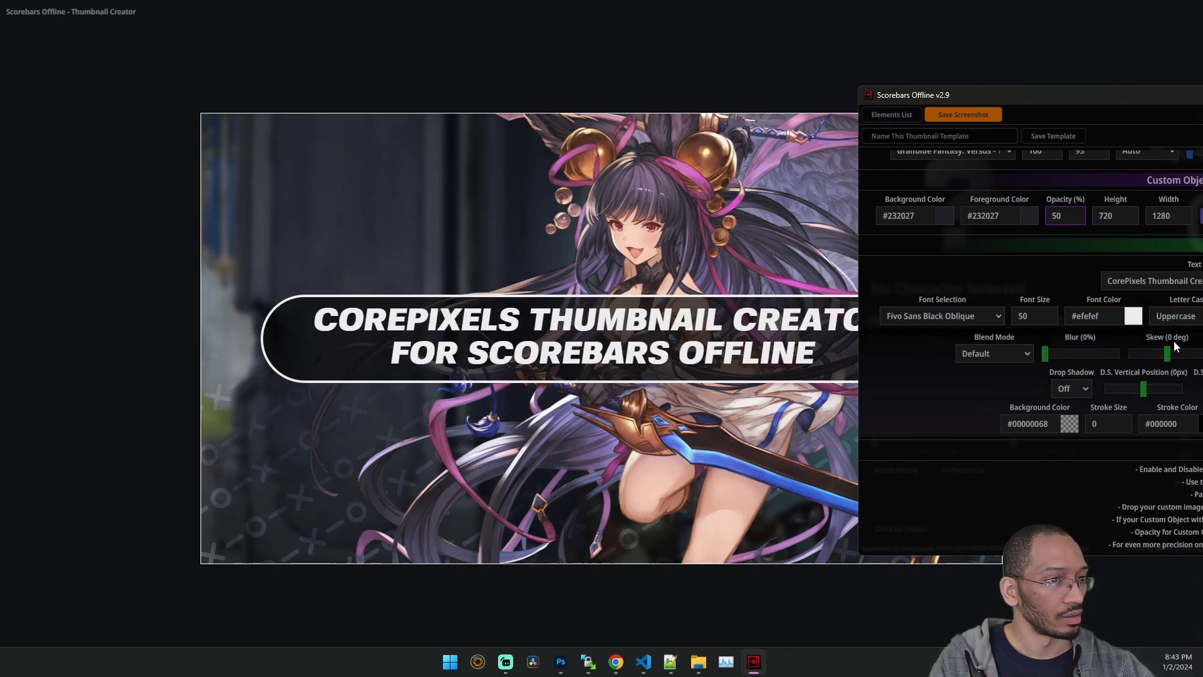
left_click(1047, 319)
left_click(1046, 319)
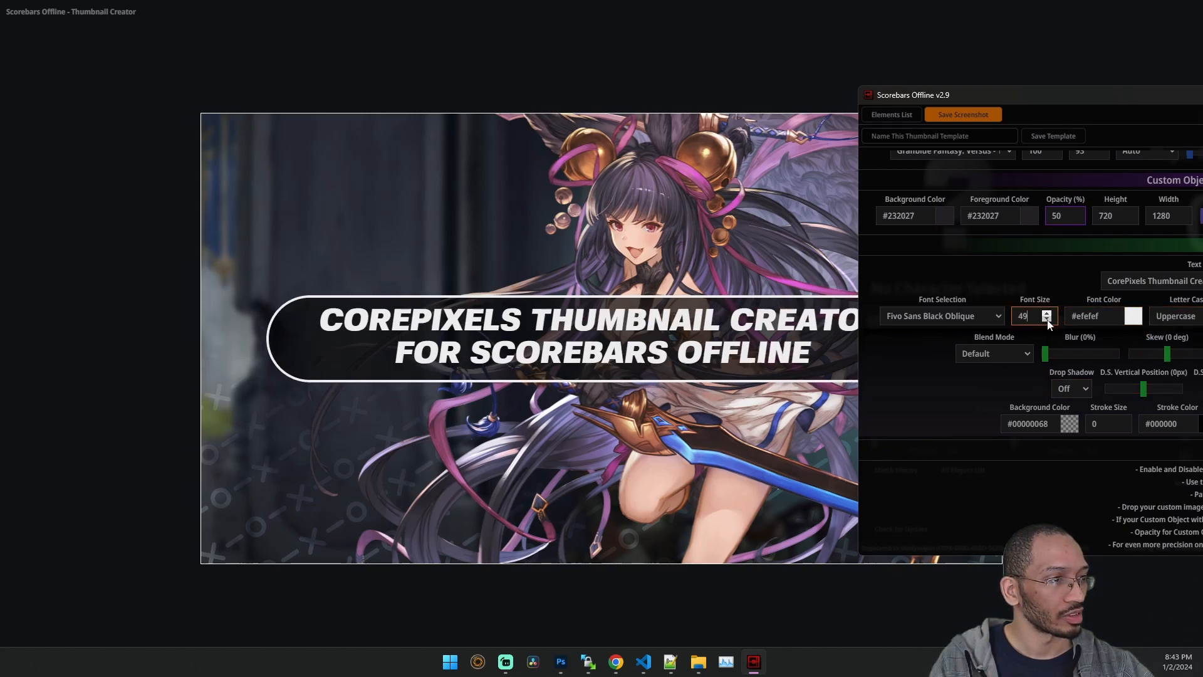
left_click(1047, 319)
left_click(1047, 319)
left_click(1046, 319)
left_click(1047, 319)
left_click(1047, 319)
left_click(1047, 319)
left_click(1047, 319)
left_click(1046, 319)
left_click(1046, 319)
left_click(1047, 319)
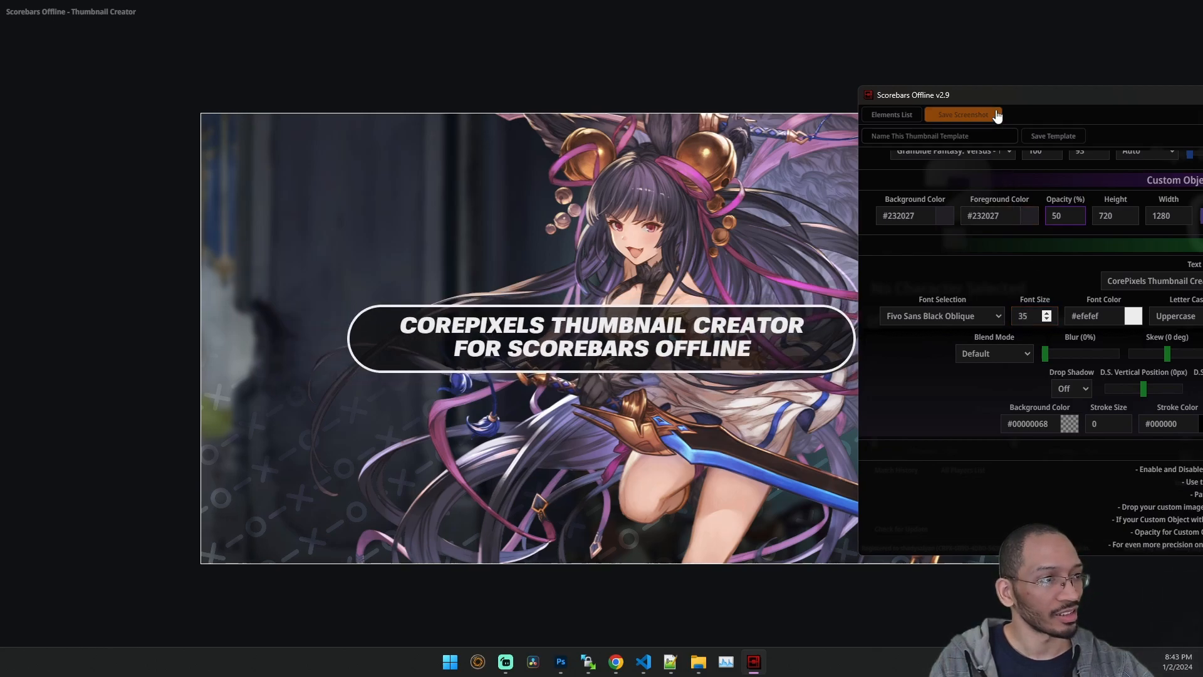
Check the whole thumbnail unobstructed, bring the settings window back and set the Text #1 border size to 3.
left_click(1002, 84)
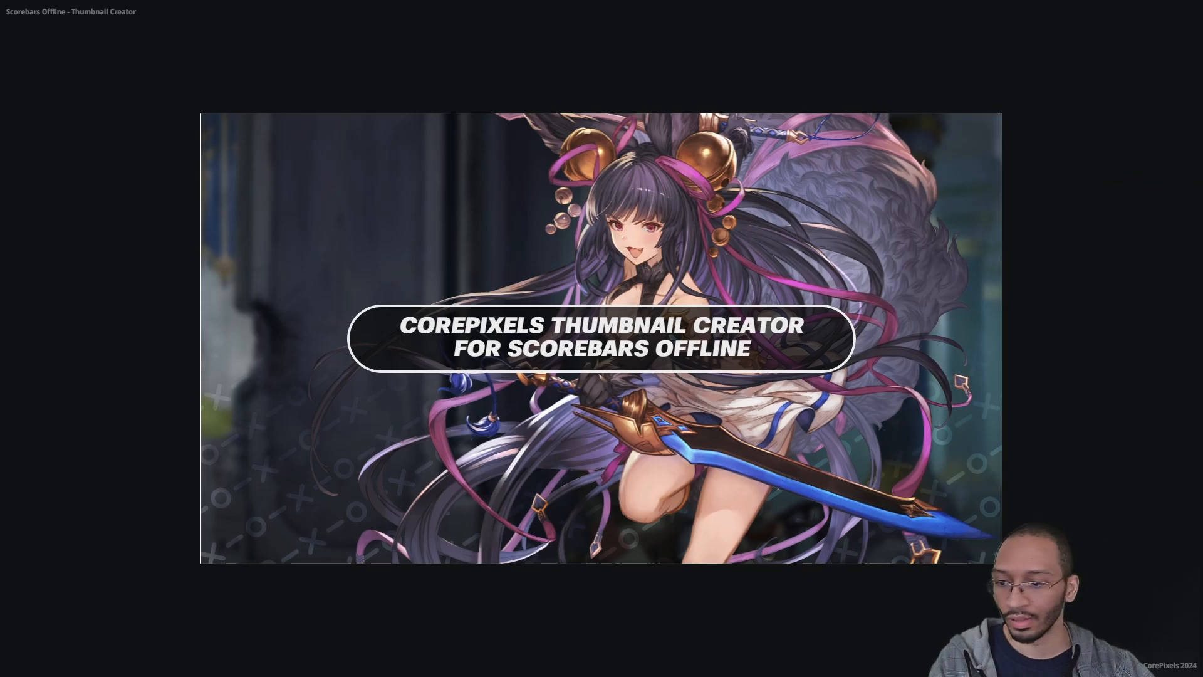
key("alt+Tab")
left_click_drag(1037, 96, 756, 98)
left_click(977, 428)
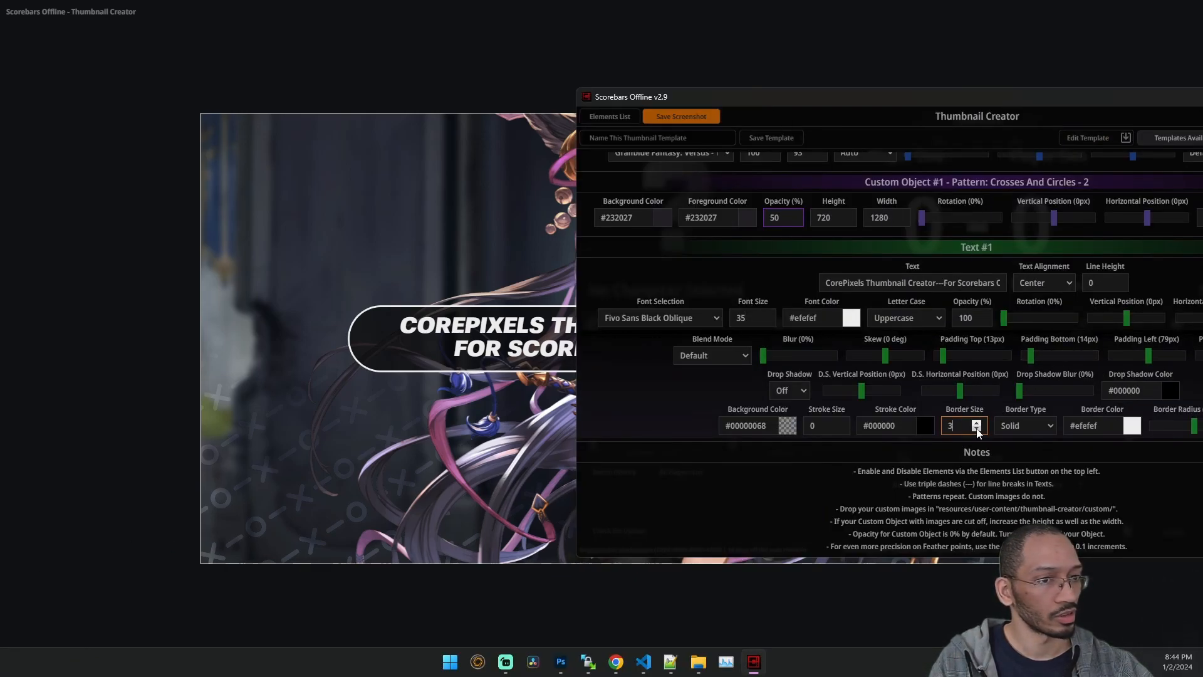
Check the bordered title on the uncovered preview, and show the character slots in the elements list.
left_click_drag(879, 102, 1017, 134)
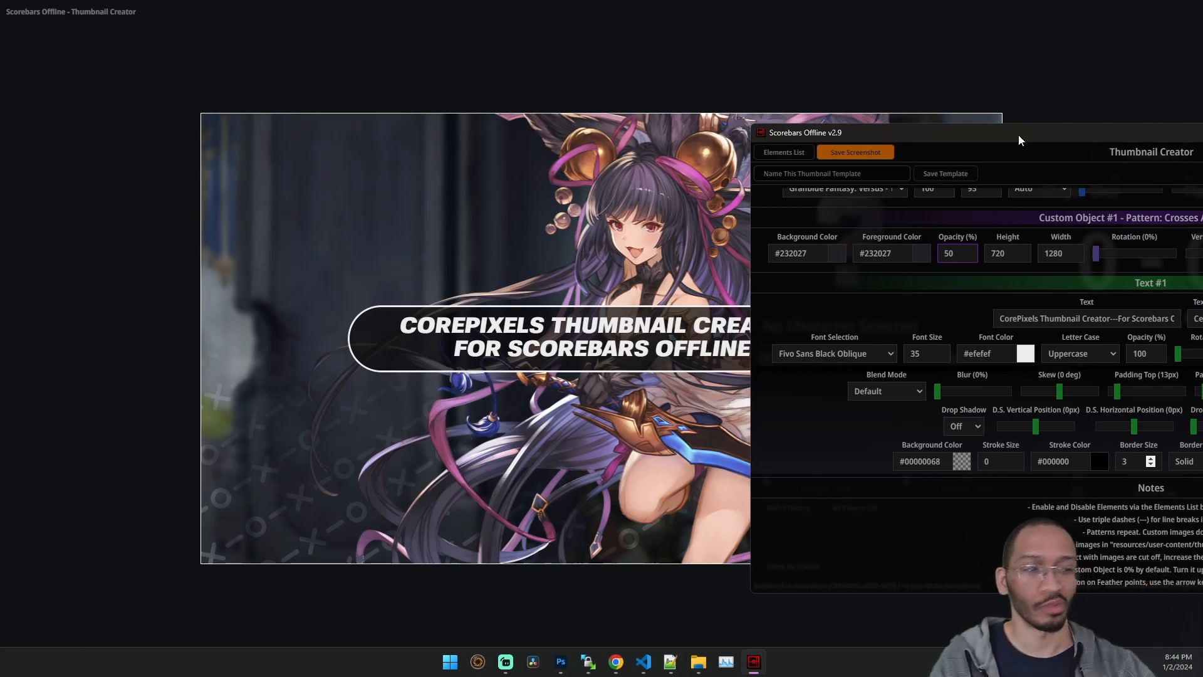
left_click_drag(1018, 134, 713, 107)
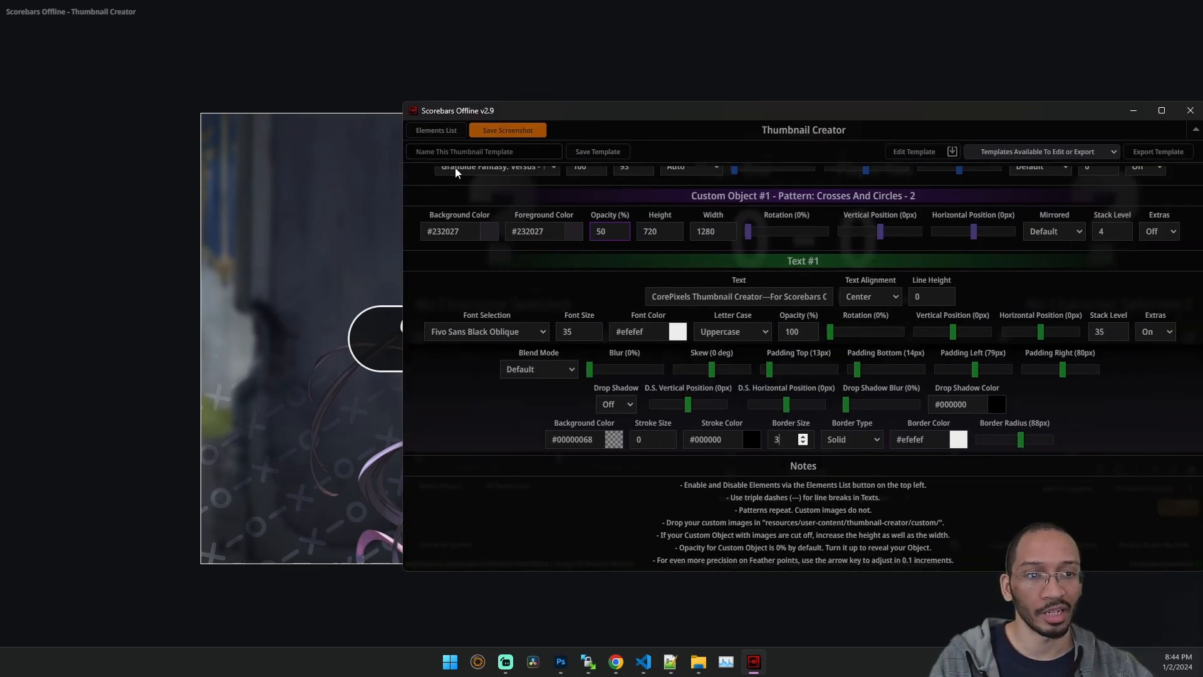
left_click(438, 132)
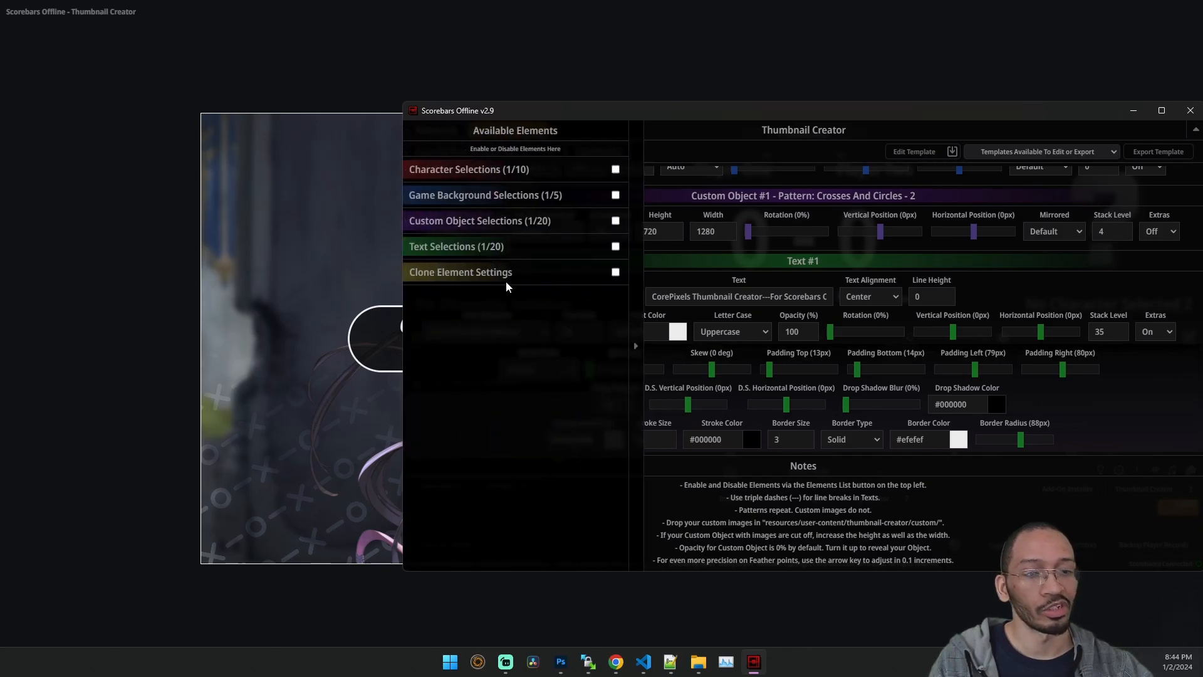
left_click(615, 170)
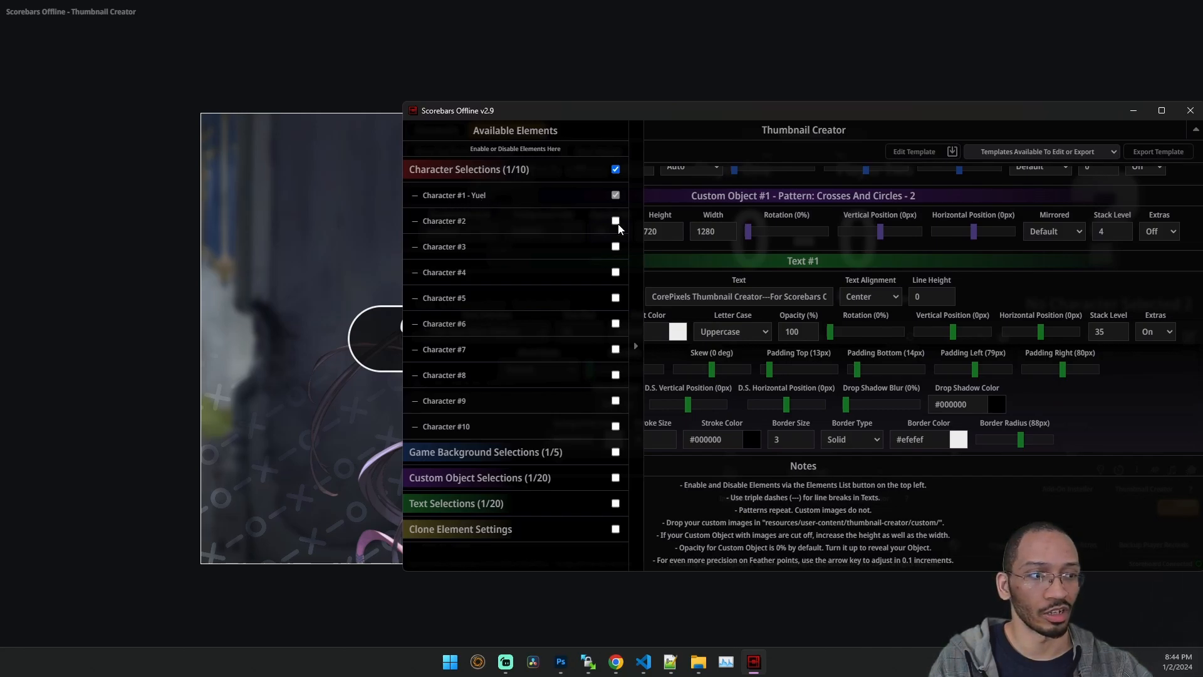
scroll(935, 300, "up", 3)
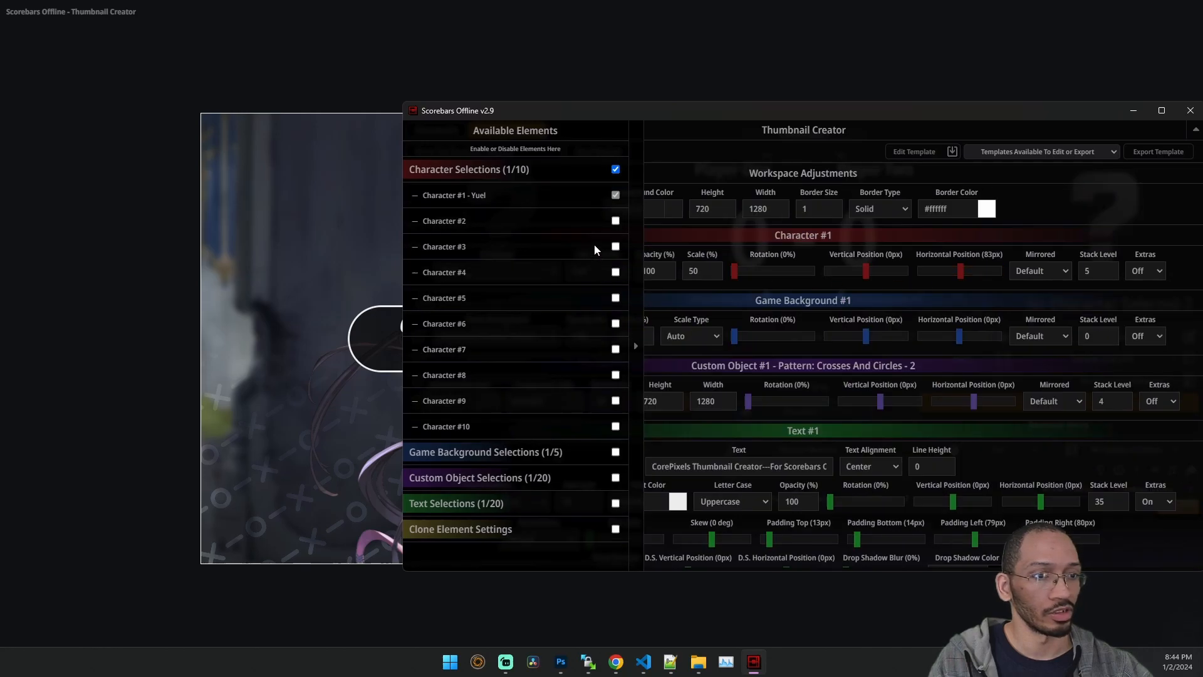
Try enabling the Character #2 and Character #3 elements, and disable both again.
left_click(616, 221)
left_click(616, 222)
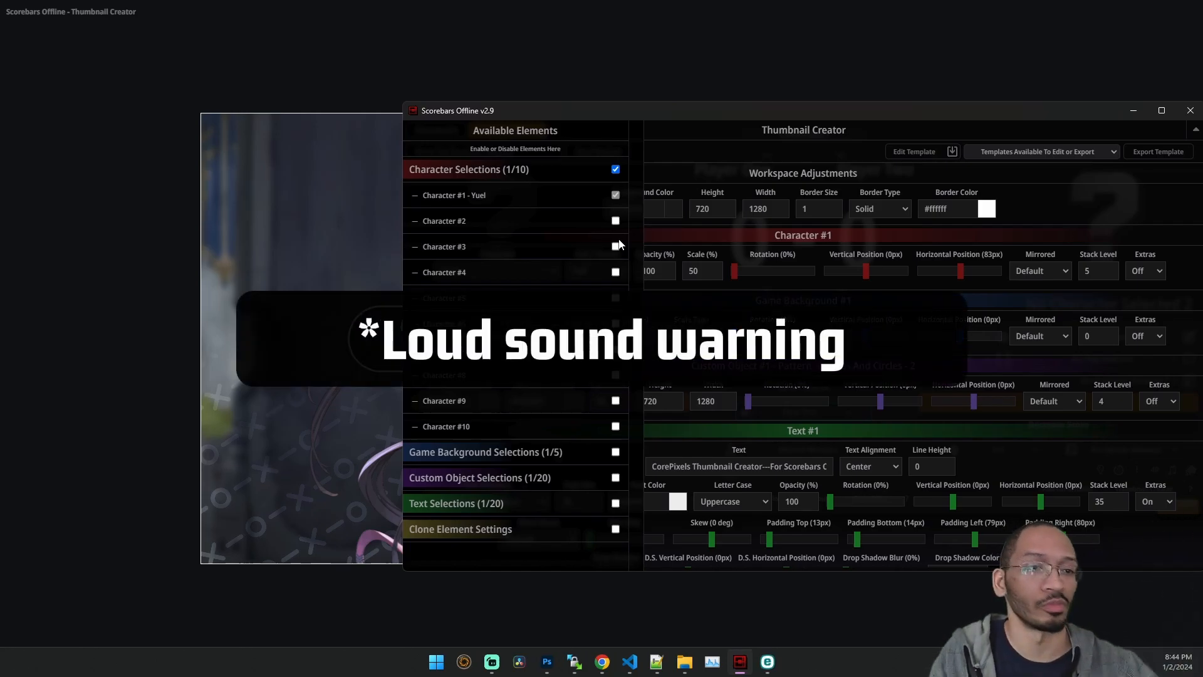
left_click(616, 220)
left_click(616, 246)
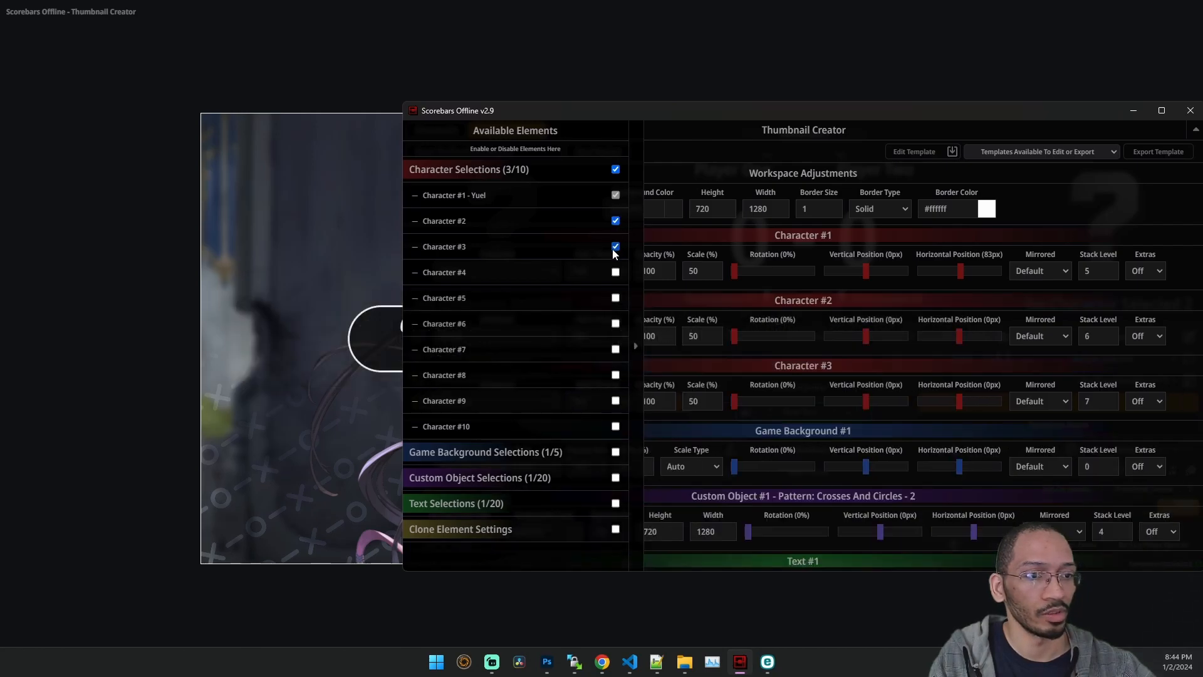
left_click(616, 246)
left_click(615, 220)
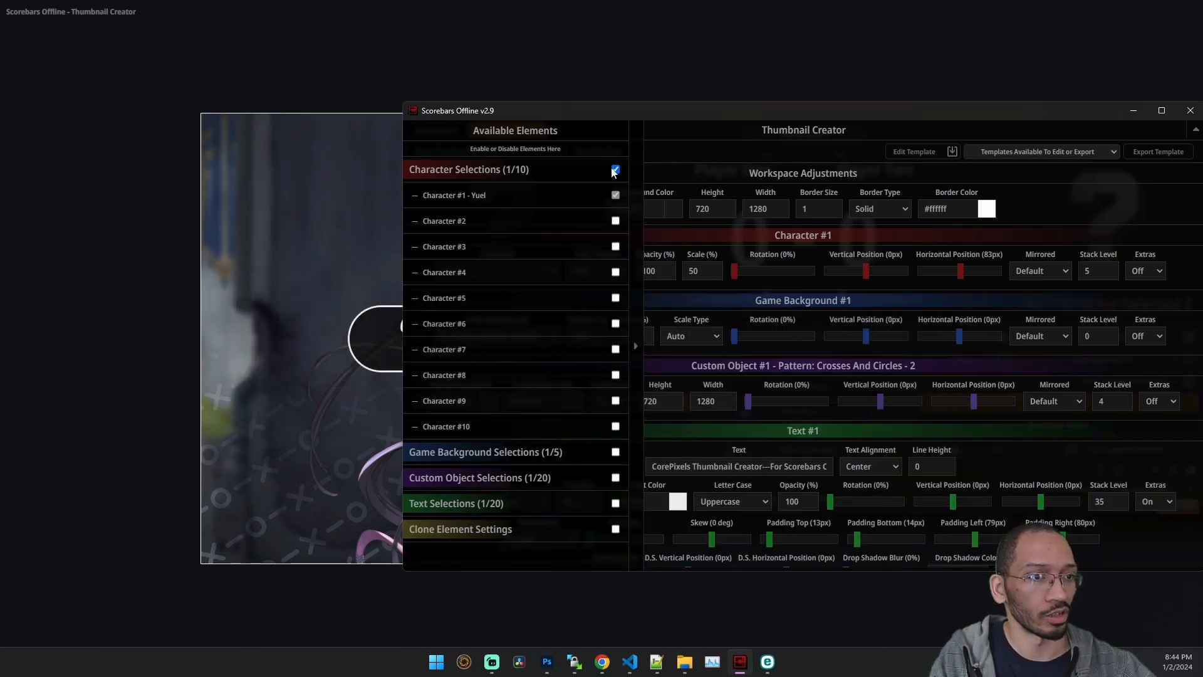
Review the available game background, custom object and text slots in the elements list.
left_click(615, 169)
left_click(616, 195)
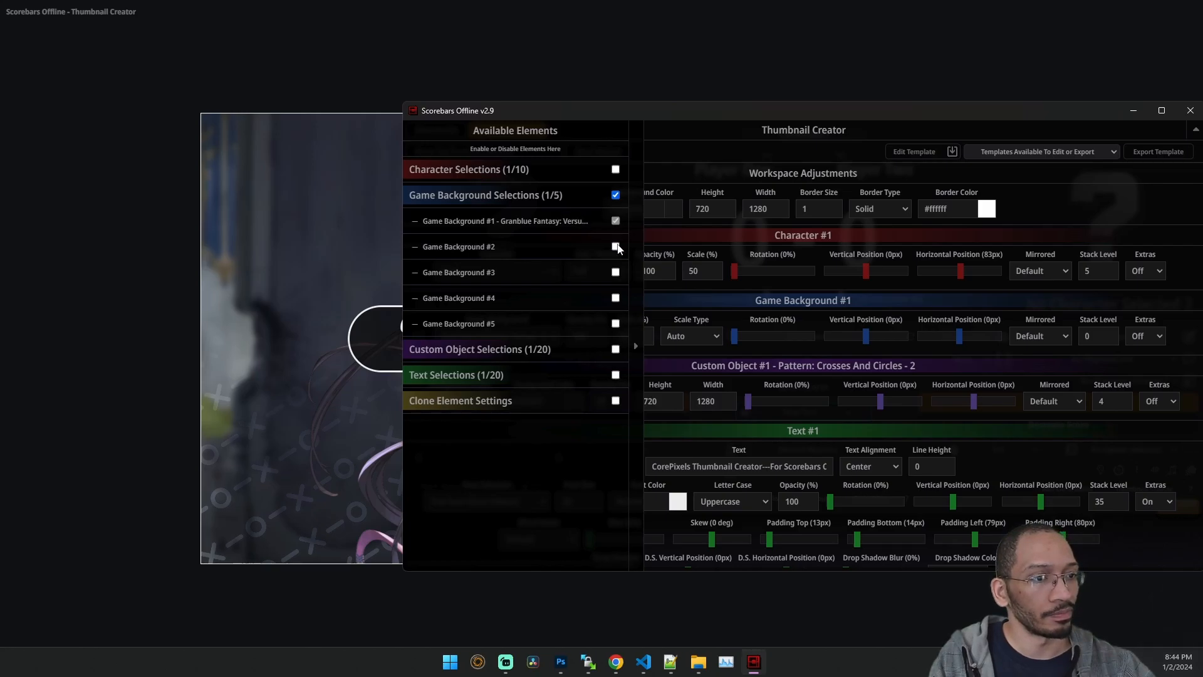
left_click(616, 195)
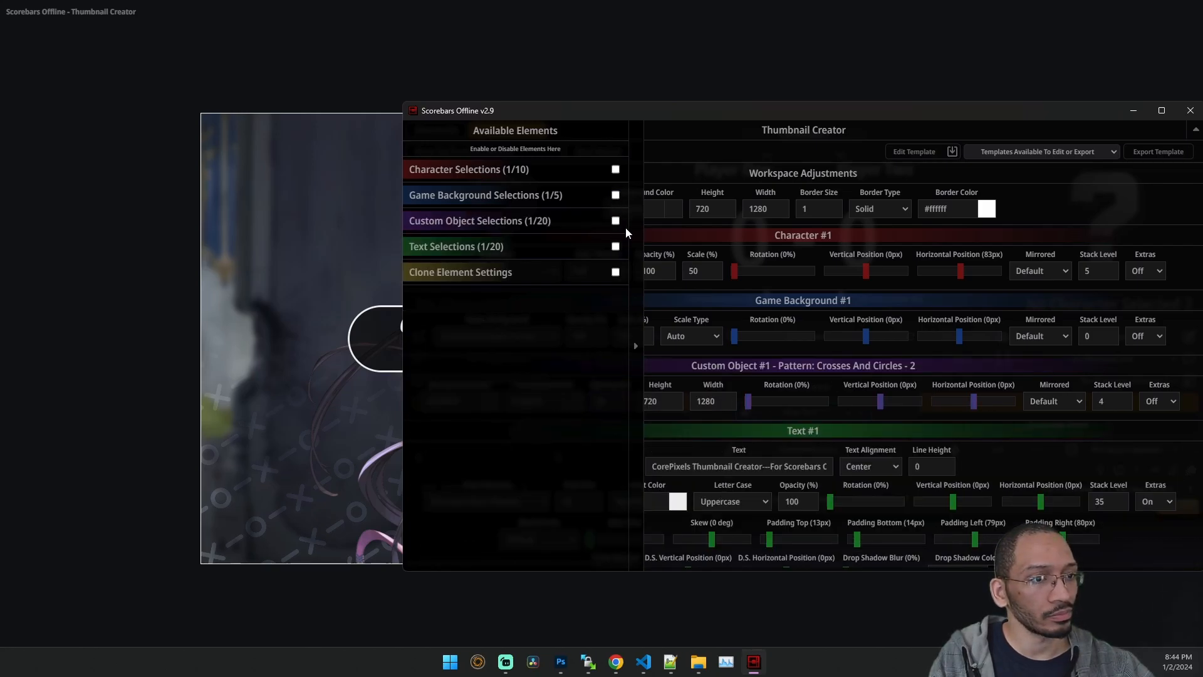
left_click(615, 221)
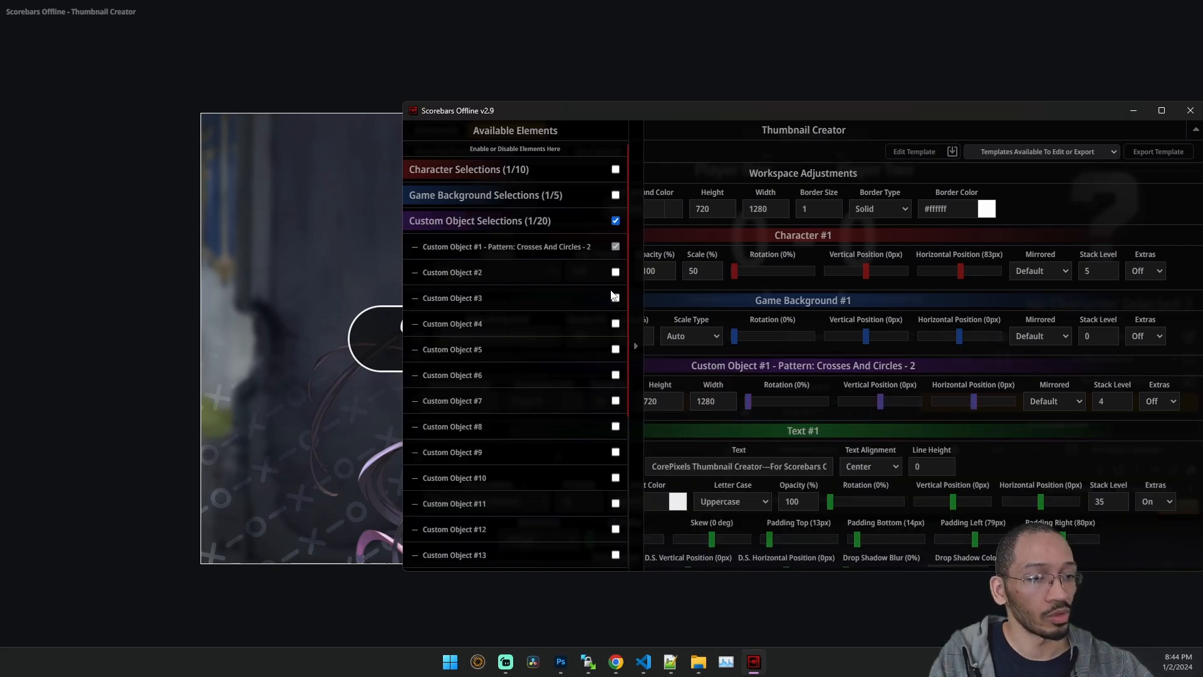
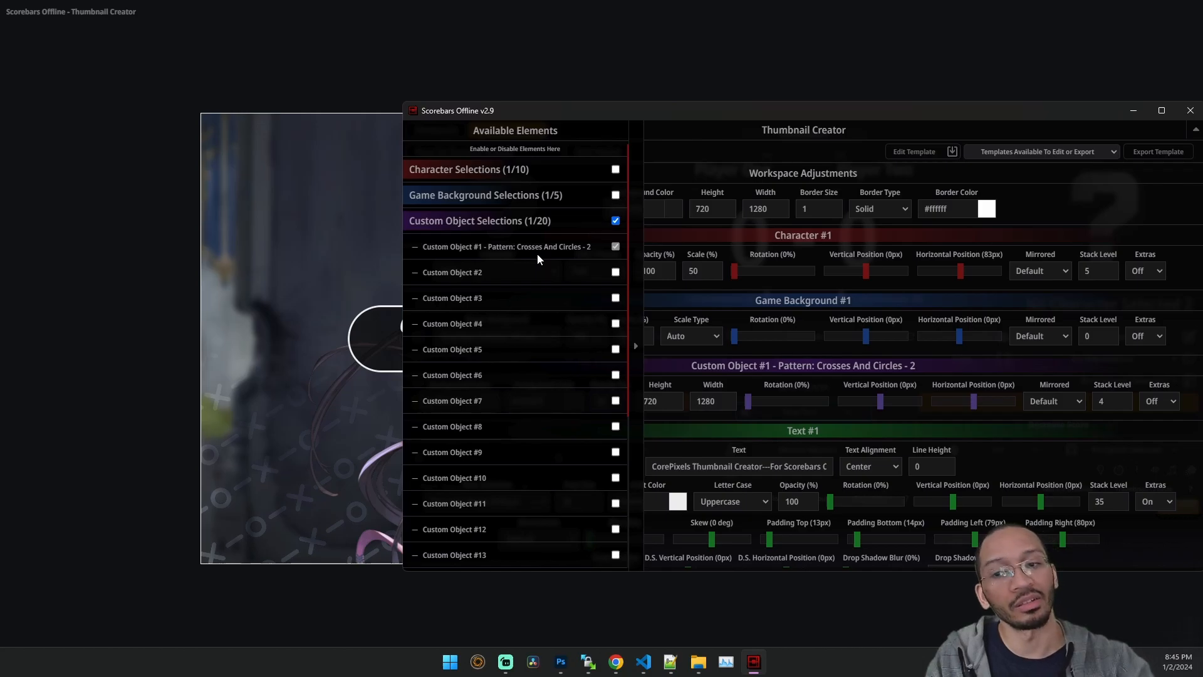
scroll(558, 243, "down", 2)
scroll(560, 248, "down", 1)
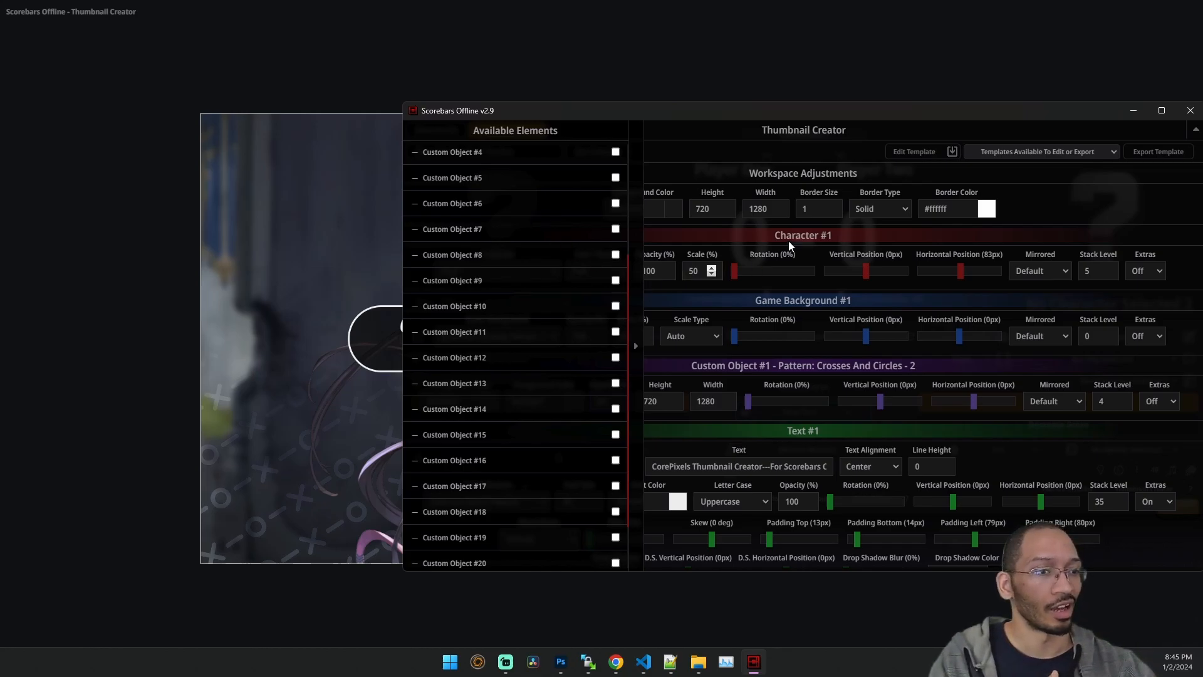
scroll(541, 329, "up", 4)
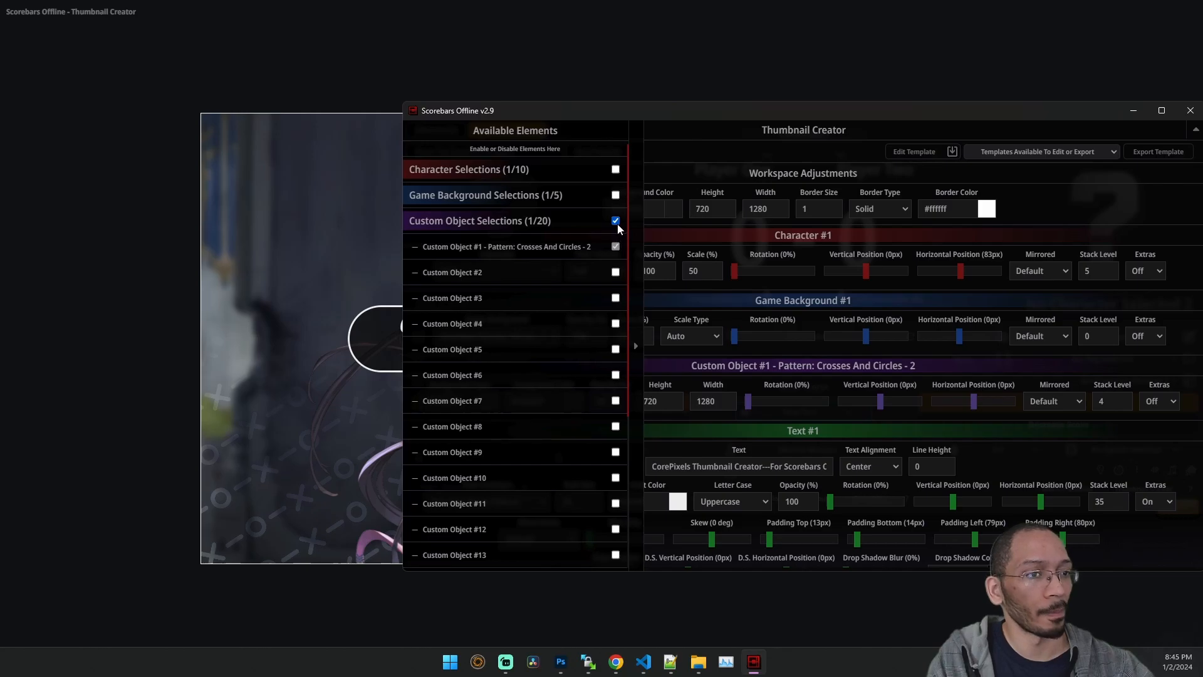
left_click(616, 221)
left_click(616, 247)
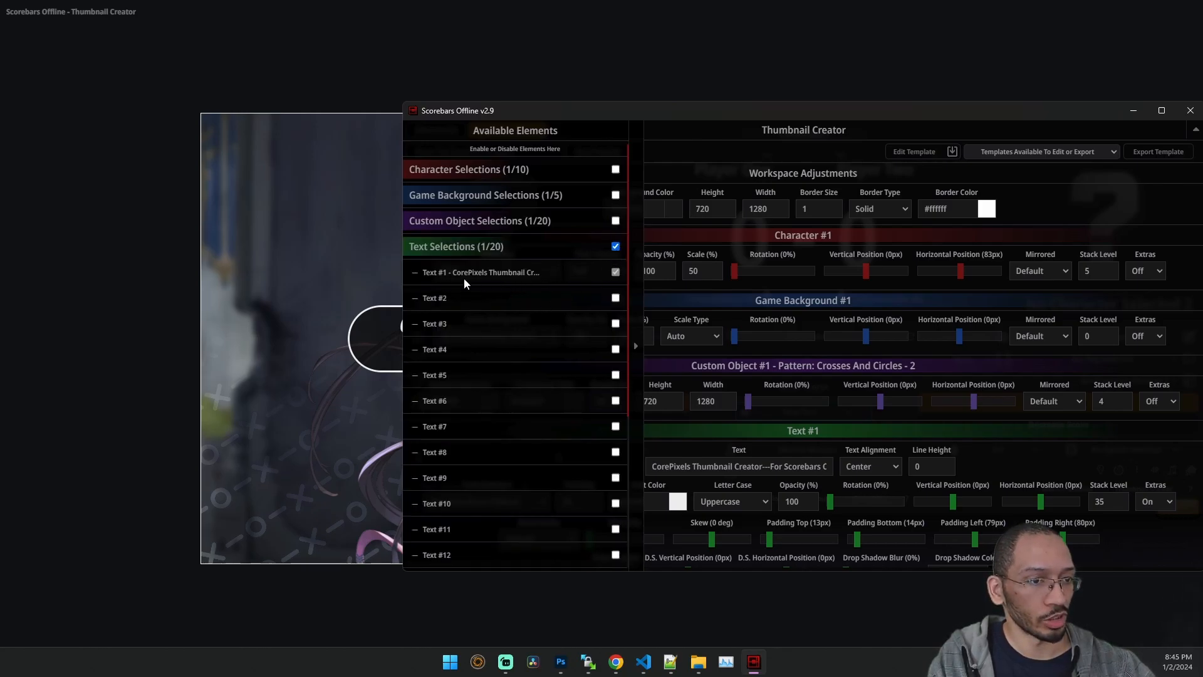
left_click(616, 247)
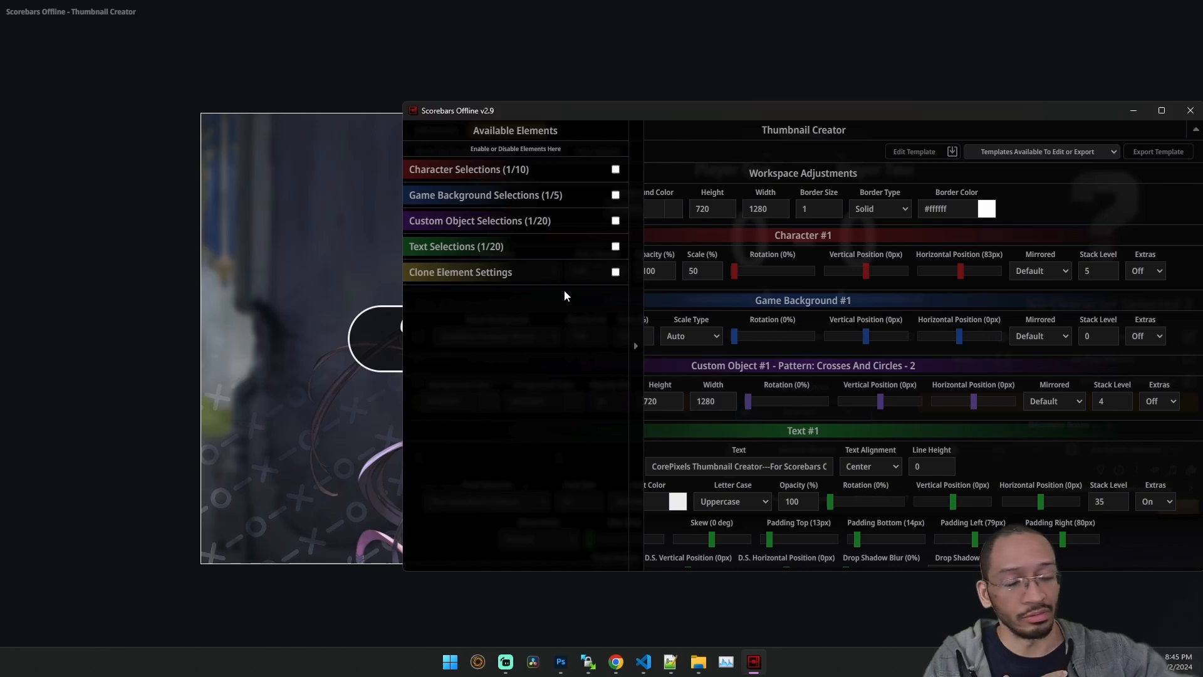
Clone the Character #1 - Yuel element settings onto Character #2.
left_click(615, 273)
left_click(454, 306)
left_click(483, 411)
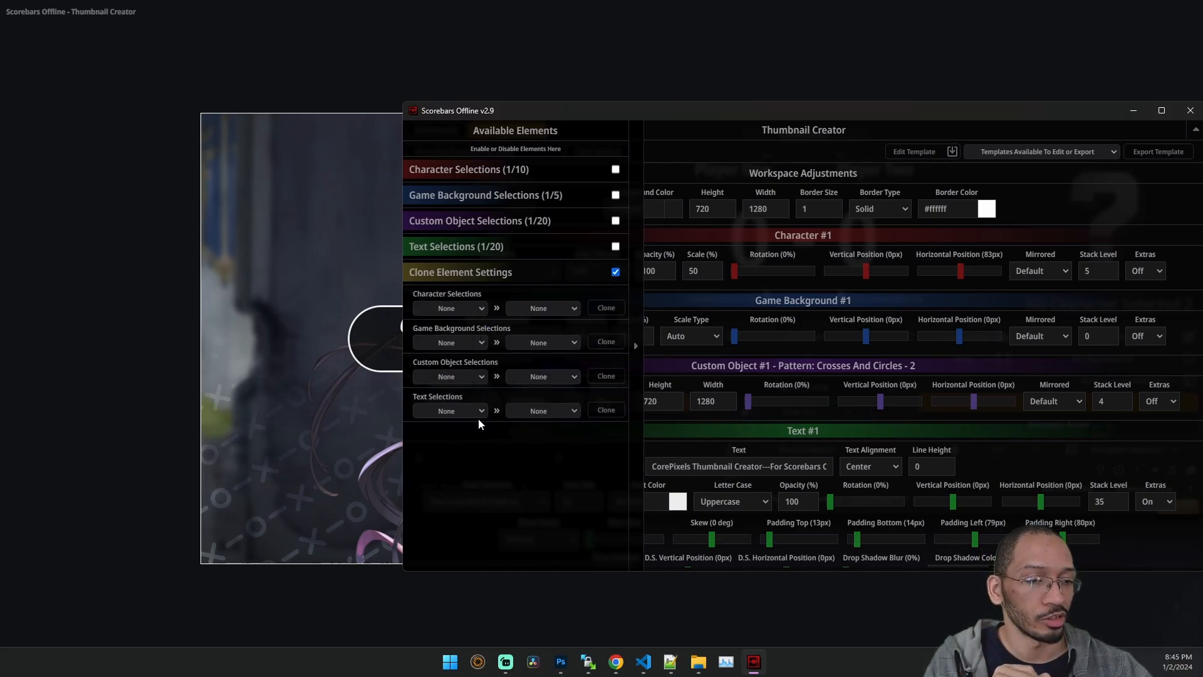
left_click(473, 309)
left_click(476, 310)
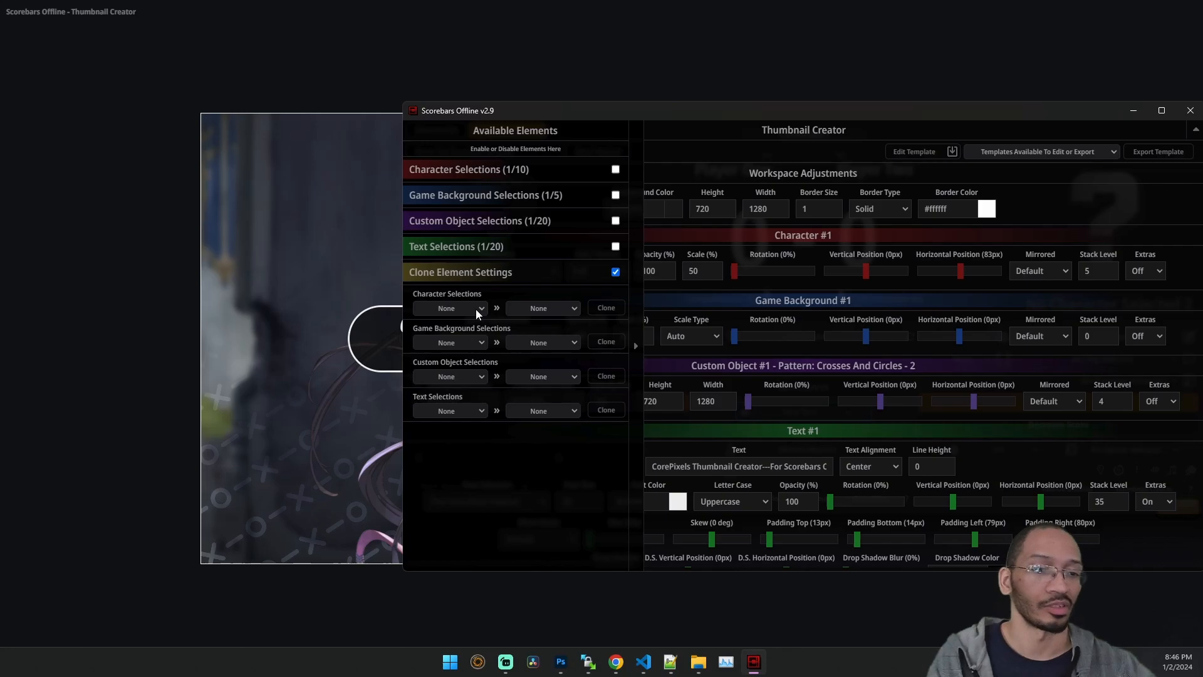
left_click(475, 309)
left_click(467, 332)
left_click(540, 309)
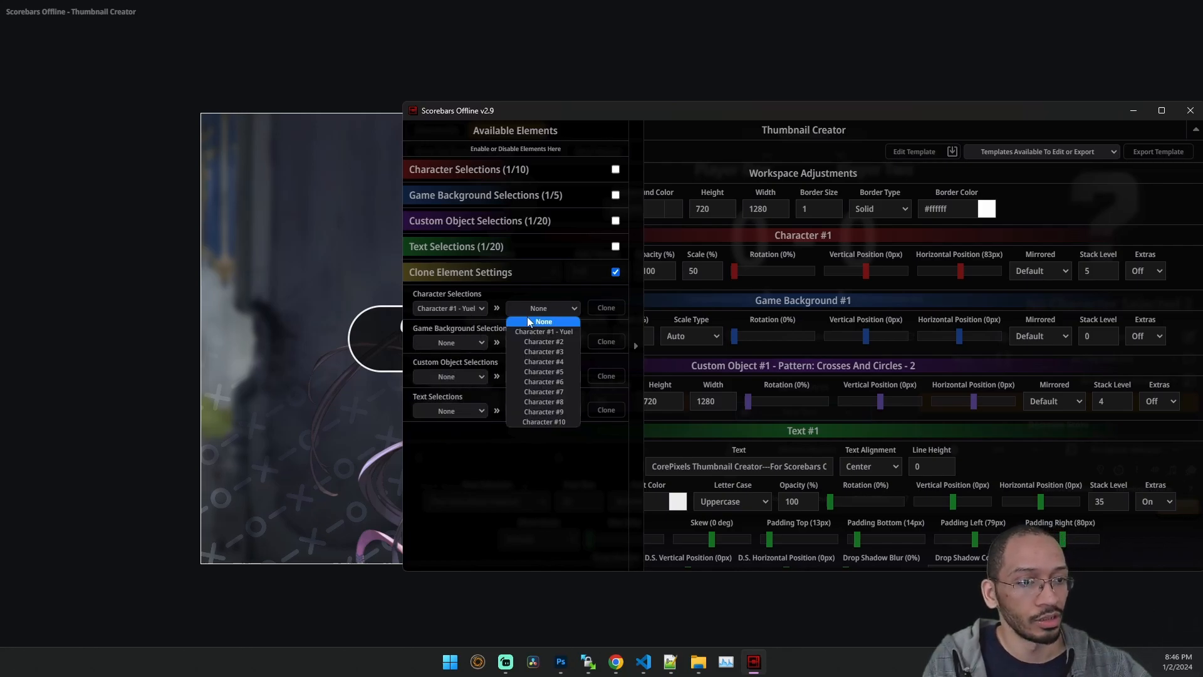
left_click(539, 341)
left_click(606, 310)
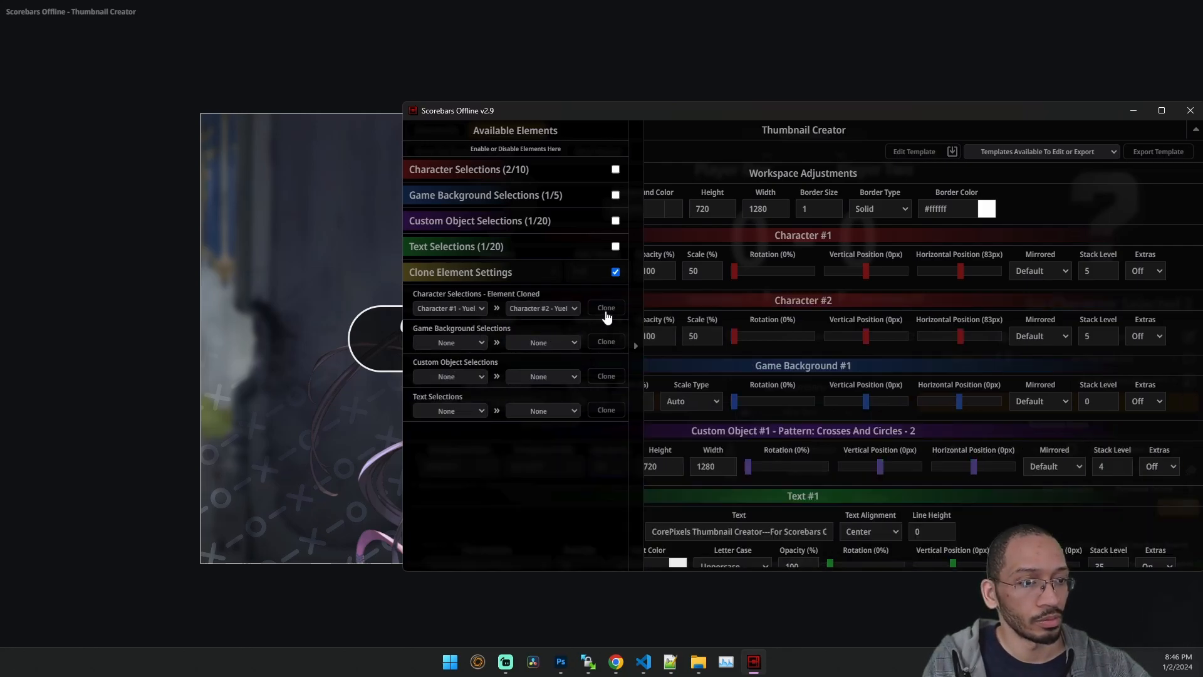
Inspect the full thumbnail preview with the cloned character in place, and bring the settings window back.
left_click_drag(590, 110, 931, 109)
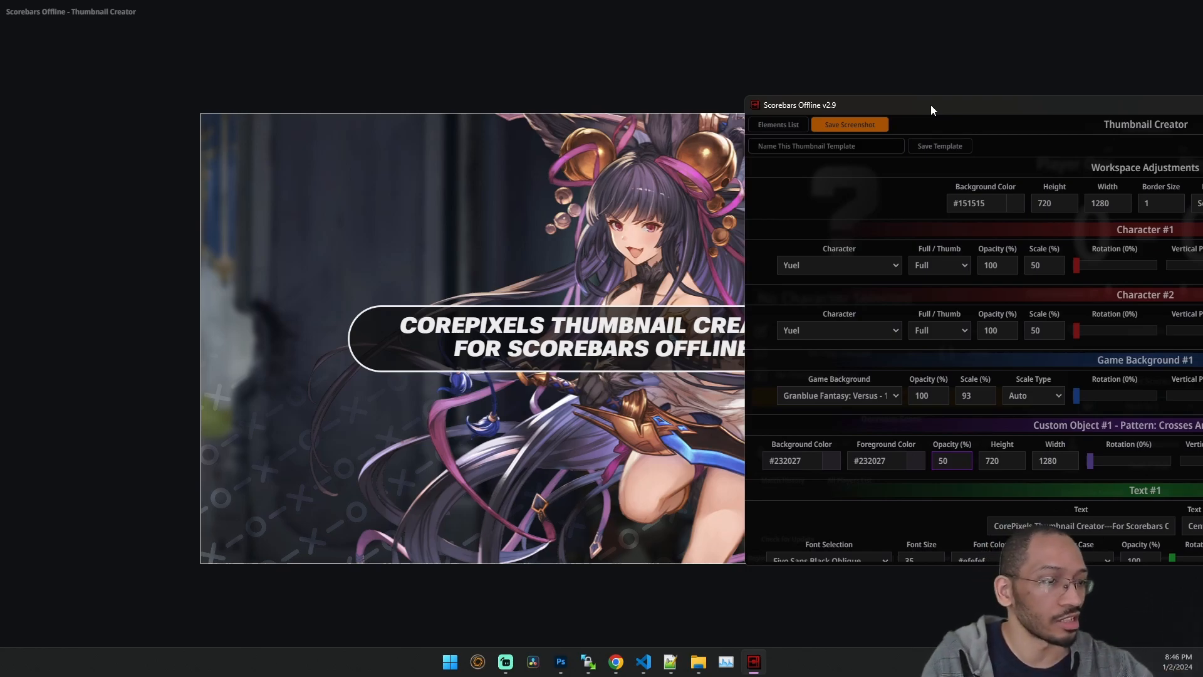
left_click_drag(919, 104, 271, 99)
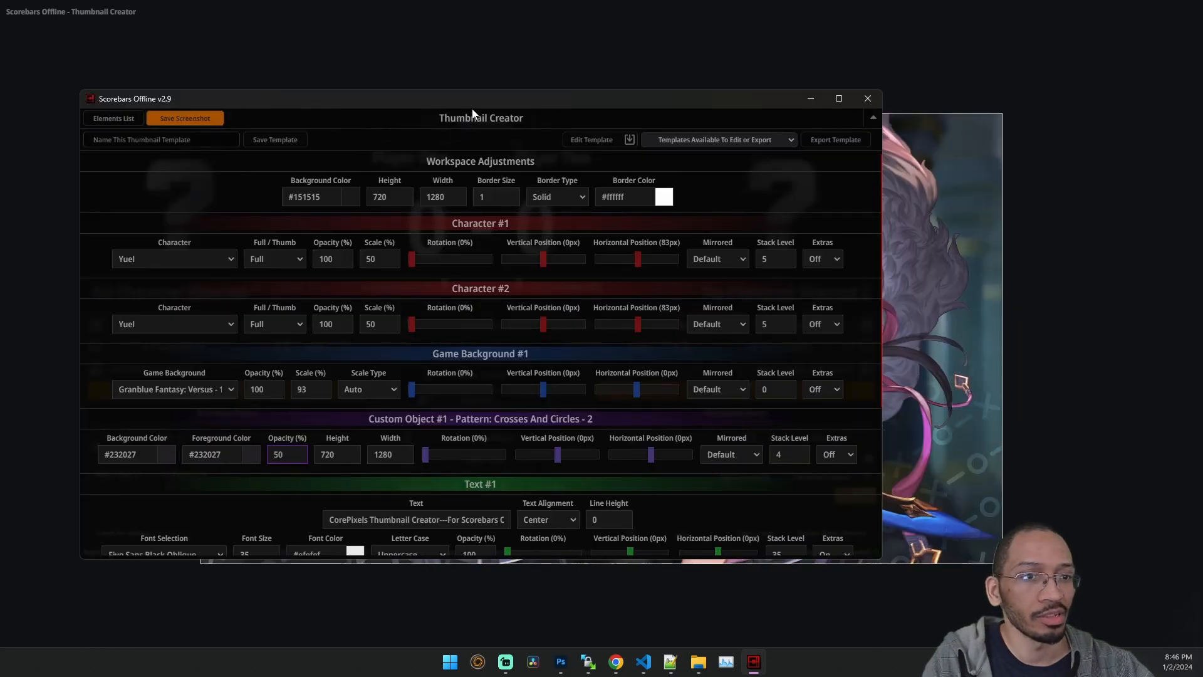
mouse_move(467, 105)
left_mouse_down()
mouse_move(523, 110)
mouse_move(485, 120)
left_mouse_up()
key("alt+Tab")
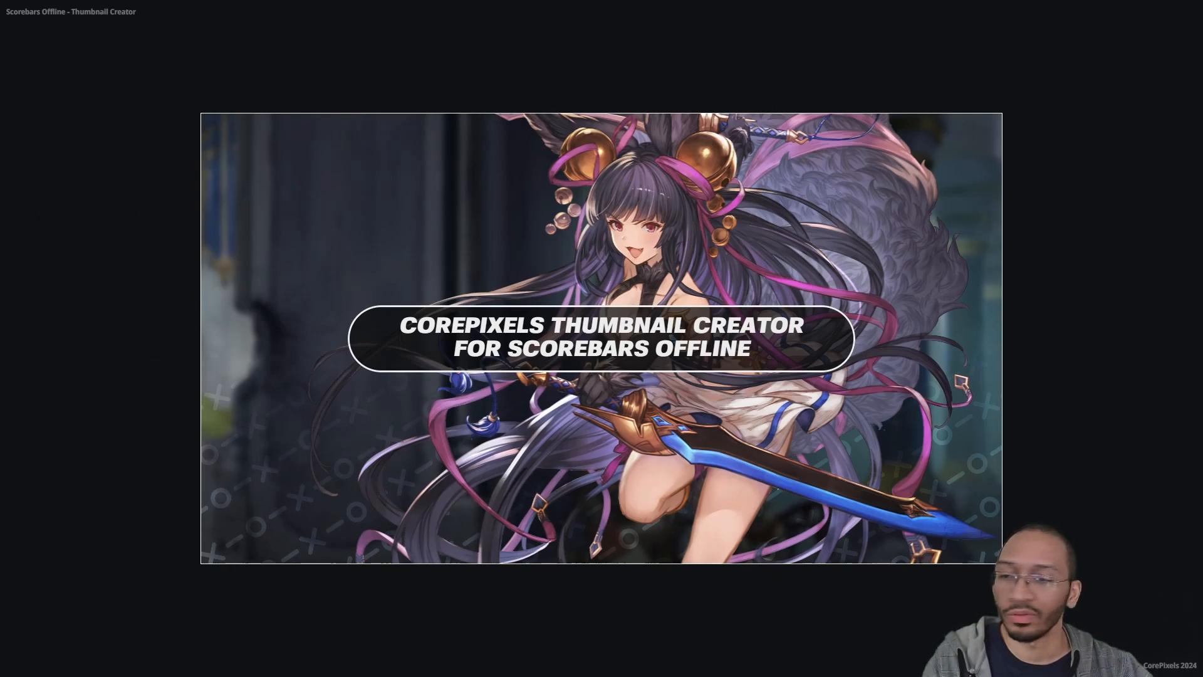
key("alt+Tab")
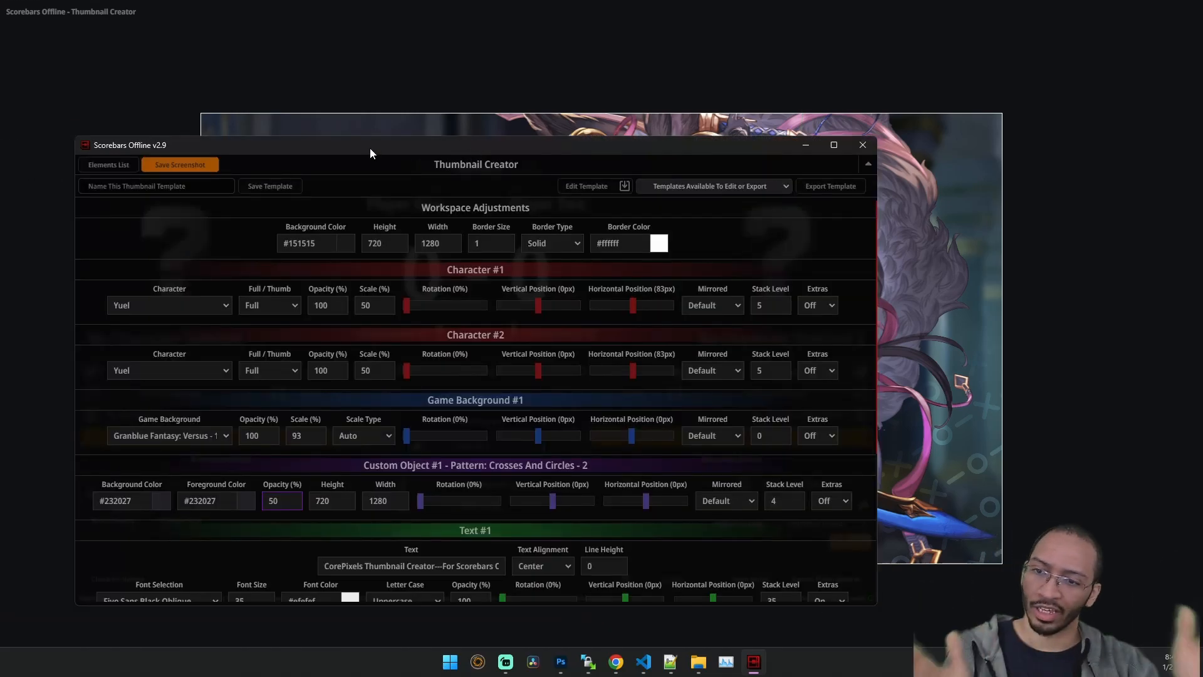
Uncover the preview and set the Character #2 stack level to 4.
left_click_drag(366, 148, 25, 104)
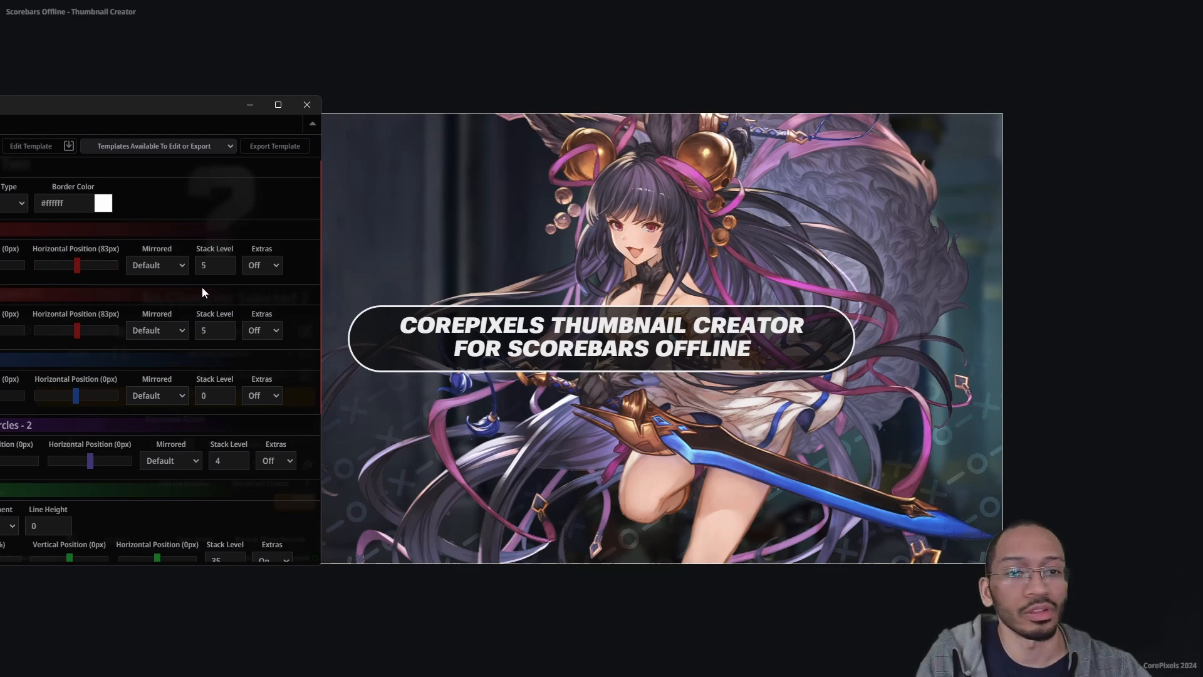
left_click(210, 330)
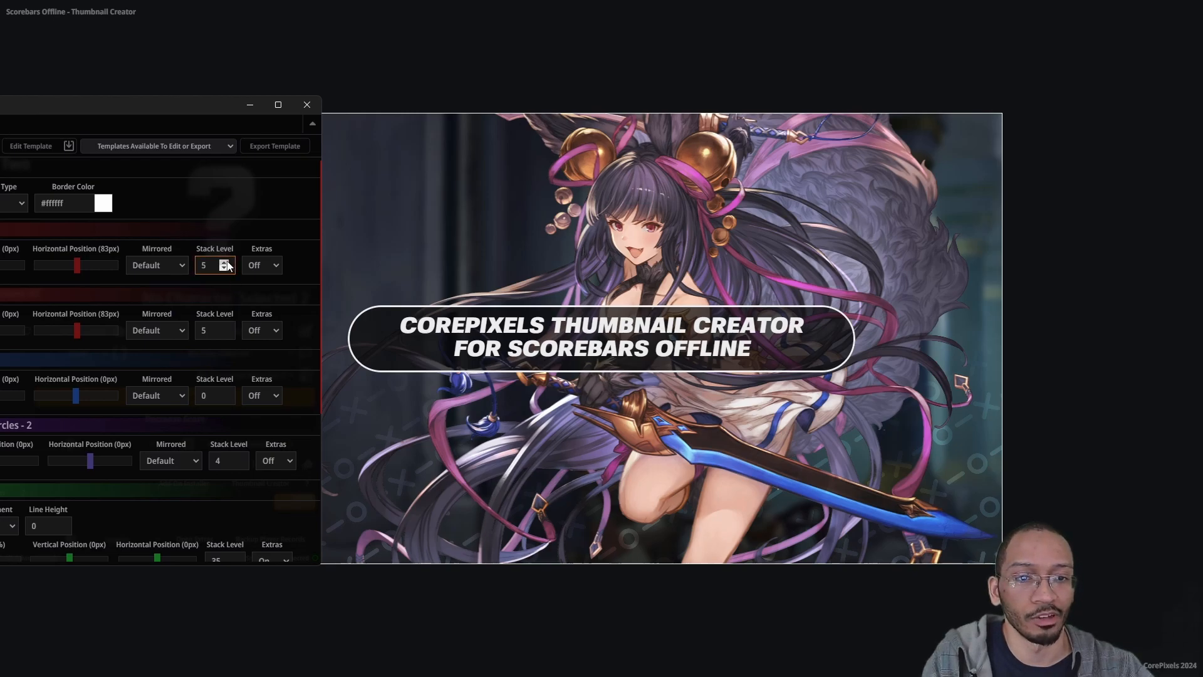
left_click(223, 333)
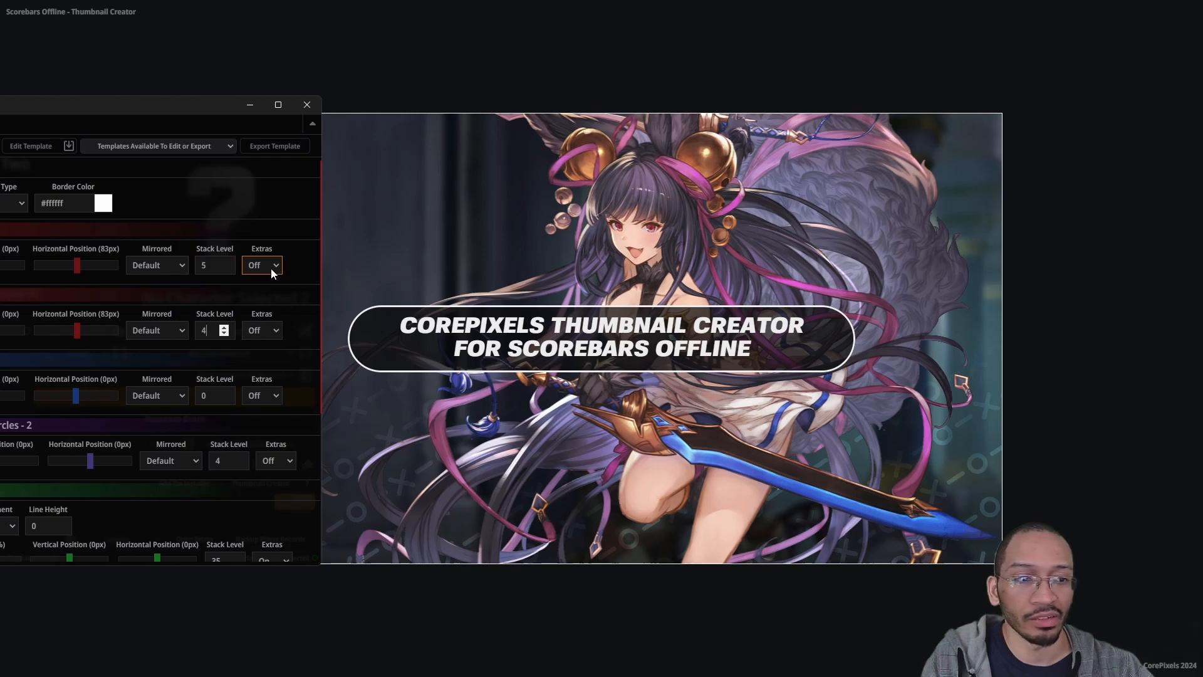
left_click(270, 331)
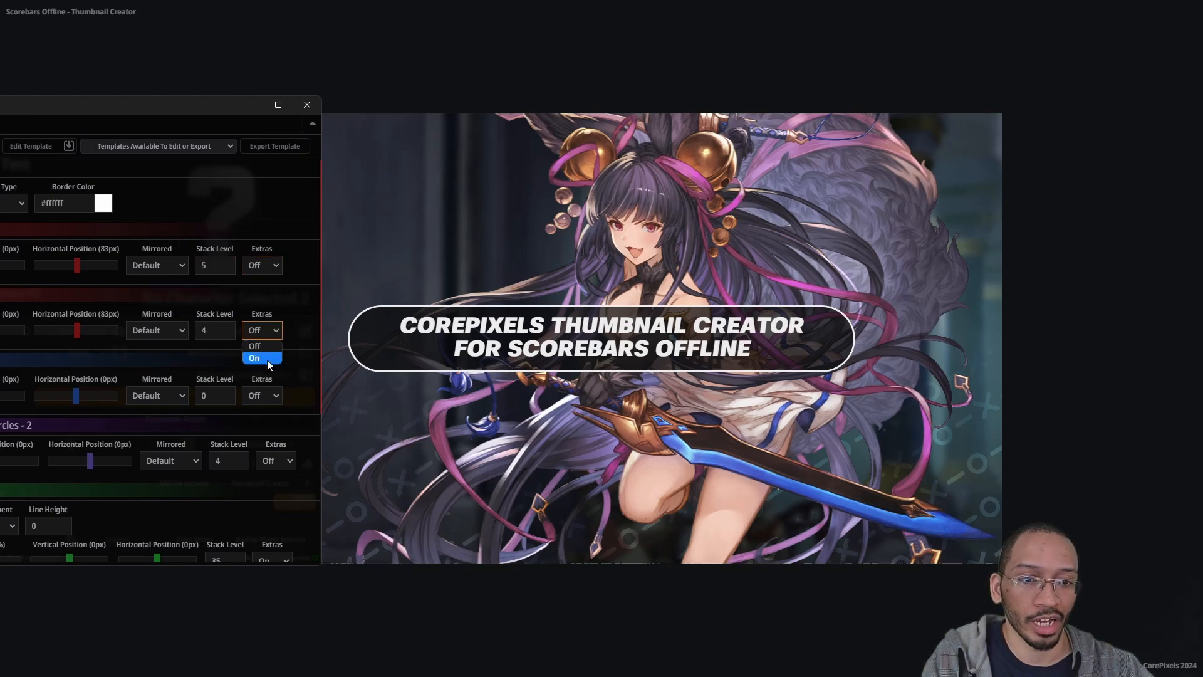
left_click(269, 360)
left_click(269, 331)
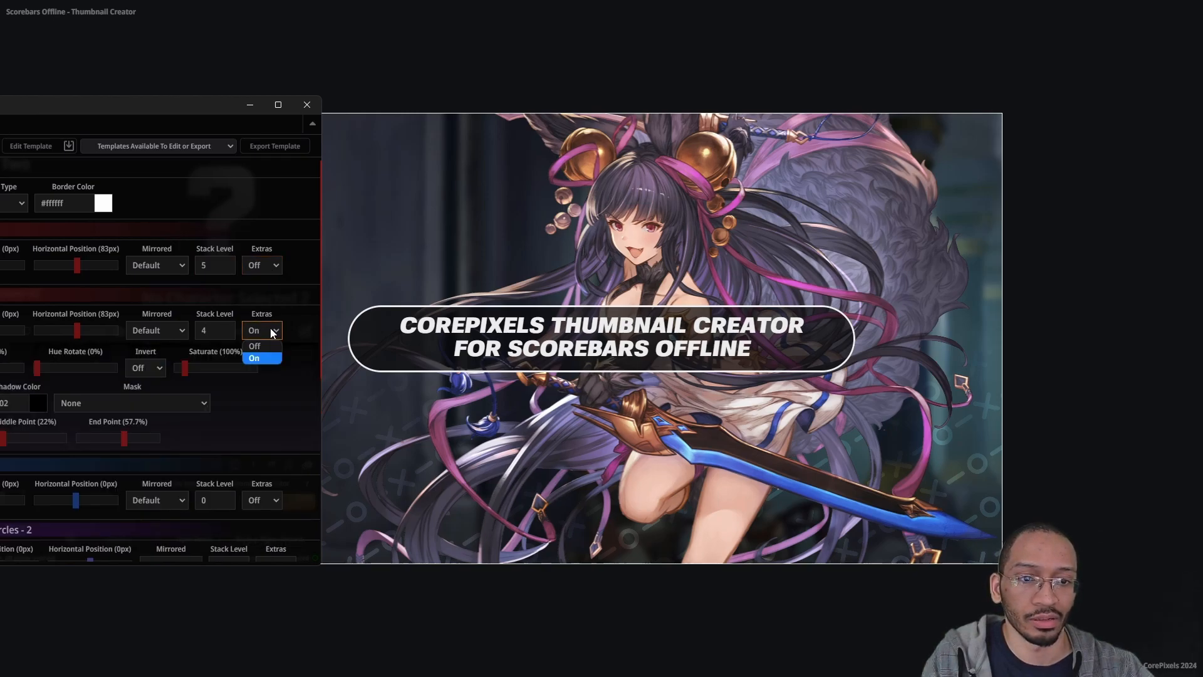
left_click(270, 350)
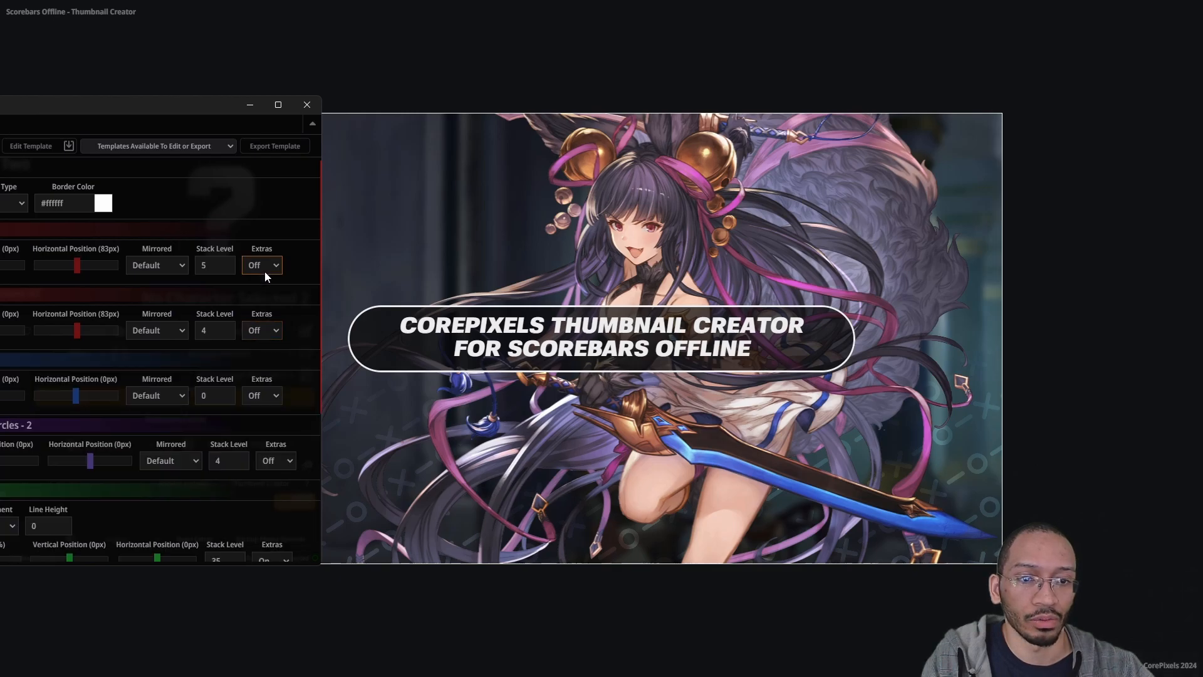
Show the Character #1 extras, reduce the feather End Point to 30.8% and hide the extras again.
left_click(265, 267)
left_click(264, 294)
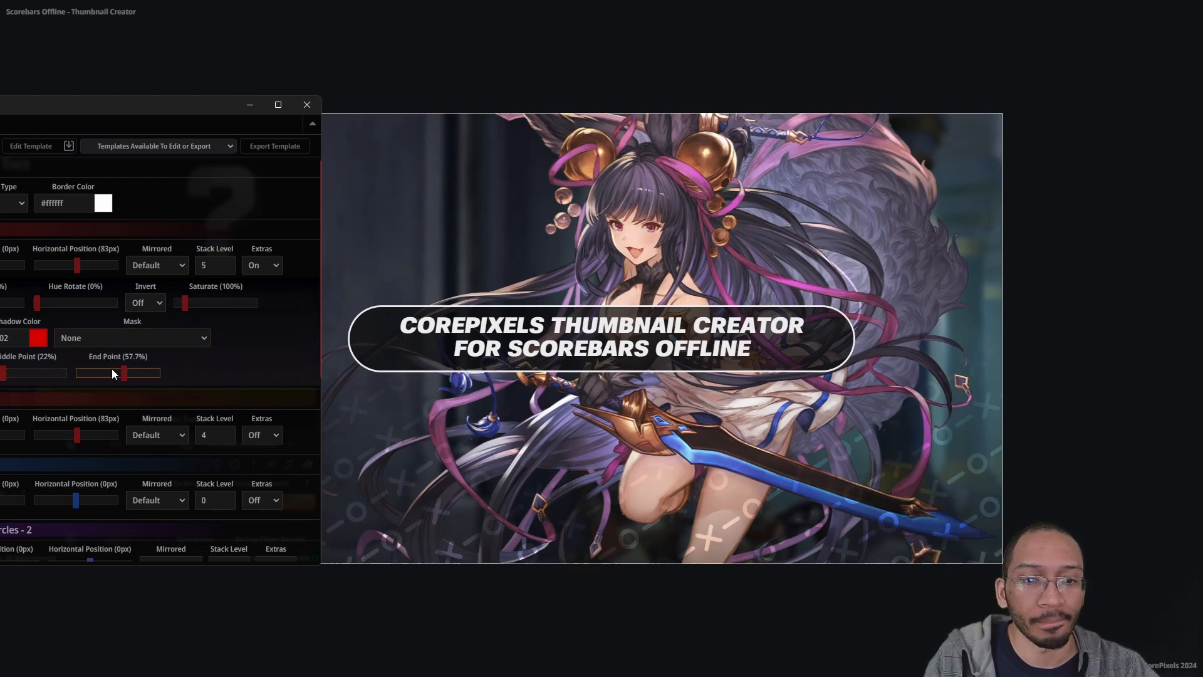
left_click_drag(113, 375, 109, 375)
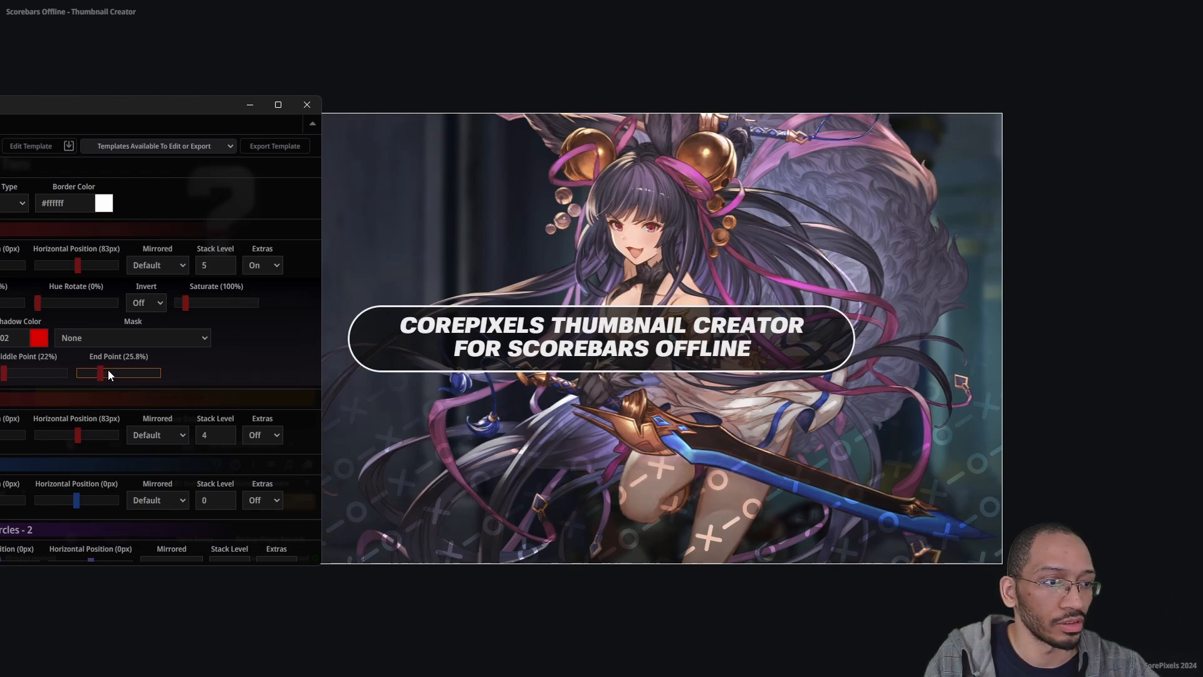
key("Left")
key("Left")
key("Left")
key("Left")
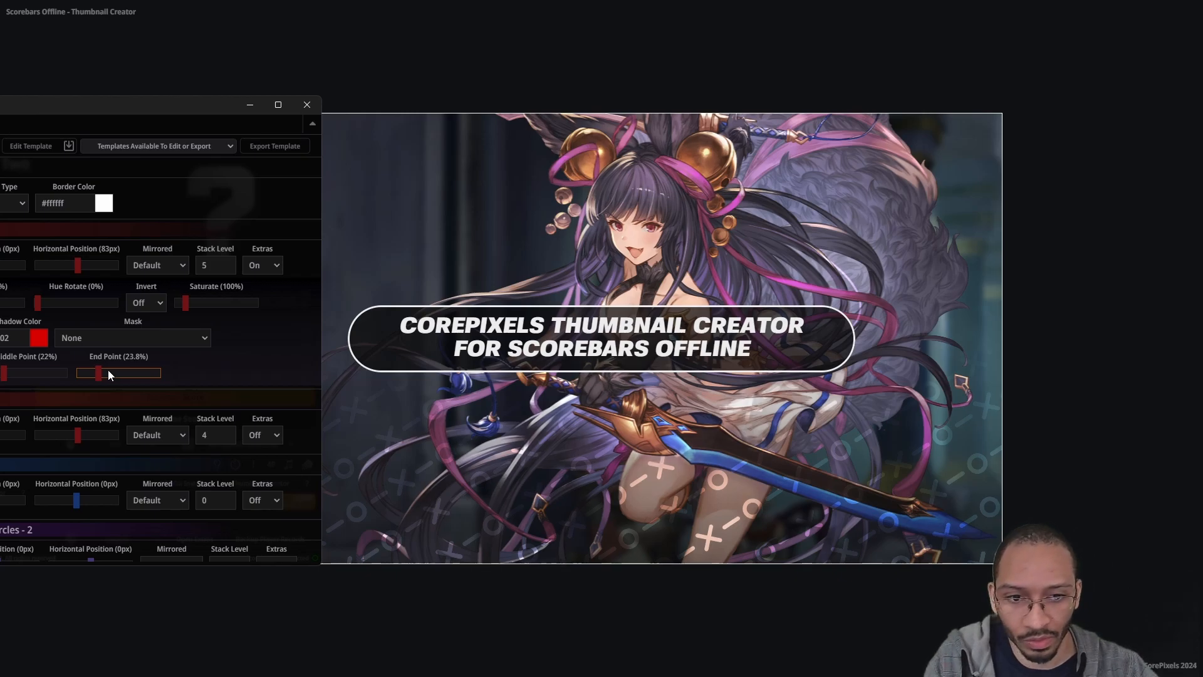
key("Right")
key("Right")
key("Right")
key("Right")
key("Right")
key("Right")
key("Right")
key("Right")
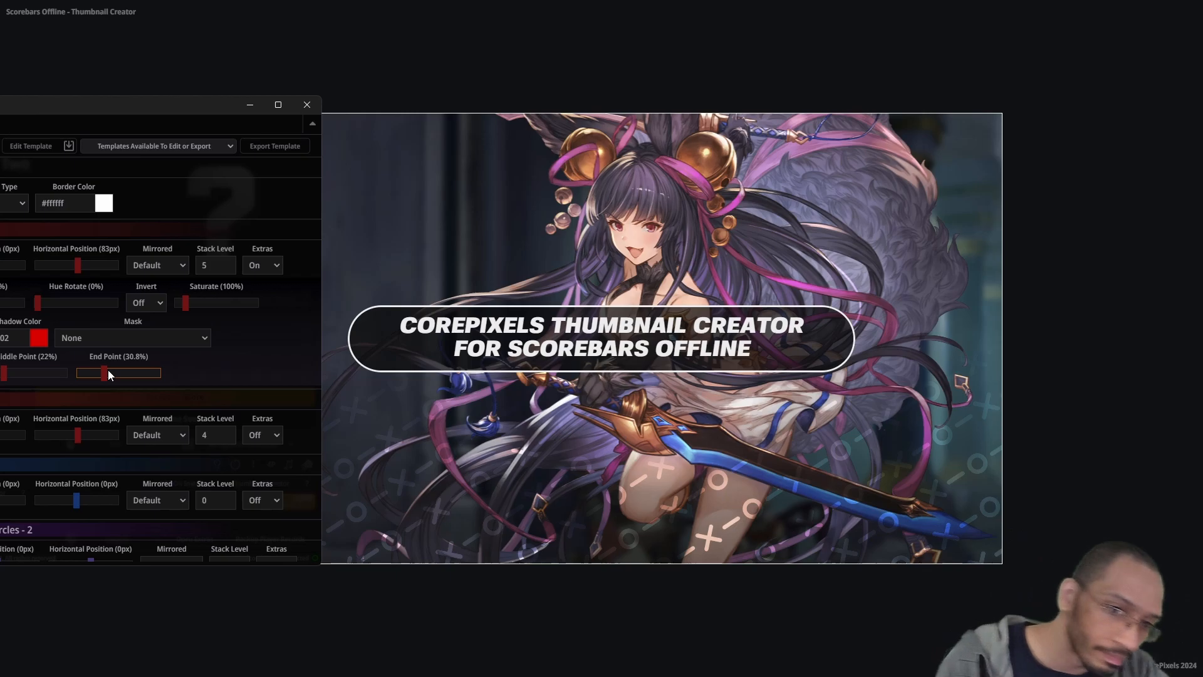
left_click(261, 266)
left_click(266, 282)
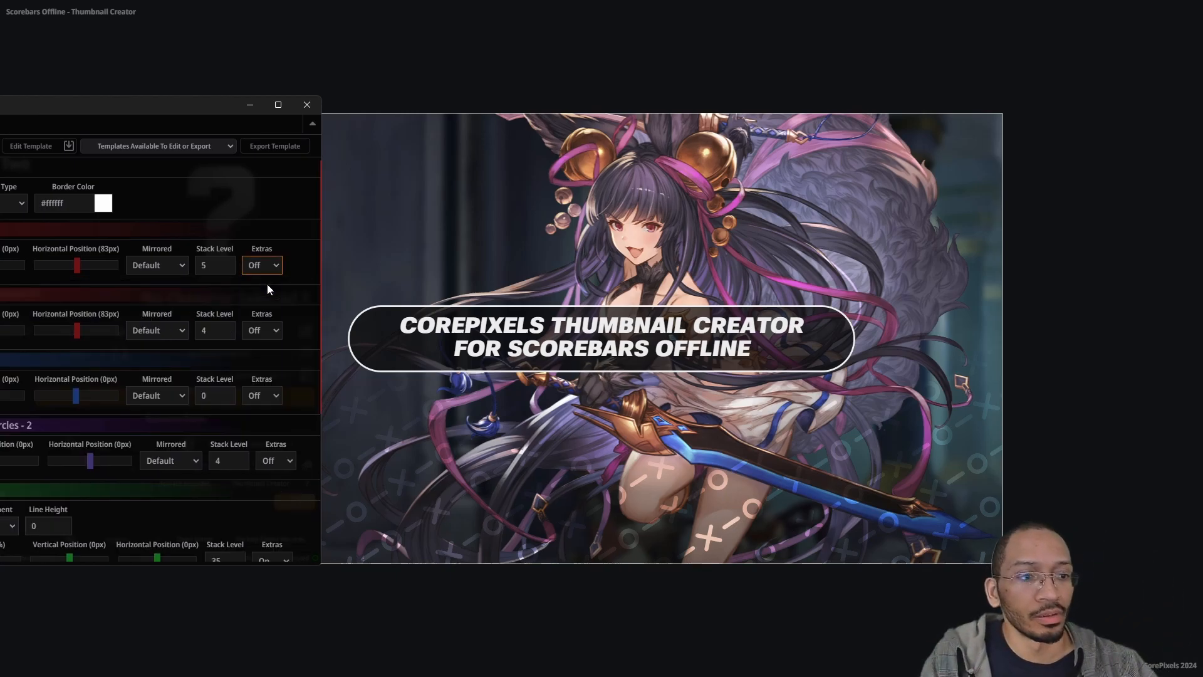
Blur Character #2, set its feather Middle Point to 16.3% and End Point to 26.8%, and set the Character #1 End Point to 36.9%.
left_click(257, 330)
left_click(262, 358)
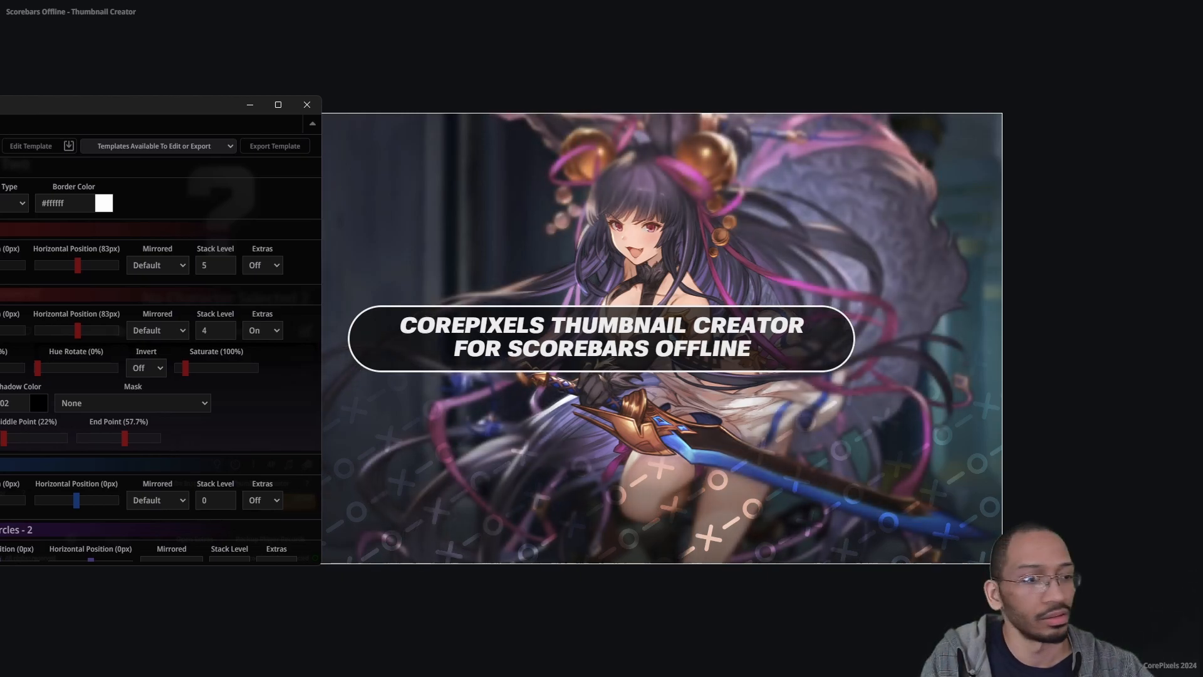
left_click(262, 330)
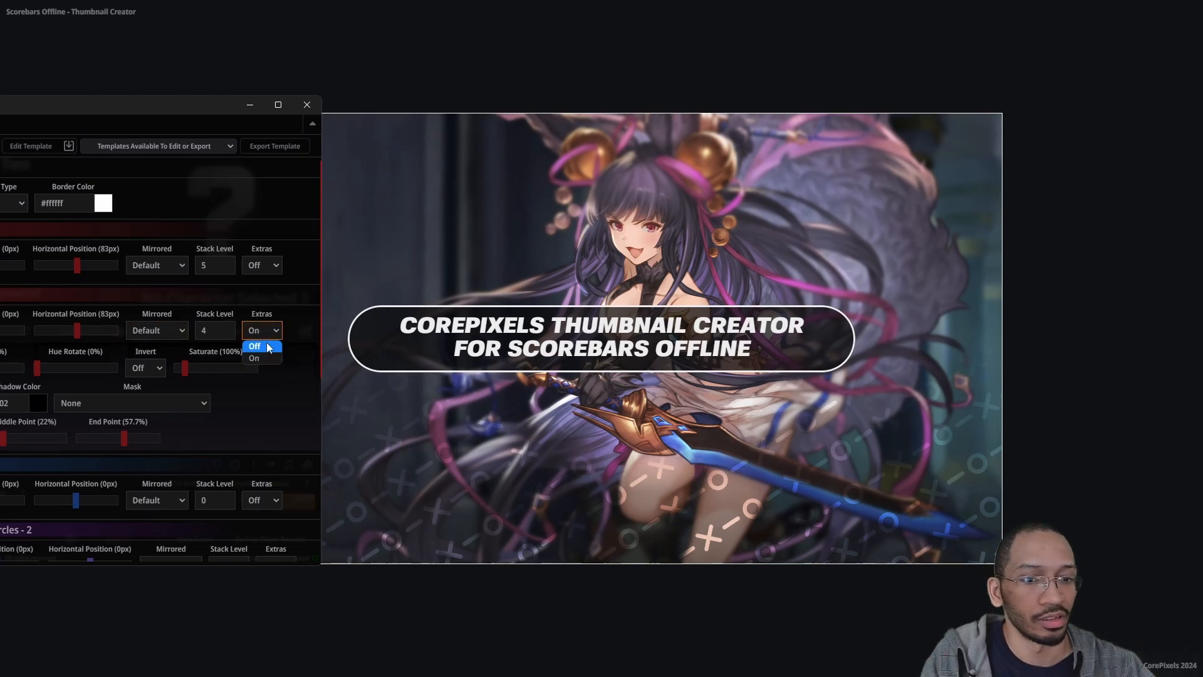
left_click(268, 347)
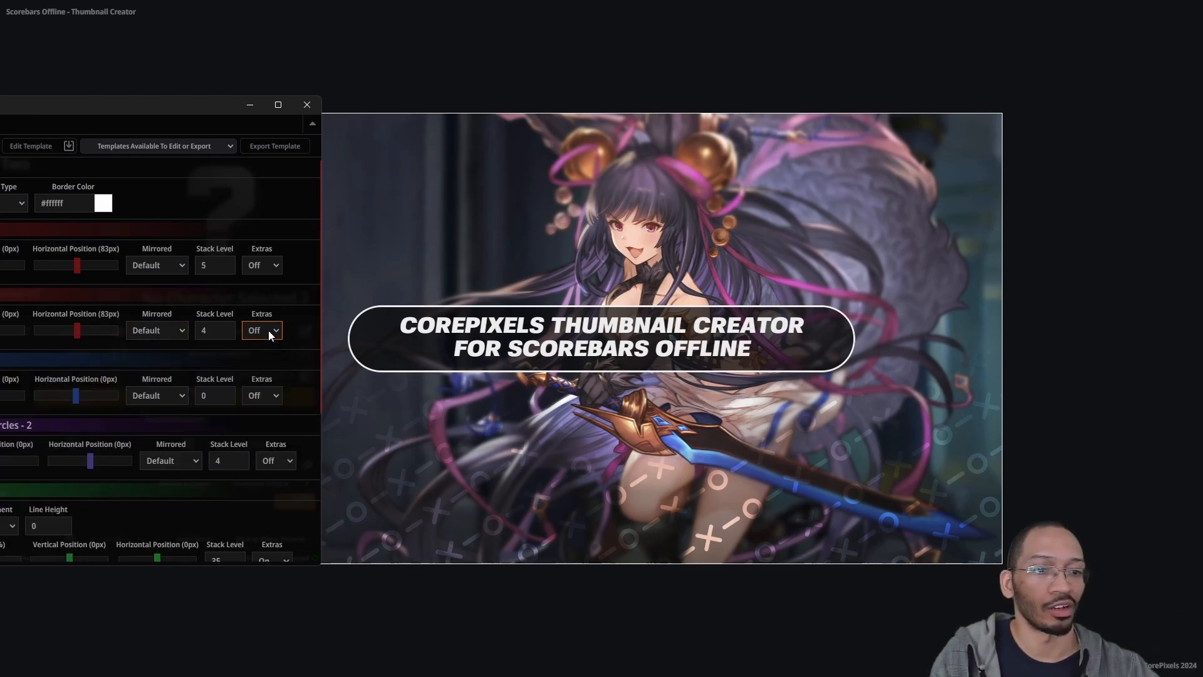
left_click(268, 330)
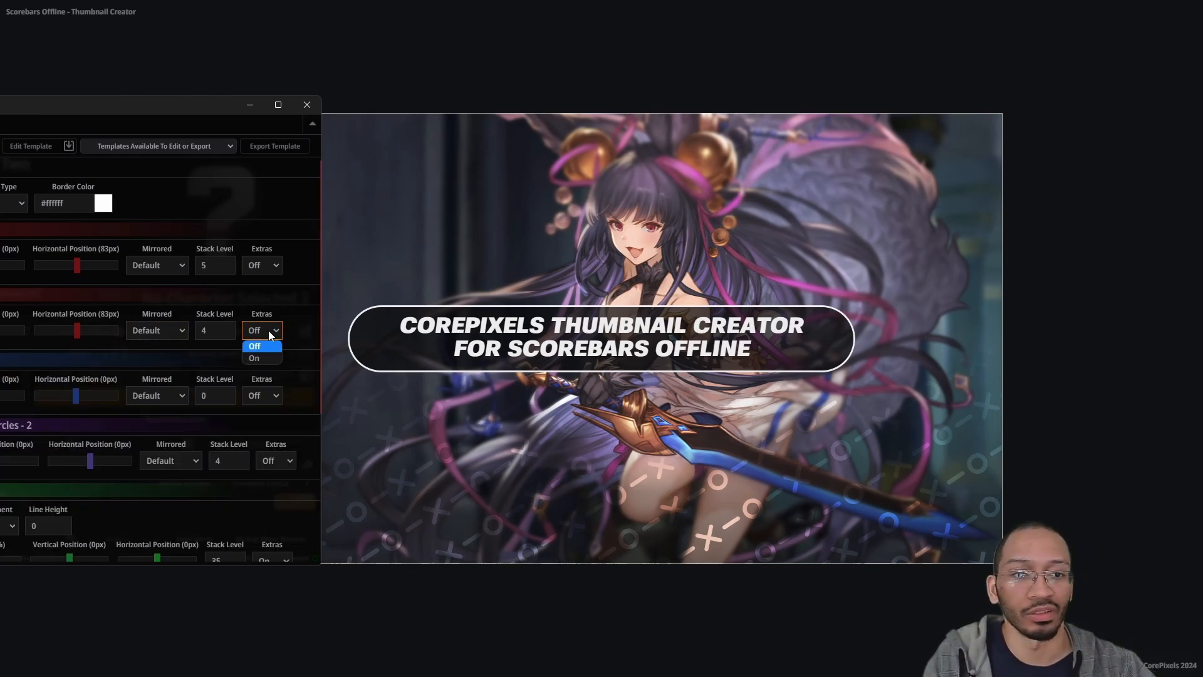
left_click(268, 362)
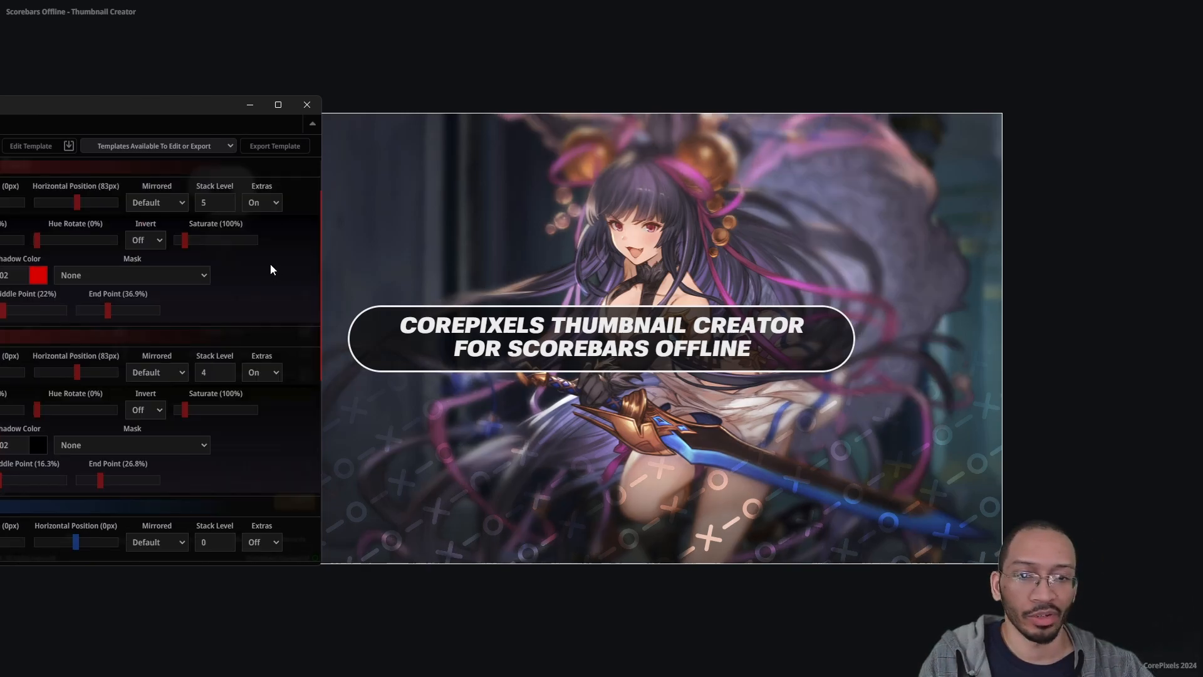
Hide the extras of both characters and set the Crosses And Circles pattern's stack level to 3.
left_click(263, 210)
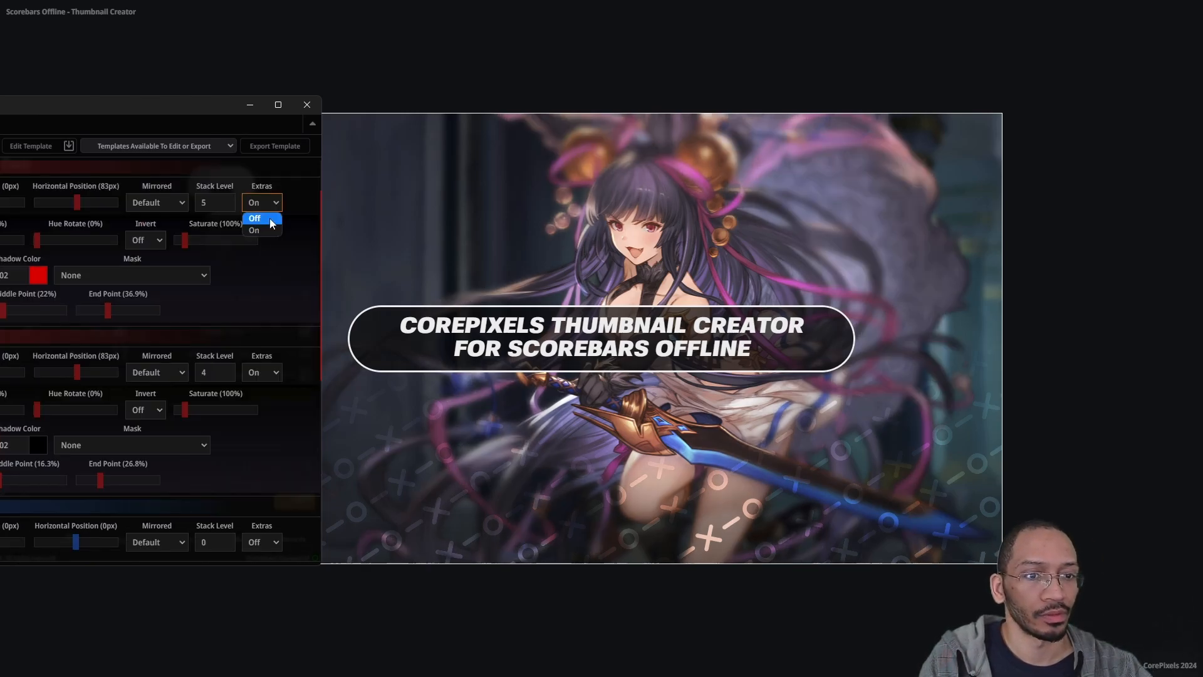
left_click(269, 218)
left_click(269, 269)
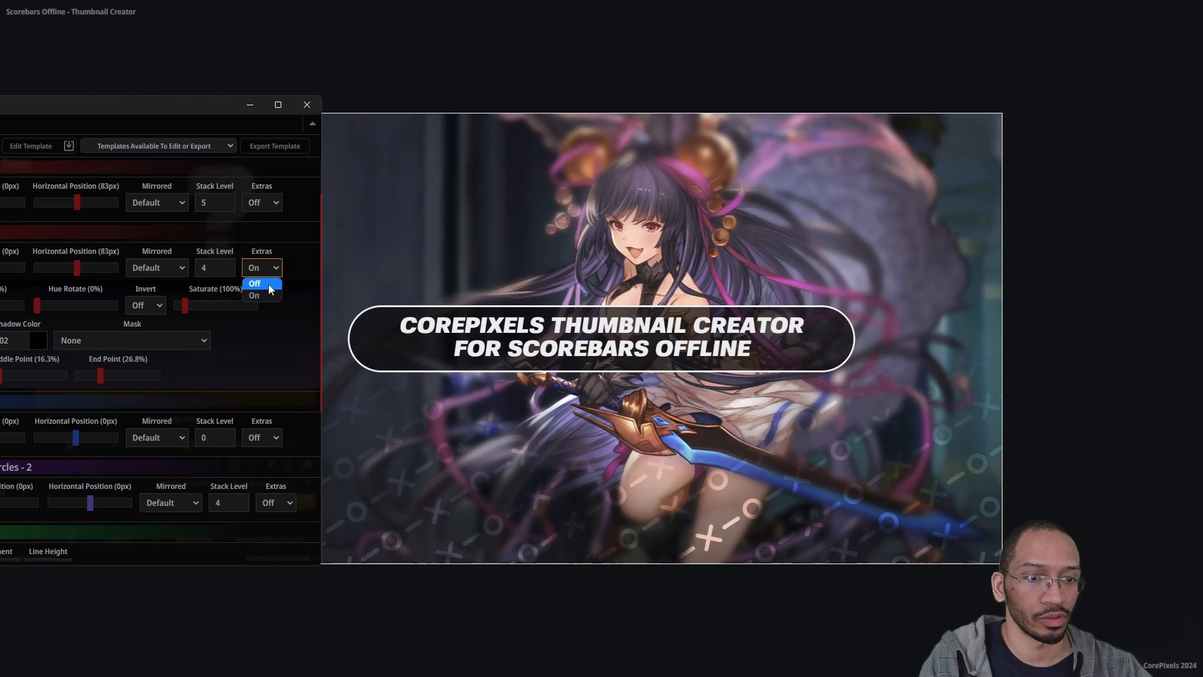
left_click(268, 284)
left_click(239, 402)
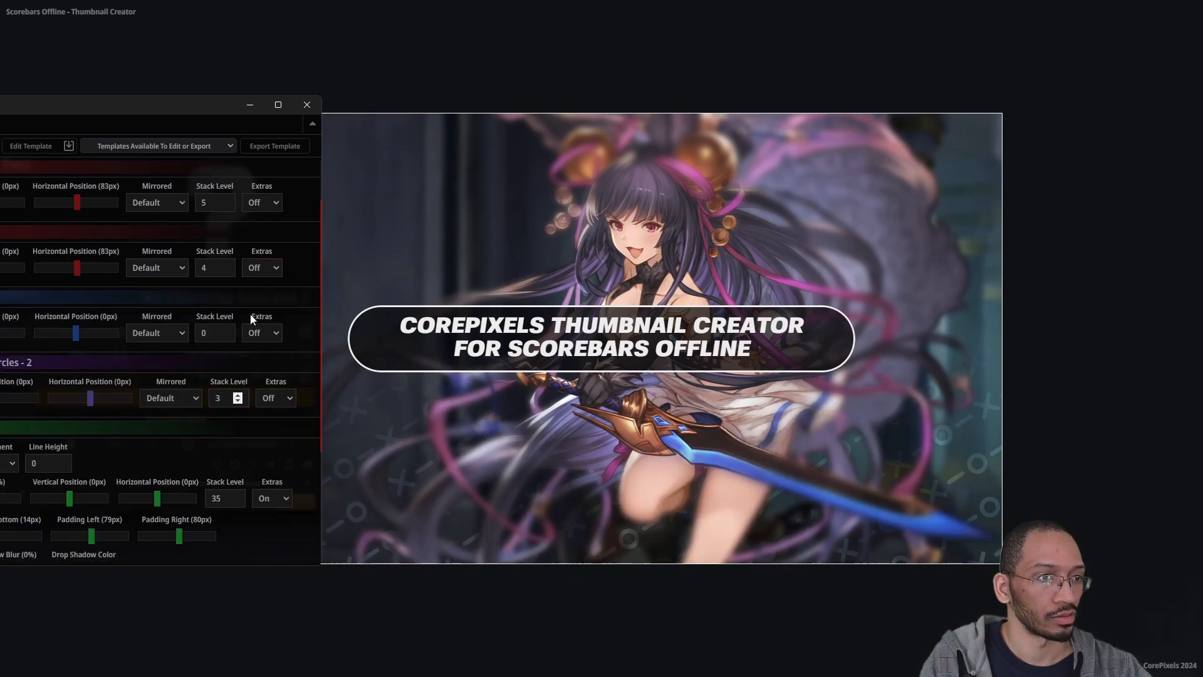
Show the Character #1 extras, raise the feather End Point to 60.9% and hide the extras again.
left_click(272, 206)
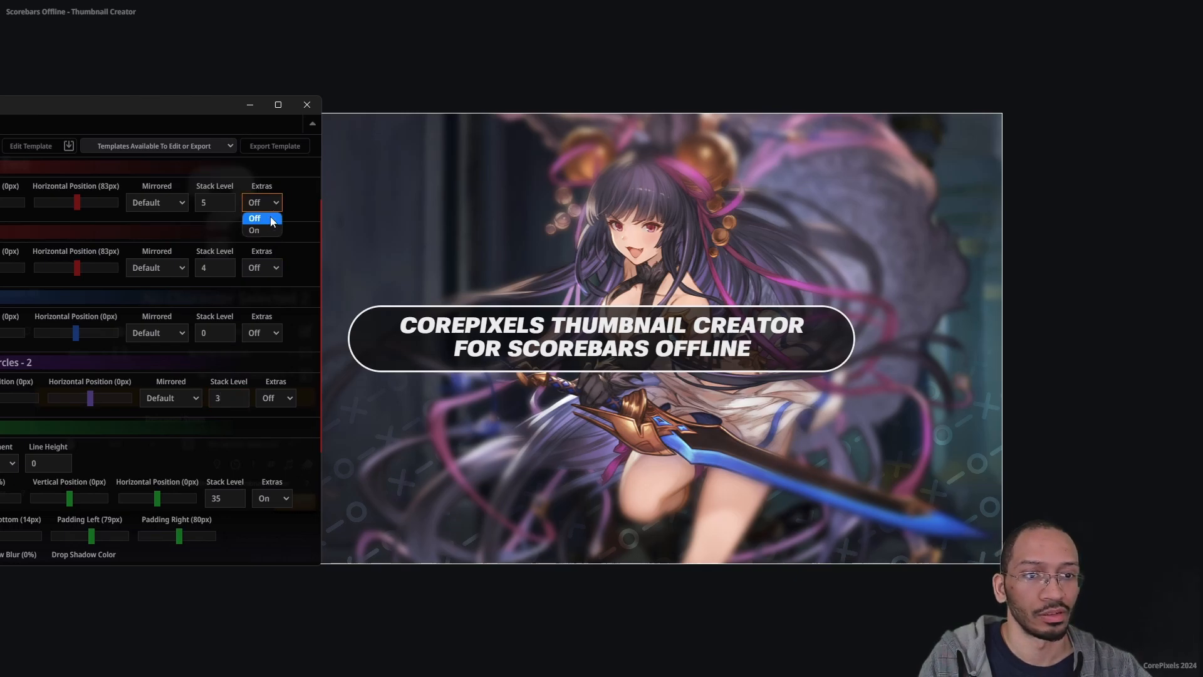
left_click(264, 203)
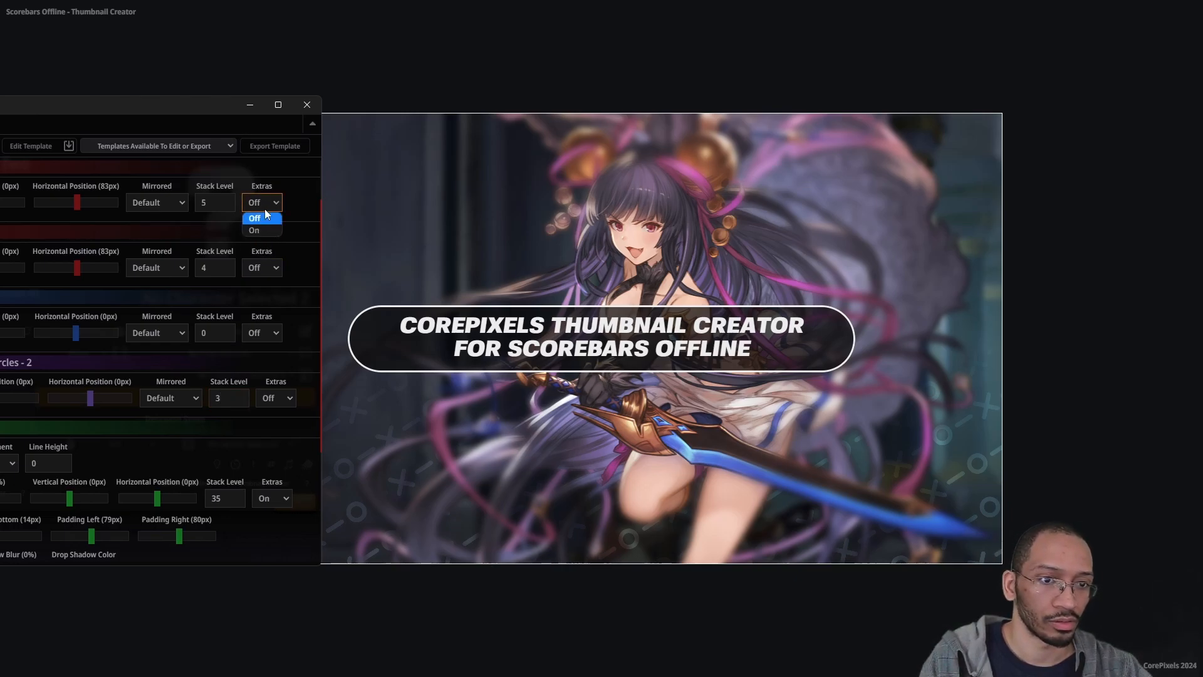
left_click(265, 229)
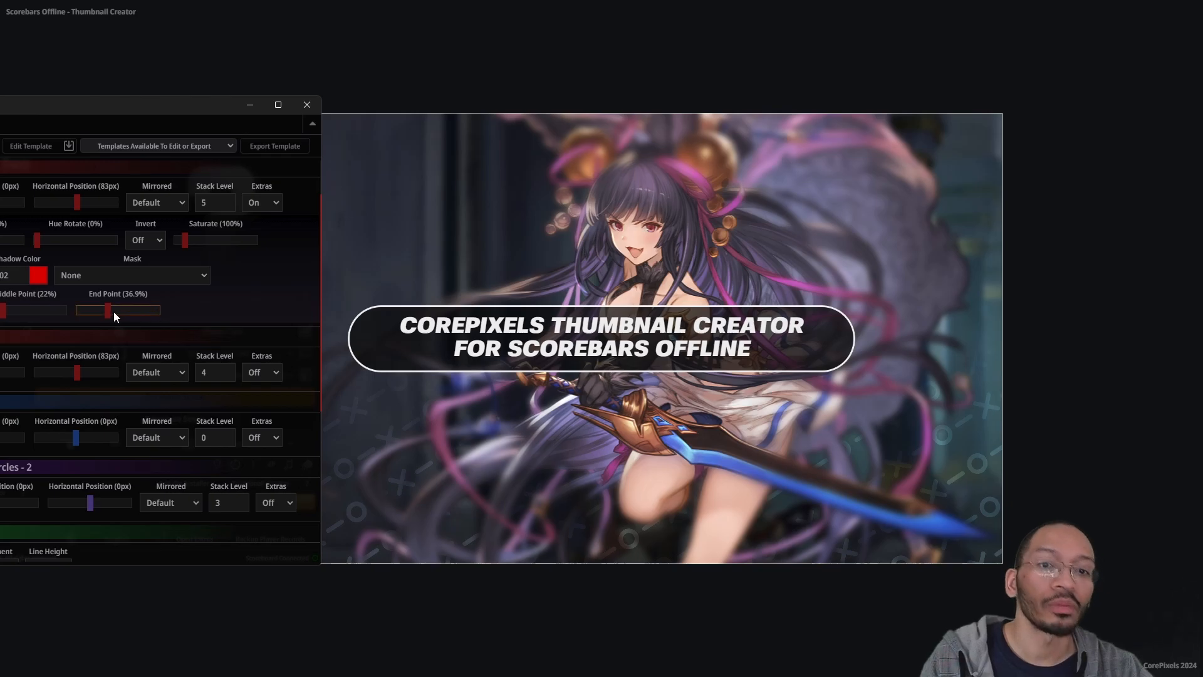
scroll(107, 312, "up", 13)
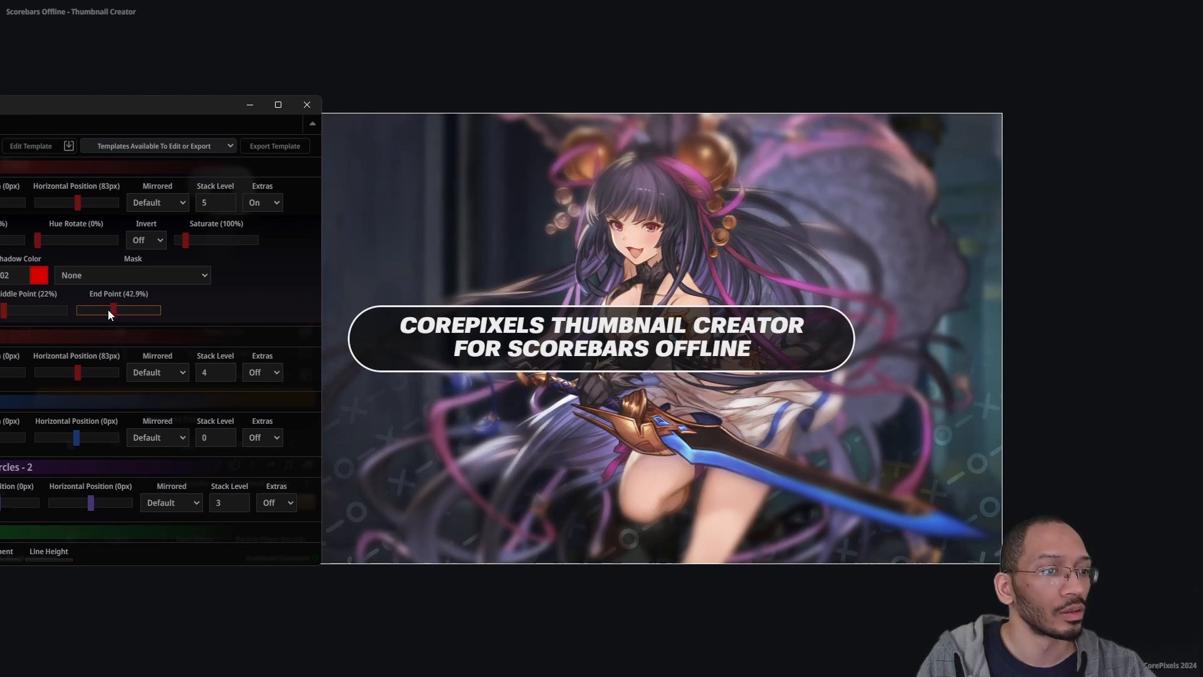
scroll(108, 312, "up", 8)
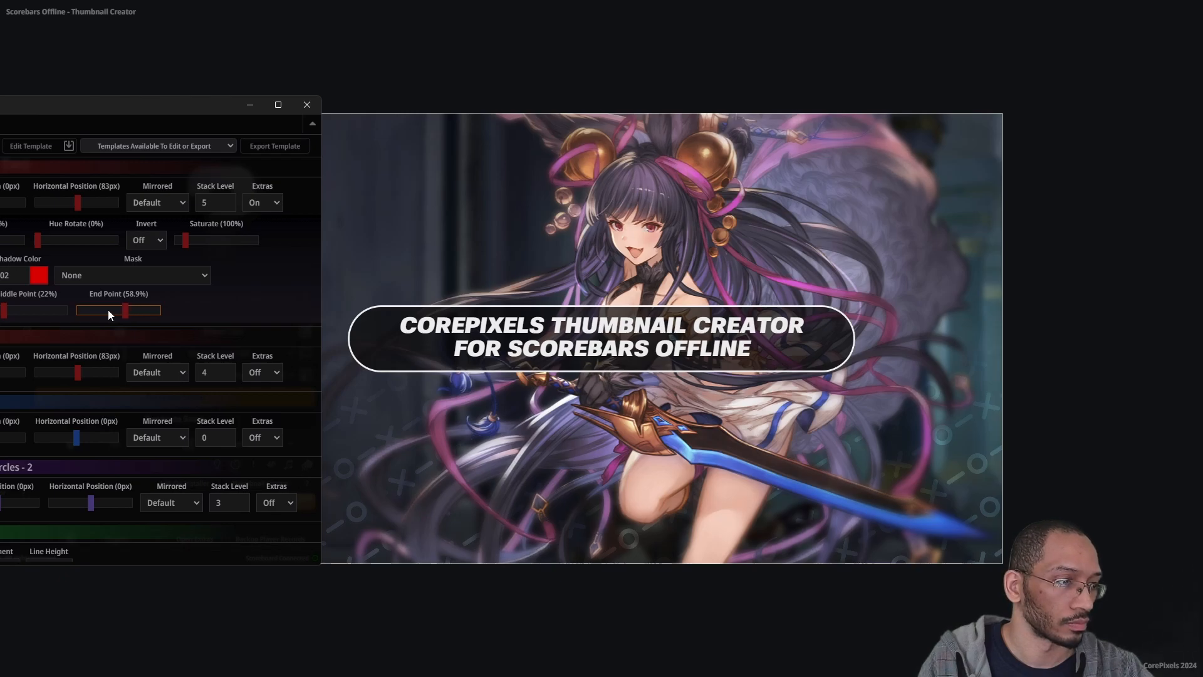
scroll(108, 309, "down", 1)
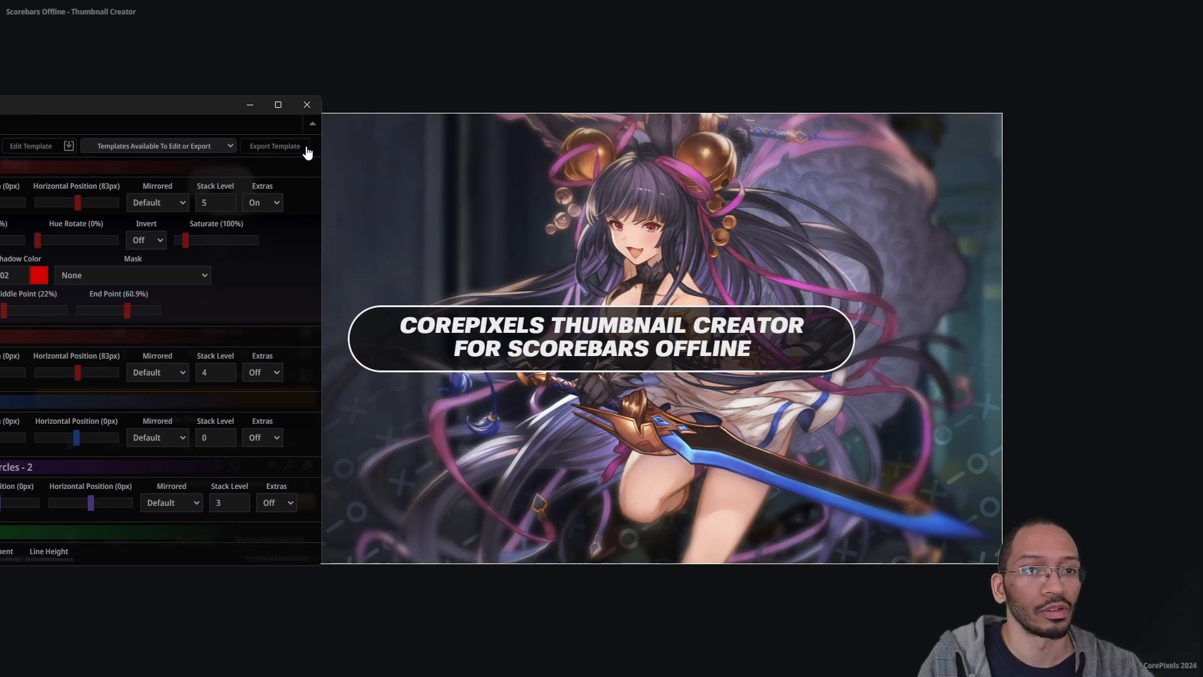
scroll(275, 207, "up", 1)
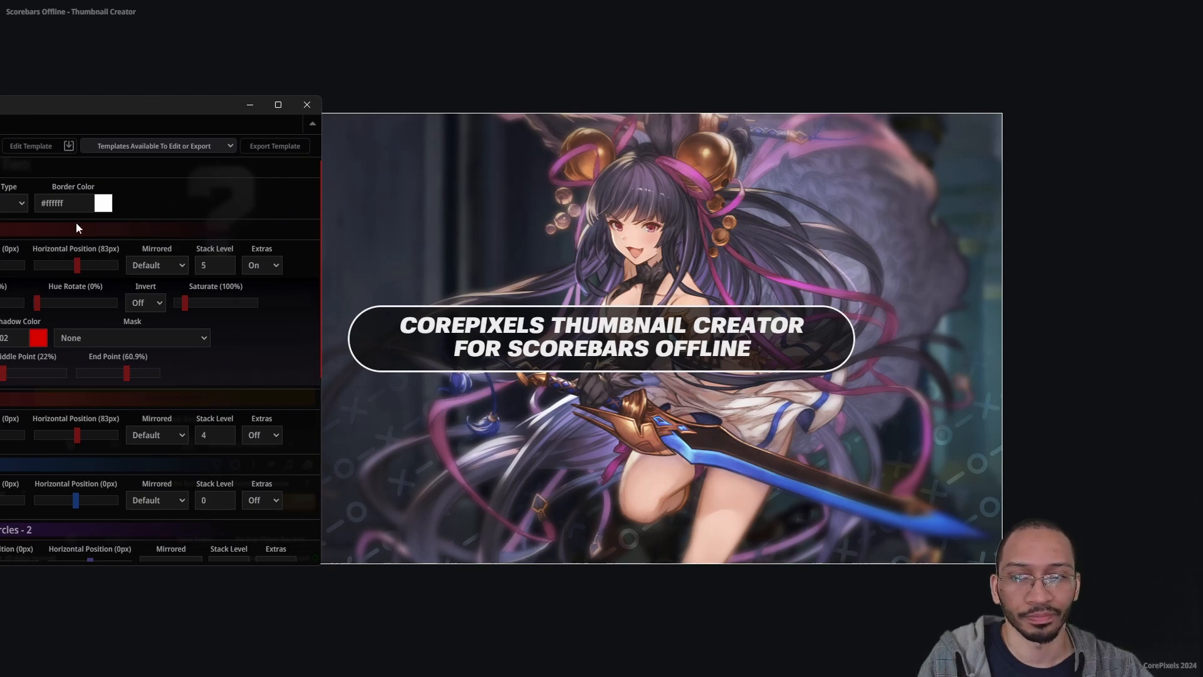
left_click(253, 266)
left_click(254, 280)
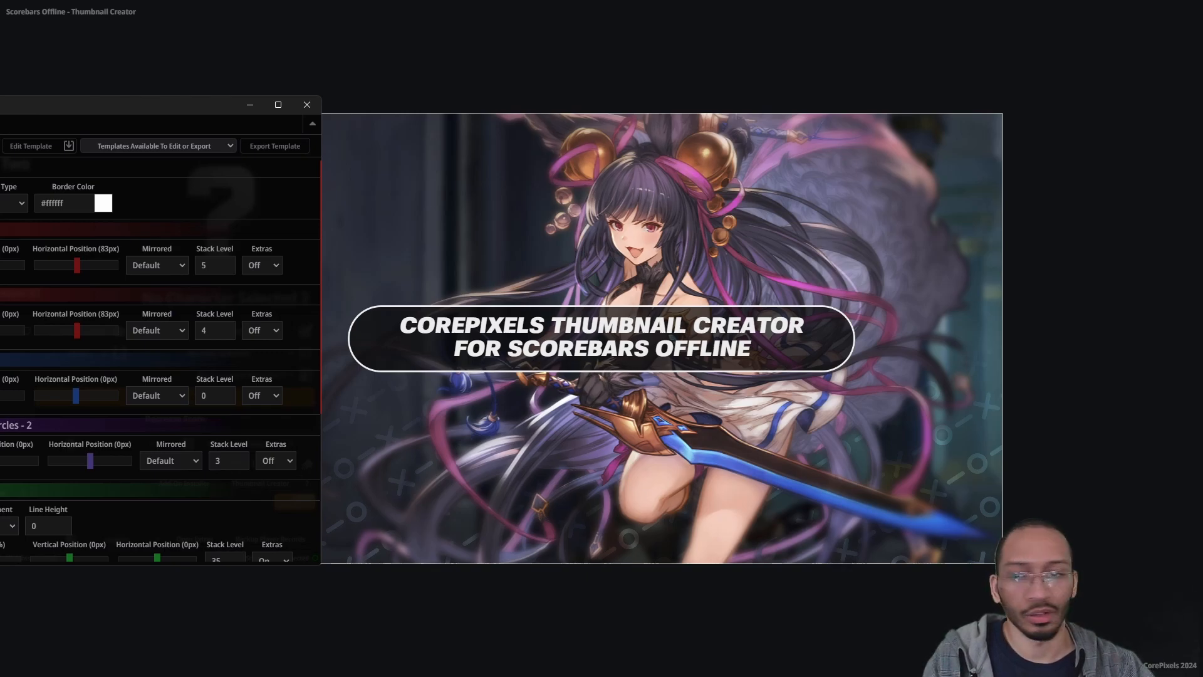
Hide the Text #1 extras and lower the title to a vertical position of -213px.
scroll(160, 360, "down", 4)
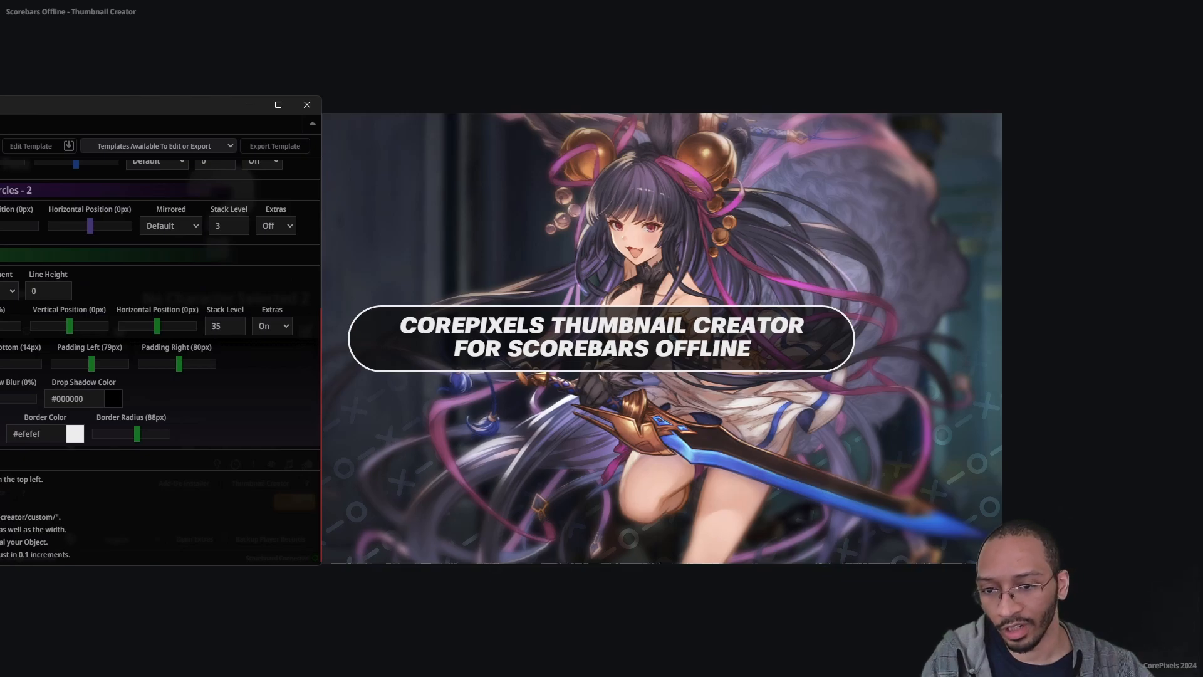
left_click(265, 328)
left_click(277, 343)
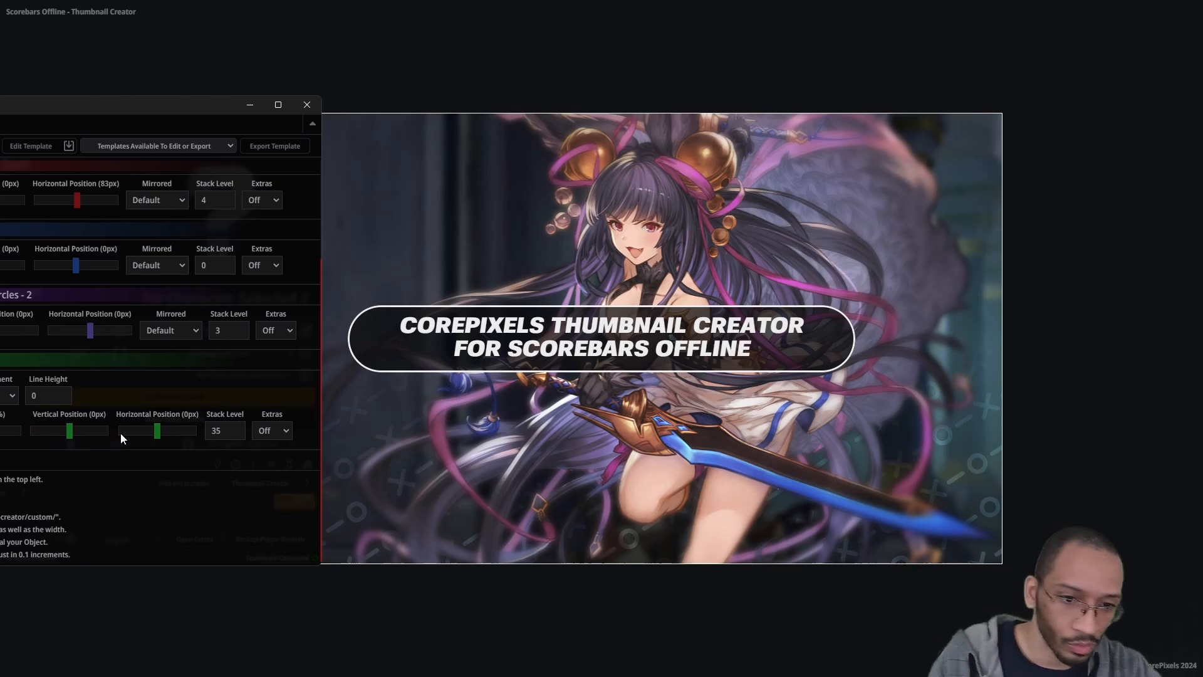
left_click_drag(70, 431, 67, 434)
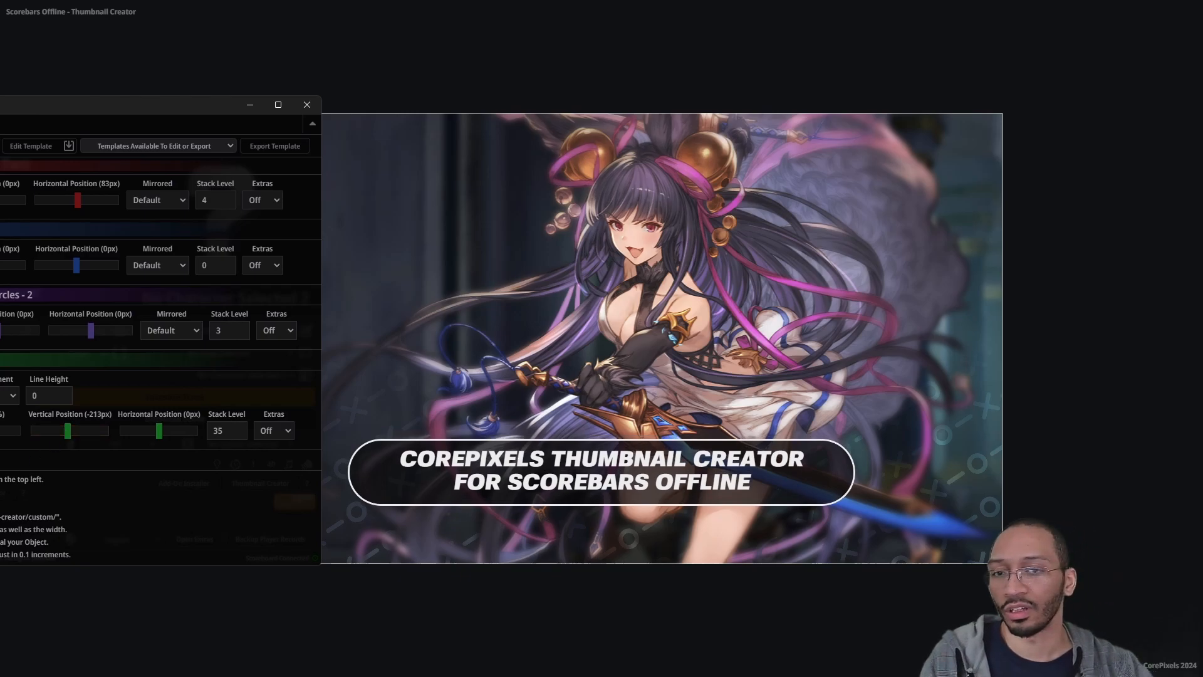
Bring the settings window back into view, save the design as "CRPX Yuel Template" and save a screenshot of the thumbnail.
left_click_drag(0, 108, 484, 129)
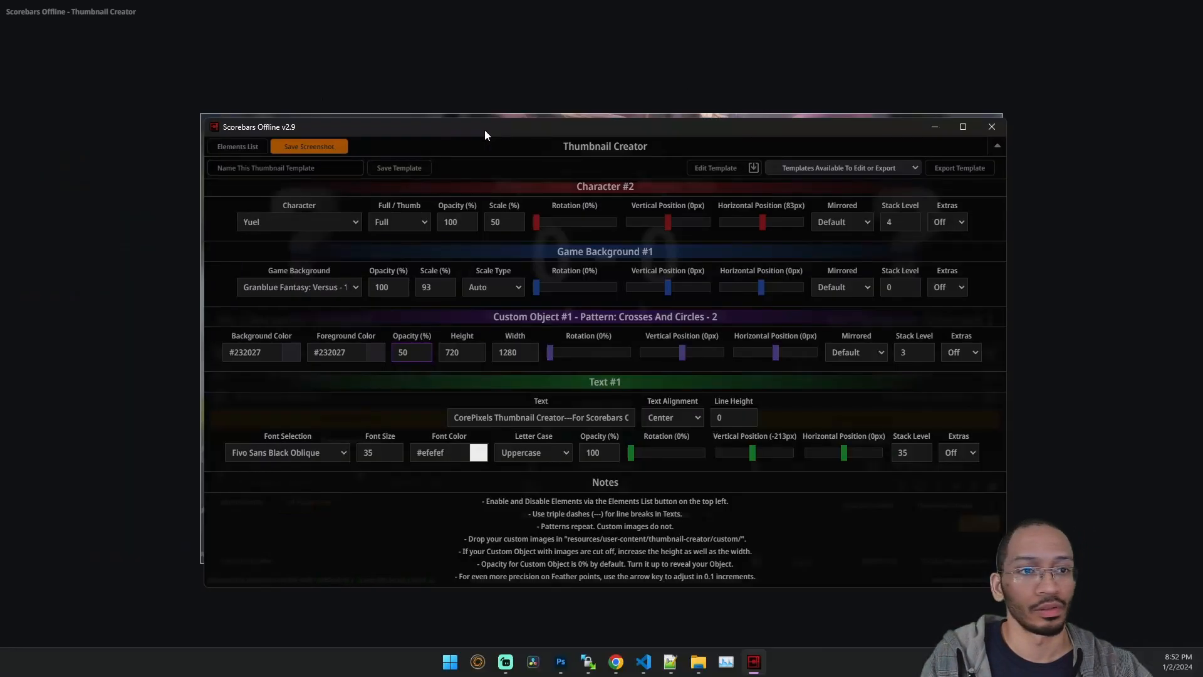
left_click(341, 171)
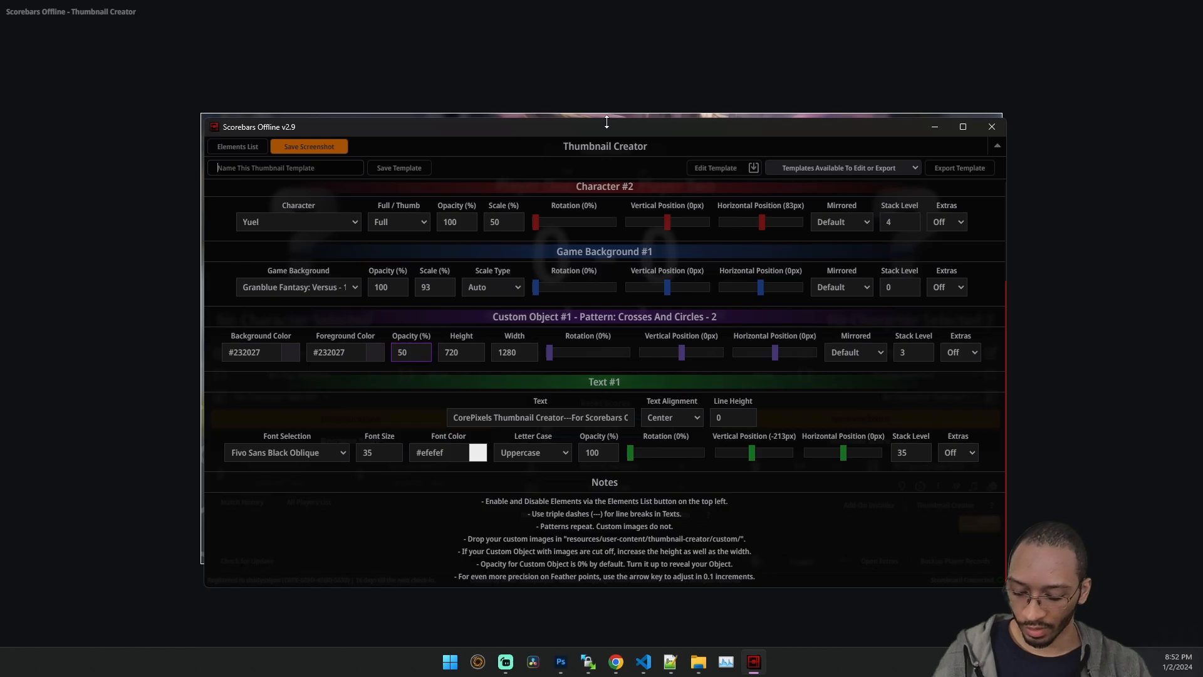
type("Yue")
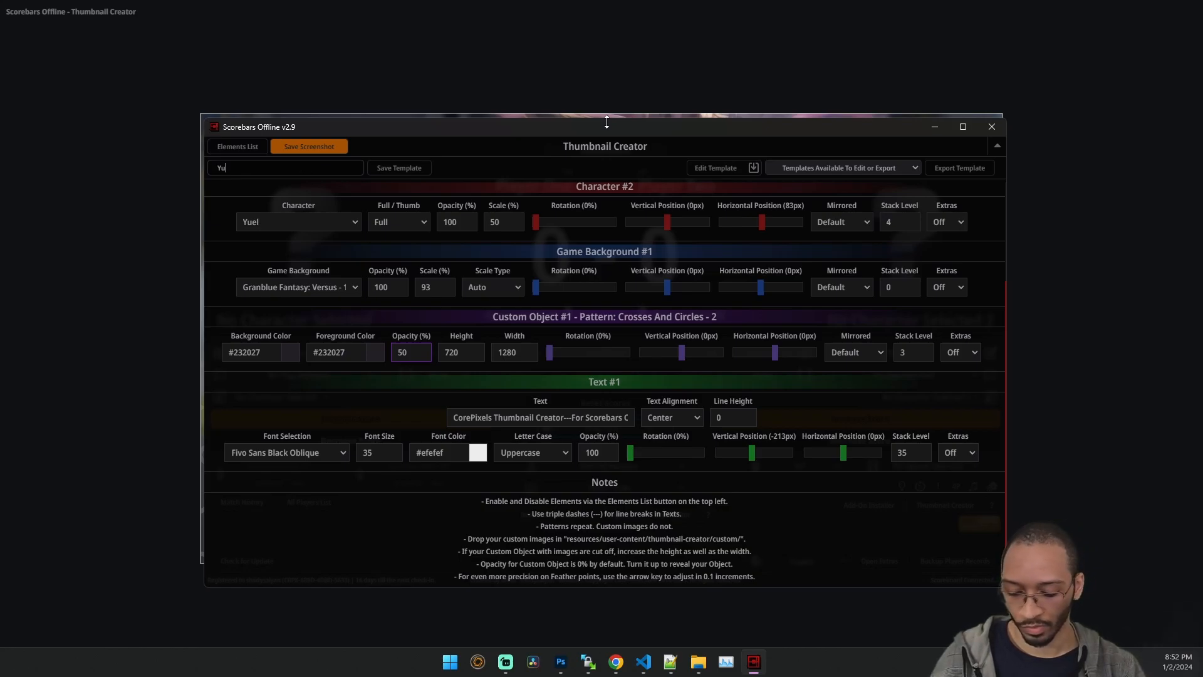
key("BackSpace")
key("BackSpace")
key("BackSpace")
type("C")
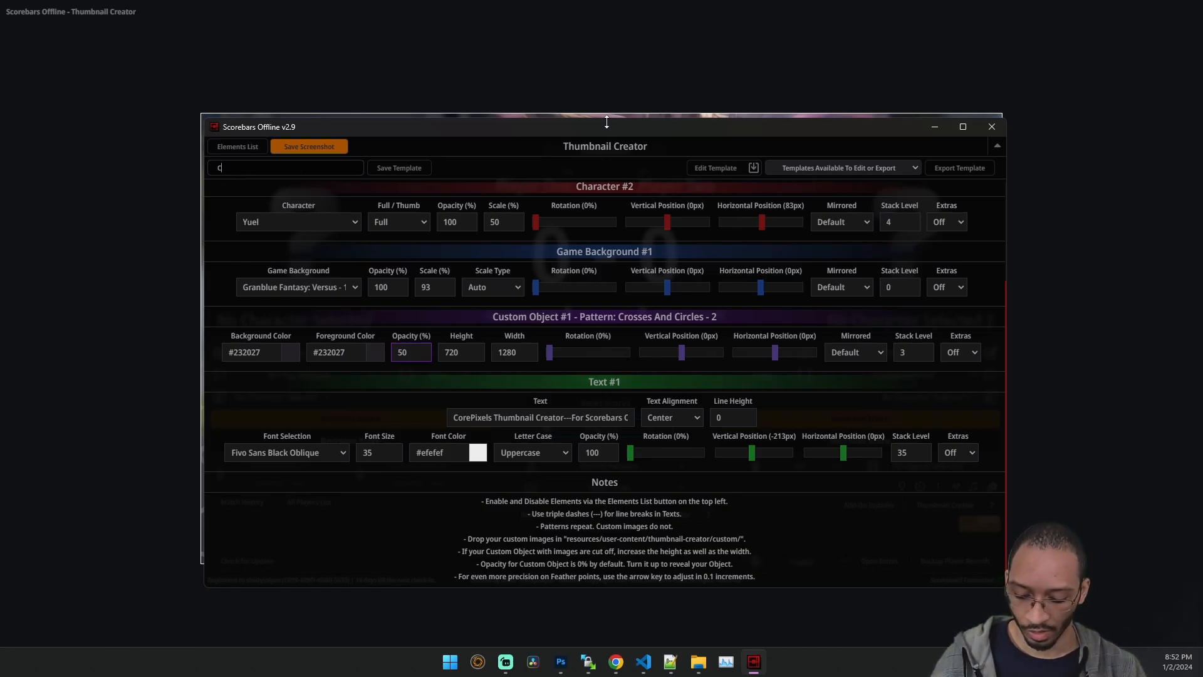
type("RPX Yuel")
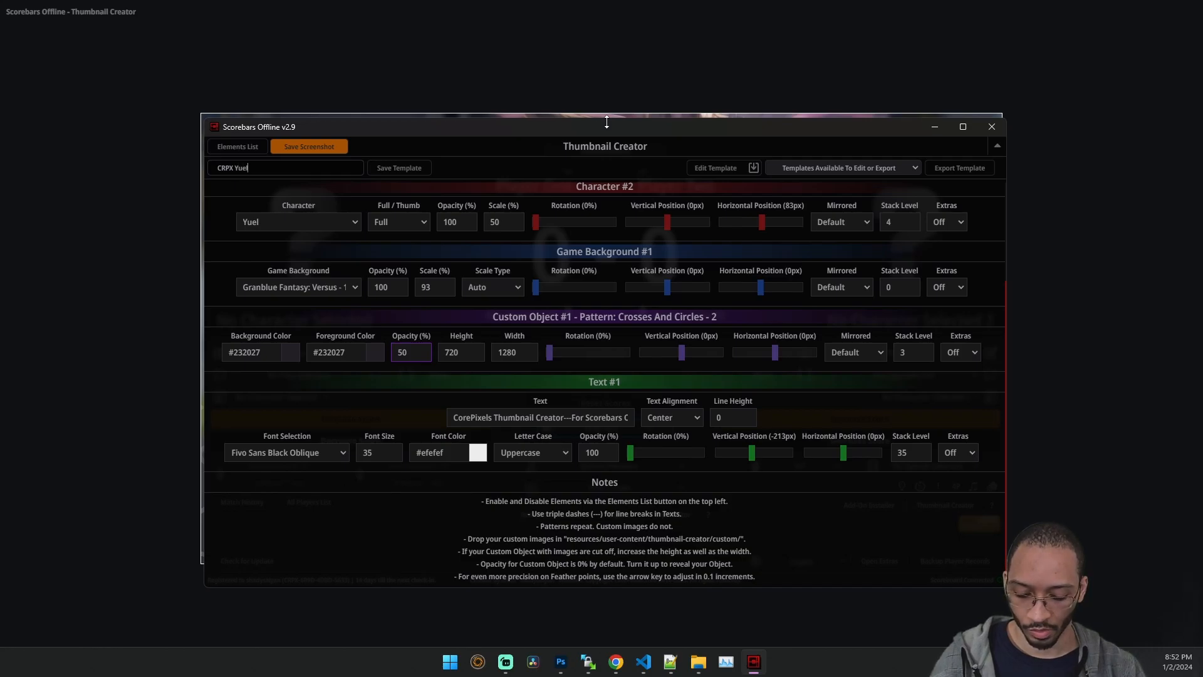
type(" Template")
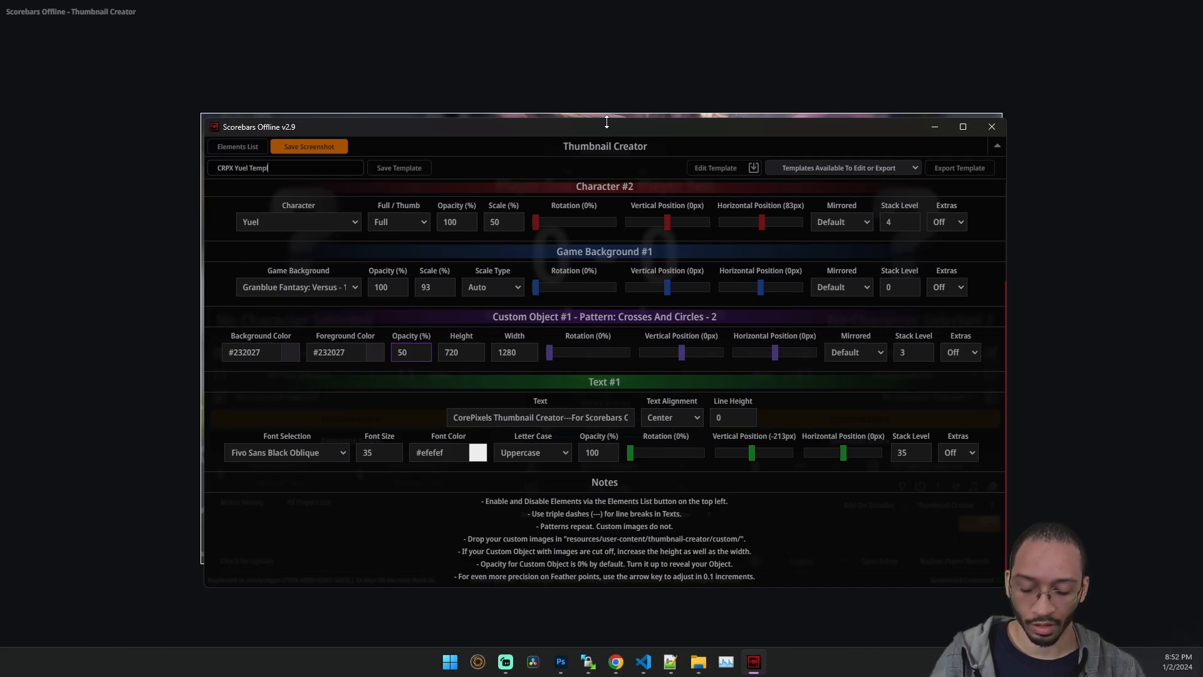
left_click(419, 175)
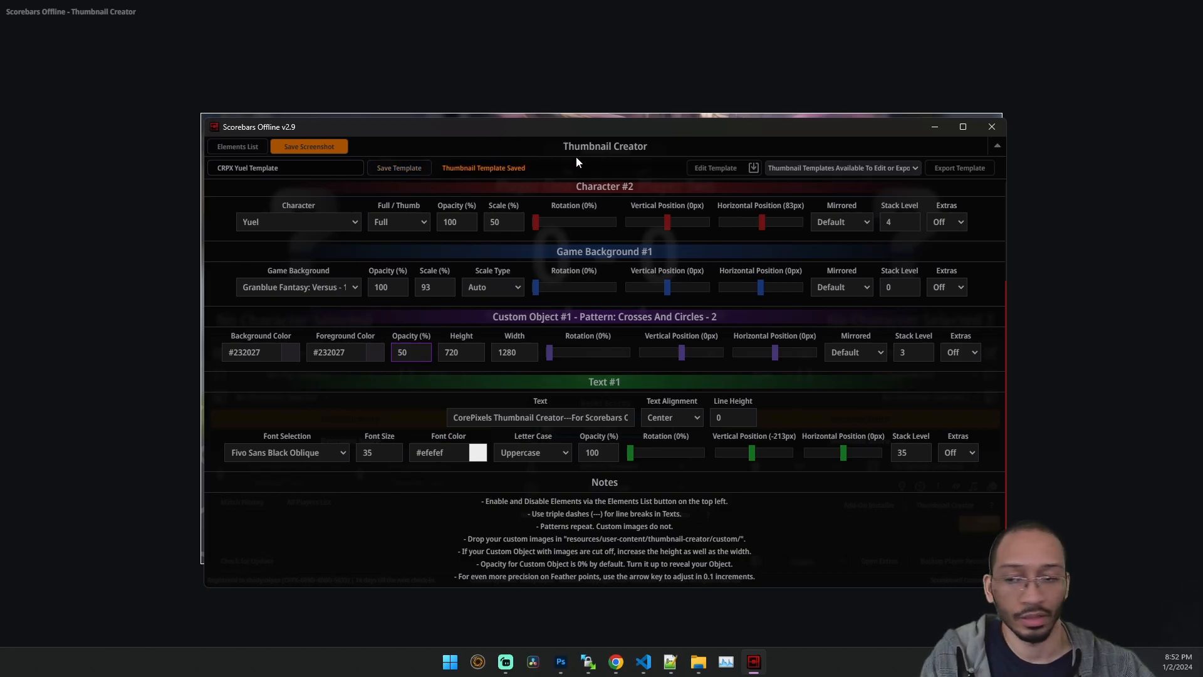
left_click(333, 148)
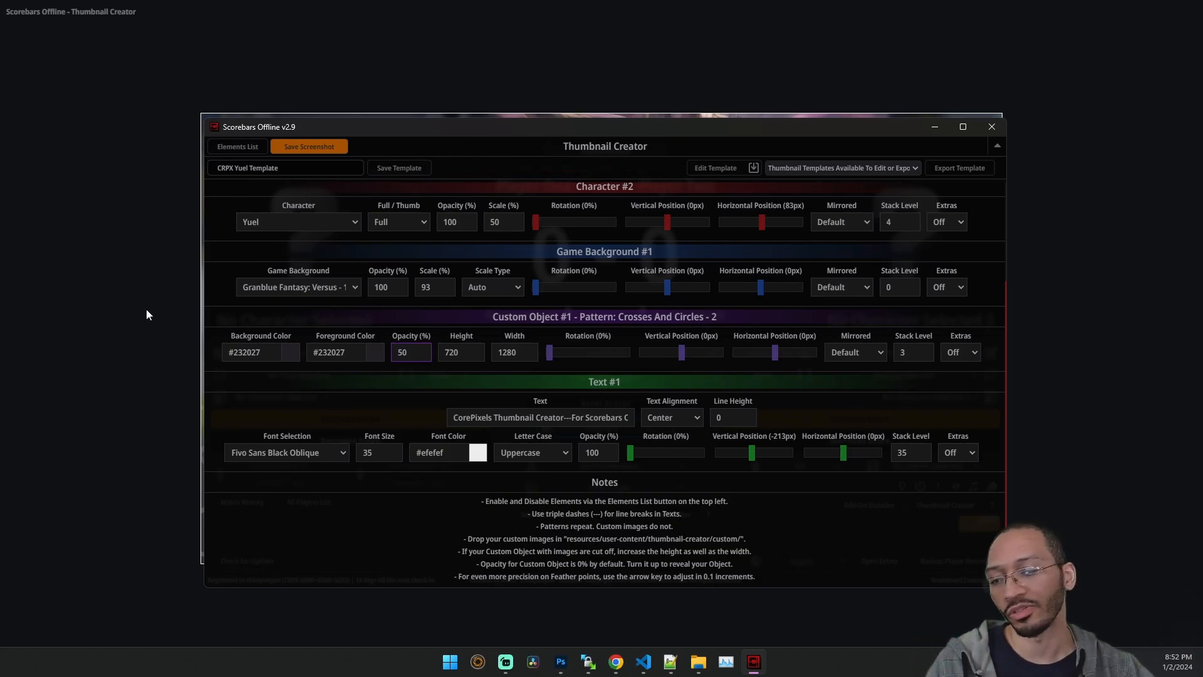
Switch to File Explorer, open the crpx-yuel-template folder under resources/user-content/thumbnail-creator/templates and select preview.png.
key("alt+Tab")
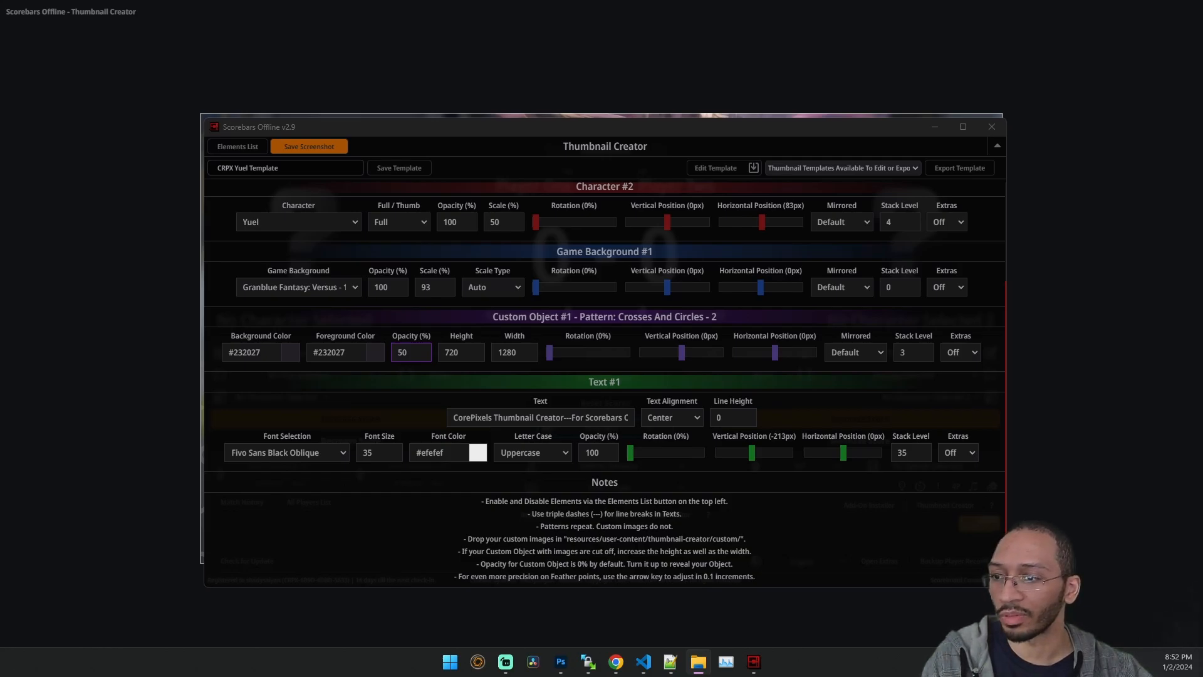
left_click_drag(0, 119, 476, 168)
scroll(437, 306, "down", 1)
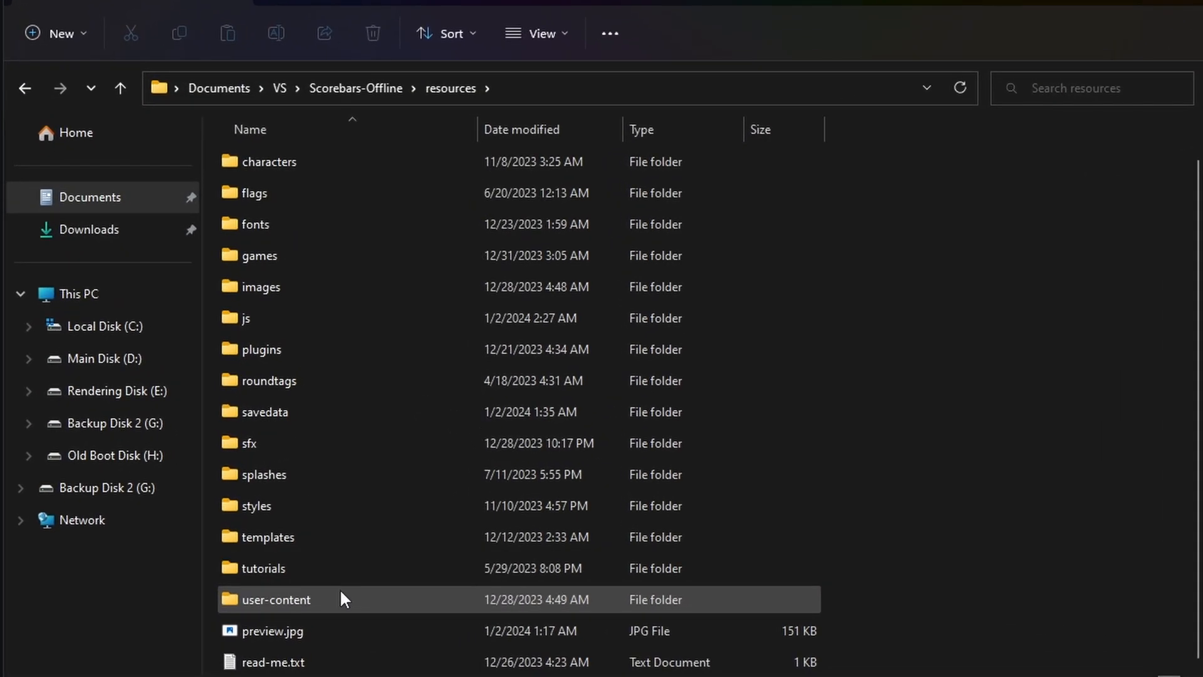
double_click(341, 598)
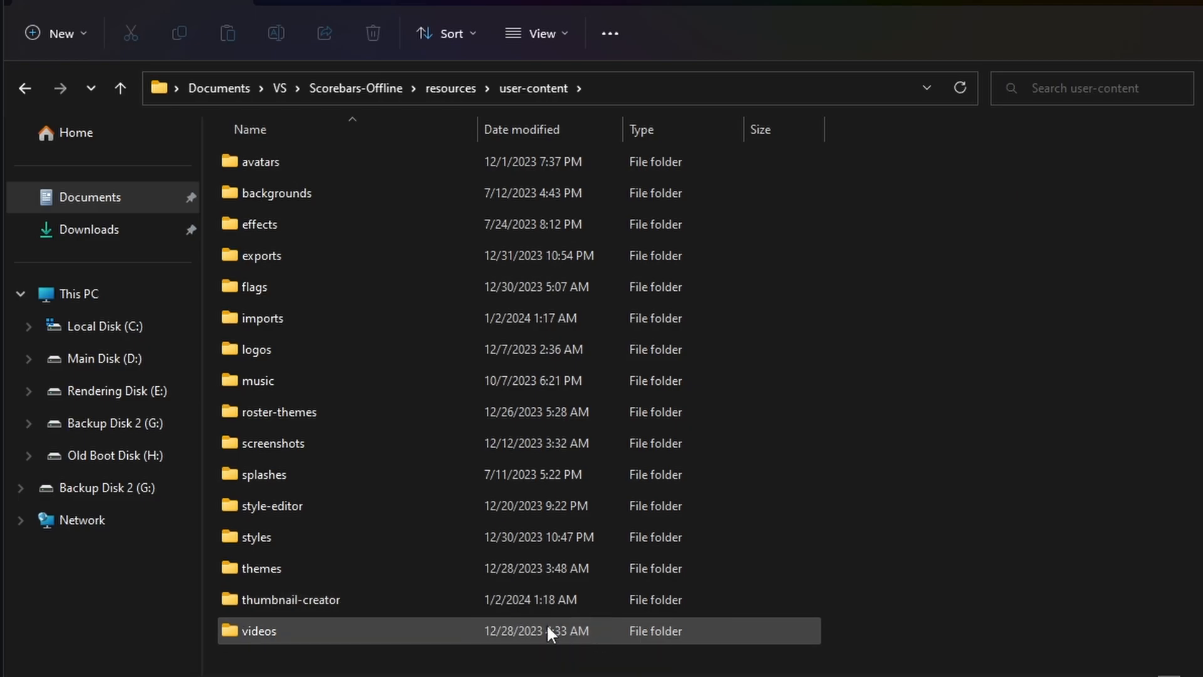
double_click(331, 606)
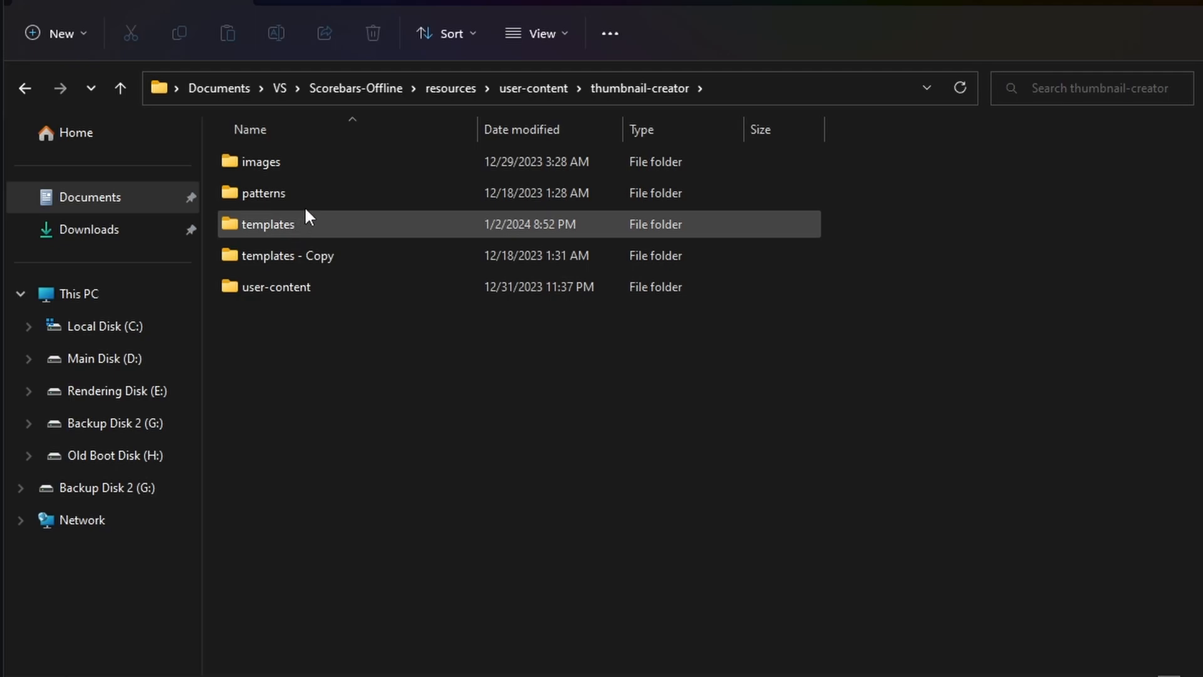
double_click(279, 226)
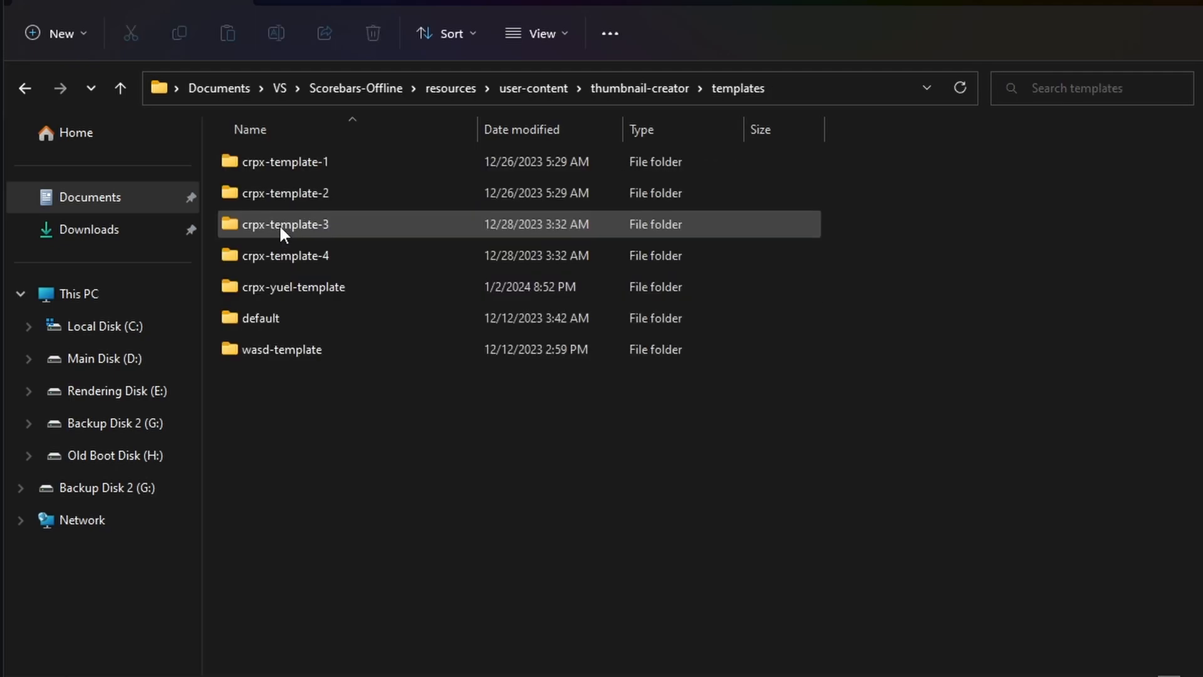
left_click(288, 285)
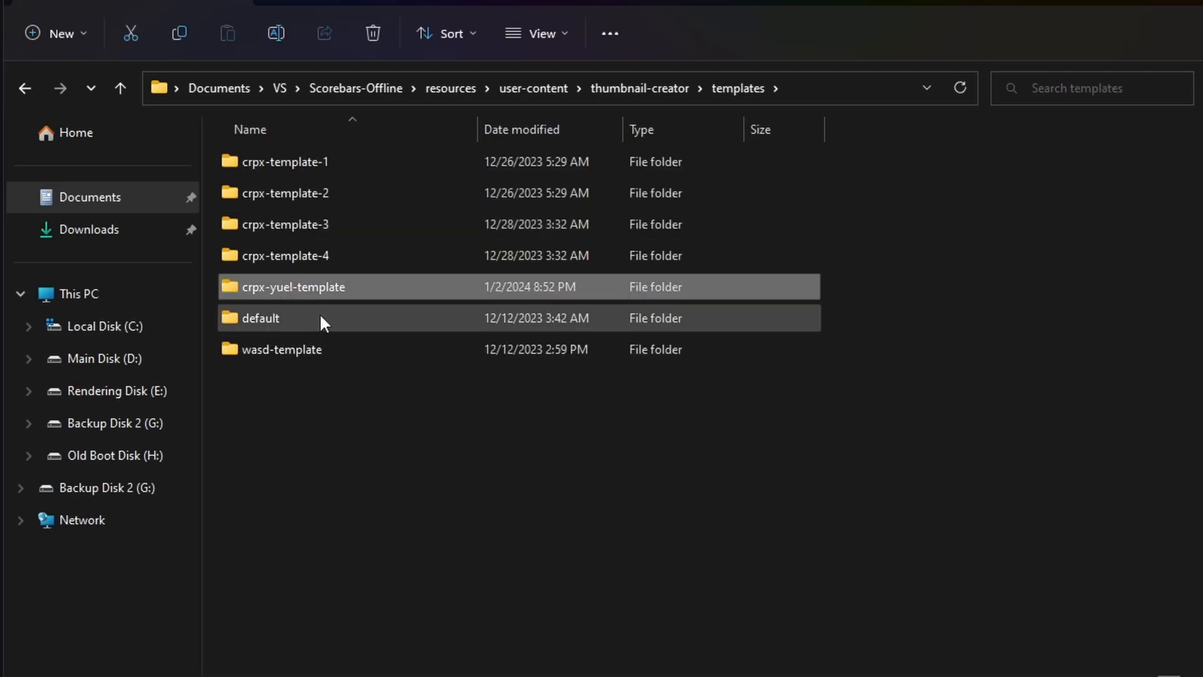
double_click(291, 285)
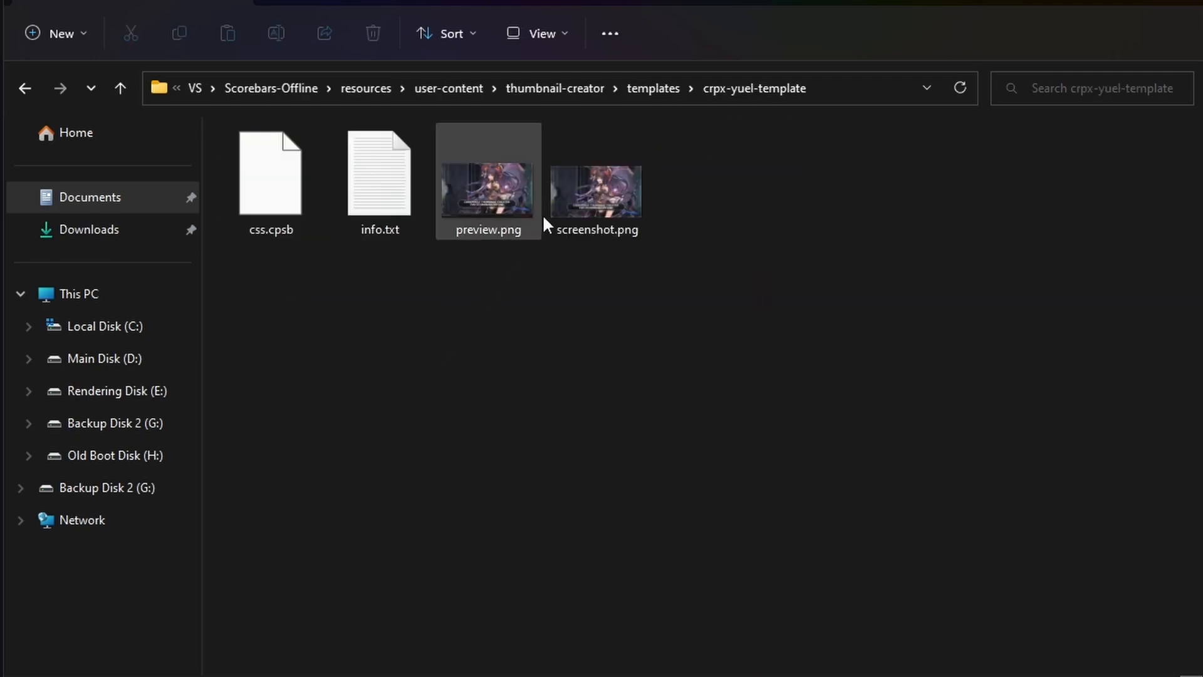
left_click(483, 199)
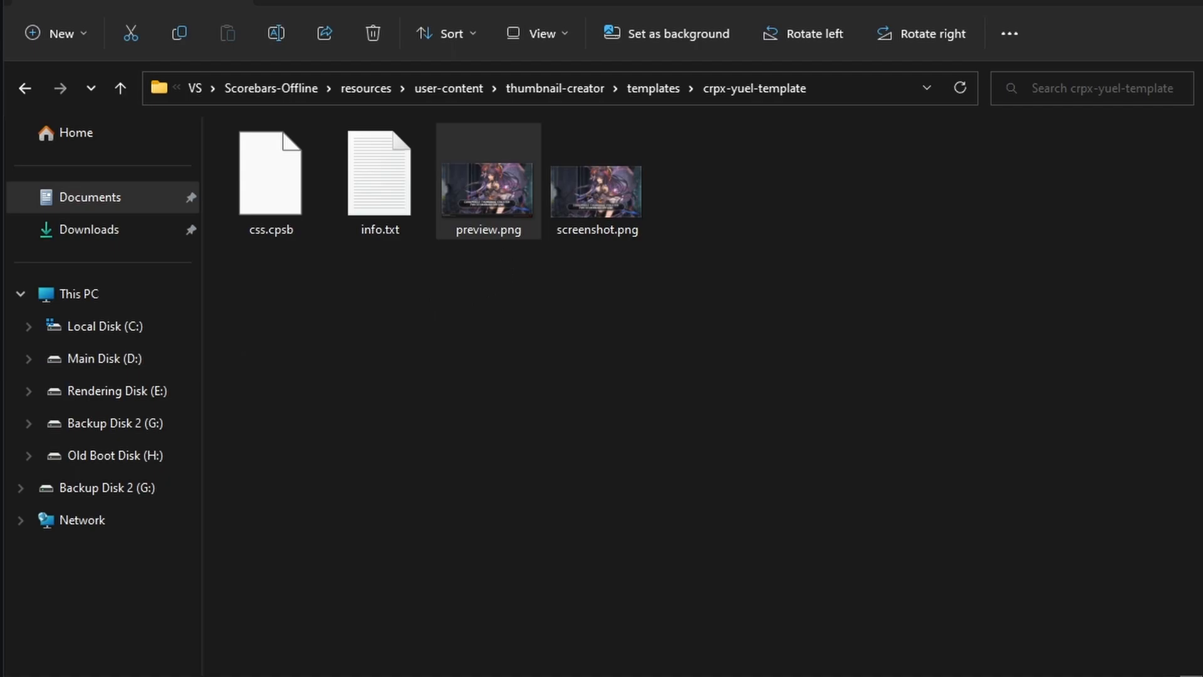
Open preview.png, inspect its footer and title up close, view screenshot.png and close the image viewer.
double_click(487, 192)
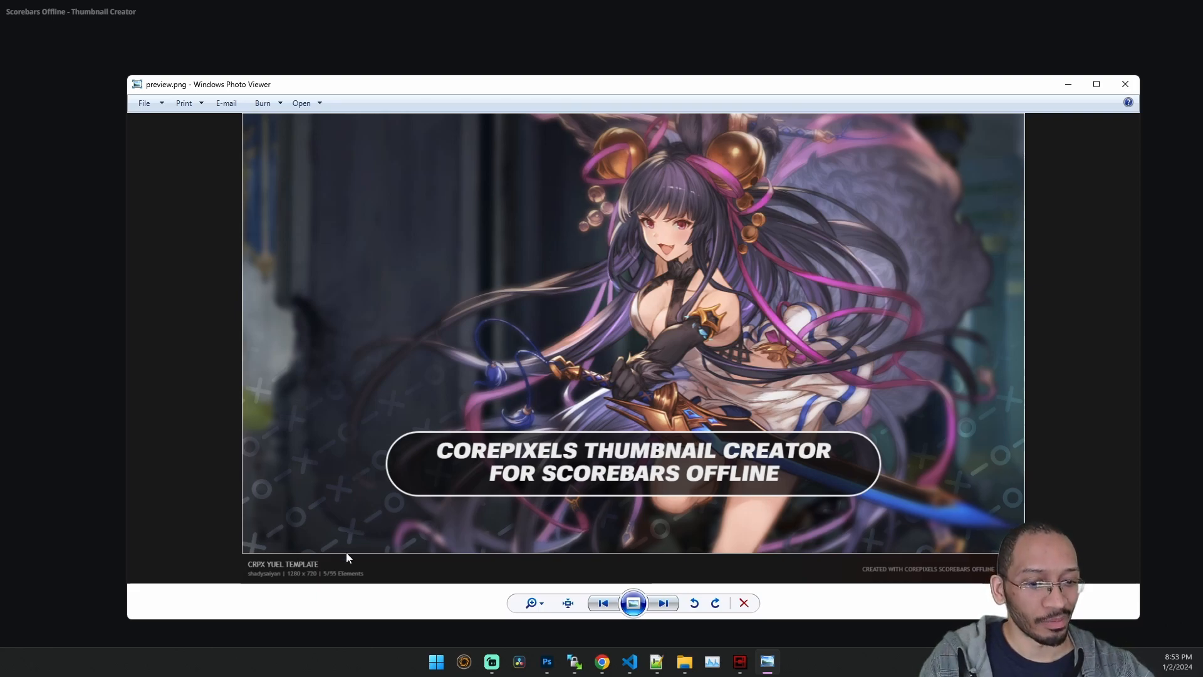
scroll(341, 553, "up", 5)
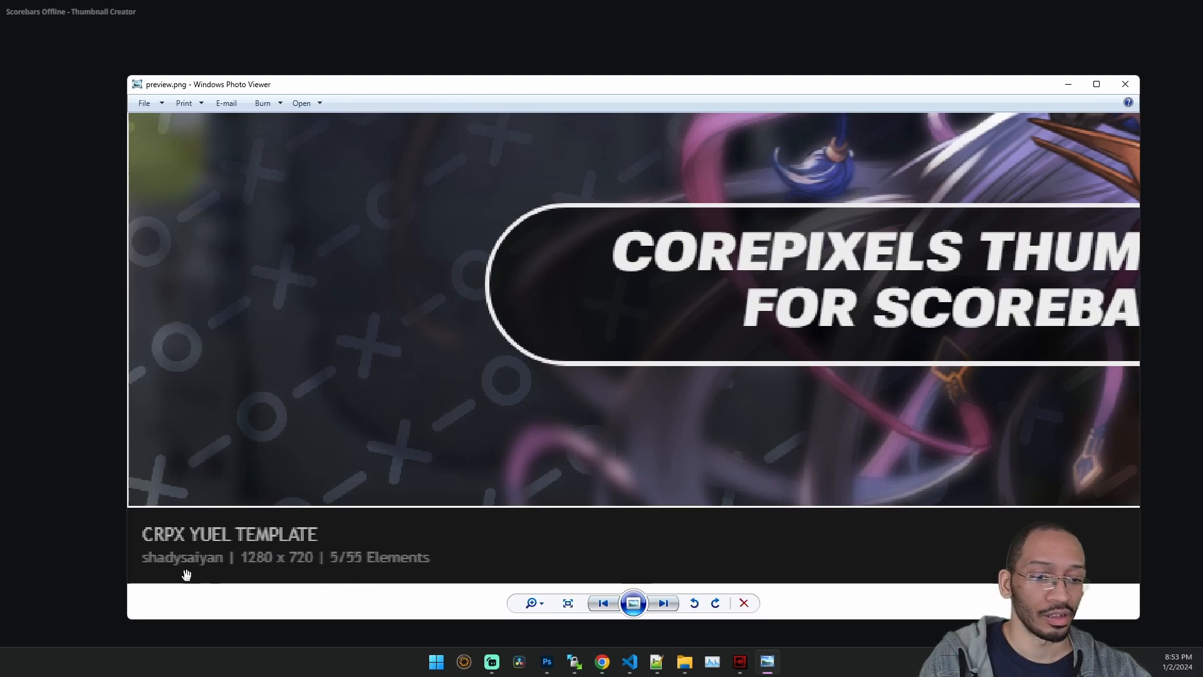
scroll(706, 383, "down", 6)
scroll(913, 499, "up", 6)
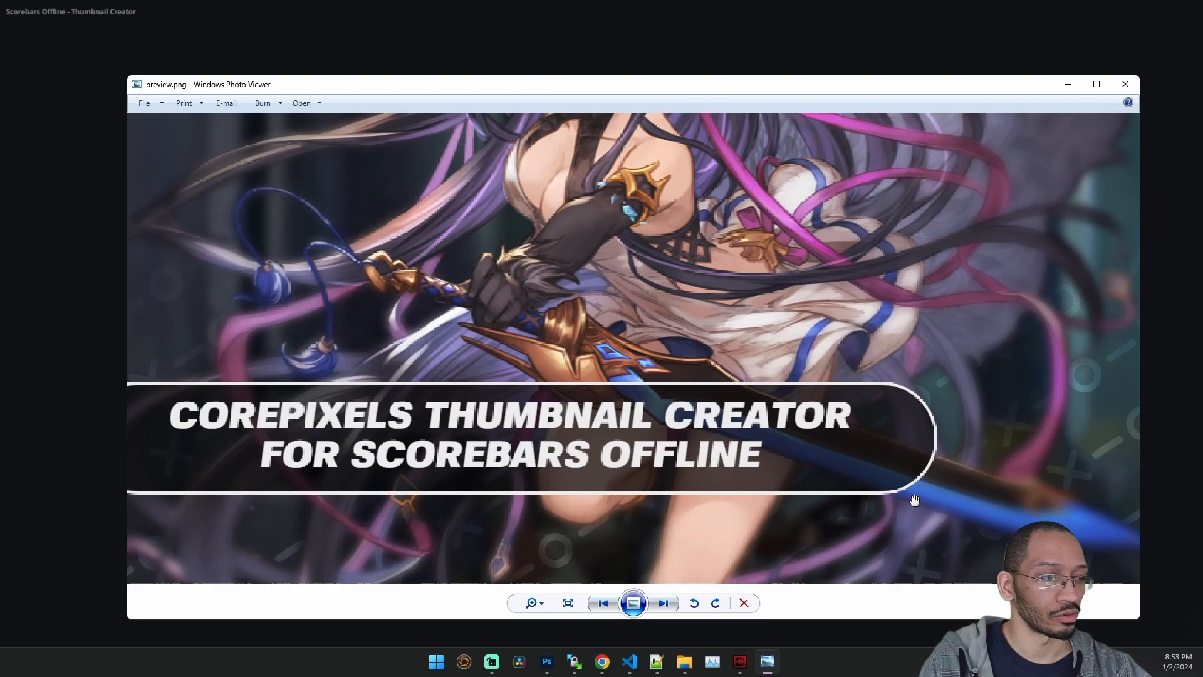
scroll(821, 479, "down", 6)
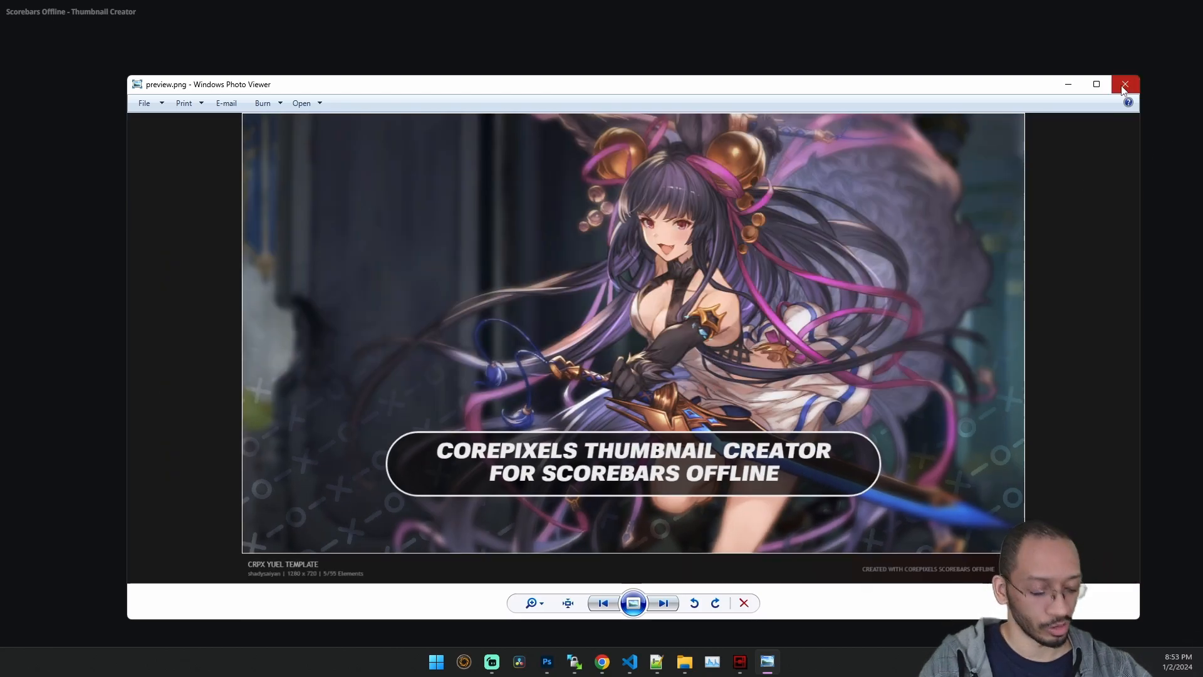
key("Right")
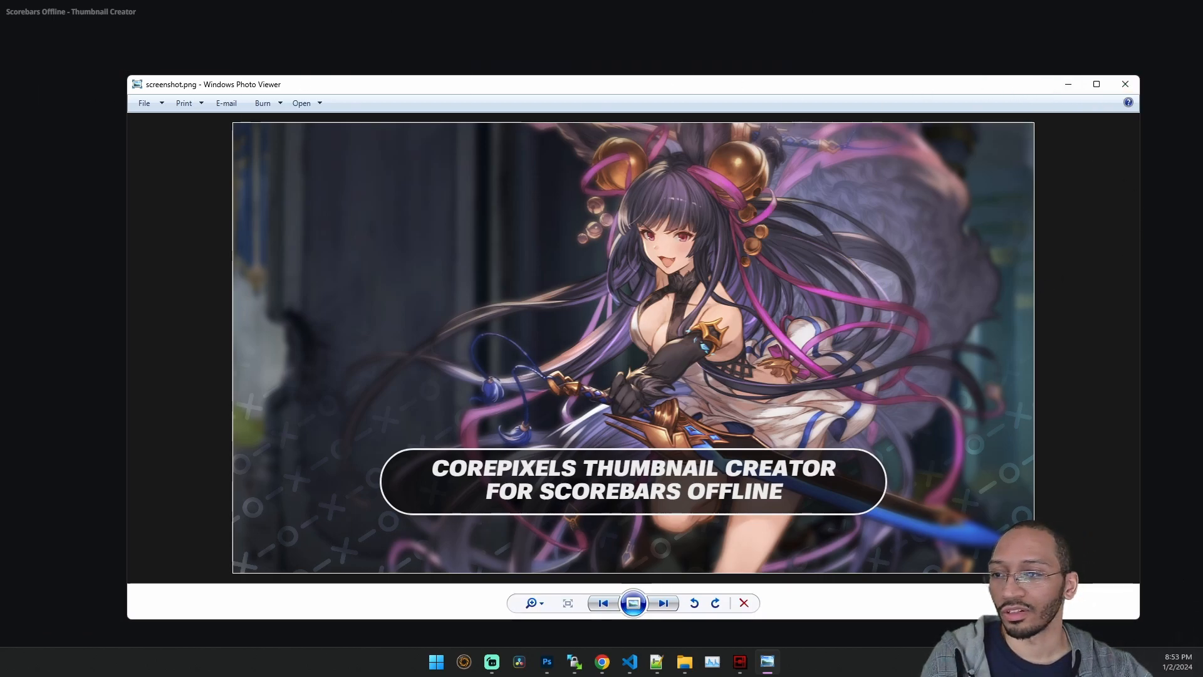
key("alt+F4")
left_click(451, 274)
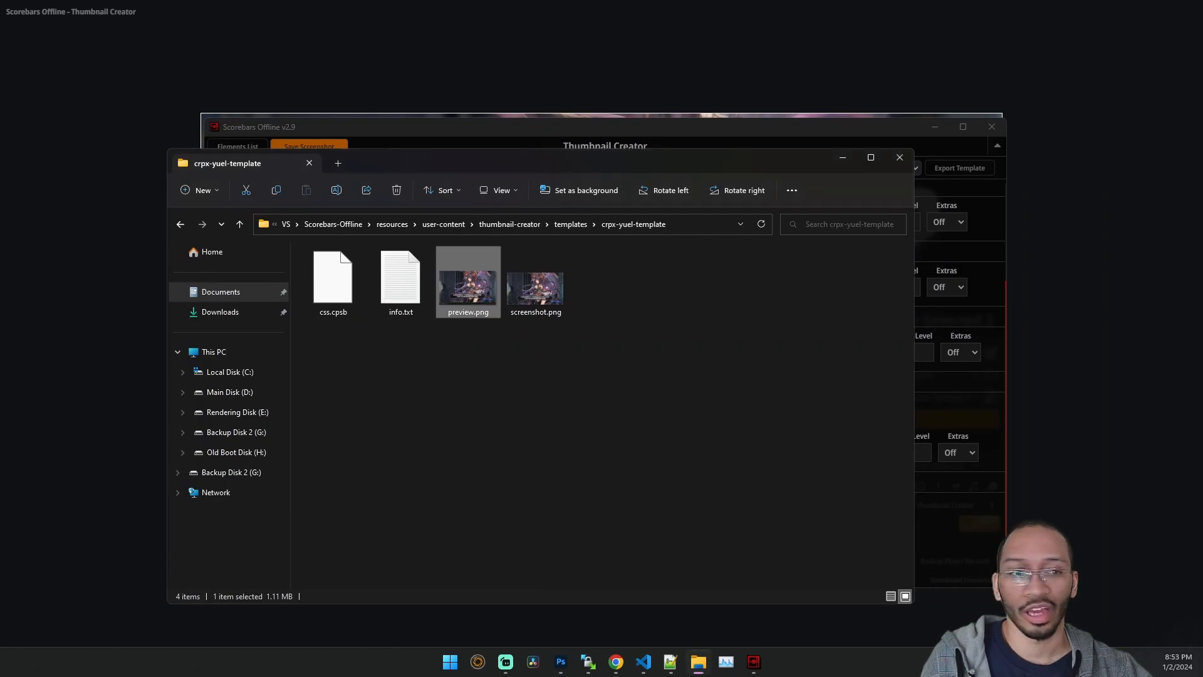
Return to Scorebars Offline, choose CRPX Yuel Template from the available thumbnail templates and export it.
left_click(500, 135)
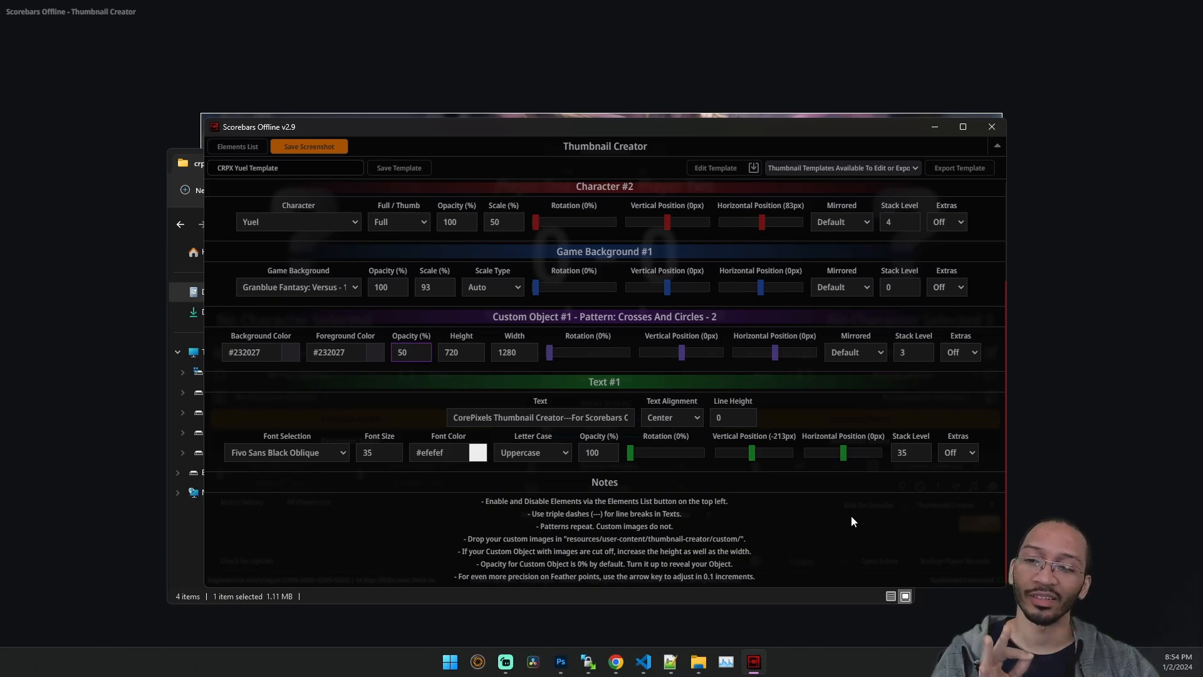
scroll(851, 517, "up", 2)
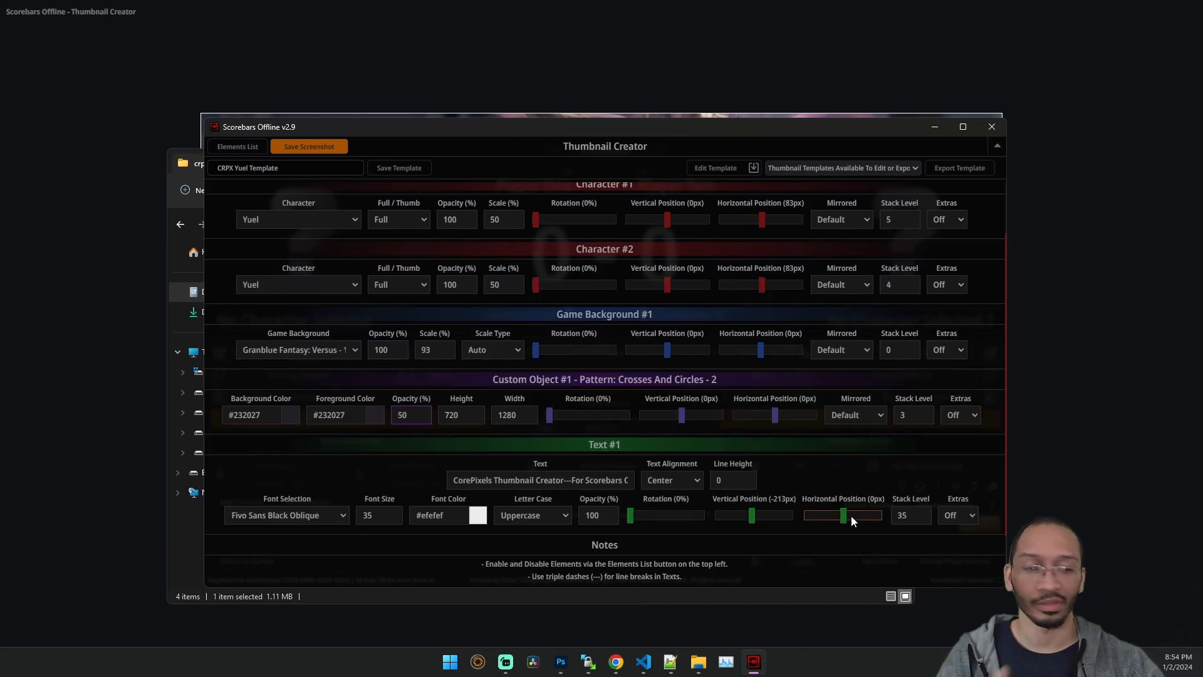
scroll(851, 520, "down", 2)
scroll(851, 520, "up", 2)
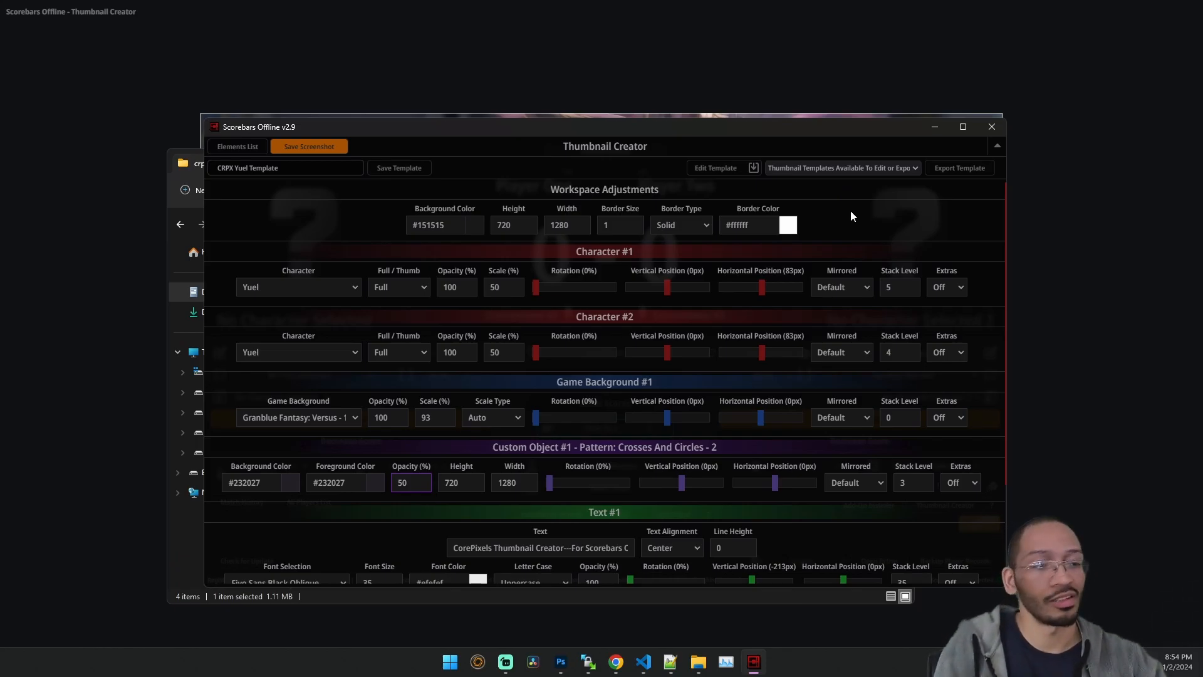
left_click(833, 169)
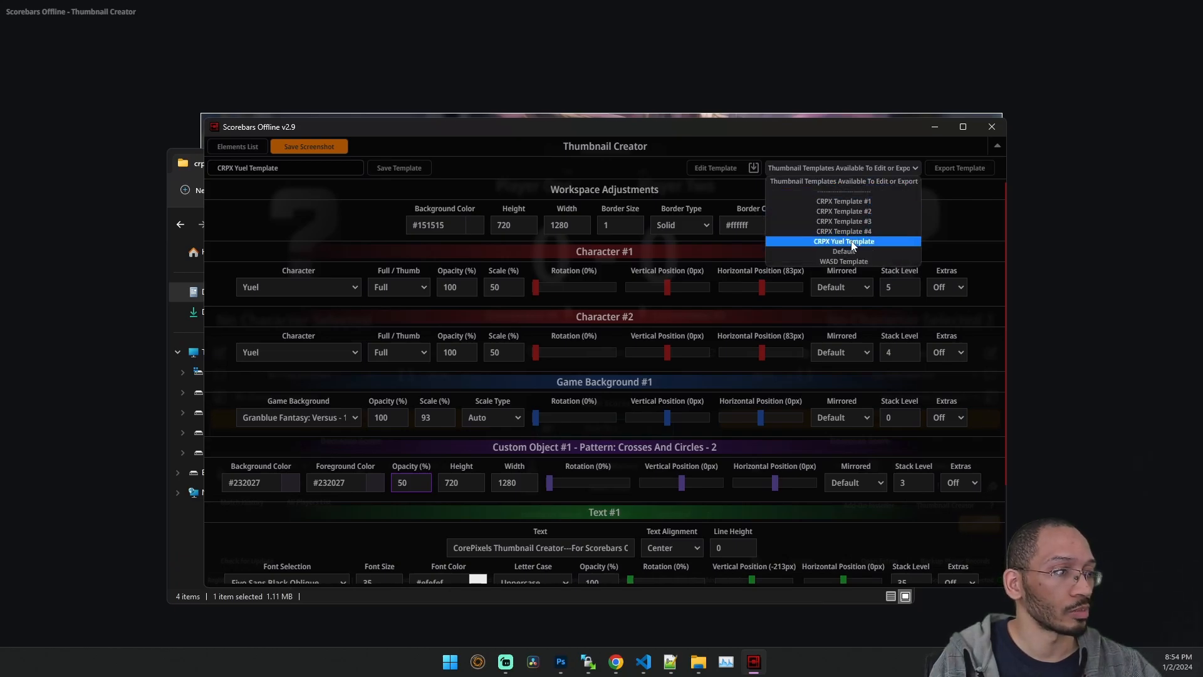
left_click(834, 166)
left_click(833, 168)
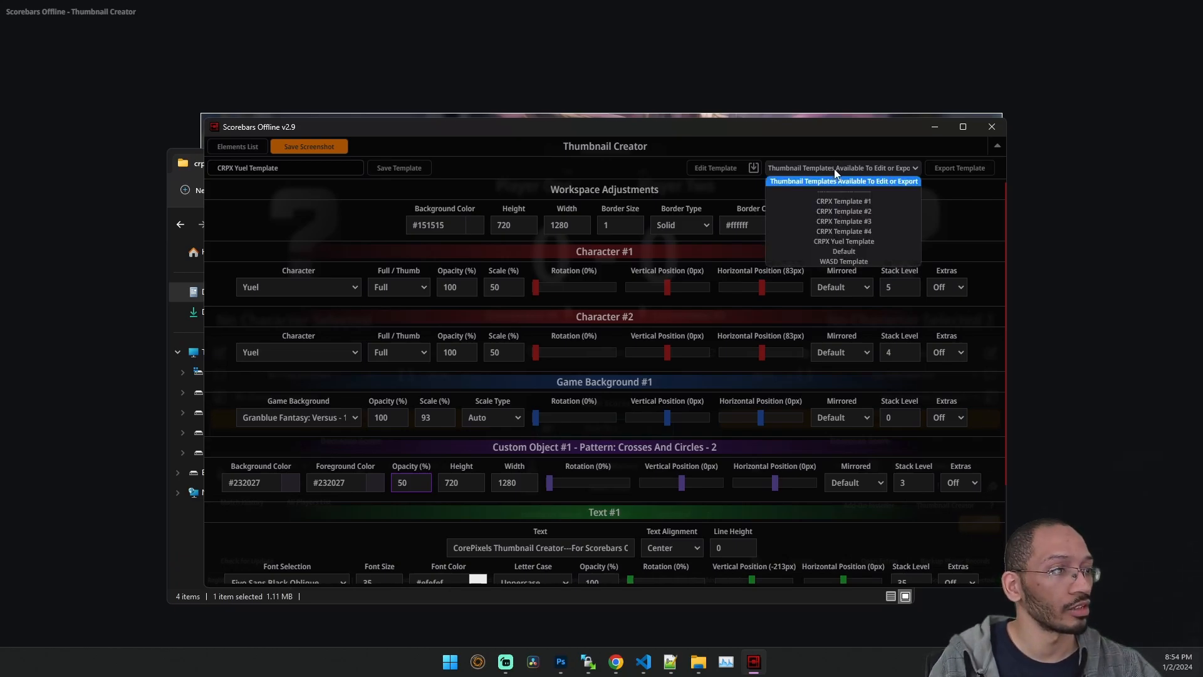
left_click(844, 243)
left_click(961, 178)
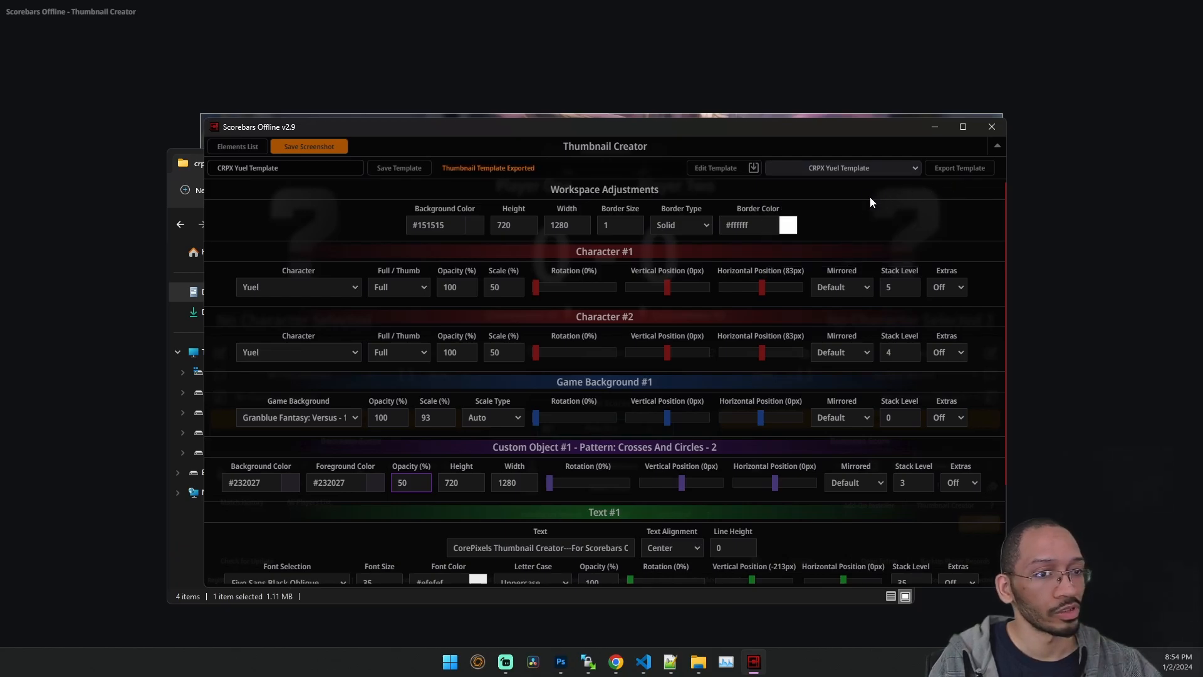
Switch to File Explorer, go to the exports folder under user-content and open the exported CRPX Yuel template zip.
left_click(186, 533)
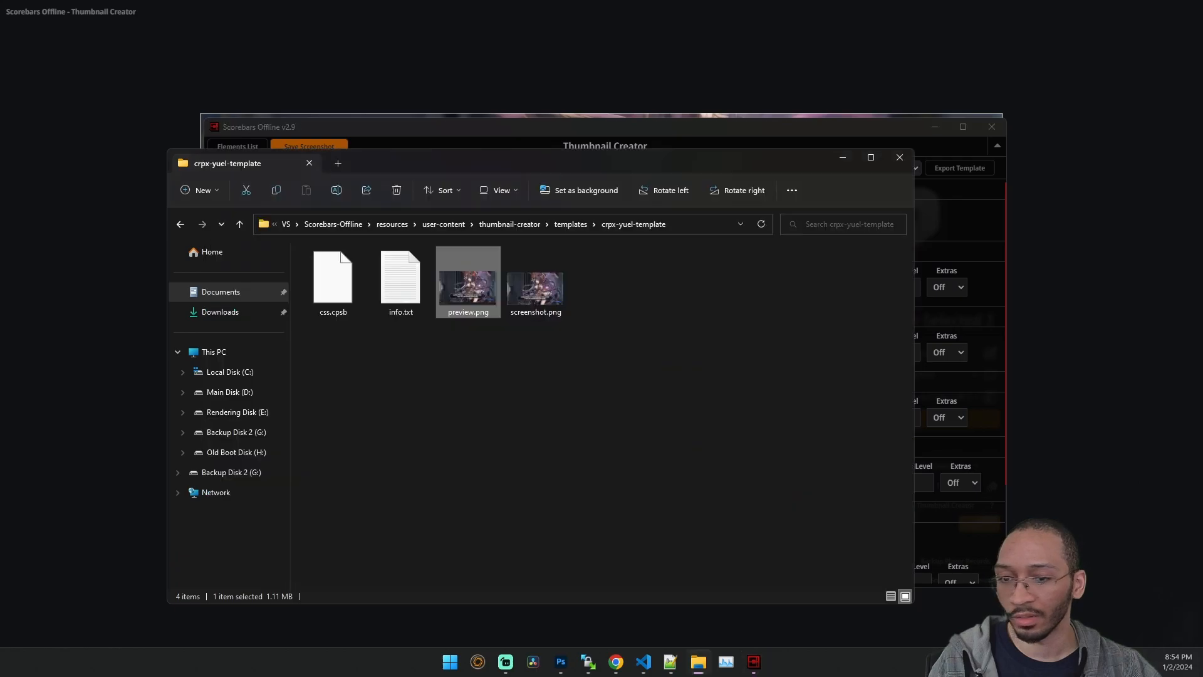
left_click(448, 223)
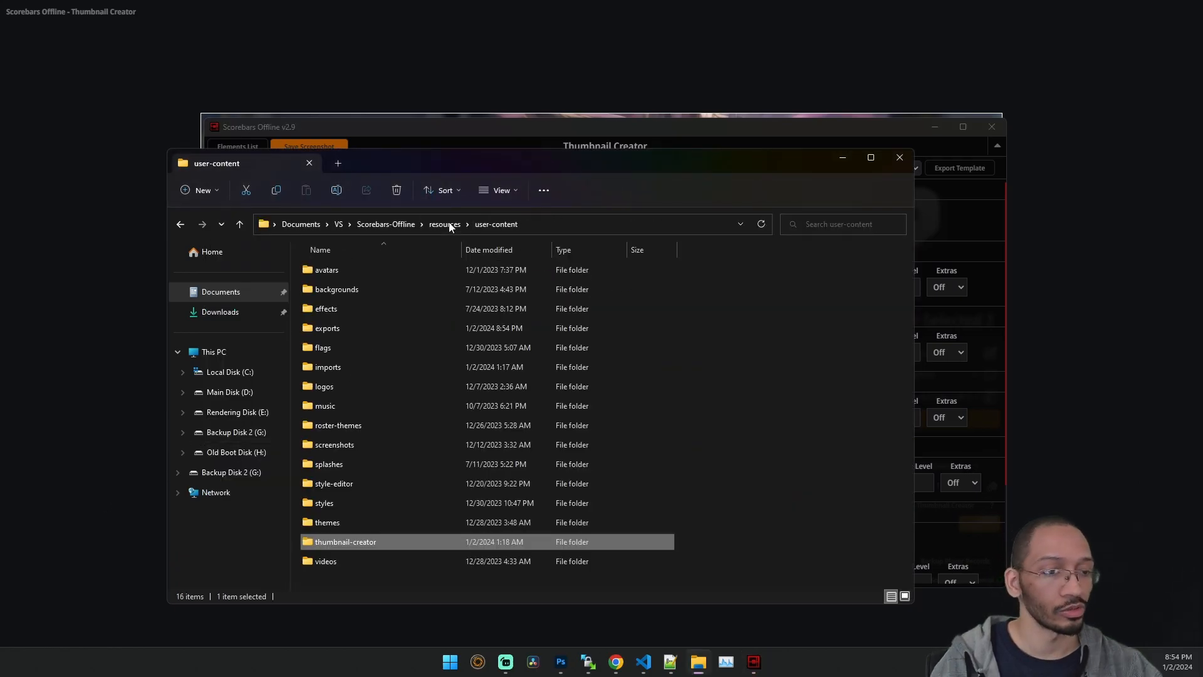
double_click(366, 329)
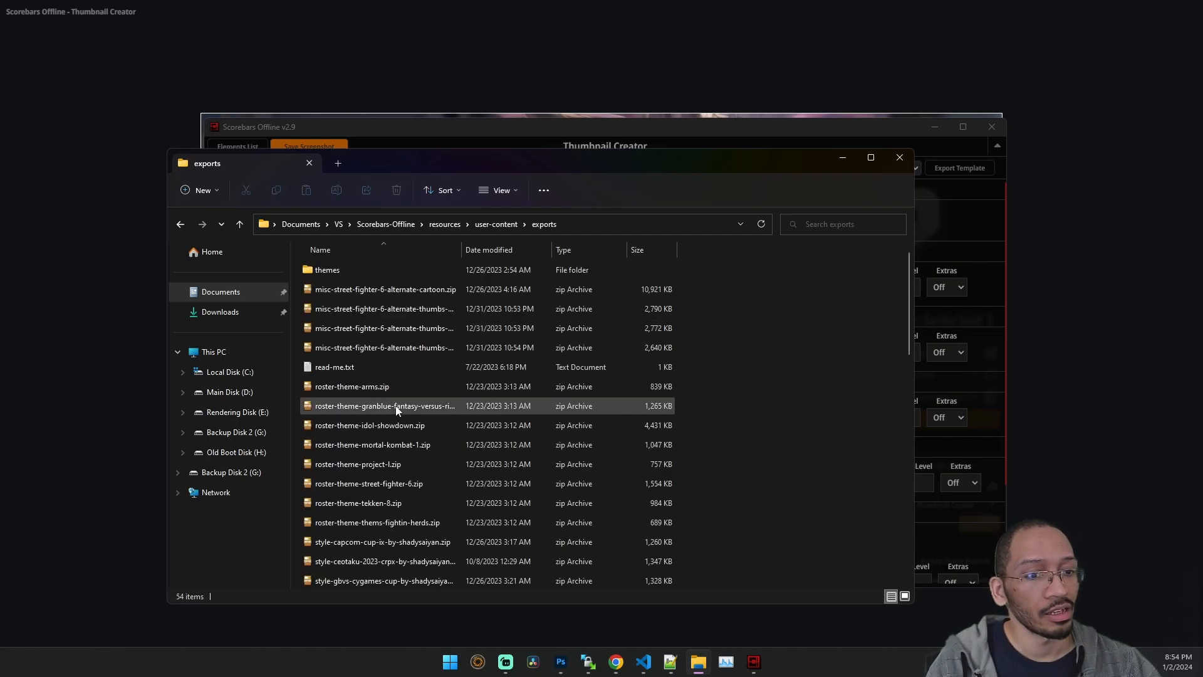
scroll(401, 438, "down", 10)
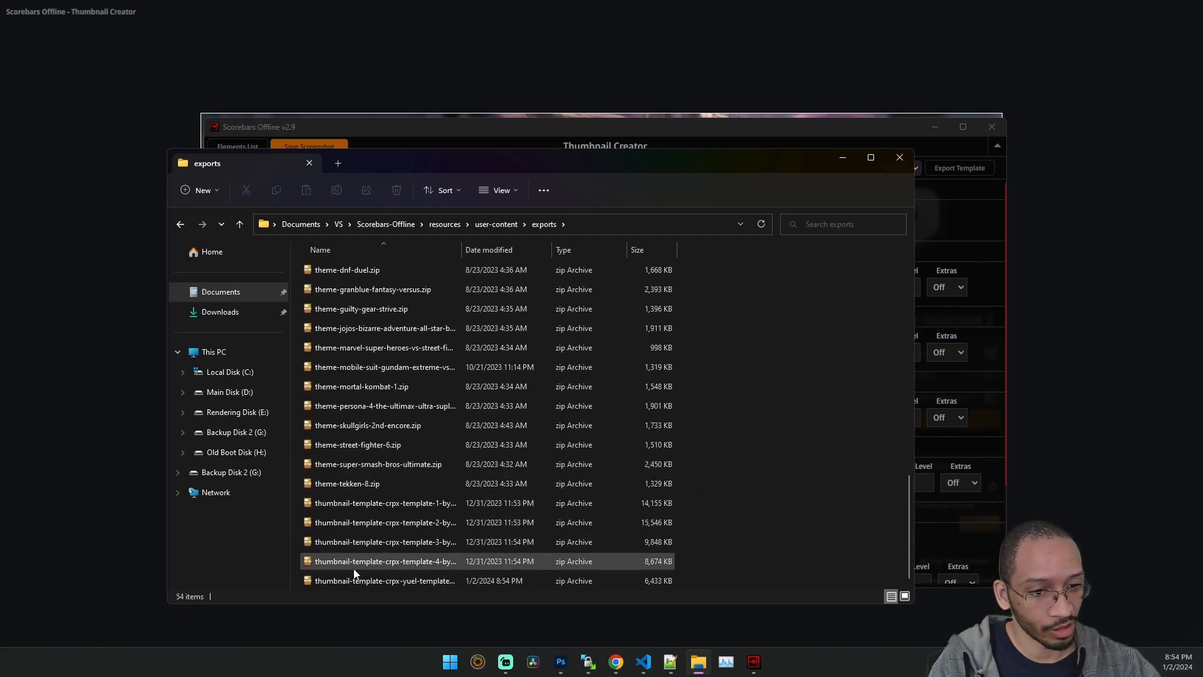
left_click(397, 580)
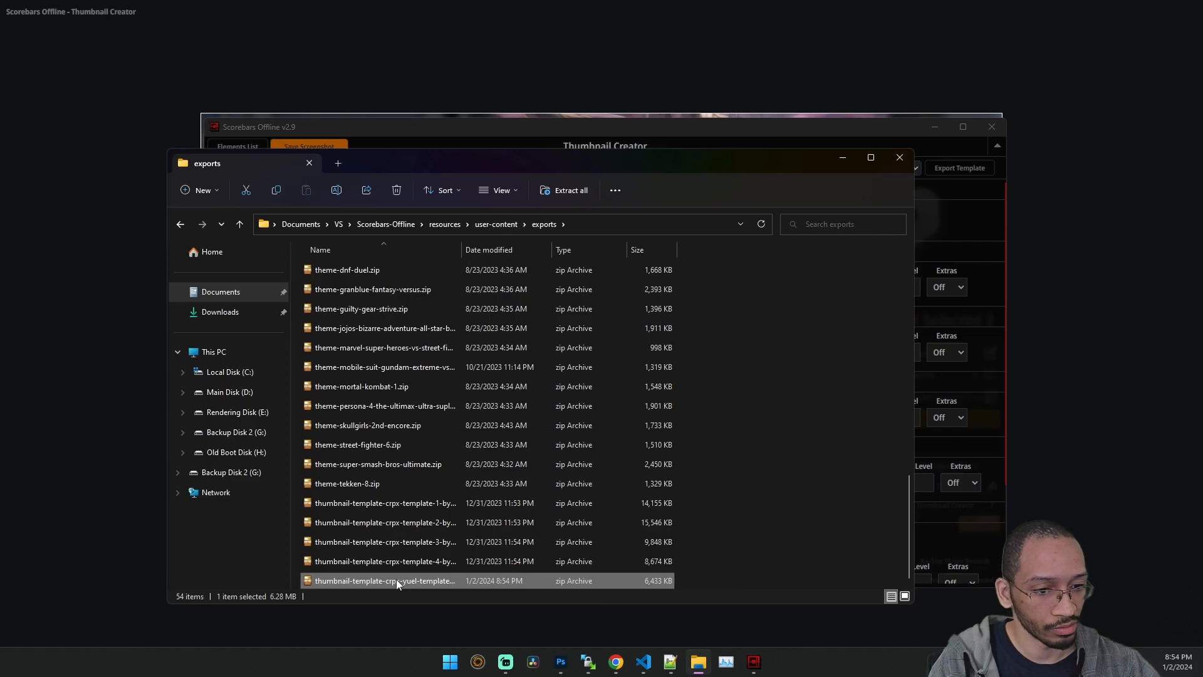
double_click(396, 580)
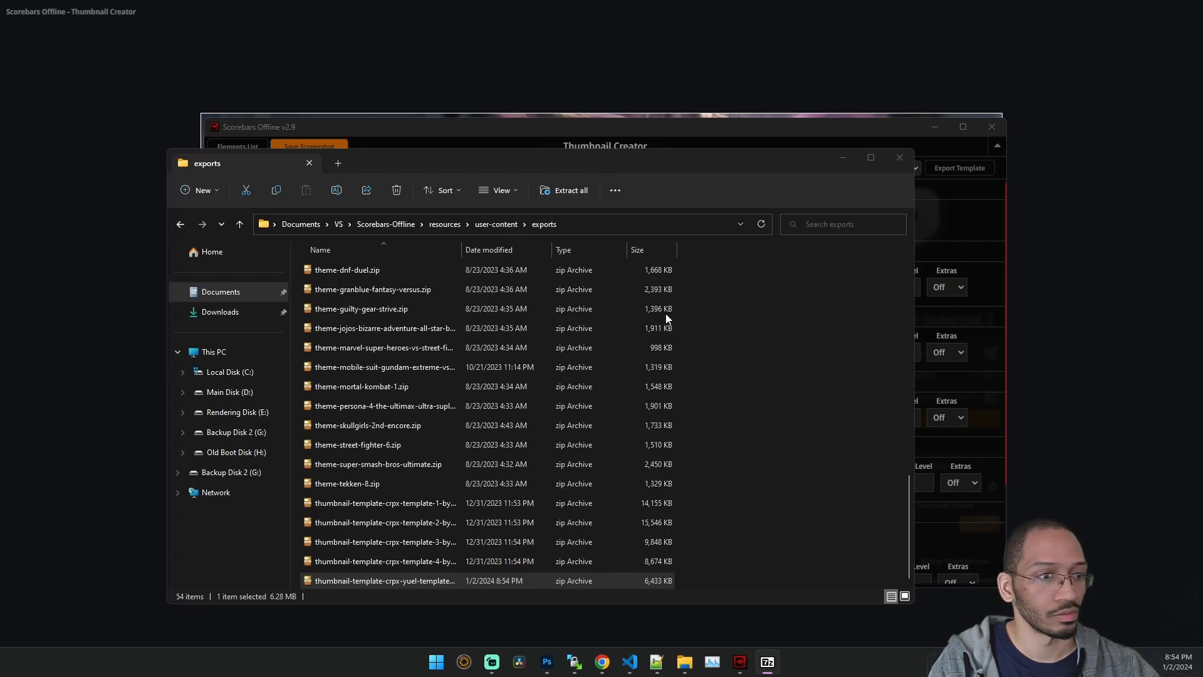
left_click_drag(634, 257, 634, 258)
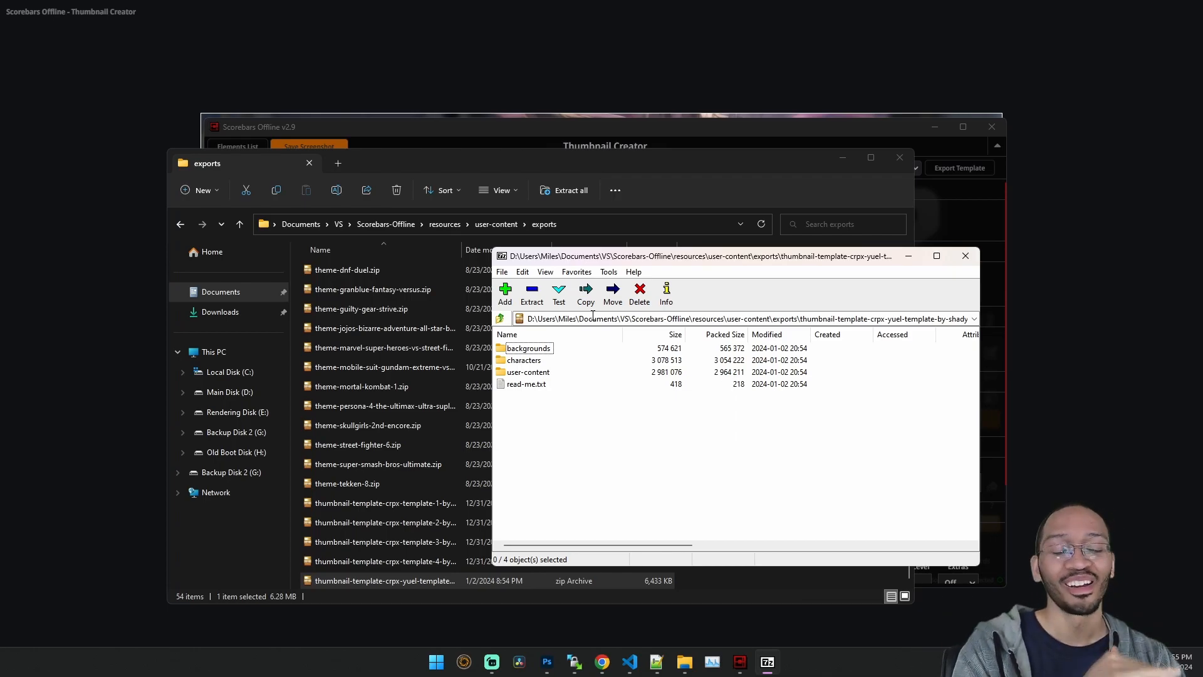
Inspect the archive's backgrounds folder with gbvs-15.jpg and its characters/full folder, and go back to the archive root.
double_click(549, 349)
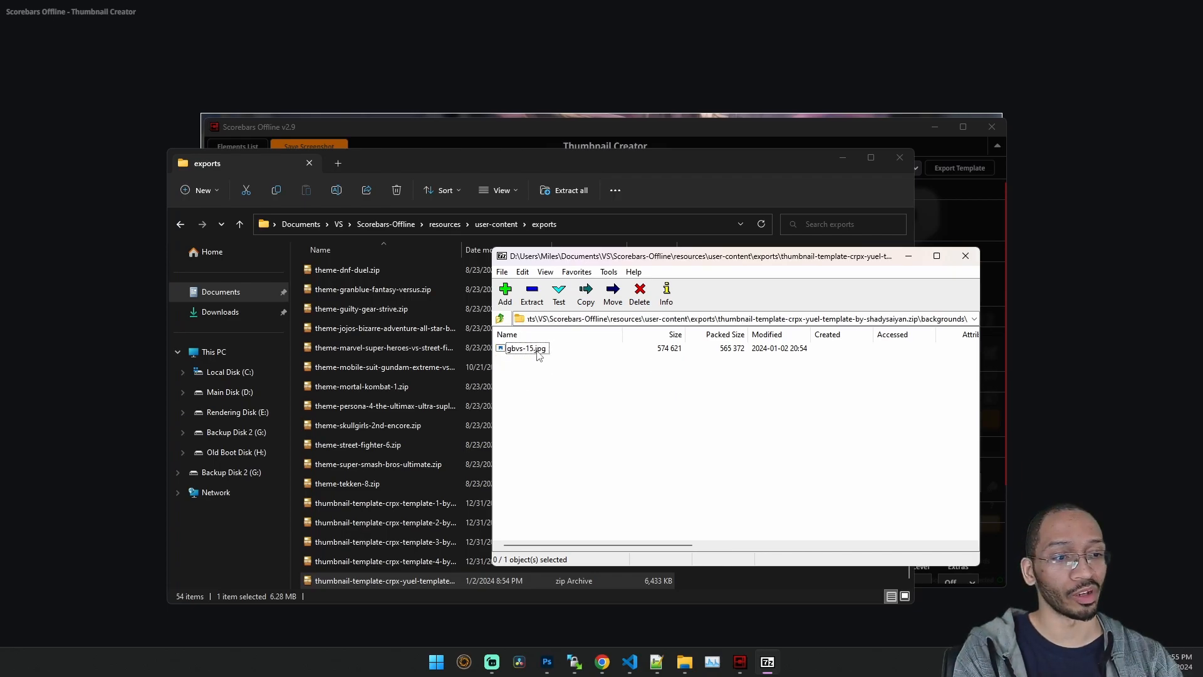
left_click(538, 350)
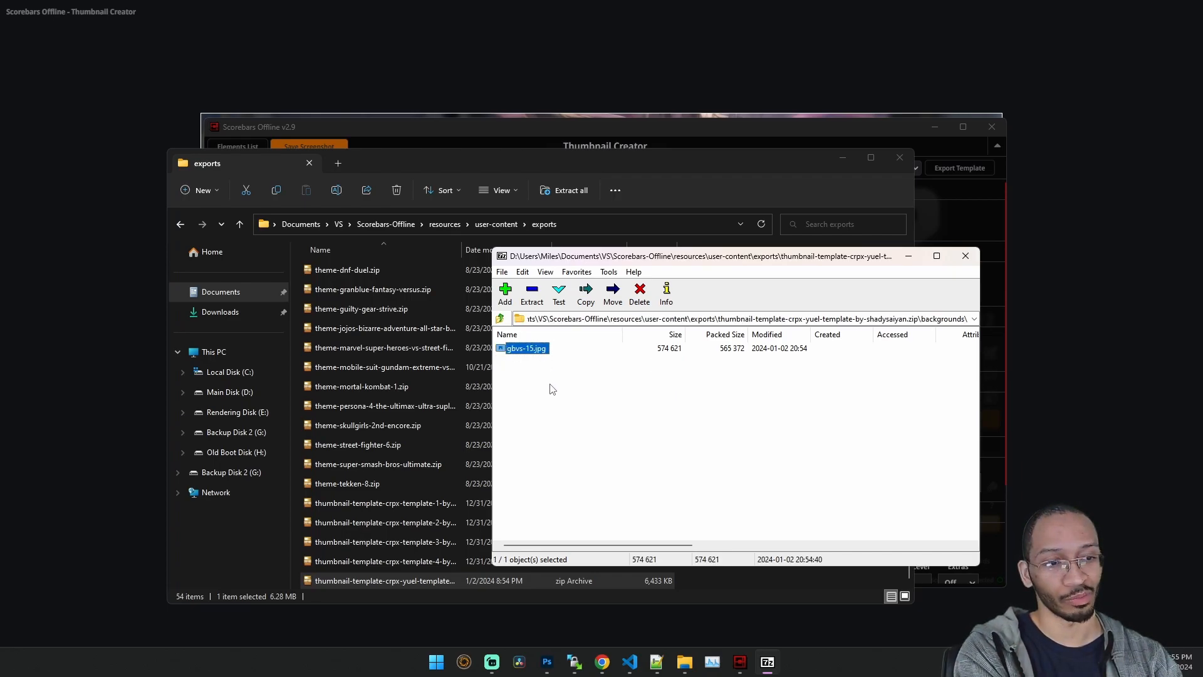
left_click(501, 318)
double_click(529, 357)
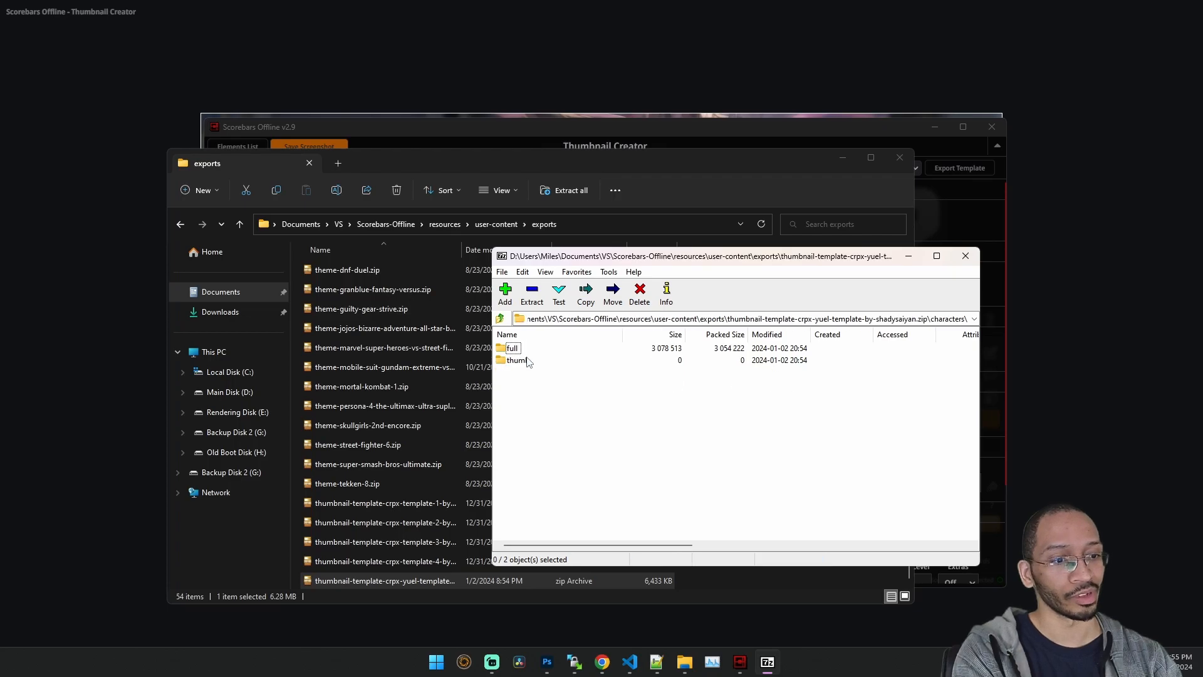
double_click(520, 349)
left_click(501, 319)
left_click(501, 319)
Inspect the images, templates and patterns folders under user-content/thumbnail-creator in the archive, and close the archive.
double_click(525, 376)
double_click(526, 349)
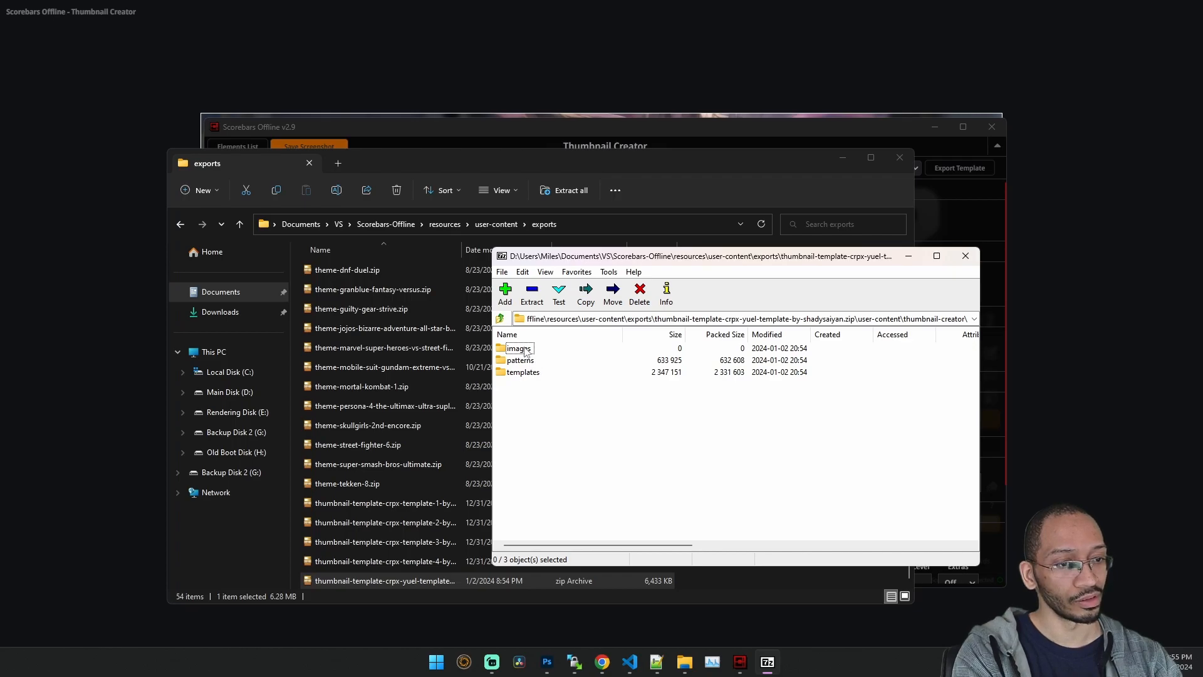
left_click(525, 351)
double_click(525, 349)
left_click(500, 319)
double_click(526, 373)
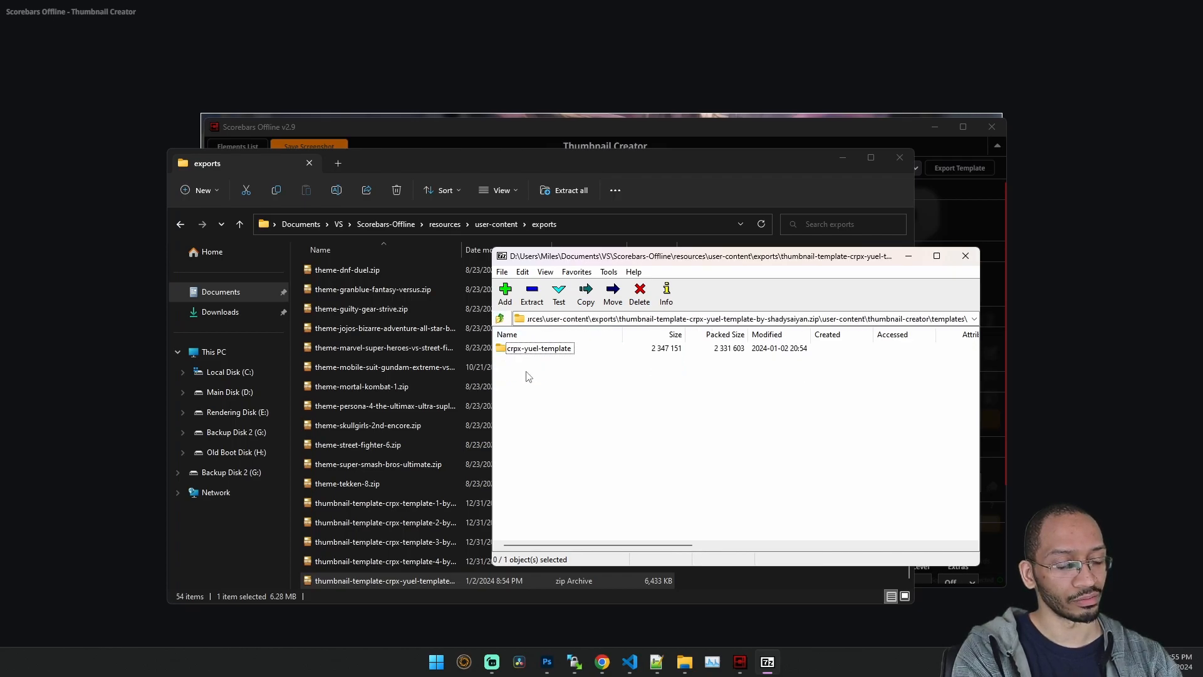
left_click(501, 319)
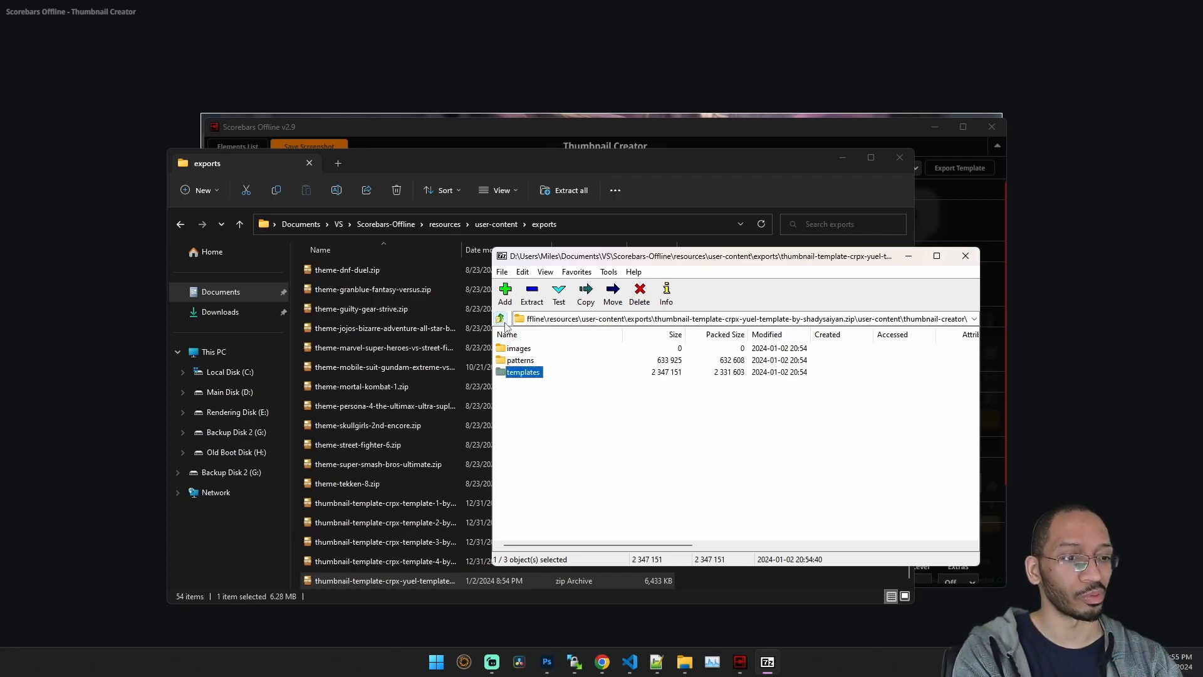
double_click(529, 361)
left_click(501, 318)
left_click(501, 319)
left_click(501, 318)
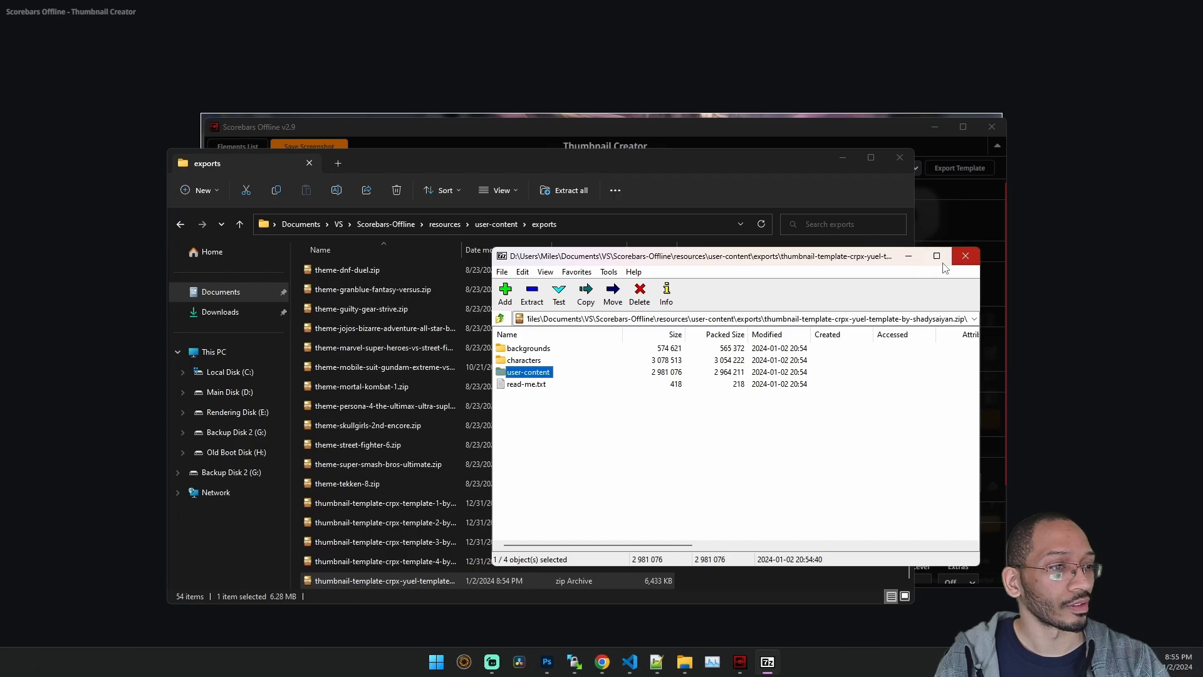
key("alt+F4")
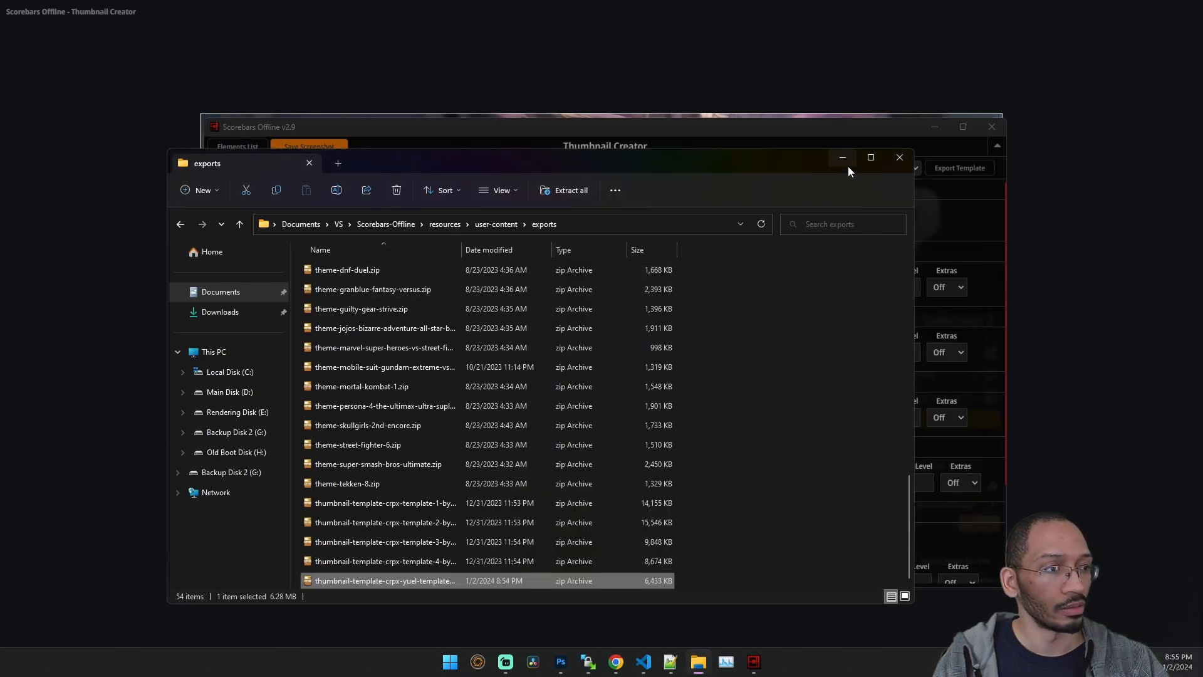
Go up to the user-content folder, look into thumbnail-creator/templates and return to user-content.
key("alt+Up")
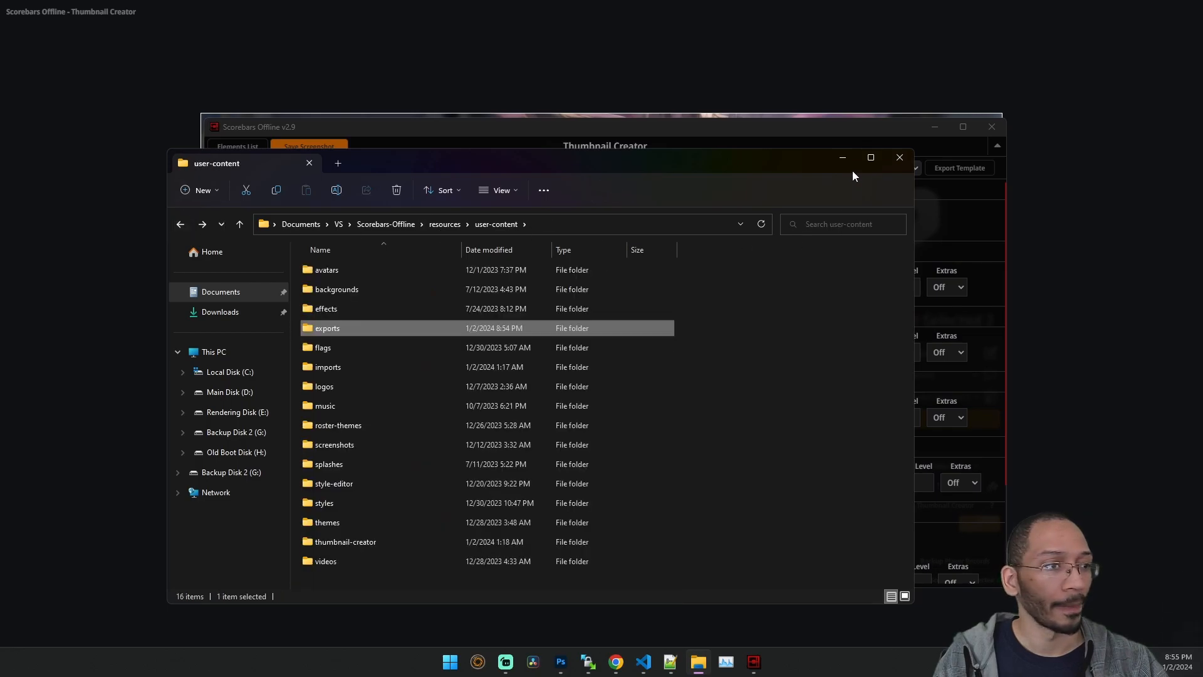
left_click(842, 158)
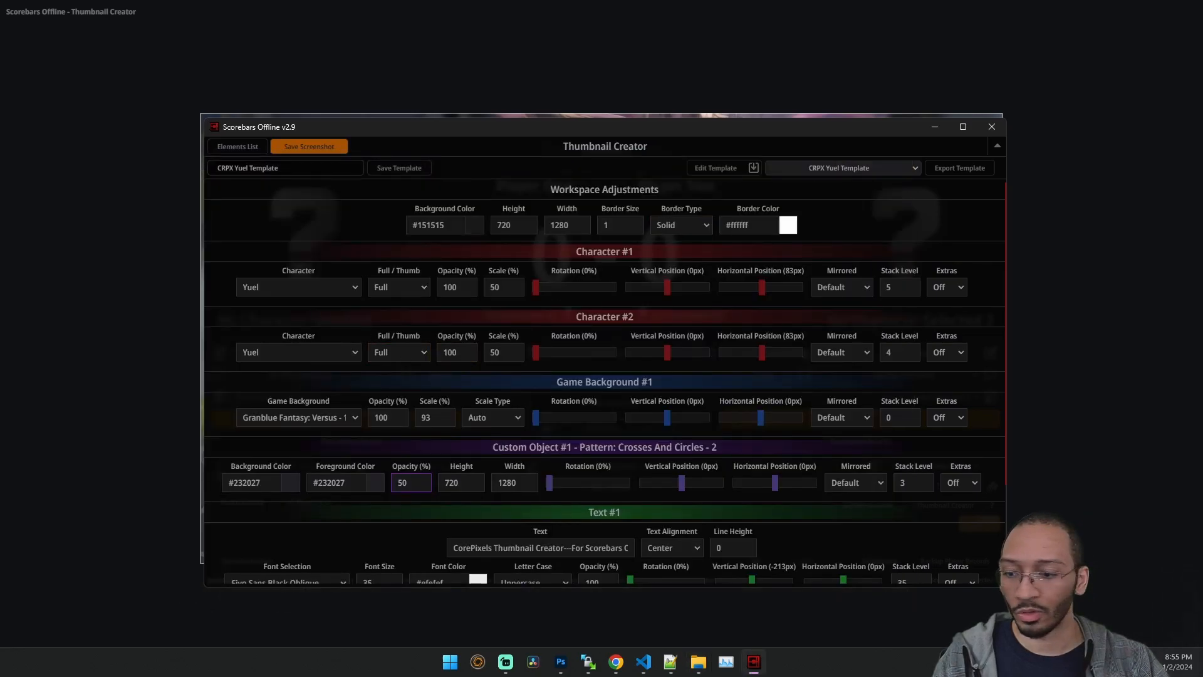
key("alt+Tab")
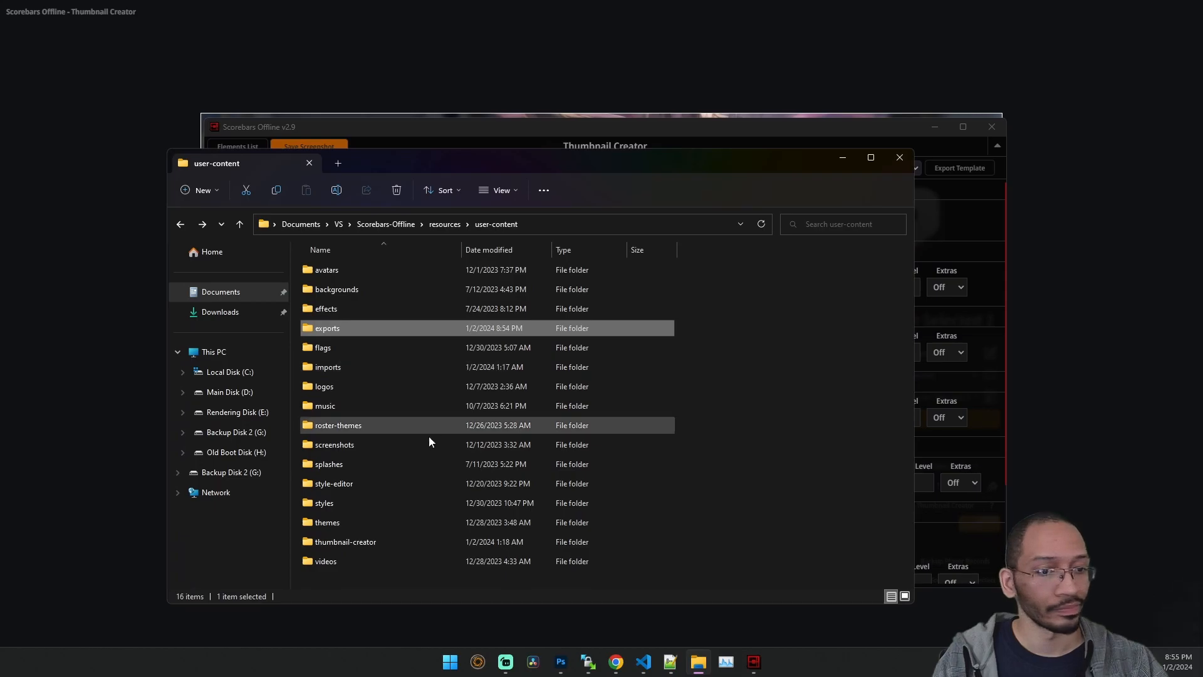
double_click(362, 543)
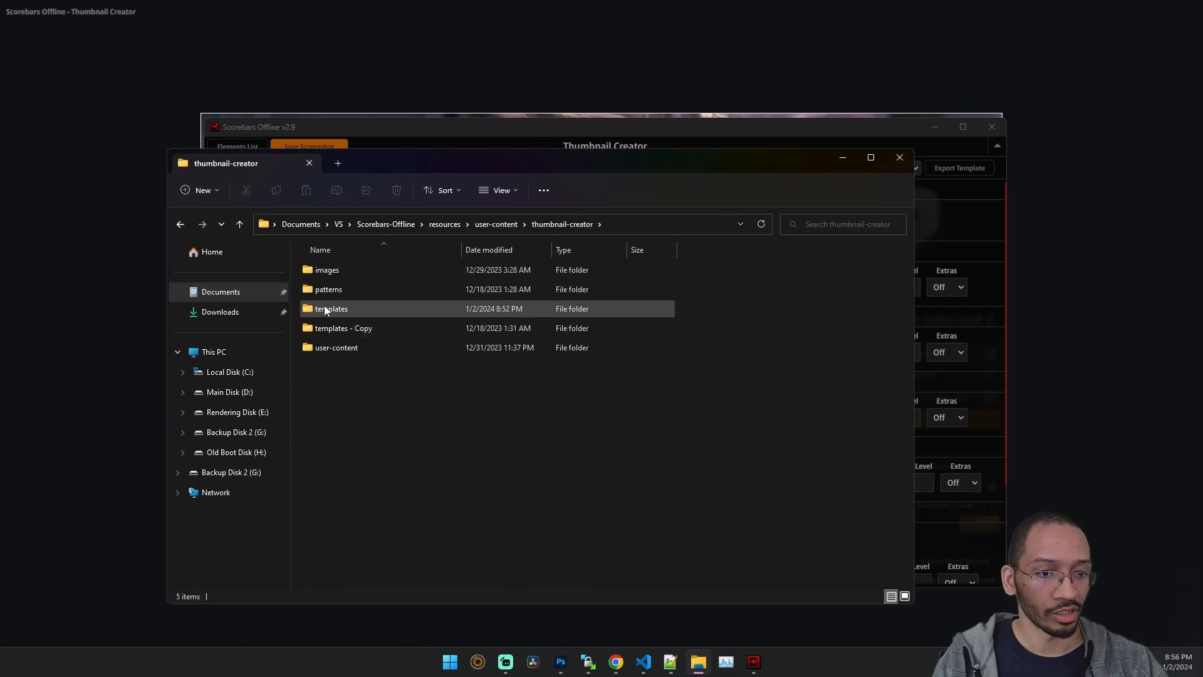
double_click(306, 314)
double_click(181, 225)
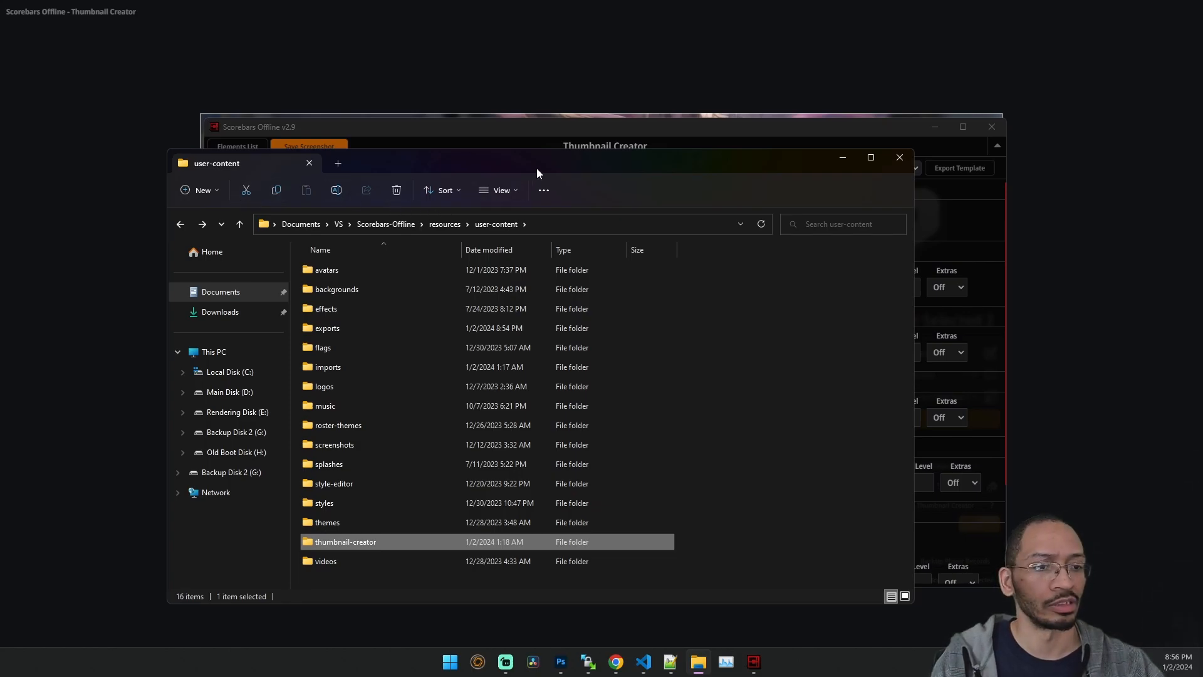
Switch to Scorebars Offline and review the list of thumbnail templates available to edit or export, keeping the current selection.
left_click(684, 133)
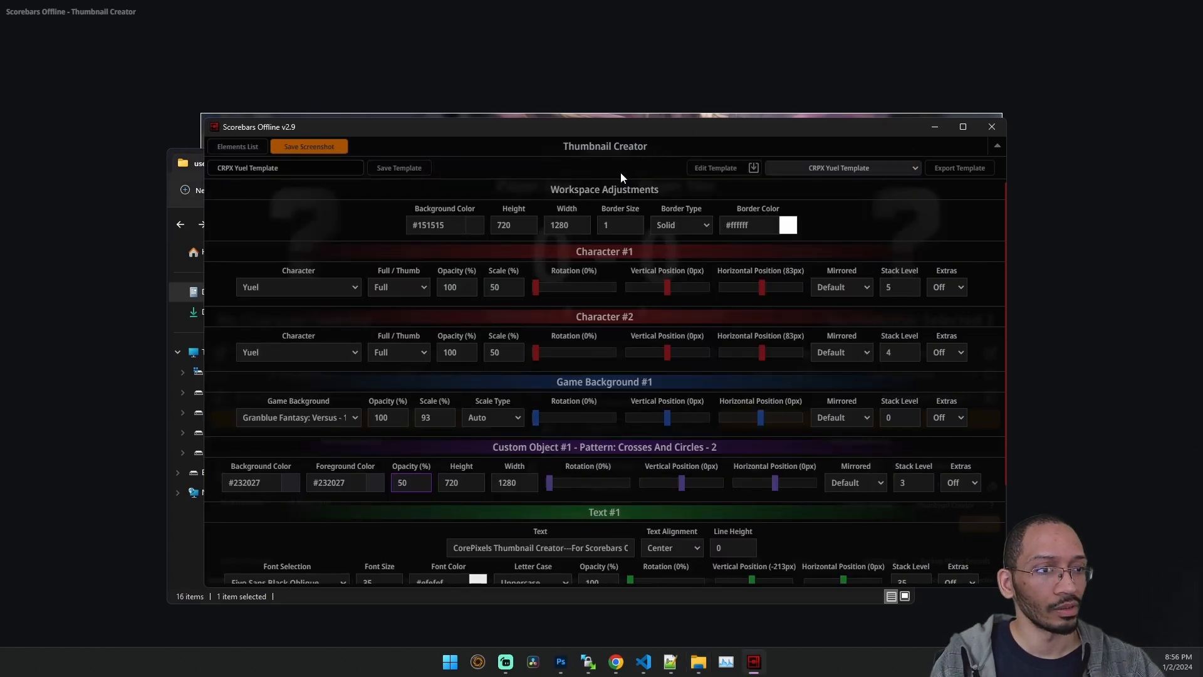
left_click(802, 171)
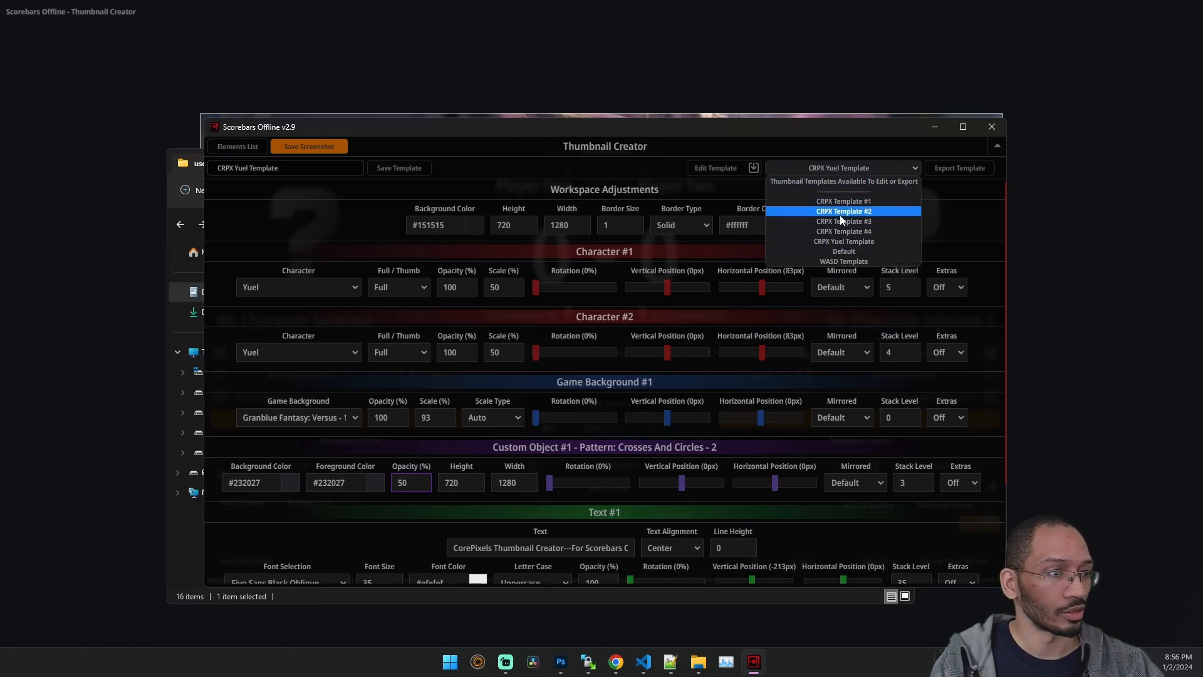
left_click(833, 146)
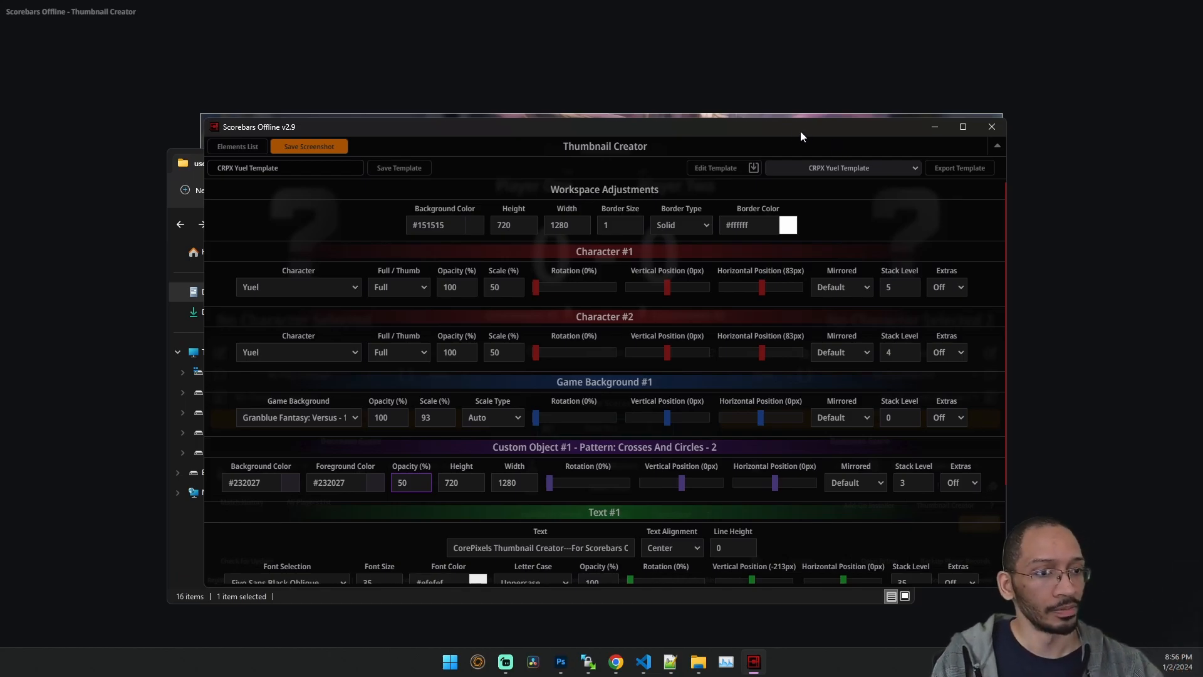
Move the Scorebars Offline window aside and minimize File Explorer to uncover the thumbnail preview.
left_click(798, 164)
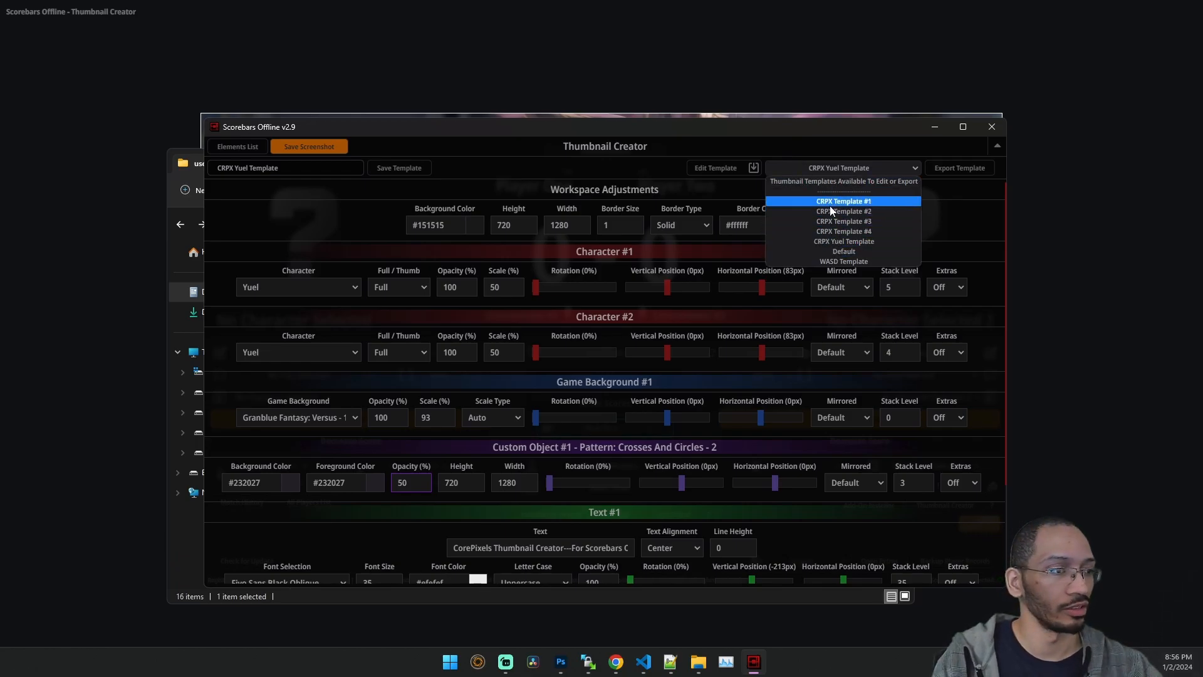
left_click_drag(791, 135, 81, 143)
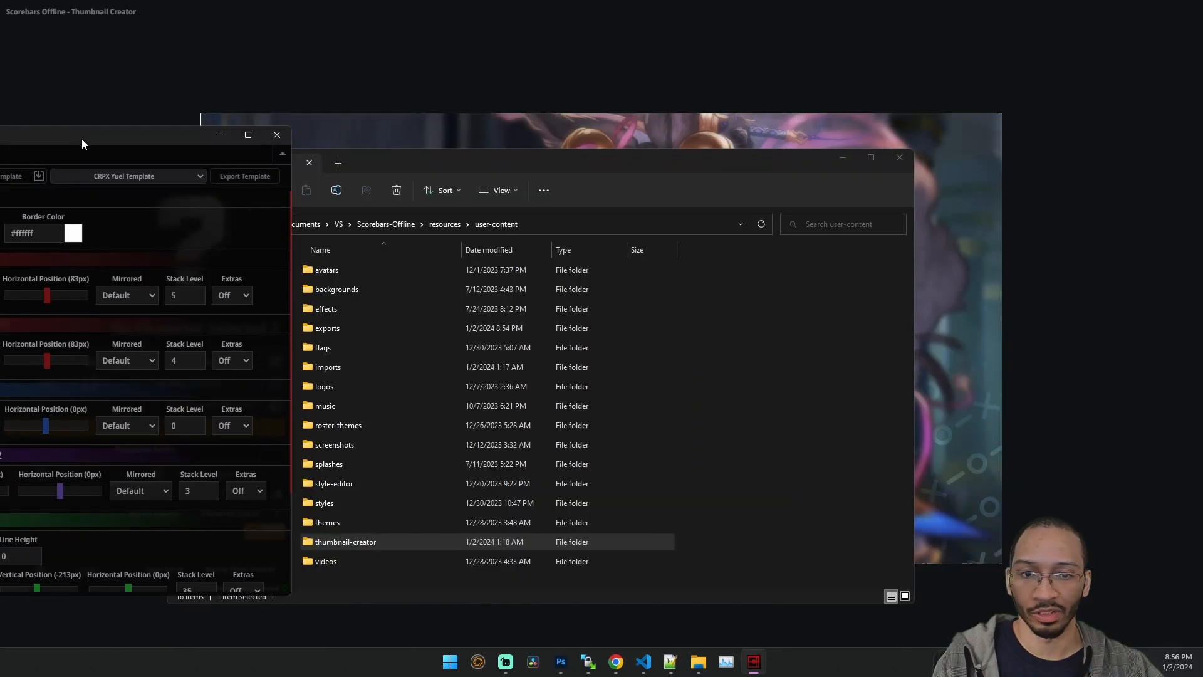
left_click(843, 165)
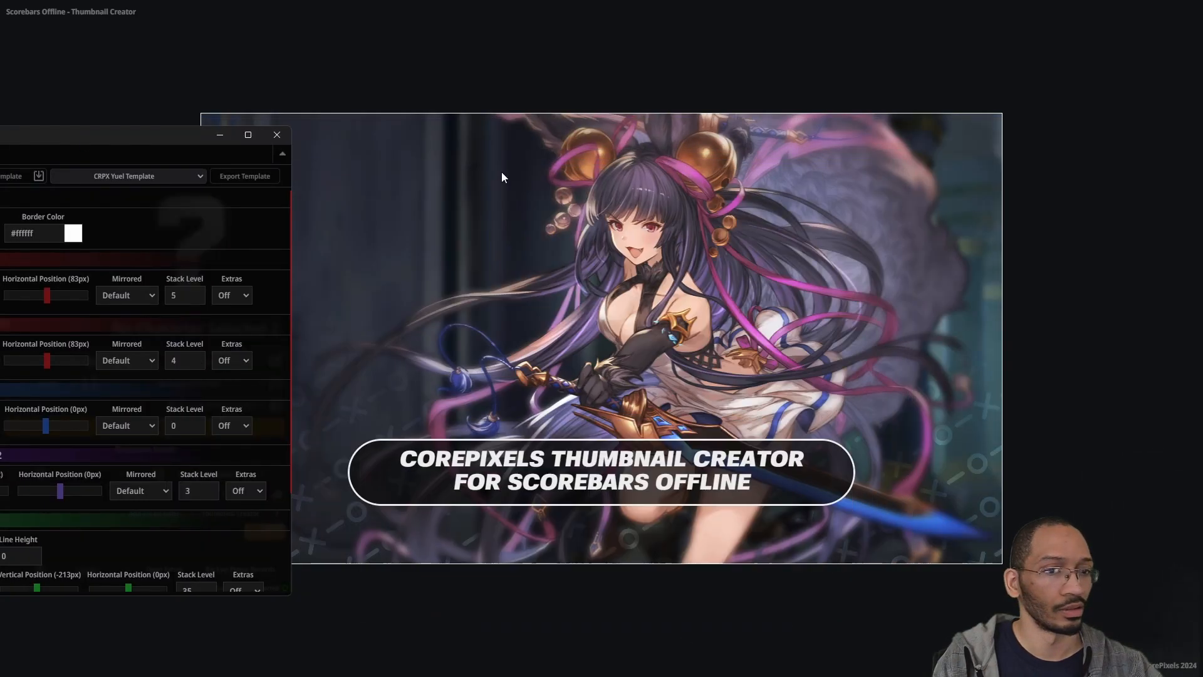
Load CRPX Template #1 for editing in the Thumbnail Creator.
left_click(141, 180)
left_click(146, 210)
left_click_drag(56, 134, 114, 132)
left_click(56, 179)
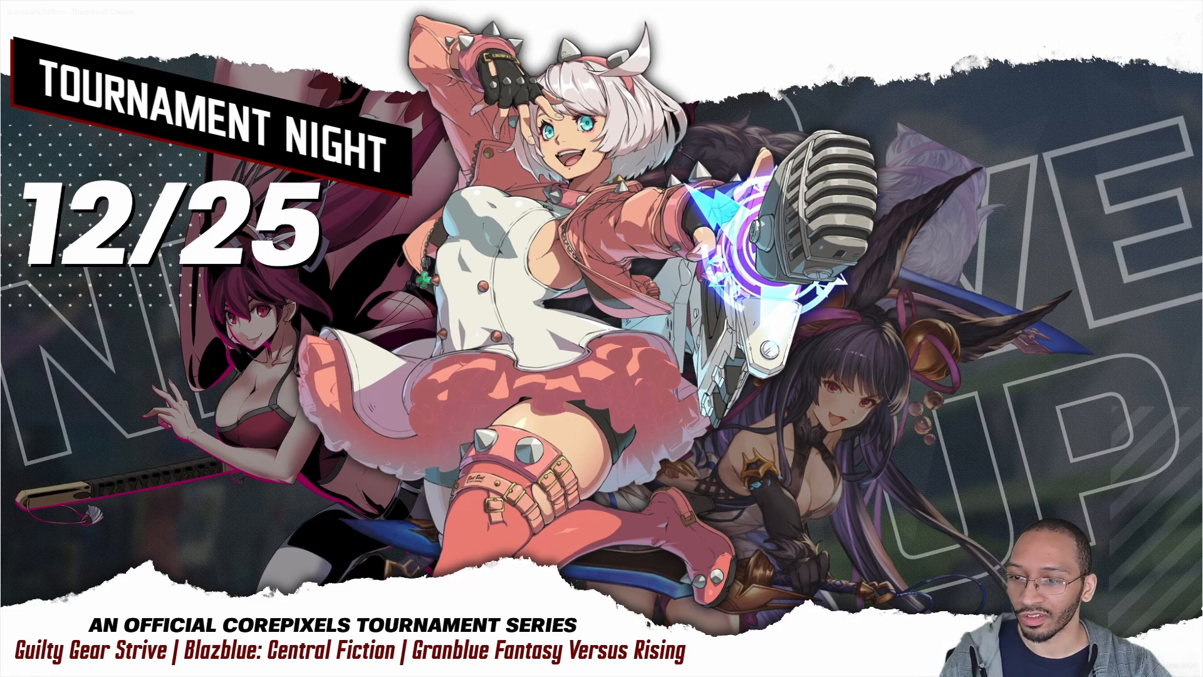
Bring the Thumbnail Creator controls back into view and change Character #1 to Azrael.
key("alt+Tab")
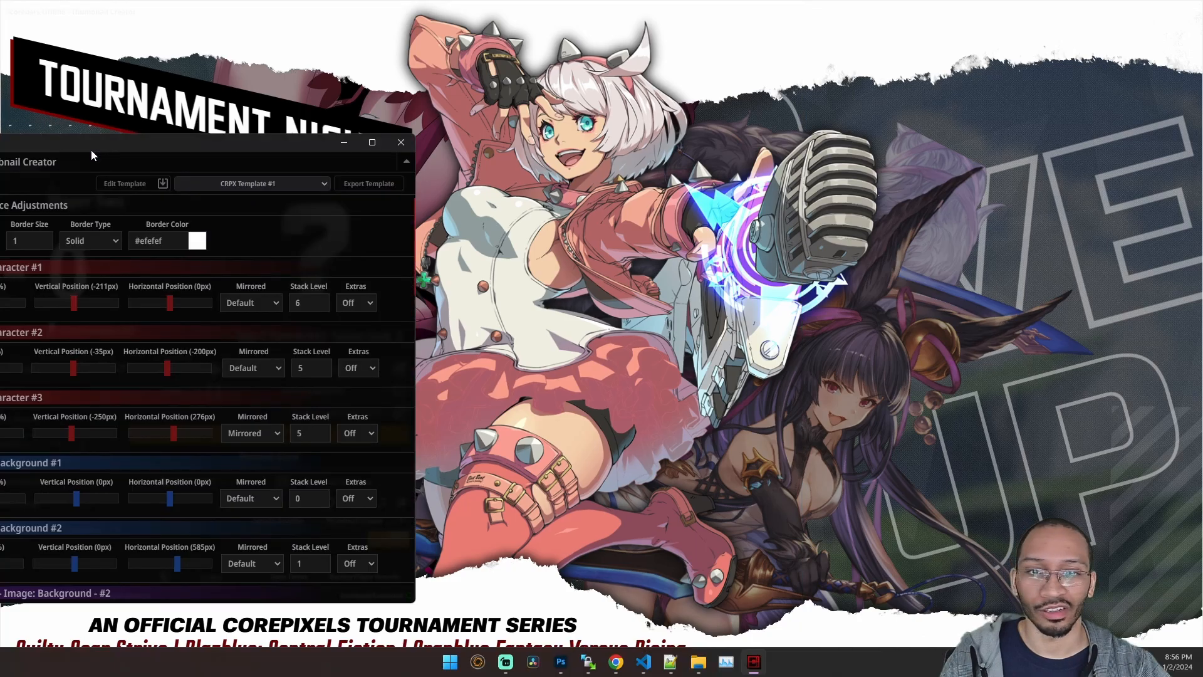
left_click_drag(89, 149, 847, 102)
left_click(523, 269)
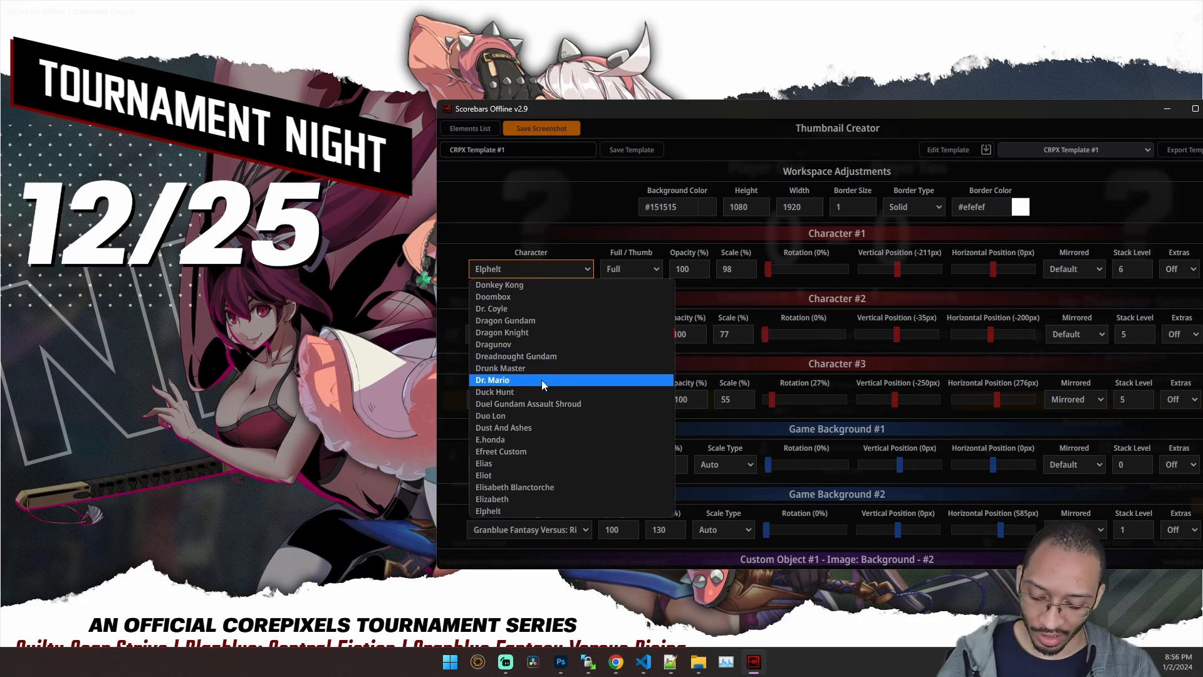
type("az")
key("Return")
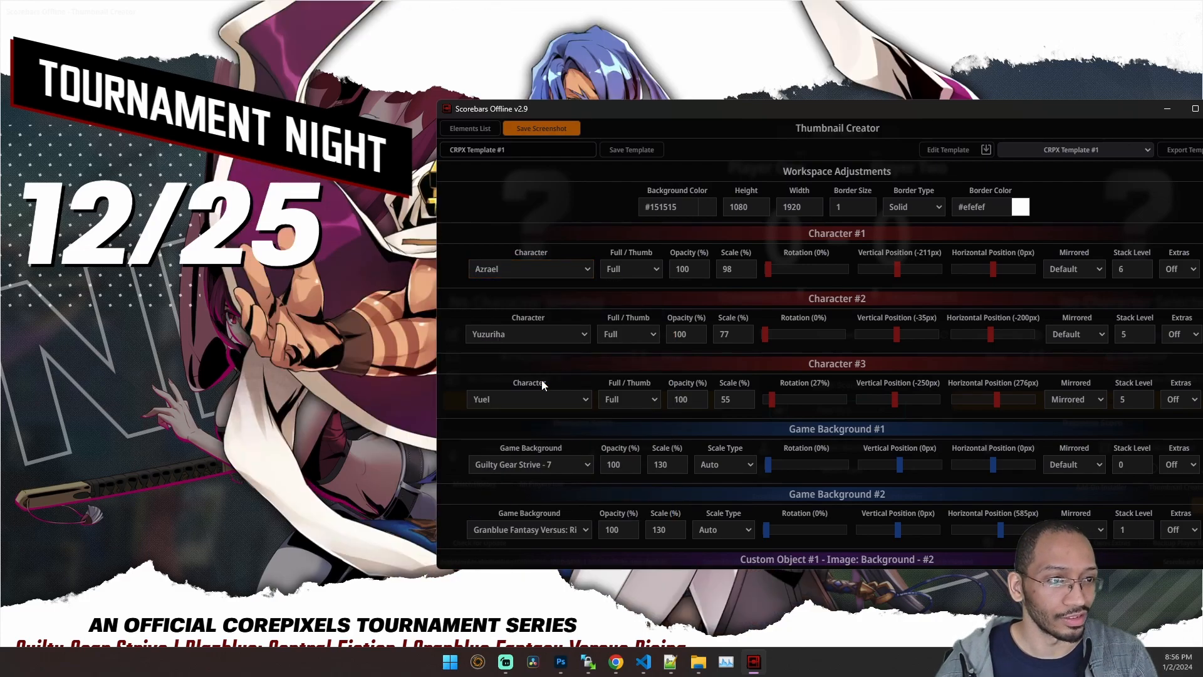
Move the controls window out of the way to view the full thumbnail with Azrael, and bring the window back.
left_click_drag(619, 113, 1202, 119)
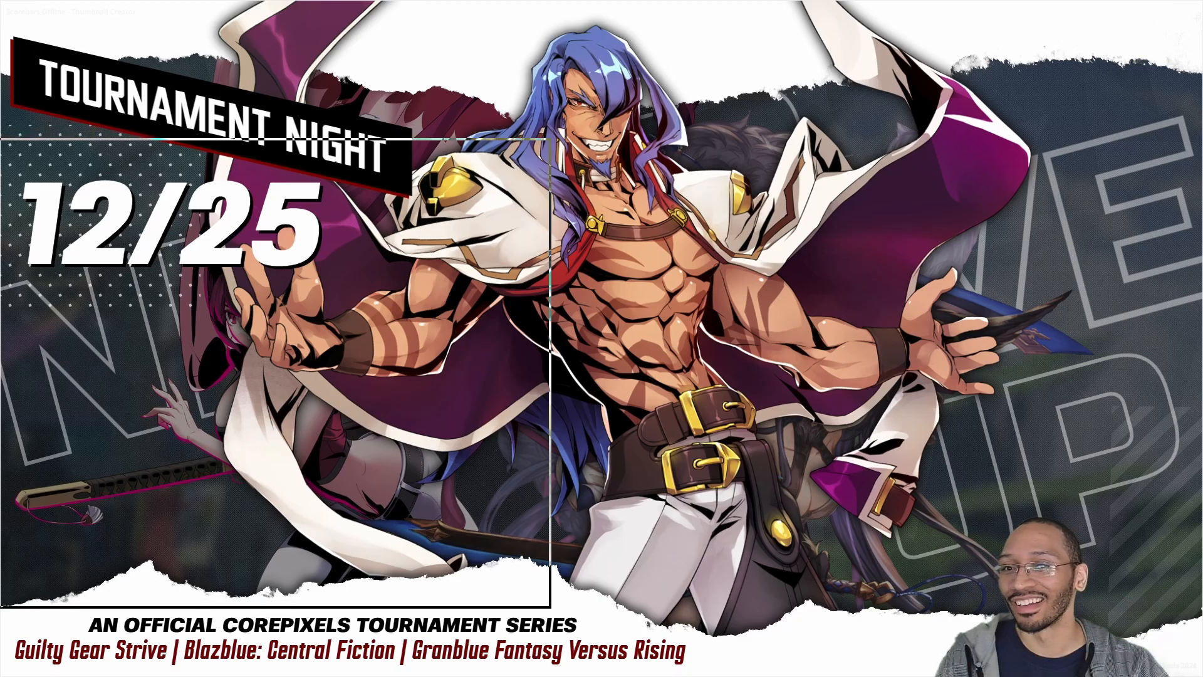
left_click_drag(0, 145, 340, 137)
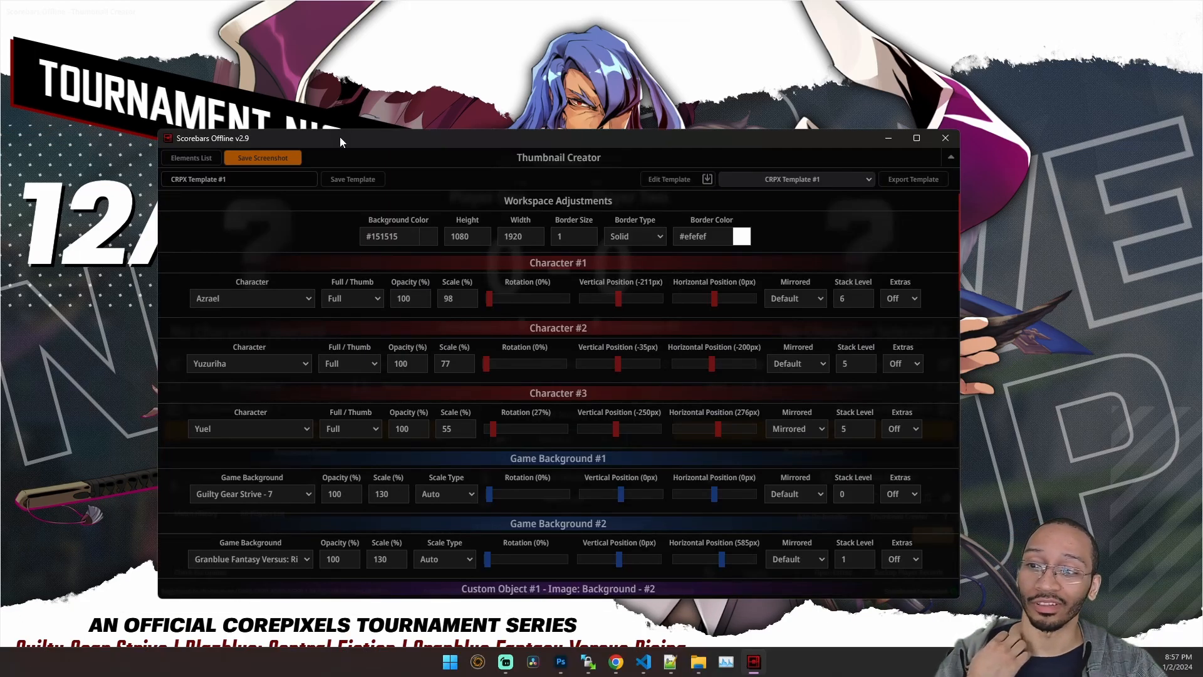
left_click(373, 127)
key("alt+Tab")
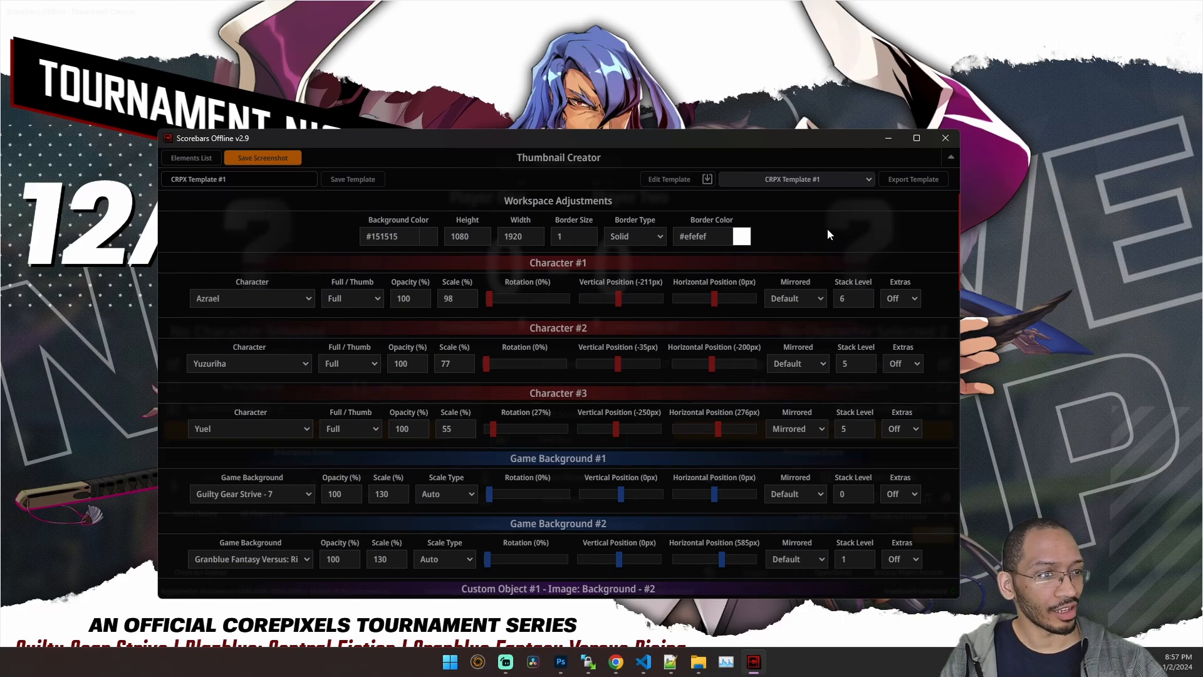
Review the element settings of CRPX Template #1 down to the last text and the Notes section.
scroll(827, 228, "down", 6)
scroll(798, 242, "down", 15)
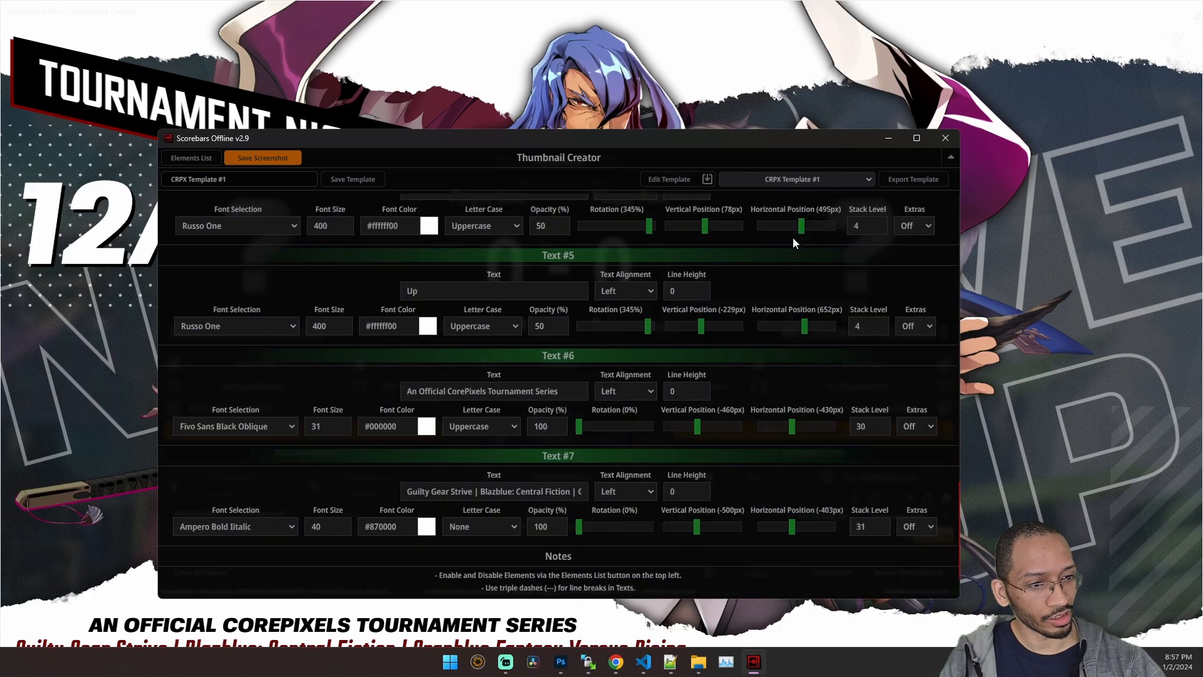
scroll(736, 510, "up", 3)
scroll(734, 511, "down", 3)
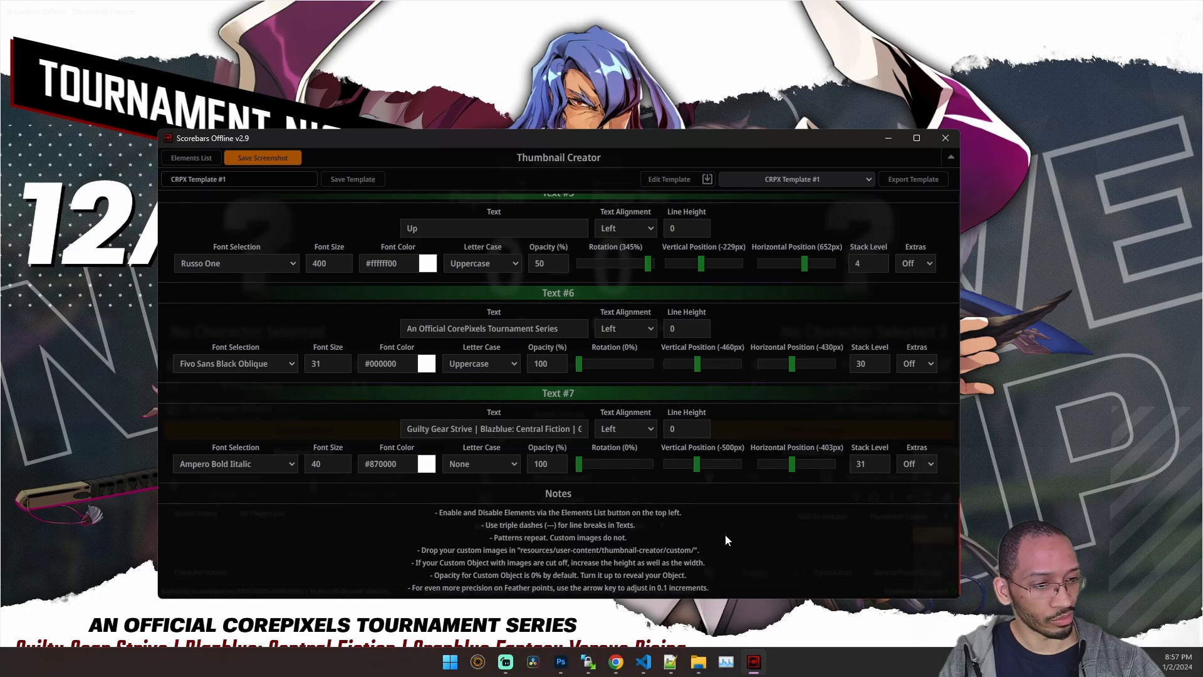
scroll(727, 529, "up", 20)
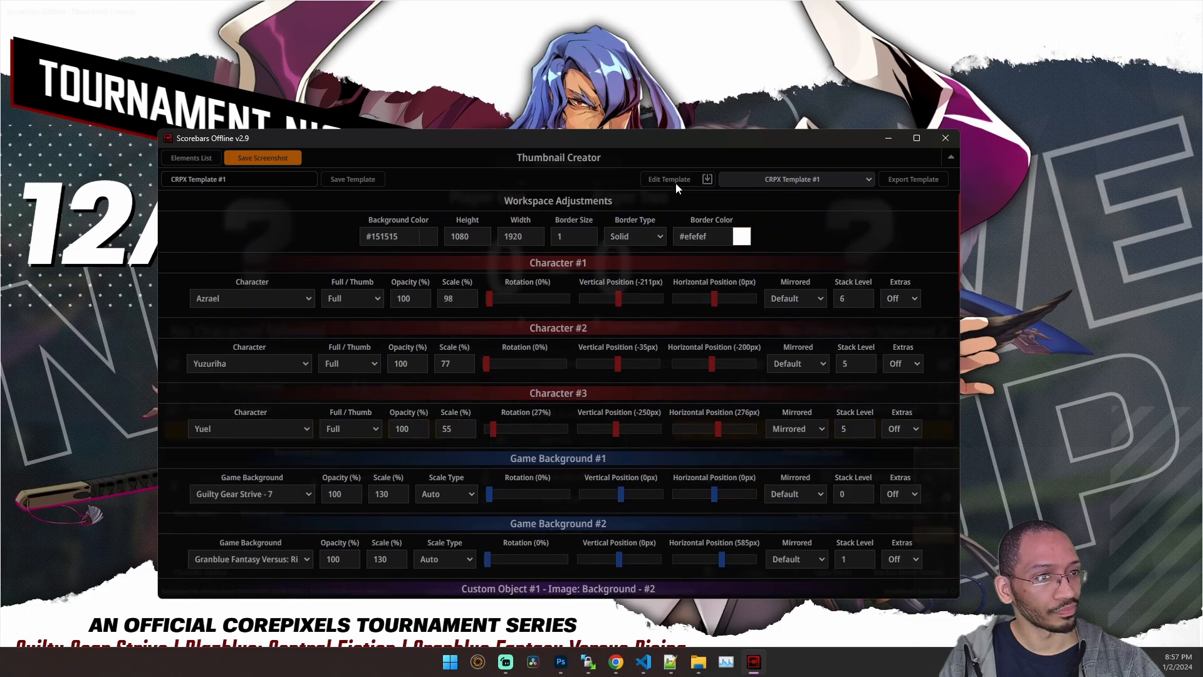
Load CRPX Template #4 for editing and bring the controls window back over the thumbnail.
left_click_drag(662, 141, 0, 157)
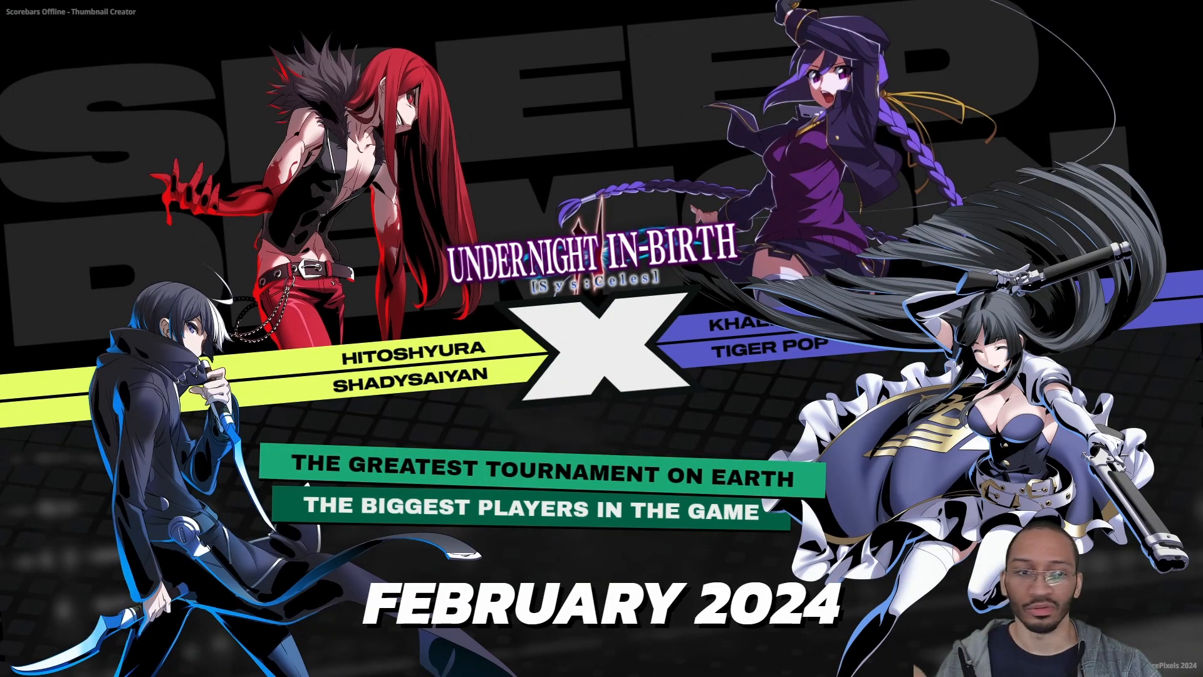
left_click_drag(2, 264, 559, 142)
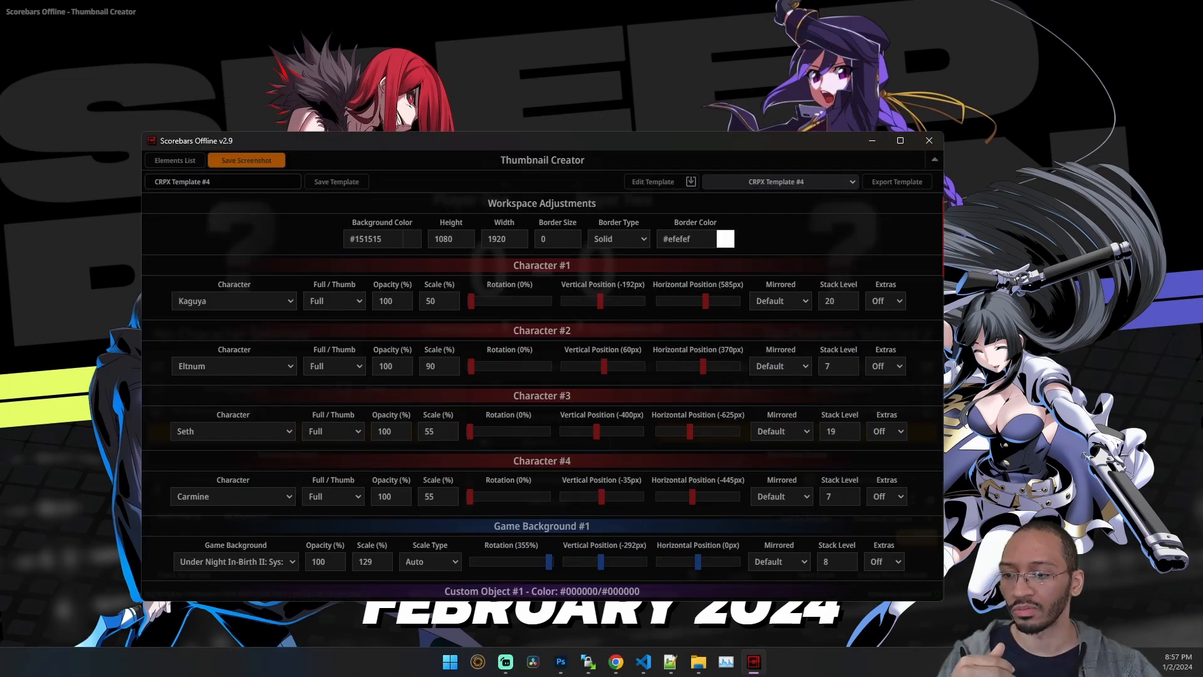
Switch to File Explorer and look into the images and patterns folders inside thumbnail-creator, returning to thumbnail-creator.
key("alt+Tab")
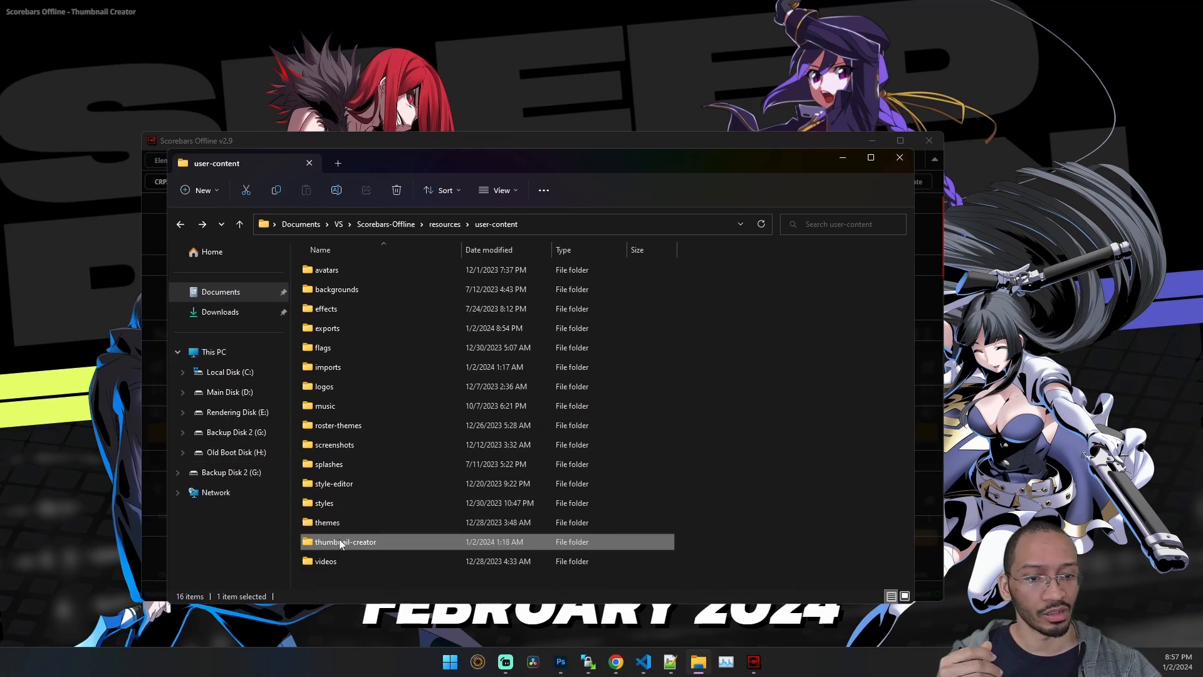
mouse_move(342, 545)
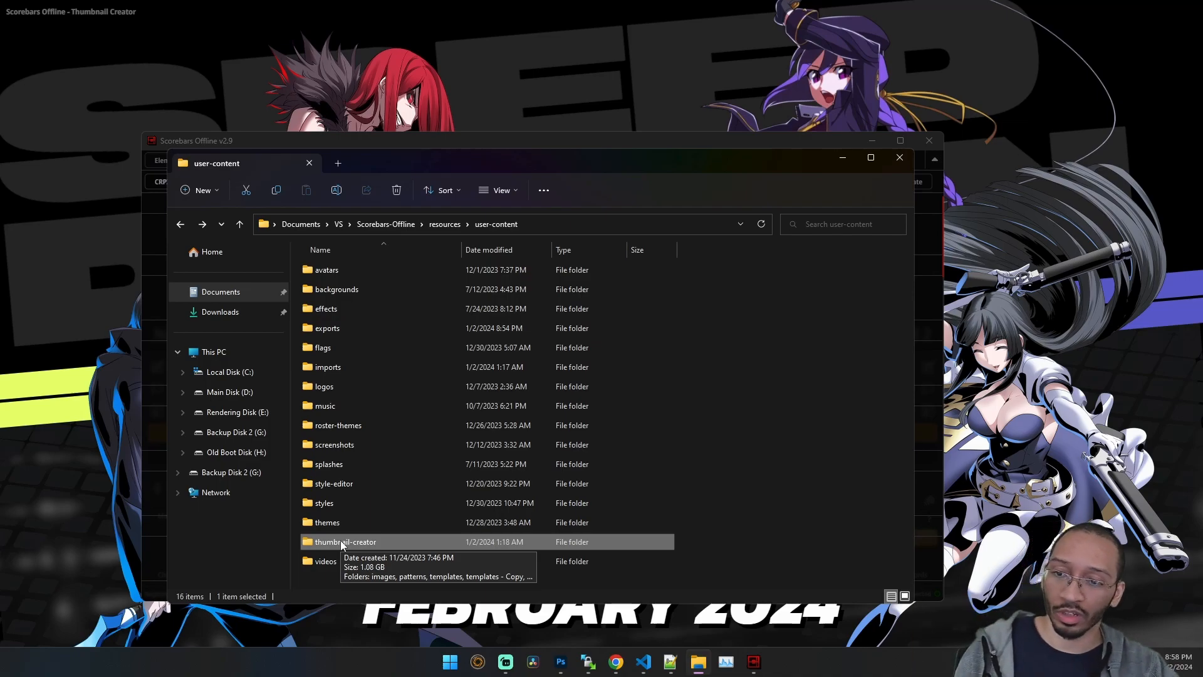
double_click(342, 542)
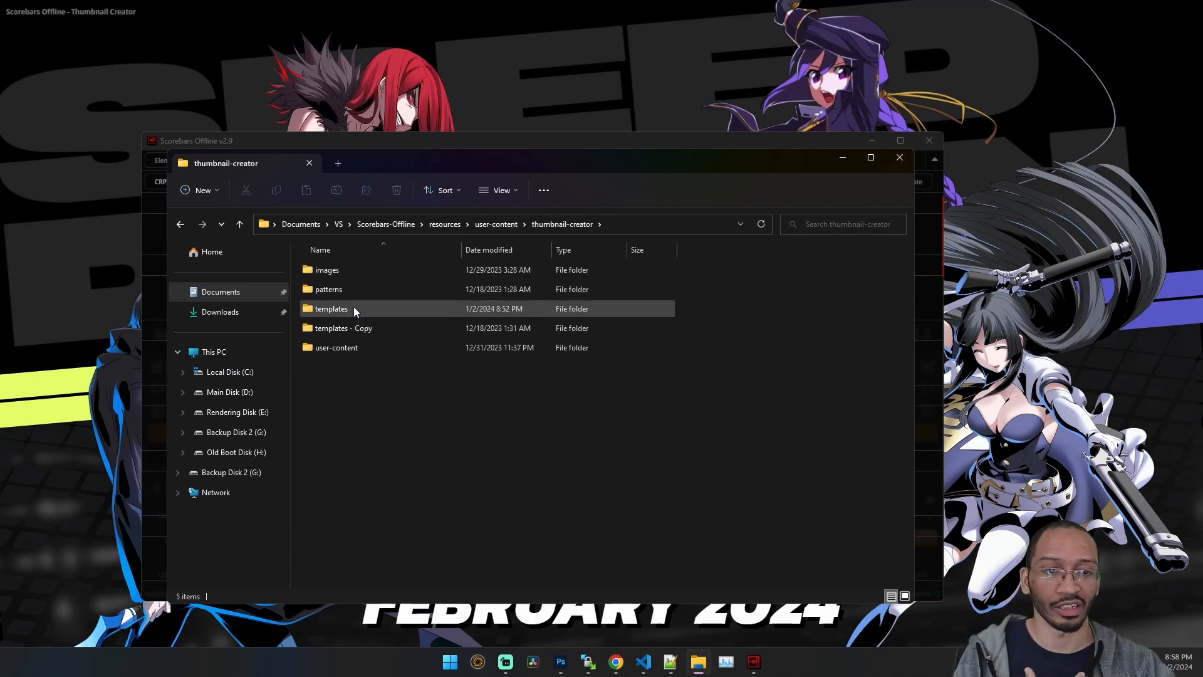
double_click(352, 269)
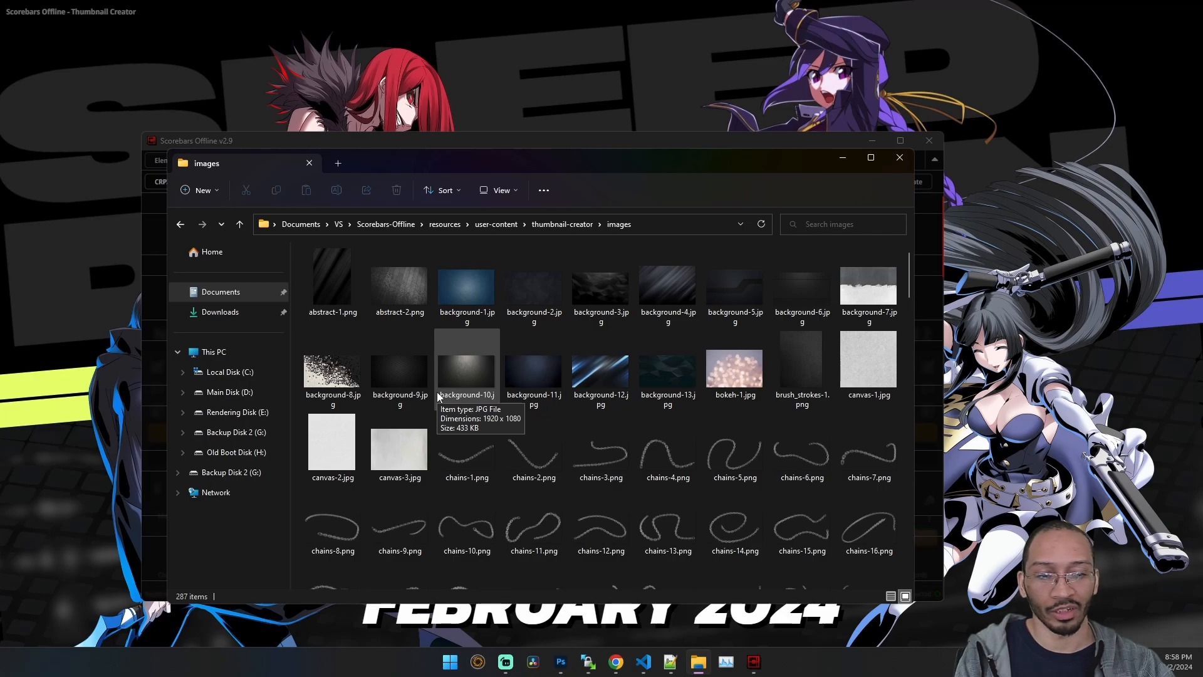
left_click(180, 224)
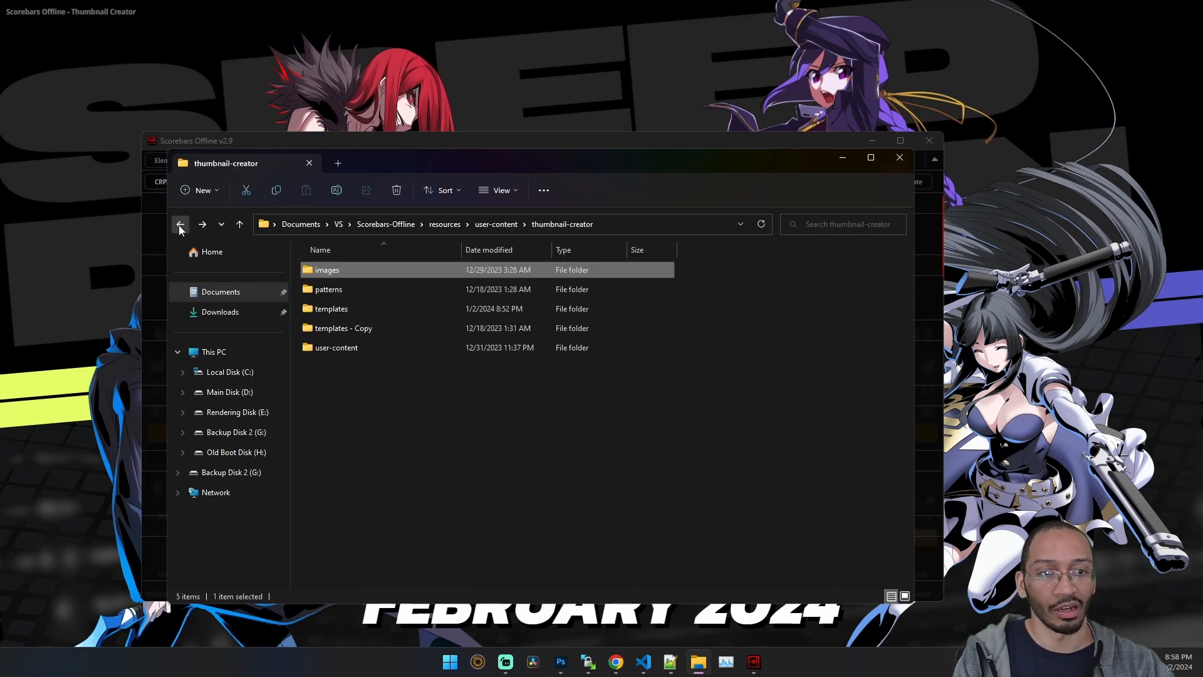
double_click(340, 290)
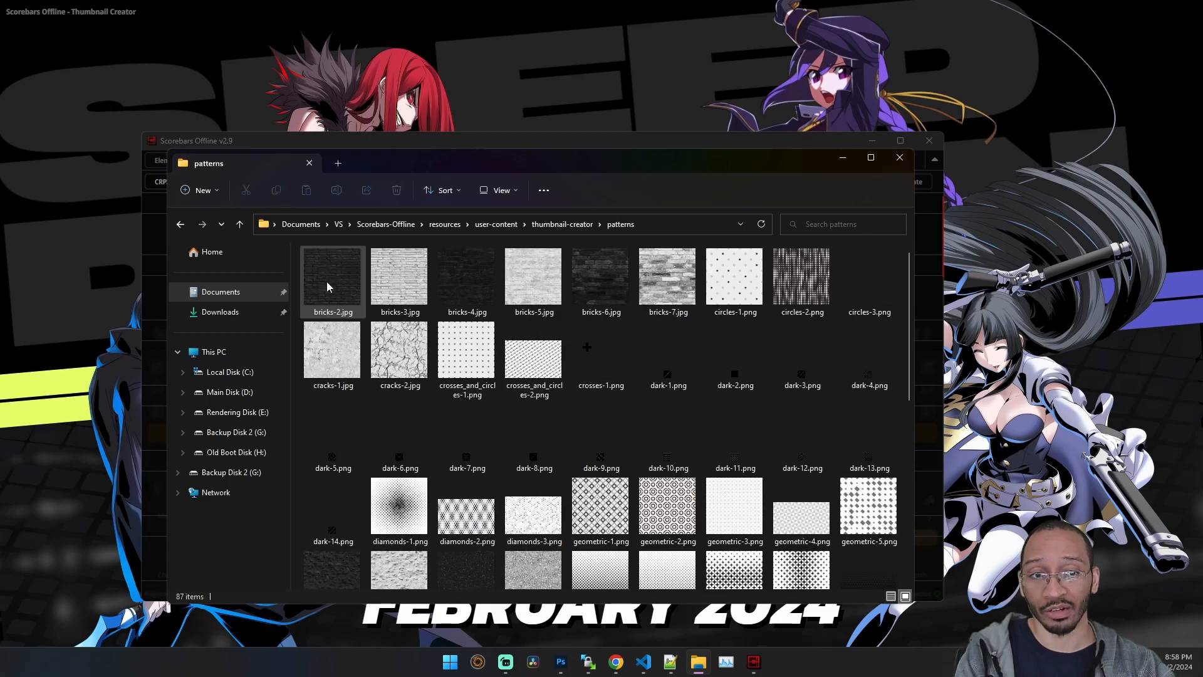
left_click(189, 226)
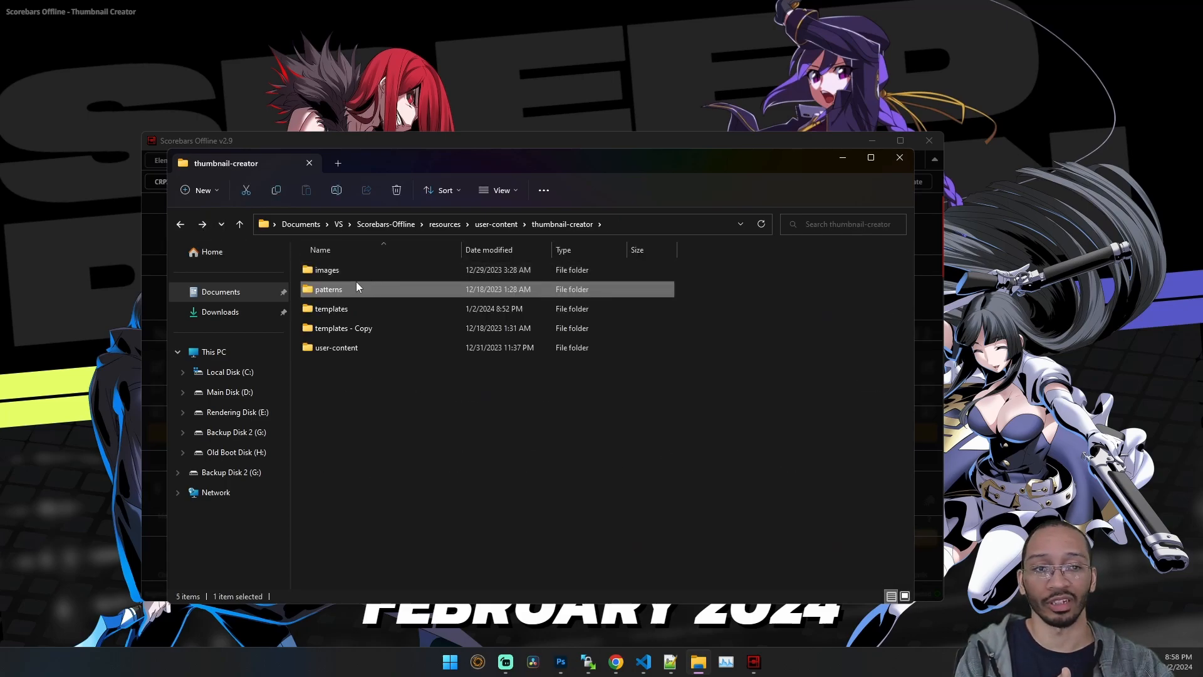
mouse_move(344, 302)
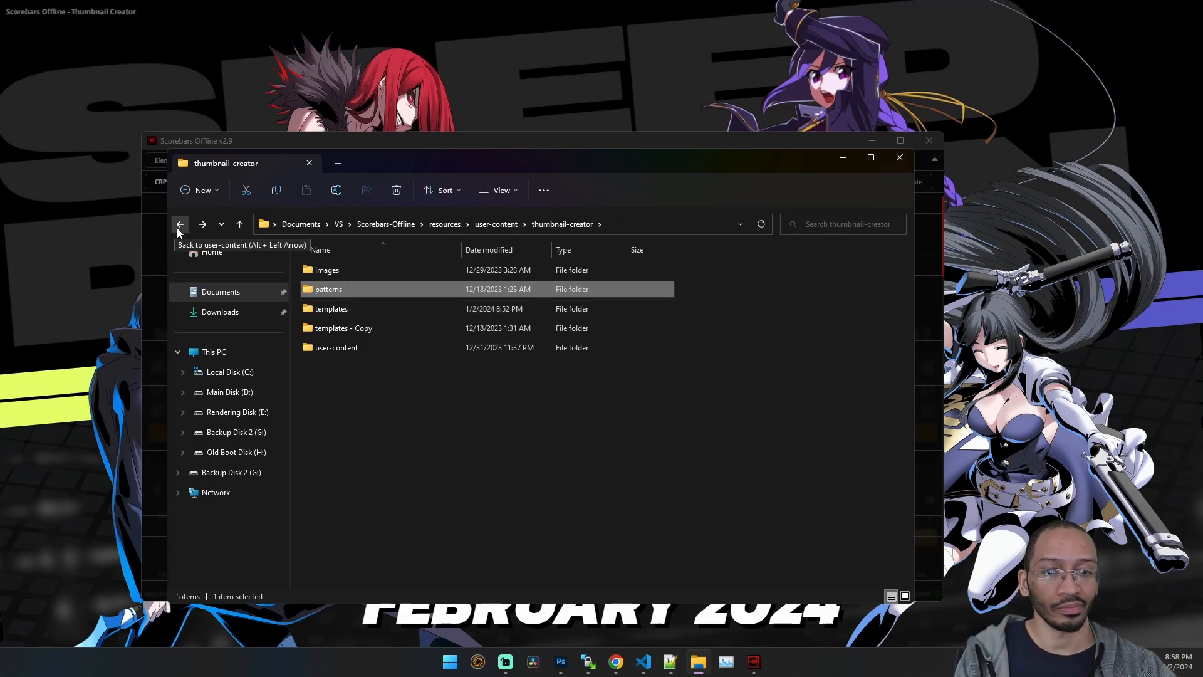
Switch back to Scorebars Offline, exit the Thumbnail Creator to the main scoreboard controls and reopen it.
left_click(323, 137)
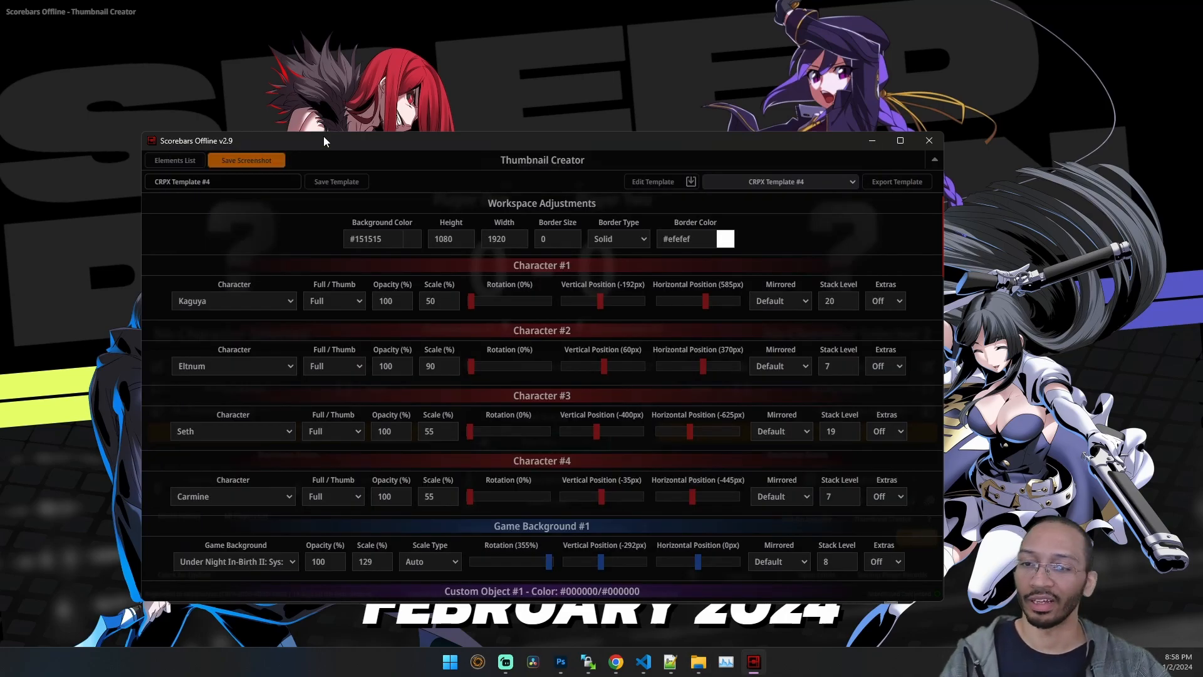
left_click(935, 162)
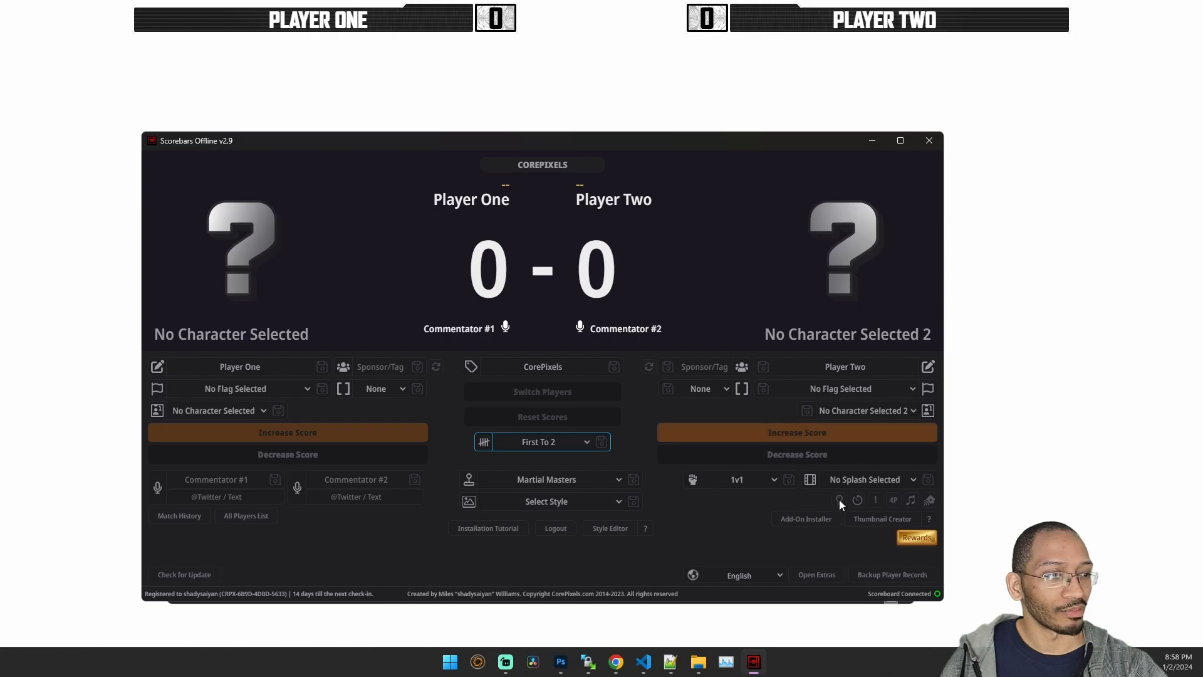
left_click(873, 520)
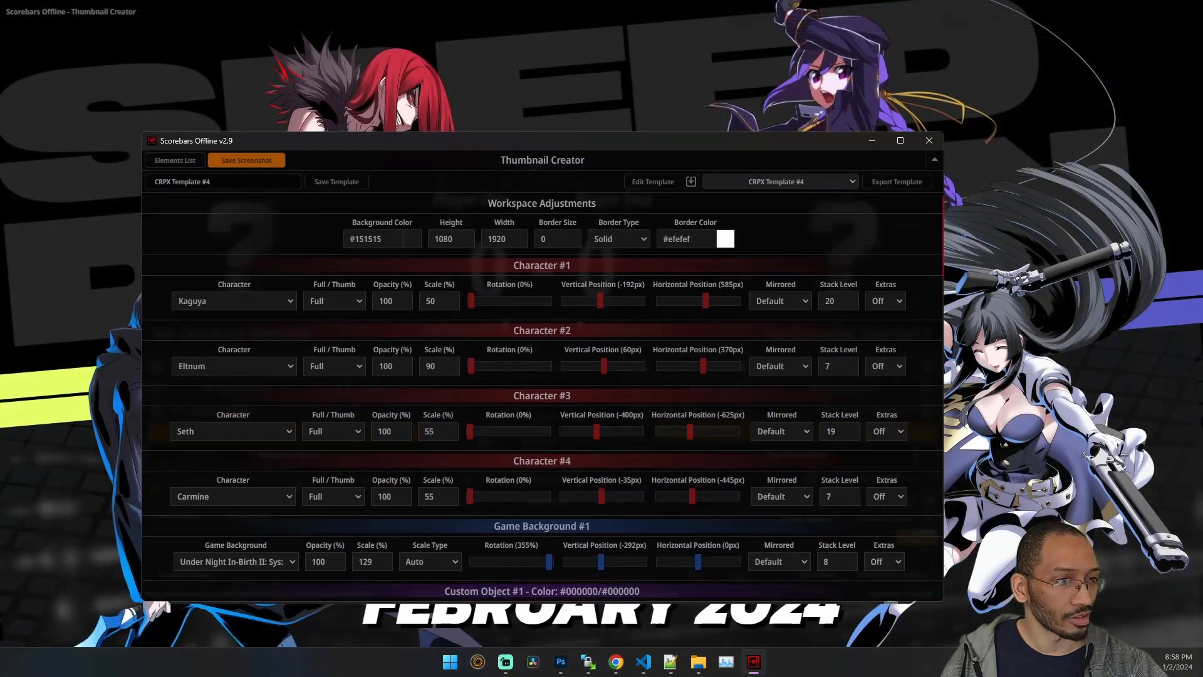